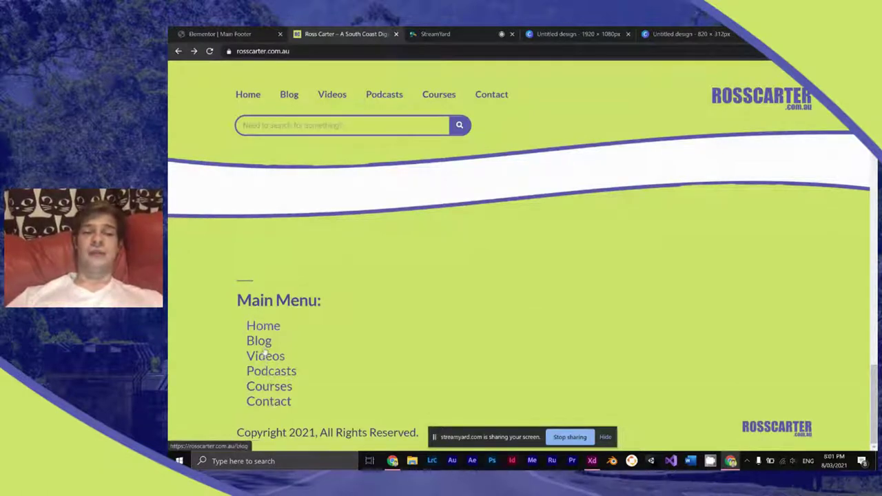
Step: Open onesignal.com in a new browser tab and log in to the OneSignal account
{"action": "scroll", "coordinate": [310, 364], "scroll_direction": "up", "scroll_amount": 5}
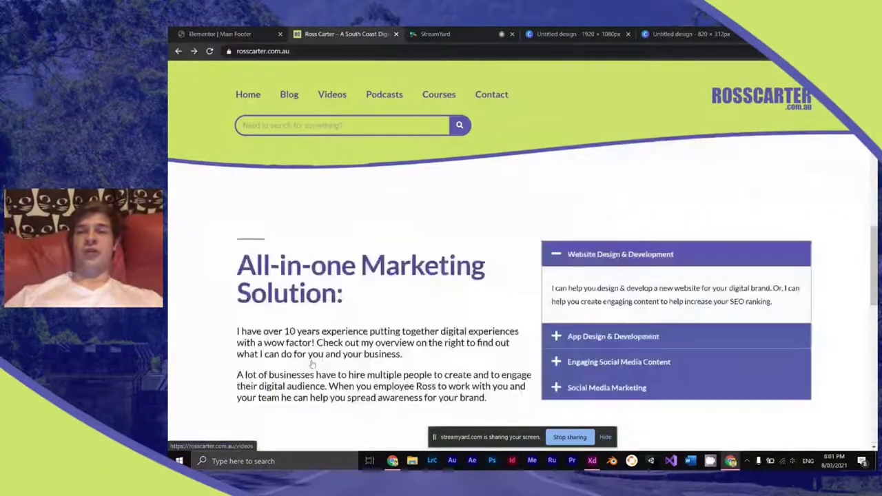
{"action": "scroll", "coordinate": [311, 365], "scroll_direction": "up", "scroll_amount": 5}
{"action": "key", "text": "ctrl+t"}
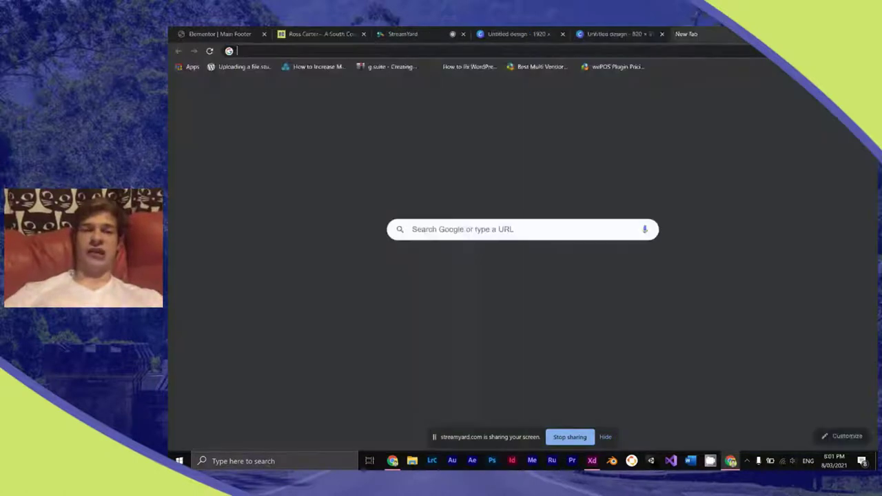
{"action": "type", "text": "onesignal"}
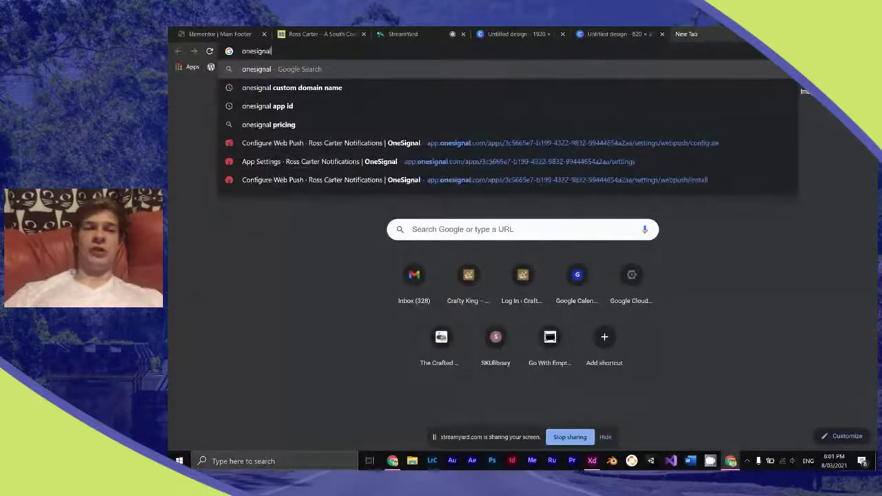
{"action": "type", "text": ".com"}
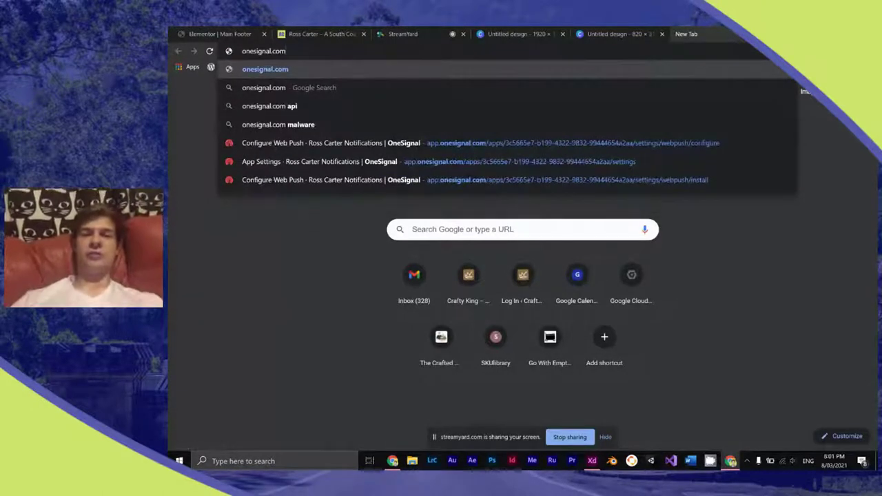
{"action": "key", "text": "Return"}
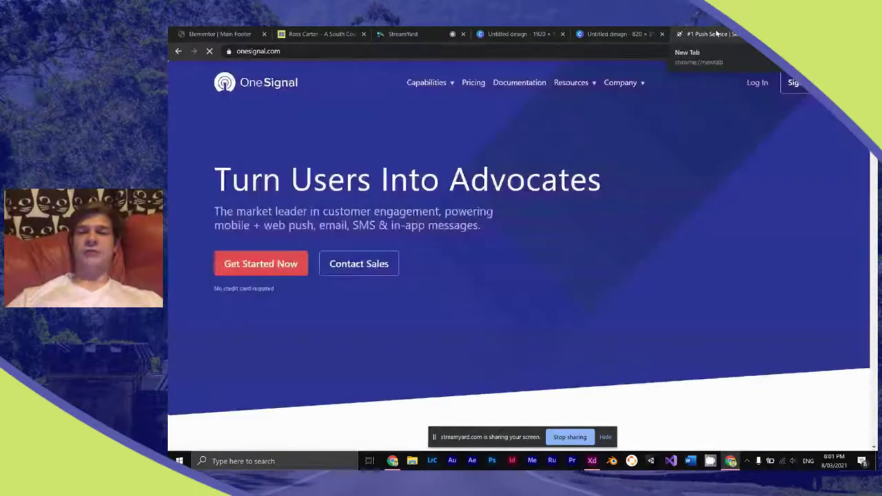
{"action": "left_click", "coordinate": [763, 83]}
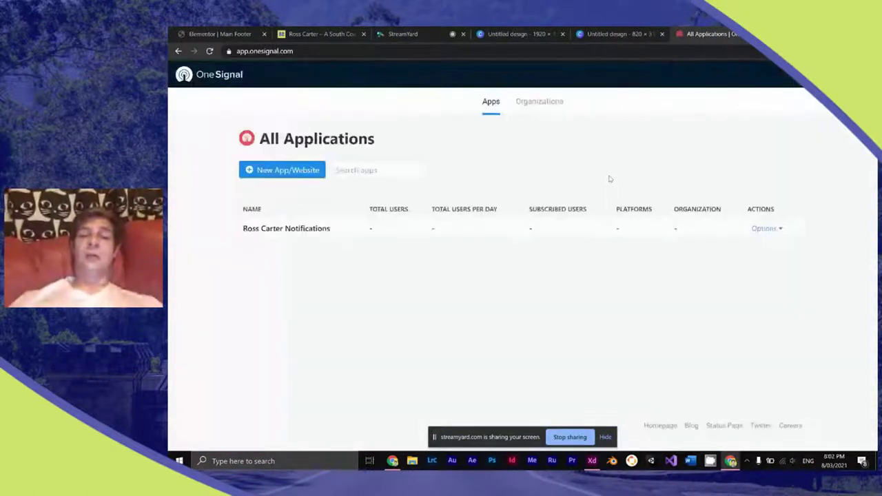
Step: View the existing notifications app and open its settings for the All Browsers (except Safari) web push platform
{"action": "left_click", "coordinate": [758, 231]}
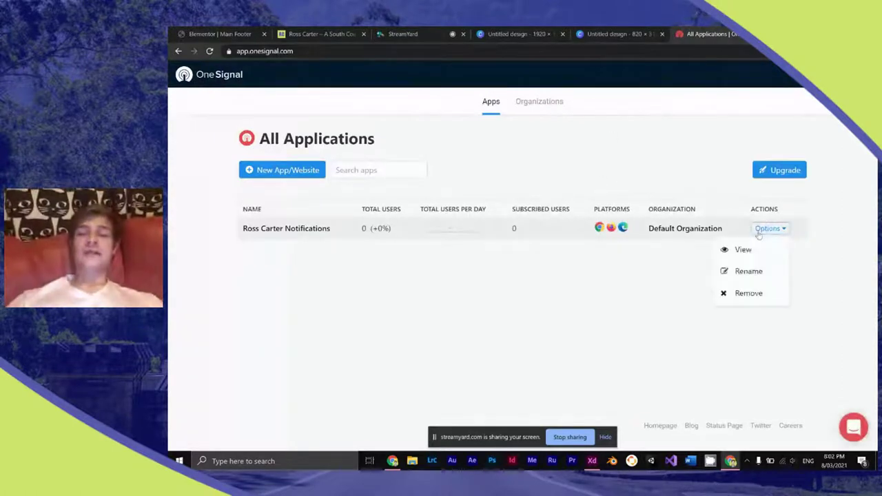
{"action": "left_click", "coordinate": [743, 250]}
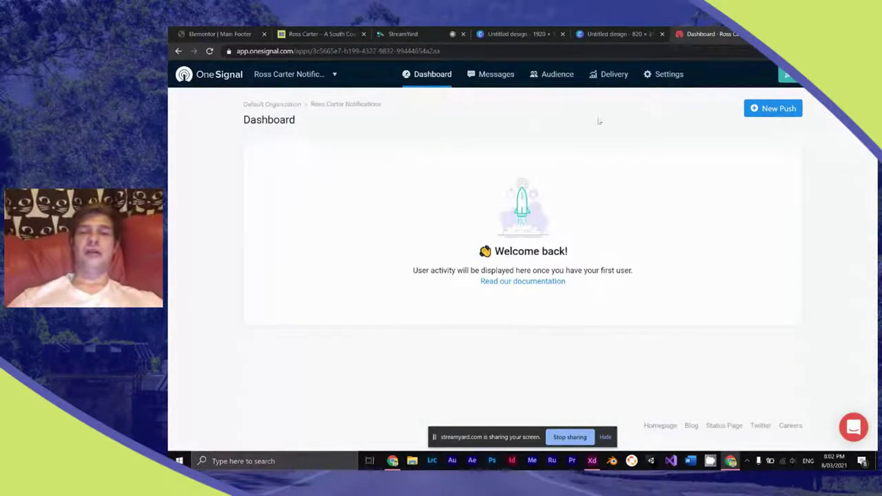
{"action": "left_click", "coordinate": [667, 74]}
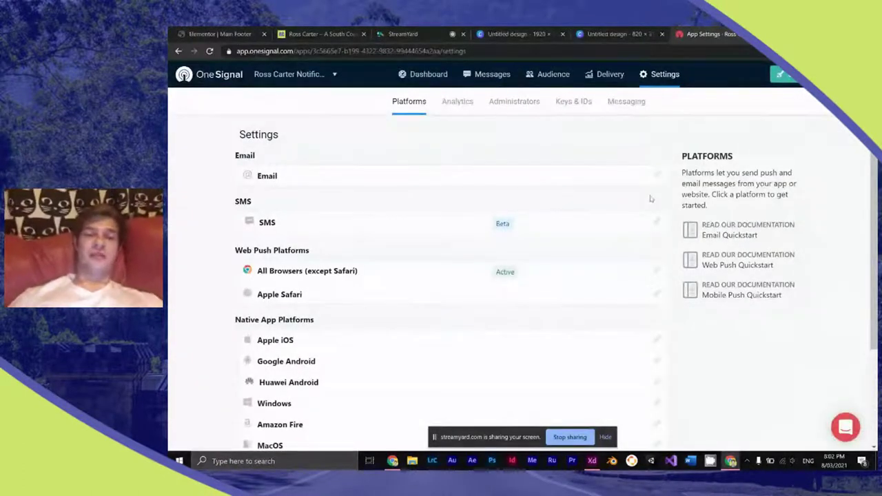
{"action": "left_click", "coordinate": [657, 271]}
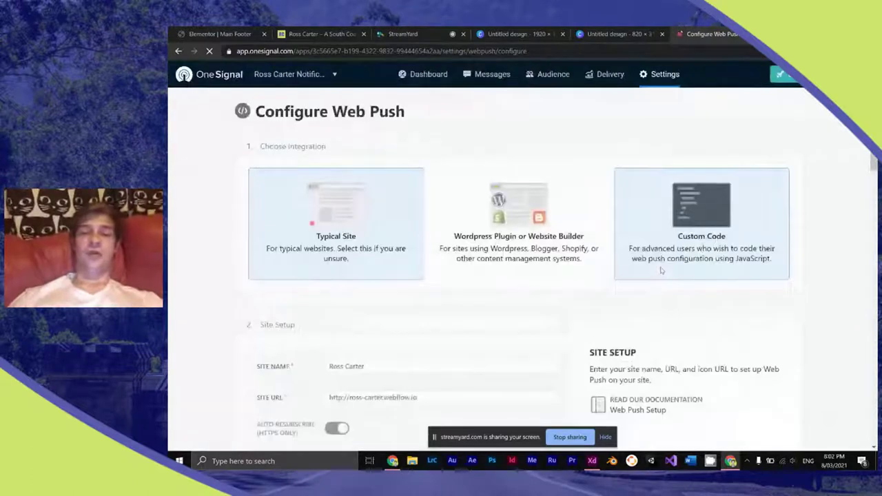
Step: Choose the WordPress Plugin or Website Builder integration with WordPress as the CMS, and save the web push configuration
{"action": "left_click", "coordinate": [518, 228]}
{"action": "scroll", "coordinate": [372, 263], "scroll_direction": "down", "scroll_amount": 1}
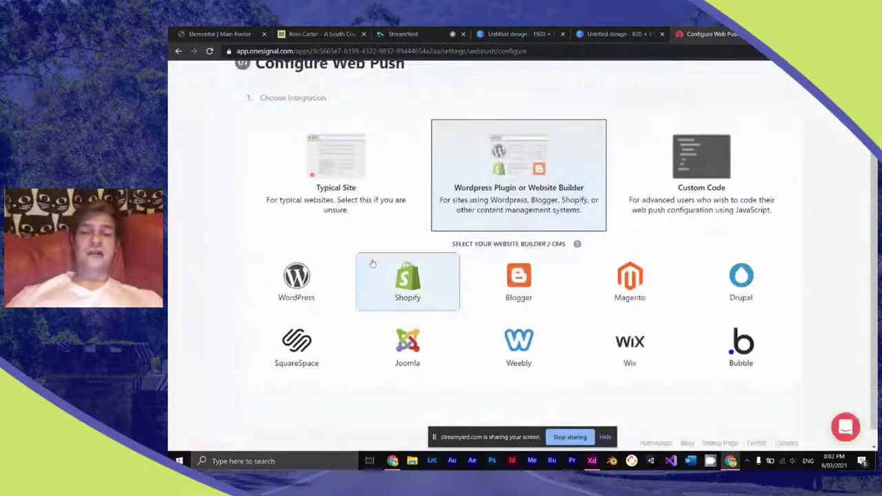
{"action": "left_click", "coordinate": [339, 277]}
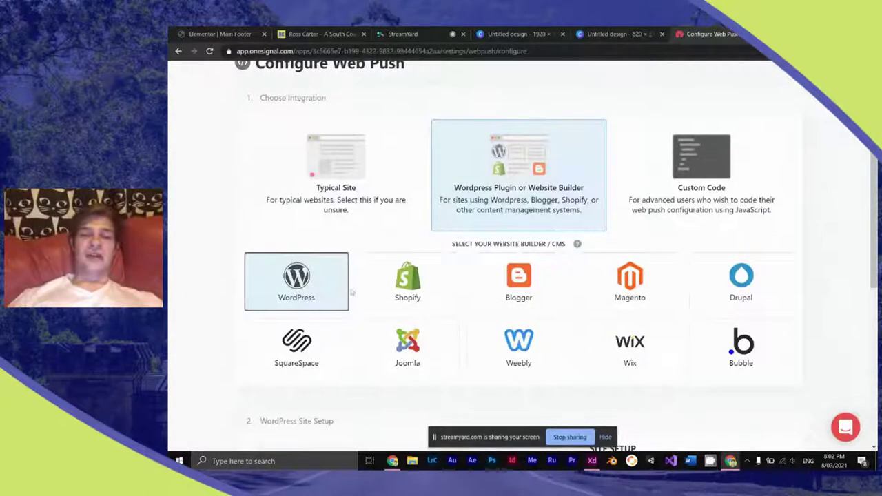
{"action": "scroll", "coordinate": [364, 261], "scroll_direction": "down", "scroll_amount": 4}
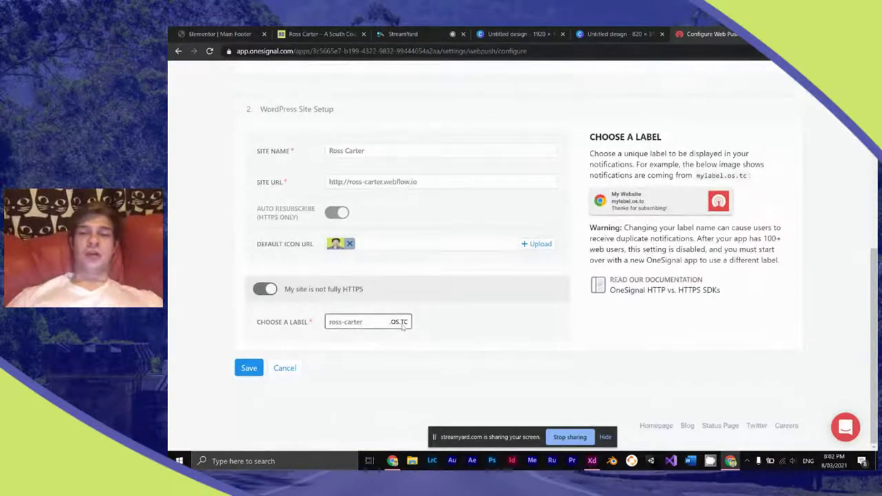
{"action": "scroll", "coordinate": [402, 327], "scroll_direction": "up", "scroll_amount": 8}
{"action": "scroll", "coordinate": [269, 392], "scroll_direction": "down", "scroll_amount": 8}
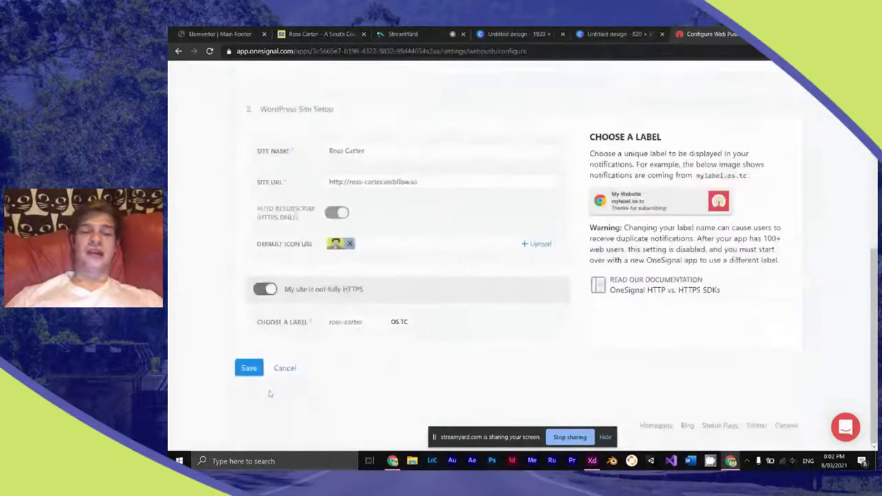
{"action": "left_click", "coordinate": [249, 368]}
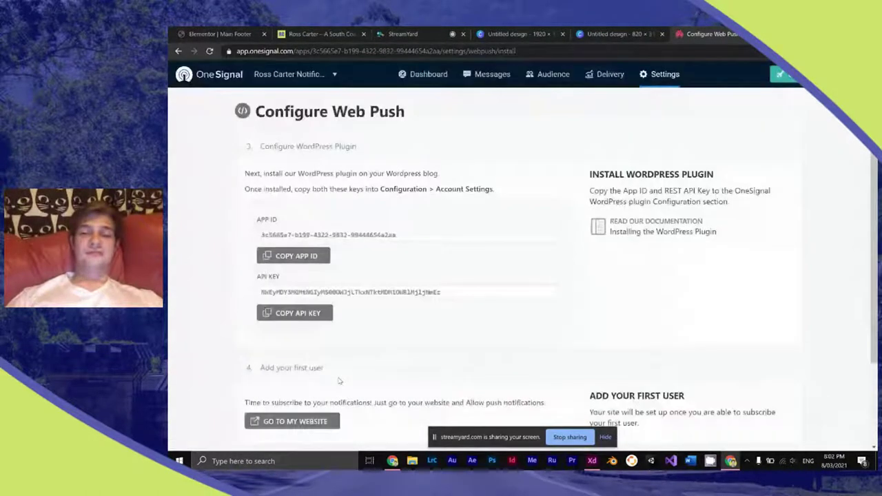
{"action": "scroll", "coordinate": [338, 381], "scroll_direction": "down", "scroll_amount": 1}
Step: Return to the Elementor Main Footer editor and exit it to the WordPress dashboard
{"action": "left_click", "coordinate": [323, 33]}
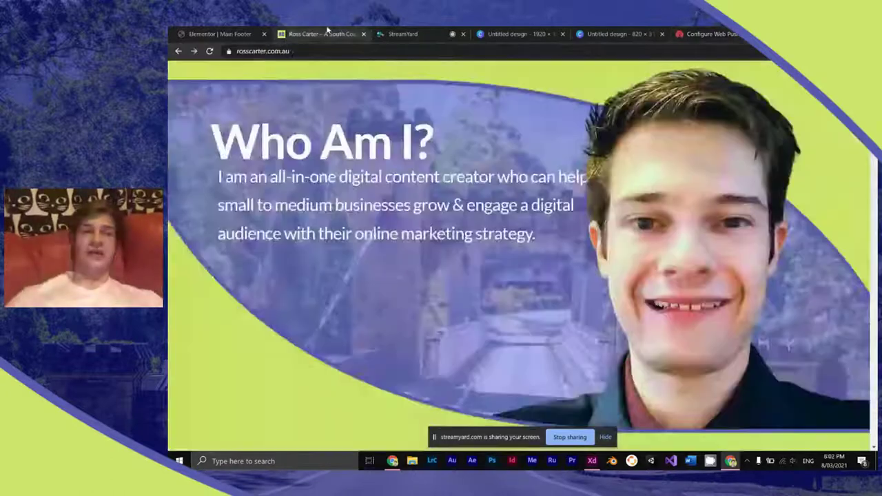
{"action": "left_click", "coordinate": [220, 34]}
{"action": "left_click", "coordinate": [177, 69]}
{"action": "left_click", "coordinate": [212, 238]}
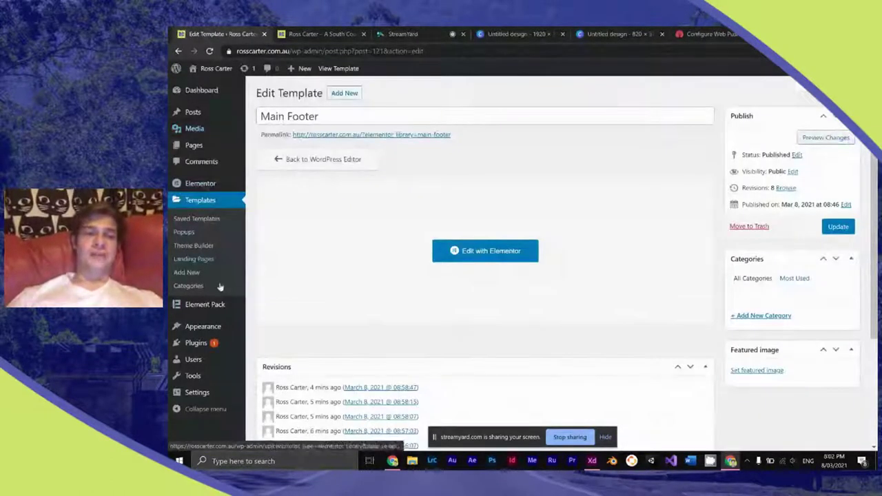
Step: Open the page for adding new plugins and search for "onesignal"
{"action": "mouse_move", "coordinate": [234, 348]}
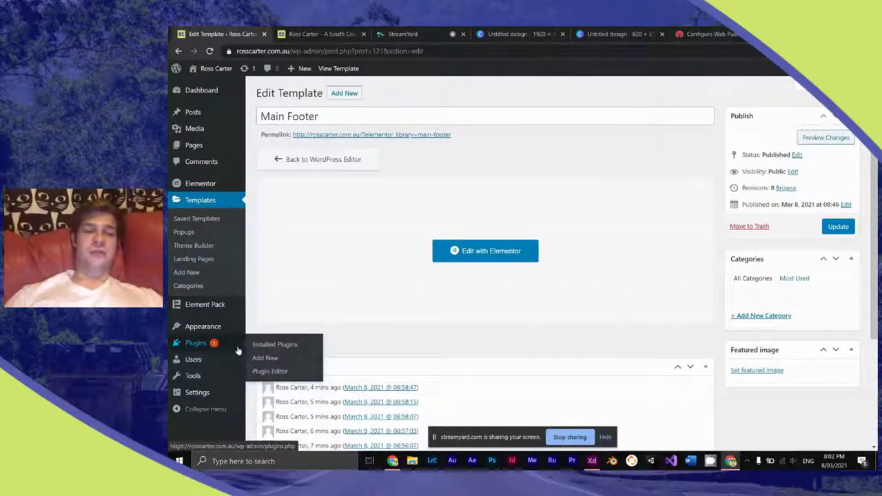
{"action": "left_click", "coordinate": [263, 357]}
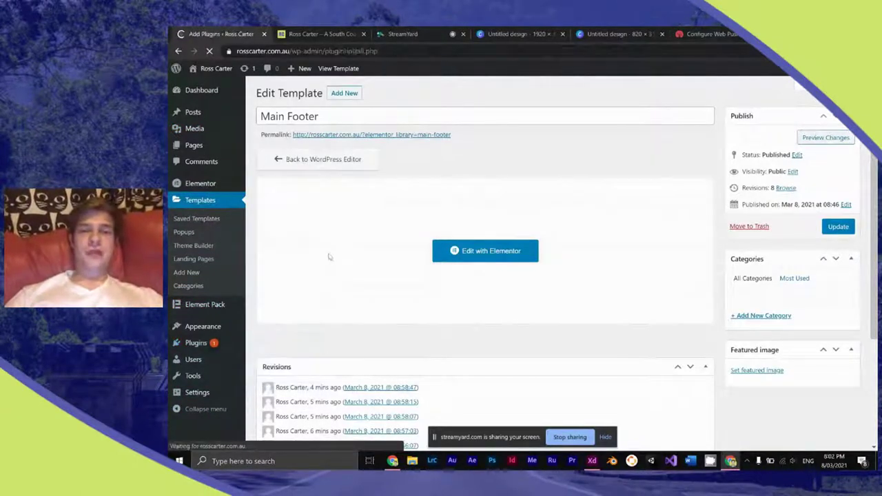
{"action": "left_click", "coordinate": [750, 122]}
{"action": "type", "text": "onesignal"}
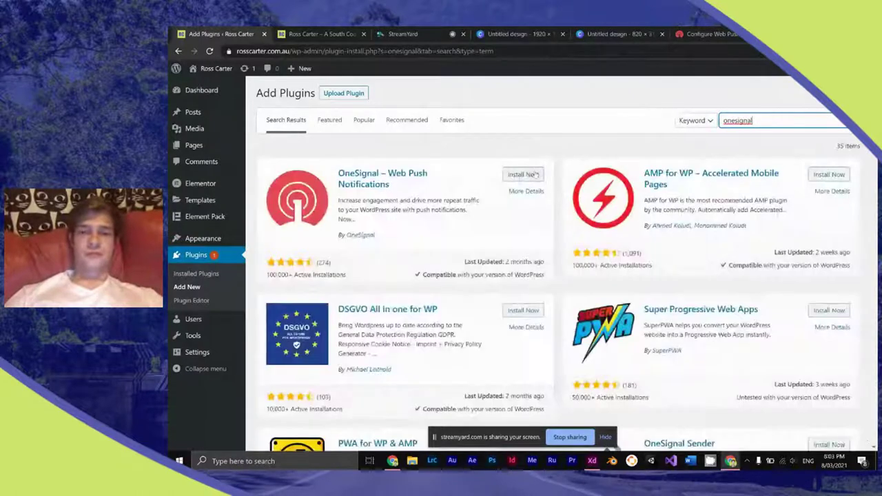
Step: Install and activate the OneSignal – Web Push Notifications plugin
{"action": "left_click", "coordinate": [535, 175]}
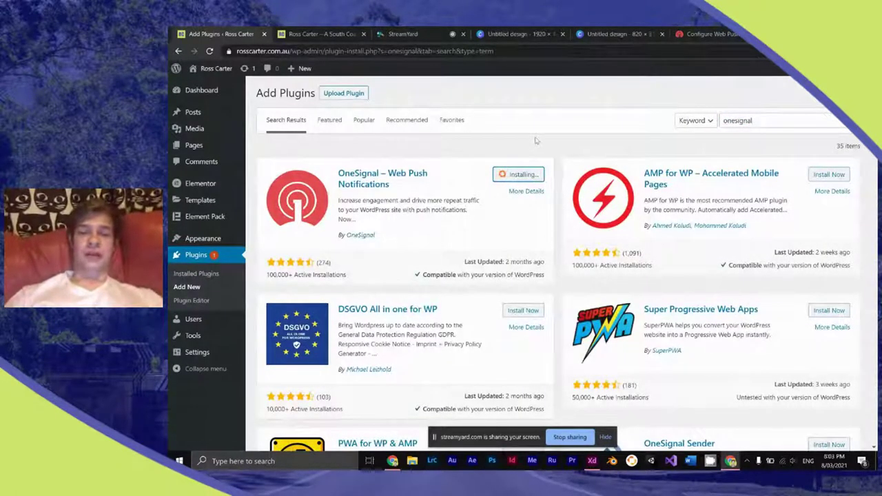
{"action": "scroll", "coordinate": [533, 144], "scroll_direction": "down", "scroll_amount": 1}
{"action": "scroll", "coordinate": [533, 145], "scroll_direction": "down", "scroll_amount": 1}
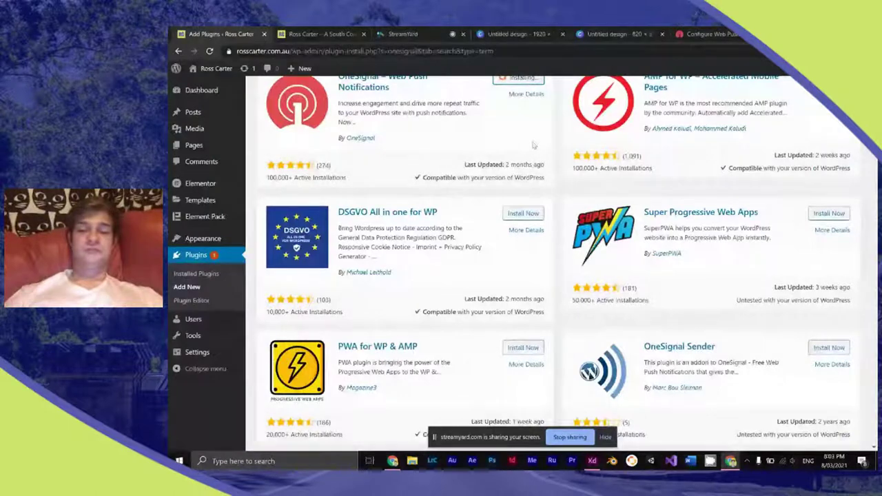
{"action": "scroll", "coordinate": [532, 145], "scroll_direction": "up", "scroll_amount": 2}
{"action": "left_click", "coordinate": [527, 177]}
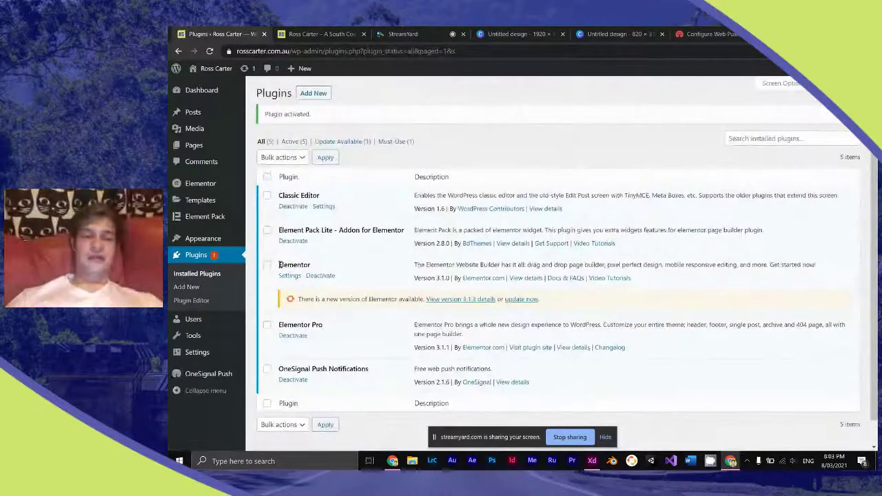
Step: Open the OneSignal Push plugin, look over its setup overview, and go to its Configuration account settings
{"action": "left_click", "coordinate": [224, 373]}
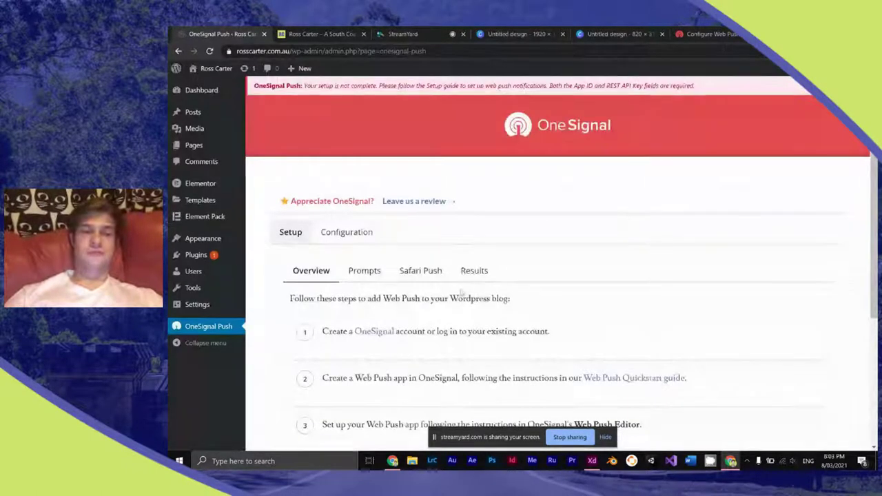
{"action": "scroll", "coordinate": [461, 234], "scroll_direction": "down", "scroll_amount": 3}
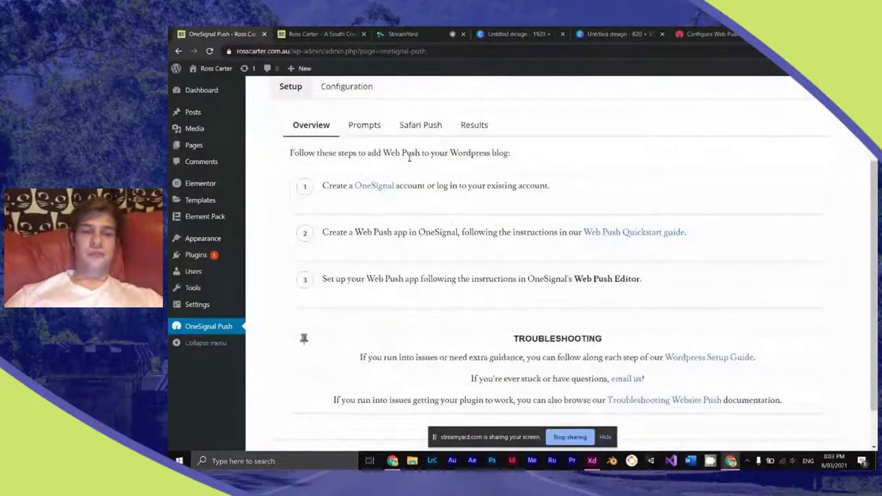
{"action": "scroll", "coordinate": [409, 159], "scroll_direction": "down", "scroll_amount": 1}
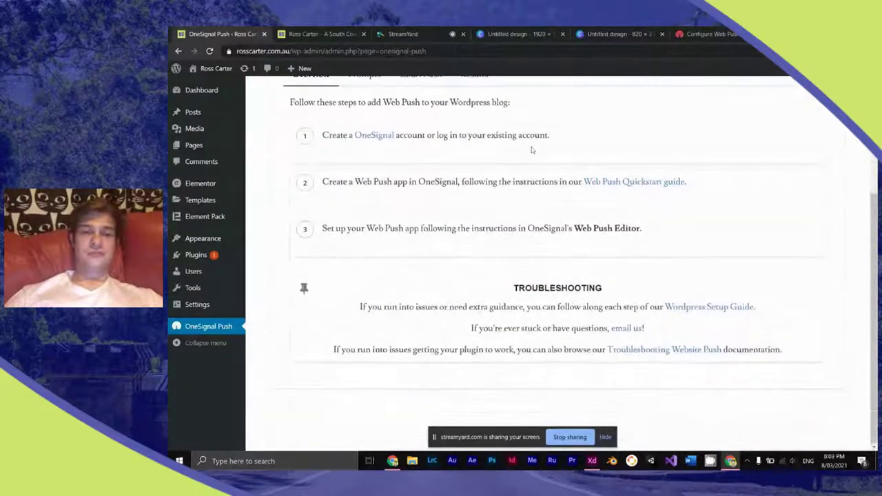
{"action": "scroll", "coordinate": [482, 207], "scroll_direction": "up", "scroll_amount": 1}
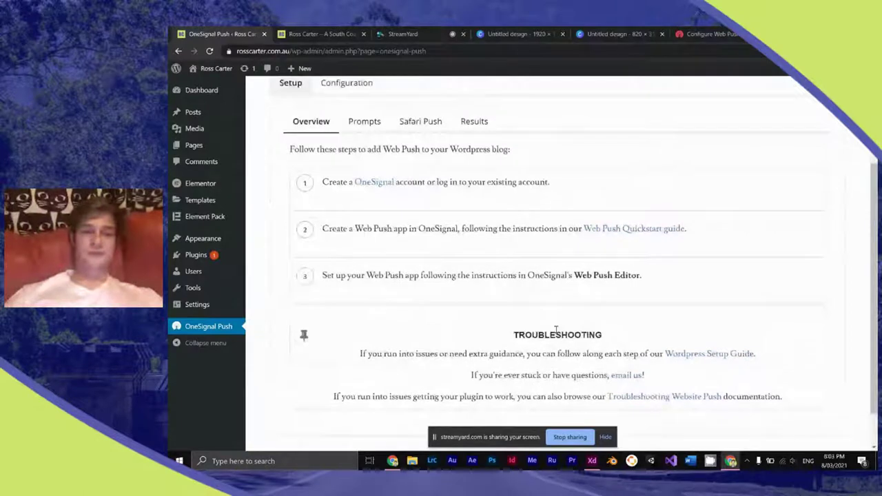
{"action": "left_click", "coordinate": [346, 134]}
{"action": "scroll", "coordinate": [451, 255], "scroll_direction": "down", "scroll_amount": 2}
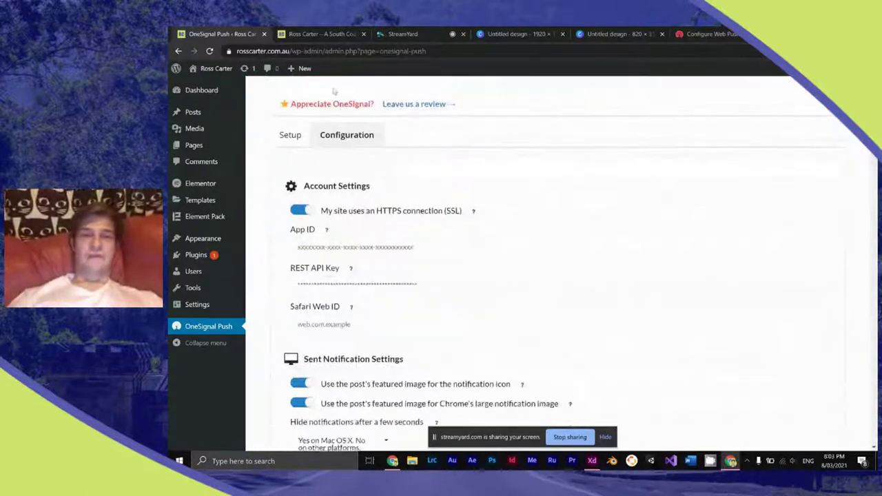
Step: Place the OneSignal tab beside the WordPress tab and copy the App ID into the plugin's App ID field
{"action": "left_click_drag", "start_coordinate": [706, 34], "coordinate": [322, 45]}
{"action": "left_click", "coordinate": [337, 186]}
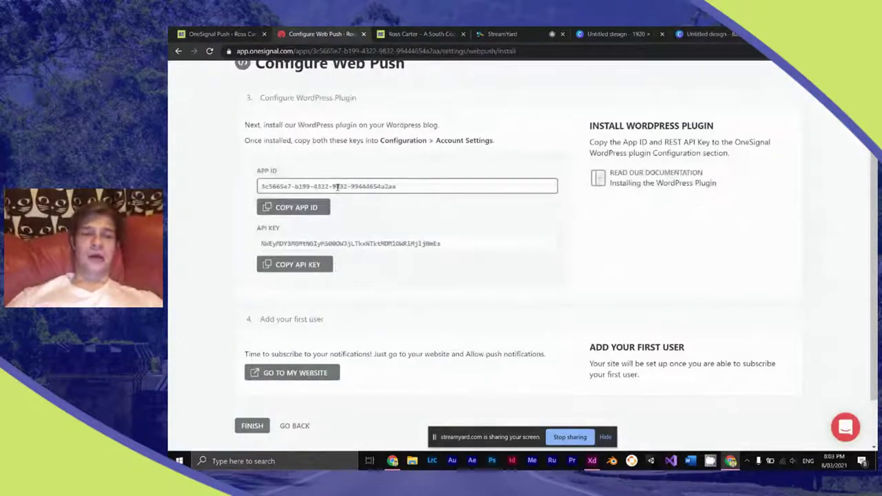
{"action": "triple_click", "coordinate": [337, 186]}
{"action": "key", "text": "ctrl+c"}
{"action": "left_click", "coordinate": [189, 30]}
{"action": "left_click", "coordinate": [372, 248]}
{"action": "key", "text": "ctrl+v"}
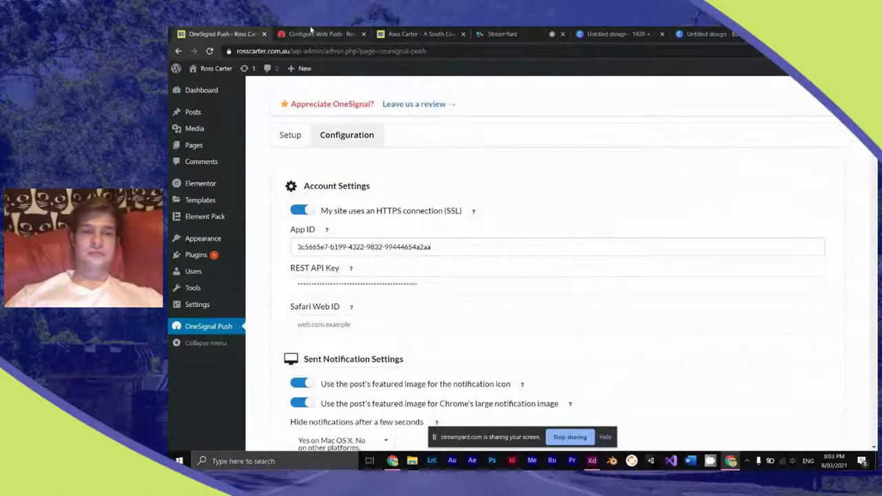
Step: Return to OneSignal and open the Keys & IDs page in the app's settings
{"action": "left_click", "coordinate": [311, 31]}
{"action": "scroll", "coordinate": [357, 228], "scroll_direction": "up", "scroll_amount": 1}
{"action": "scroll", "coordinate": [357, 229], "scroll_direction": "down", "scroll_amount": 2}
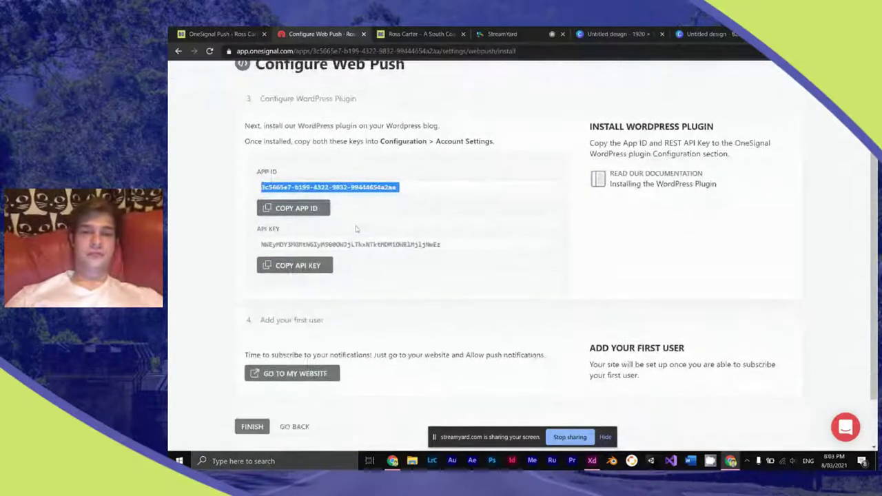
{"action": "scroll", "coordinate": [689, 142], "scroll_direction": "up", "scroll_amount": 2}
{"action": "left_click", "coordinate": [660, 74]}
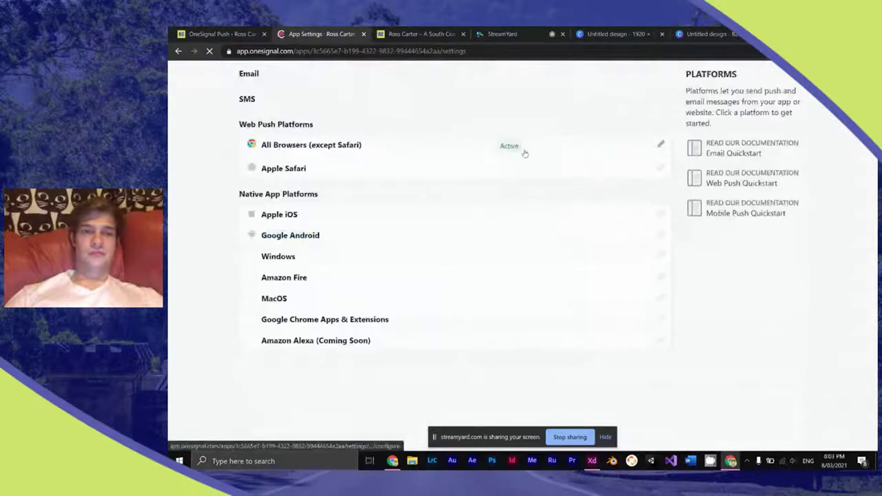
{"action": "left_click", "coordinate": [566, 103]}
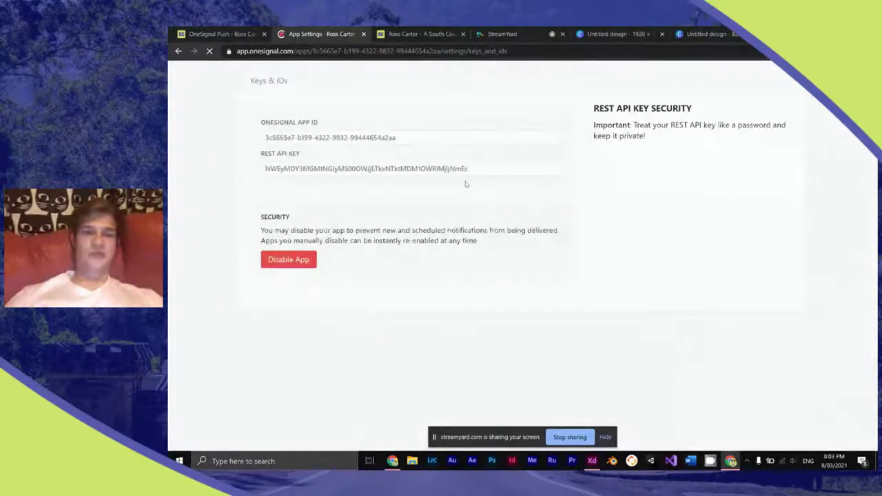
Step: Copy the App ID from the Keys & IDs page and replace the plugin's App ID entry with it
{"action": "left_click", "coordinate": [386, 219]}
{"action": "key", "text": "ctrl+c"}
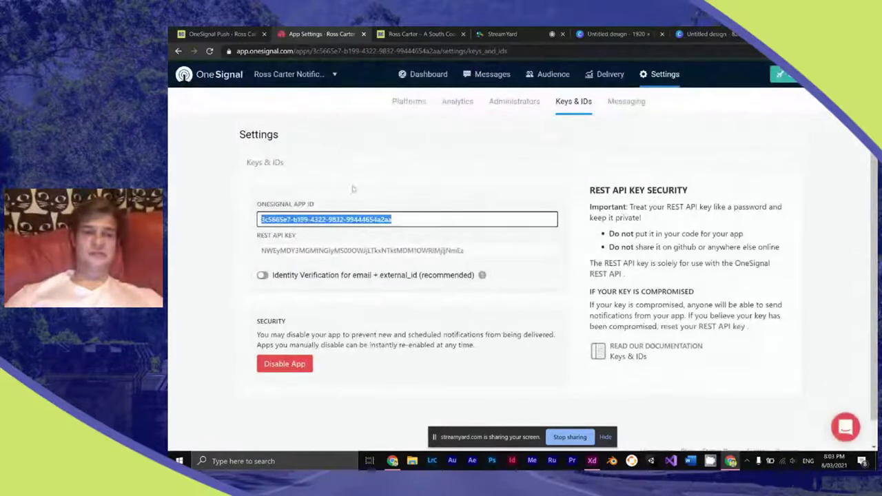
{"action": "left_click", "coordinate": [259, 30]}
{"action": "key", "text": "ctrl+a"}
{"action": "key", "text": "ctrl+v"}
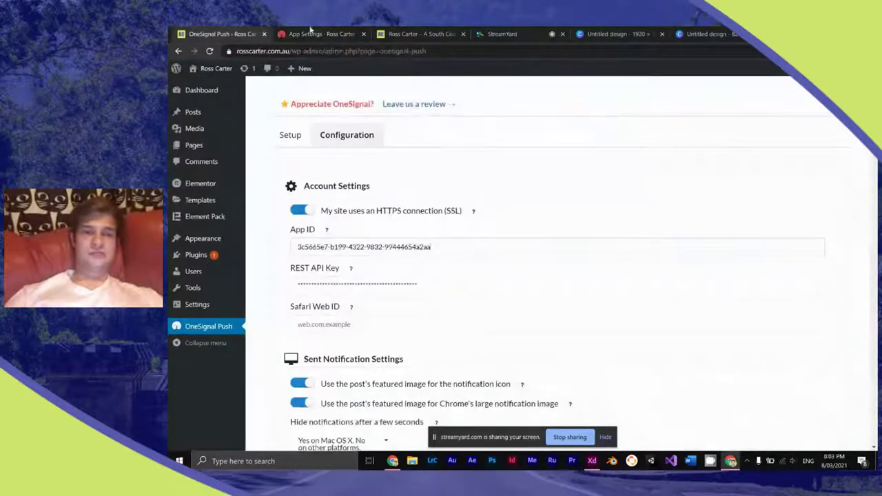
Step: Copy the REST API key from OneSignal's Keys & IDs page and paste it into the plugin's REST API Key field
{"action": "left_click", "coordinate": [308, 33]}
{"action": "left_click", "coordinate": [406, 250]}
{"action": "key", "text": "ctrl+a"}
{"action": "key", "text": "ctrl+c"}
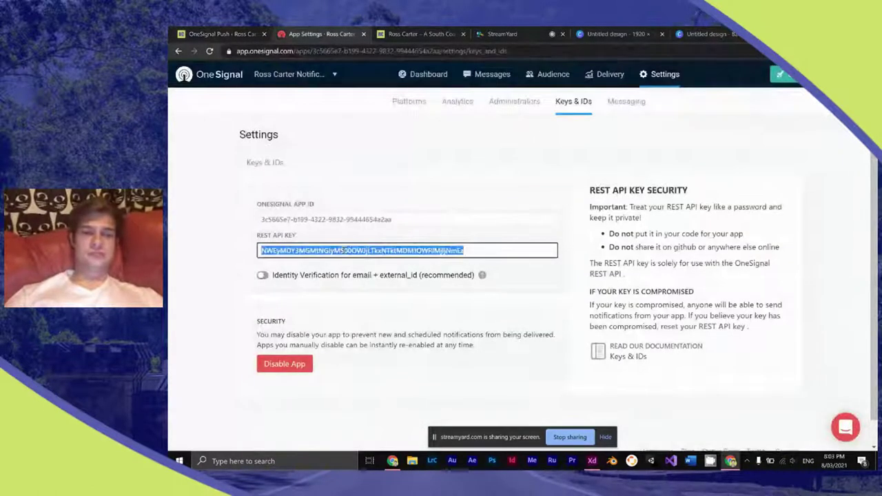
{"action": "left_click", "coordinate": [218, 33]}
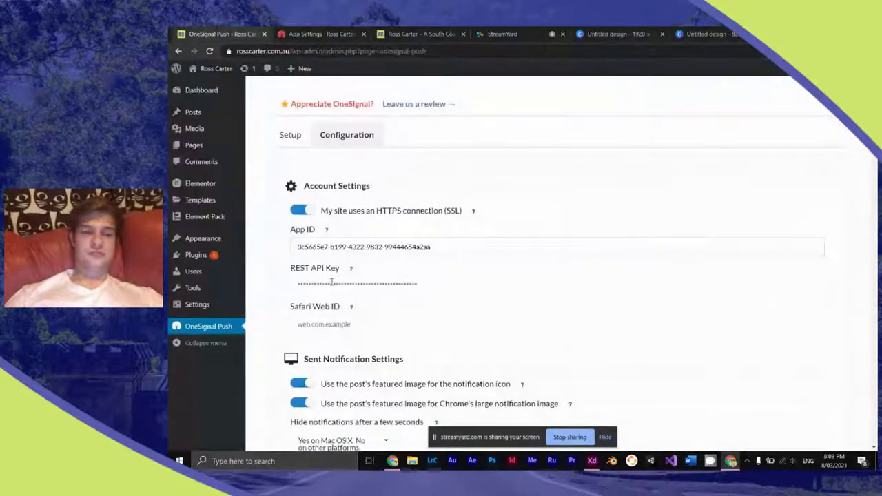
{"action": "left_click", "coordinate": [332, 284]}
{"action": "key", "text": "ctrl+v"}
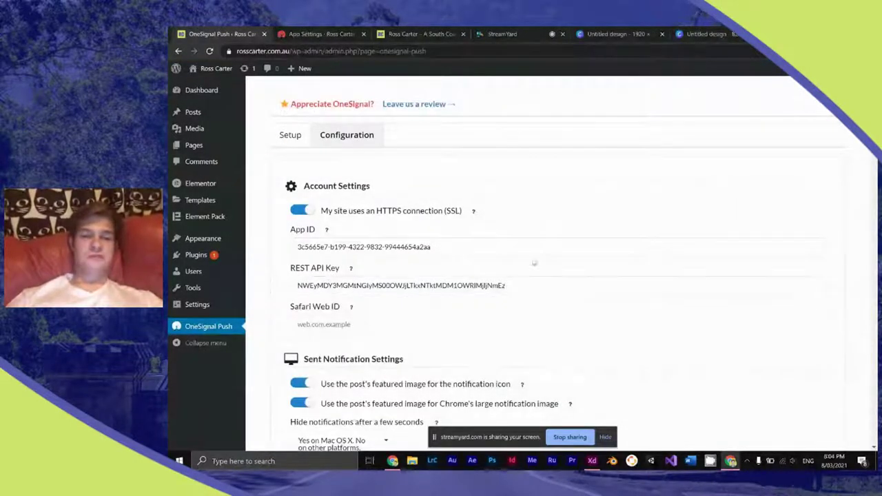
Step: Look through the Sent Notification and Subscription Bell settings, including the bell's size and theme options
{"action": "scroll", "coordinate": [544, 260], "scroll_direction": "down", "scroll_amount": 1}
{"action": "scroll", "coordinate": [544, 261], "scroll_direction": "down", "scroll_amount": 2}
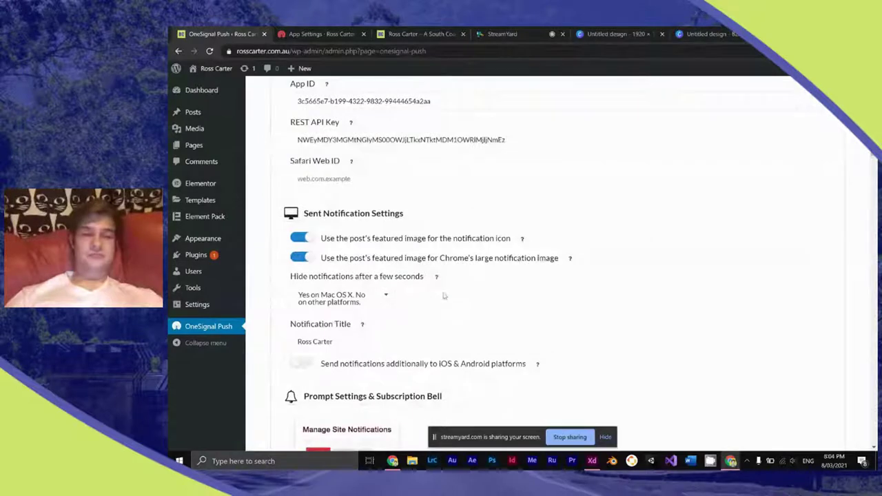
{"action": "scroll", "coordinate": [445, 296], "scroll_direction": "down", "scroll_amount": 3}
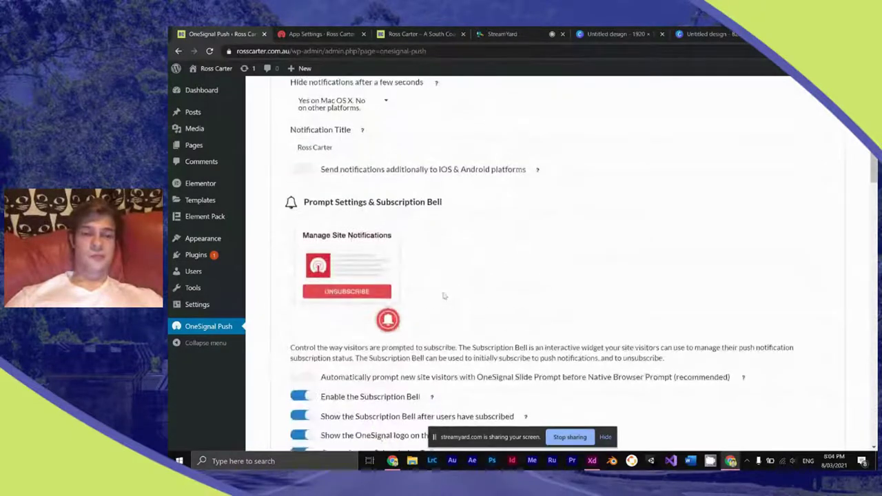
{"action": "scroll", "coordinate": [443, 293], "scroll_direction": "down", "scroll_amount": 2}
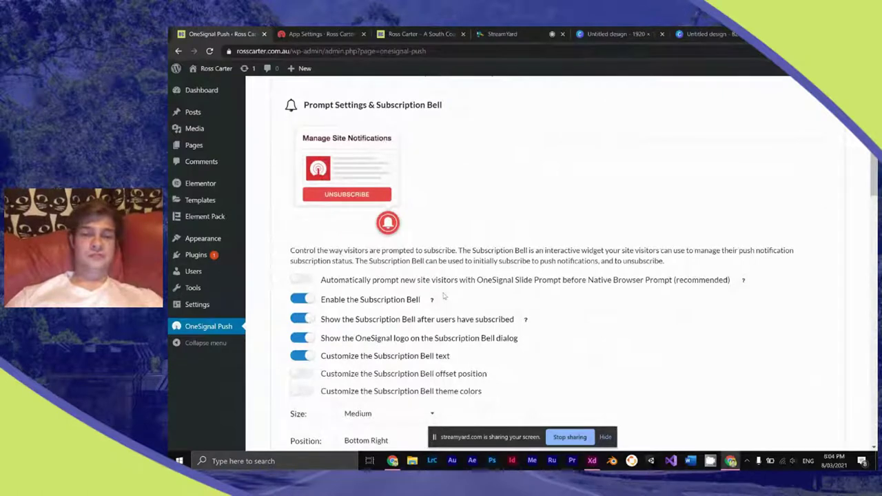
{"action": "scroll", "coordinate": [444, 295], "scroll_direction": "down", "scroll_amount": 2}
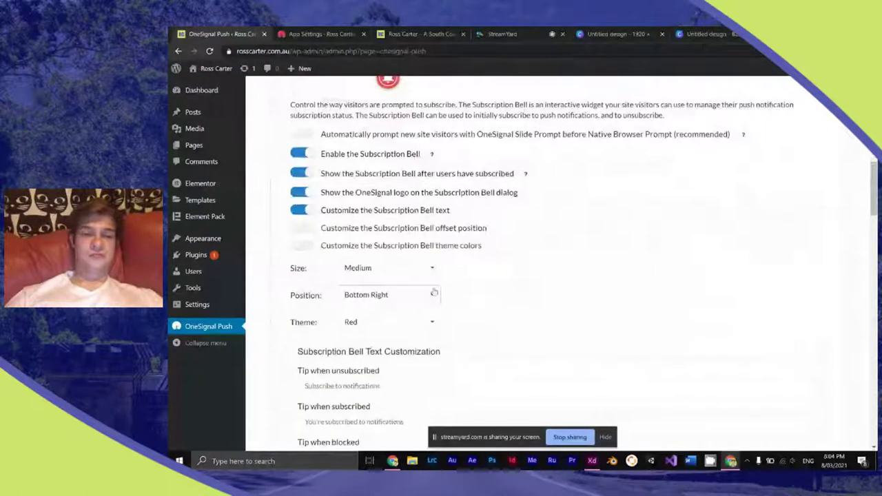
{"action": "left_click", "coordinate": [428, 272]}
{"action": "left_click", "coordinate": [428, 275]}
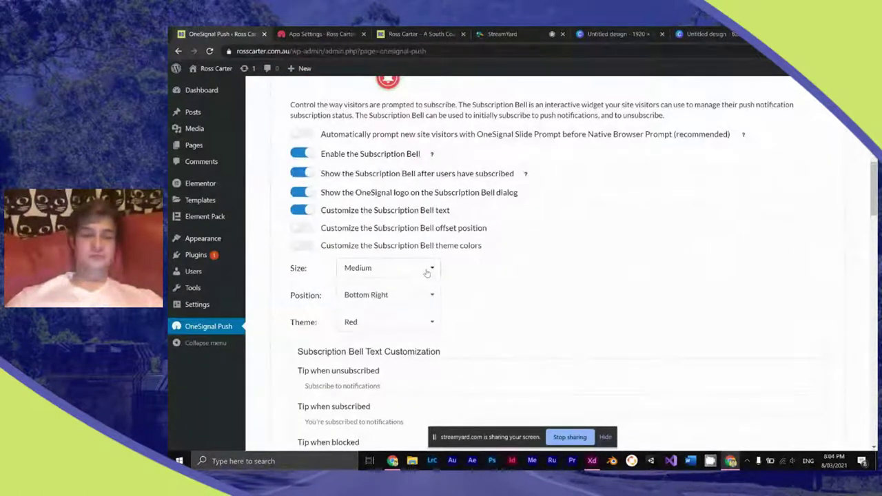
{"action": "left_click", "coordinate": [425, 322]}
{"action": "left_click", "coordinate": [424, 323]}
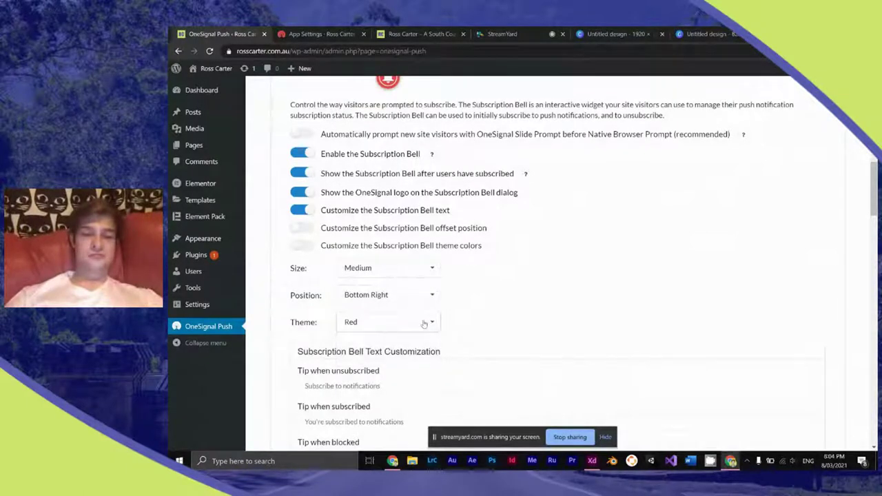
{"action": "left_click", "coordinate": [424, 324]}
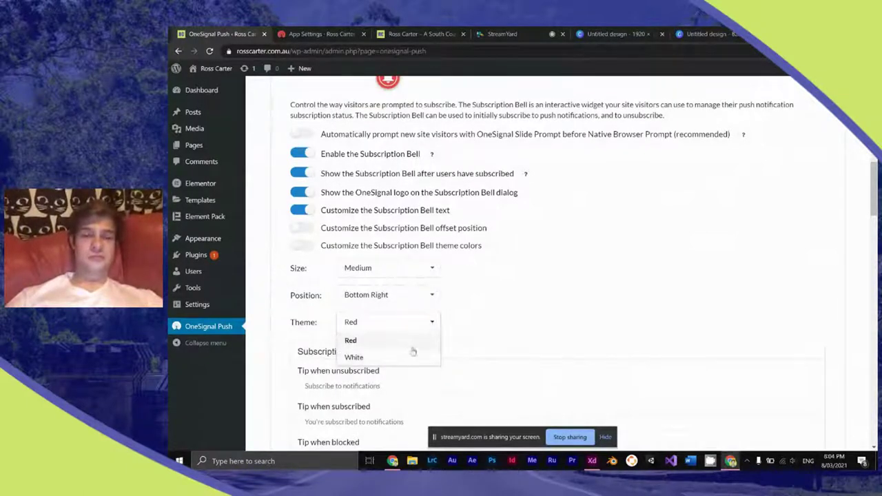
{"action": "left_click", "coordinate": [522, 282]}
Step: Review the remaining prompt, automatic notification and advanced settings and save the OneSignal plugin configuration
{"action": "scroll", "coordinate": [522, 282], "scroll_direction": "down", "scroll_amount": 3}
{"action": "scroll", "coordinate": [521, 281], "scroll_direction": "down", "scroll_amount": 8}
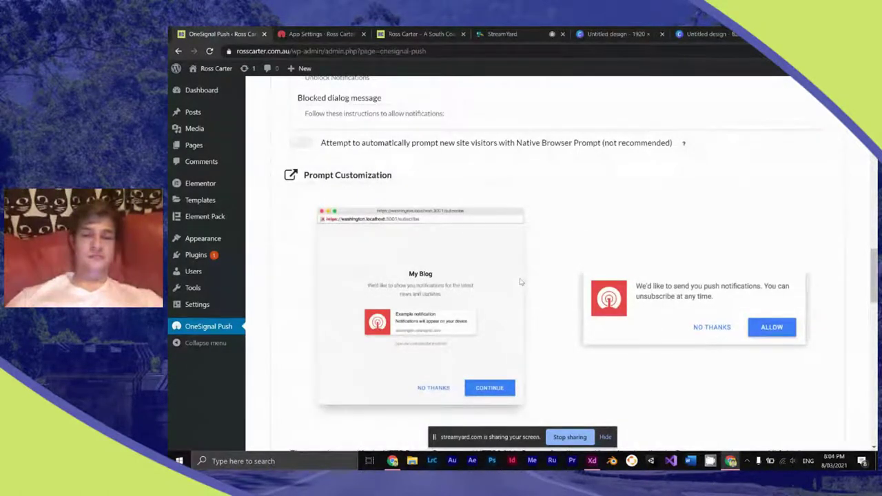
{"action": "scroll", "coordinate": [522, 281], "scroll_direction": "down", "scroll_amount": 4}
{"action": "scroll", "coordinate": [522, 282], "scroll_direction": "down", "scroll_amount": 12}
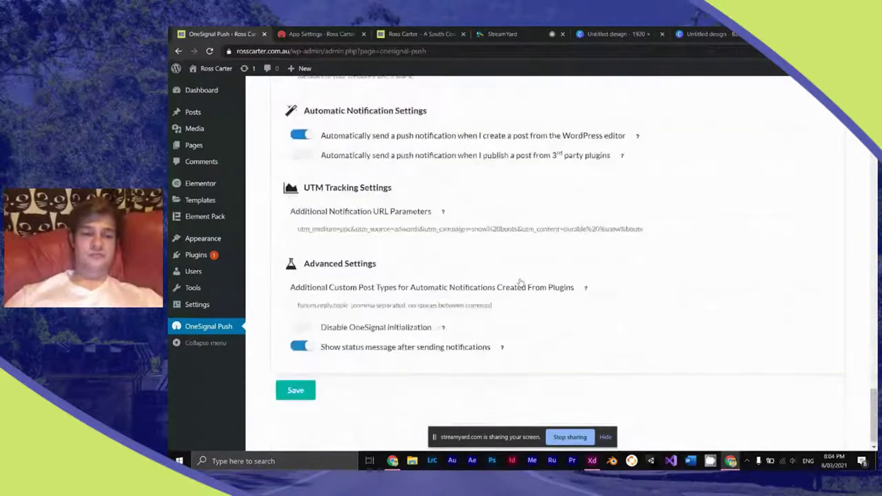
{"action": "left_click", "coordinate": [301, 391]}
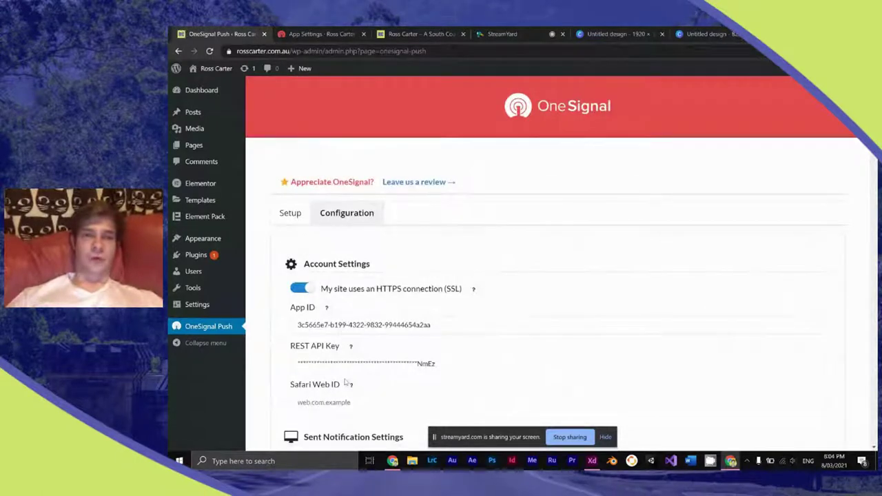
Step: Reload the rosscarter.com.au homepage and check it down to the footer for the notification prompt
{"action": "key", "text": "ctrl+3"}
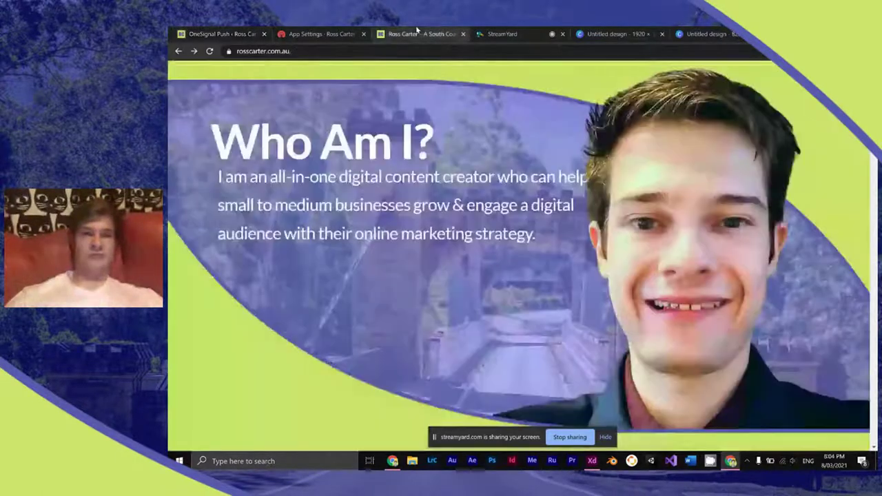
{"action": "key", "text": "F5"}
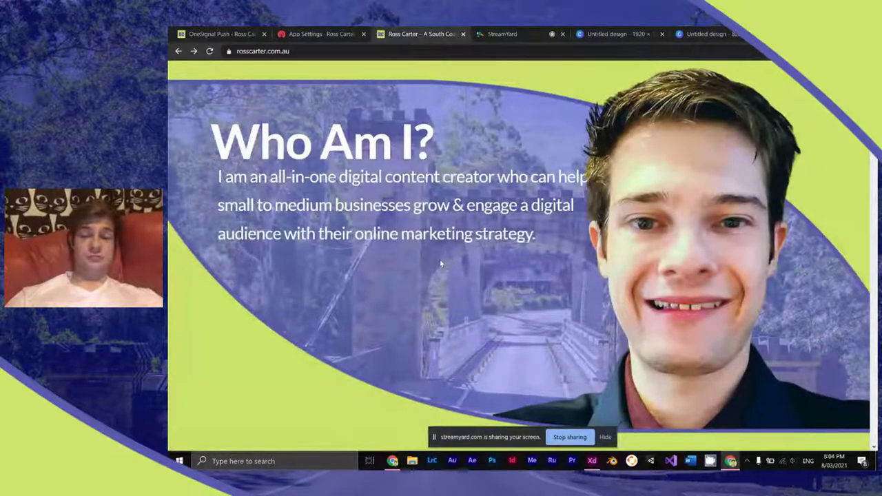
{"action": "scroll", "coordinate": [439, 264], "scroll_direction": "down", "scroll_amount": 5}
{"action": "scroll", "coordinate": [439, 264], "scroll_direction": "down", "scroll_amount": 10}
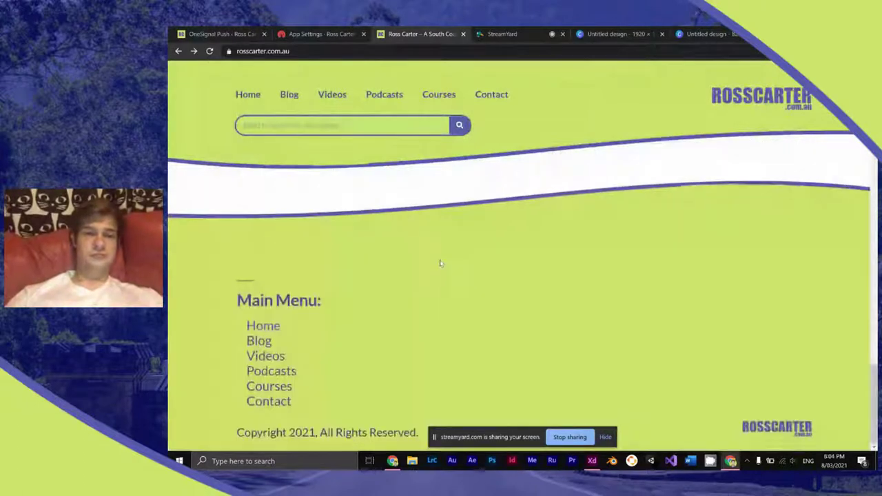
Step: Return to the plugin configuration and enable sending notifications additionally to iOS & Android platforms
{"action": "left_click", "coordinate": [228, 52]}
{"action": "key", "text": "ctrl+1"}
{"action": "scroll", "coordinate": [308, 207], "scroll_direction": "down", "scroll_amount": 5}
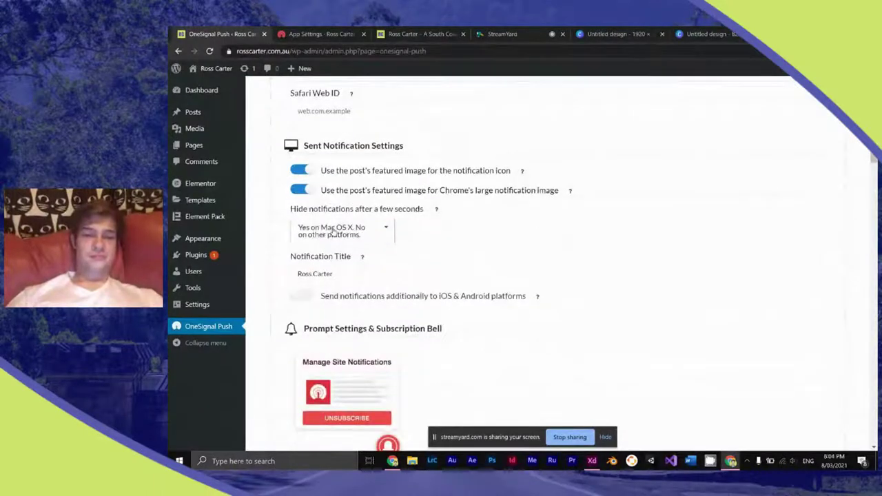
{"action": "left_click", "coordinate": [301, 296]}
{"action": "scroll", "coordinate": [296, 299], "scroll_direction": "up", "scroll_amount": 2}
{"action": "scroll", "coordinate": [290, 299], "scroll_direction": "up", "scroll_amount": 1}
{"action": "scroll", "coordinate": [290, 299], "scroll_direction": "down", "scroll_amount": 1}
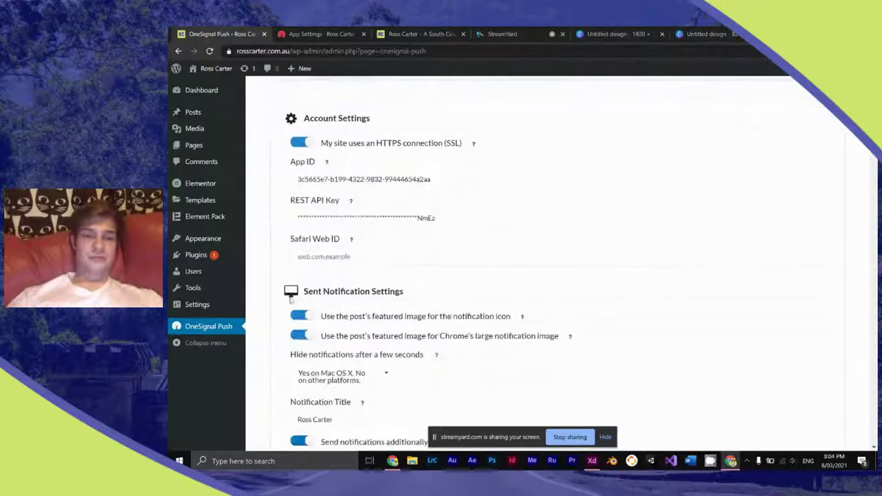
{"action": "scroll", "coordinate": [290, 299], "scroll_direction": "down", "scroll_amount": 1}
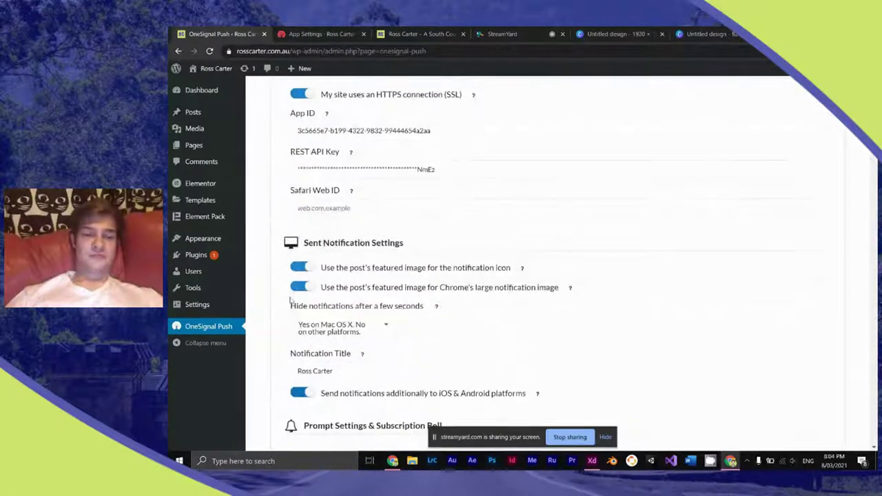
Step: Enable the automatic OneSignal Slide Prompt for new site visitors and the customization of the Subscription Bell theme colors
{"action": "scroll", "coordinate": [290, 300], "scroll_direction": "down", "scroll_amount": 5}
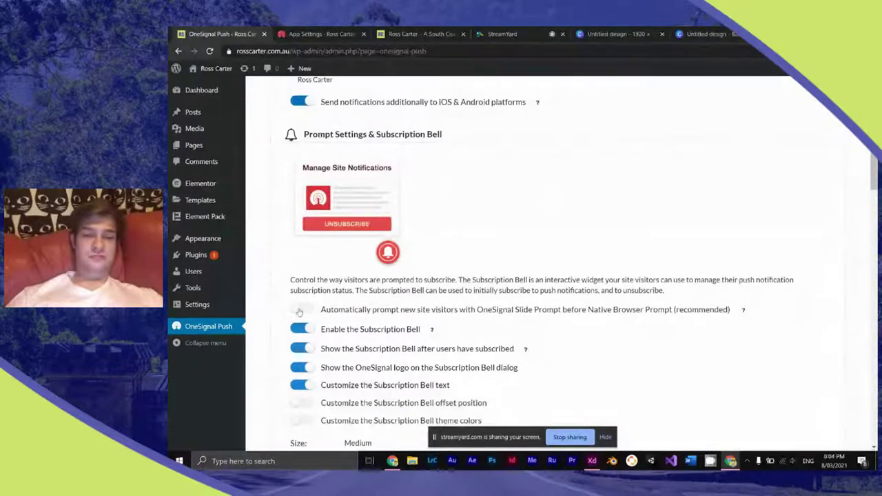
{"action": "left_click", "coordinate": [299, 311]}
{"action": "scroll", "coordinate": [299, 312], "scroll_direction": "down", "scroll_amount": 1}
{"action": "scroll", "coordinate": [299, 312], "scroll_direction": "down", "scroll_amount": 3}
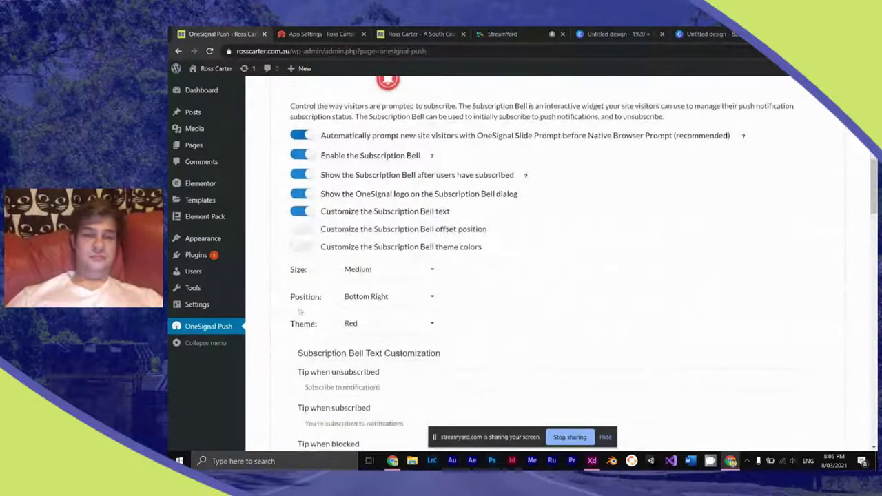
{"action": "scroll", "coordinate": [300, 311], "scroll_direction": "down", "scroll_amount": 1}
{"action": "left_click", "coordinate": [301, 228]}
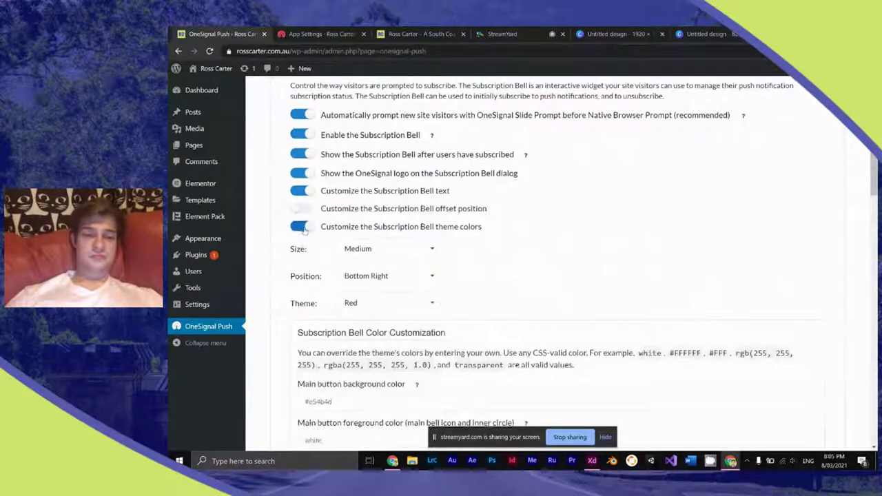
{"action": "scroll", "coordinate": [302, 236], "scroll_direction": "down", "scroll_amount": 1}
{"action": "scroll", "coordinate": [302, 235], "scroll_direction": "down", "scroll_amount": 3}
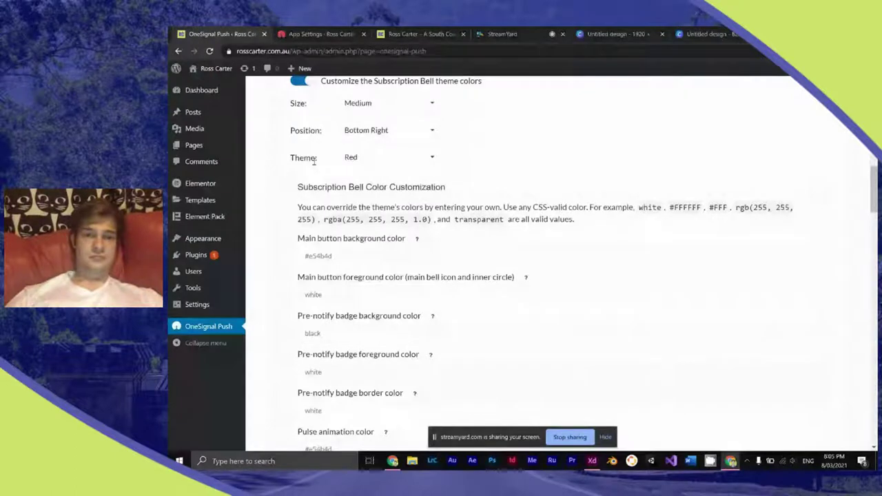
Step: Inspect the homepage's green footer section in the developer tools and copy its background color code
{"action": "left_click", "coordinate": [420, 34]}
{"action": "right_click", "coordinate": [439, 188]}
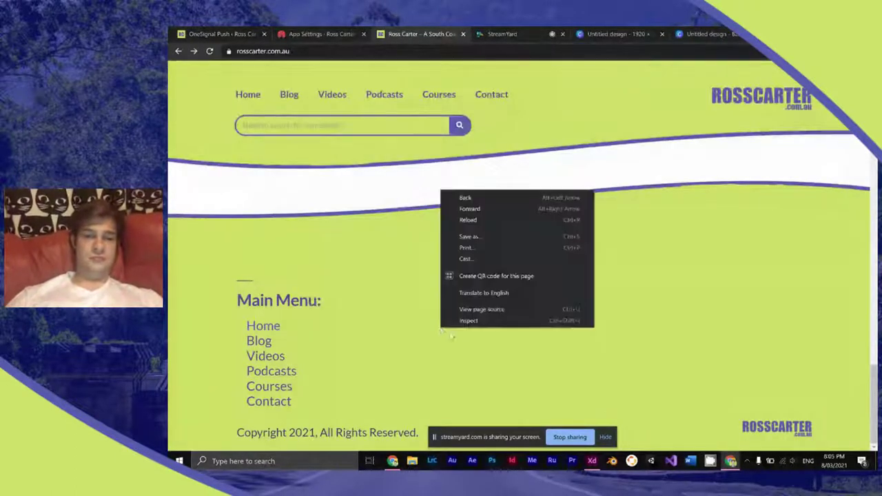
{"action": "left_click", "coordinate": [469, 324]}
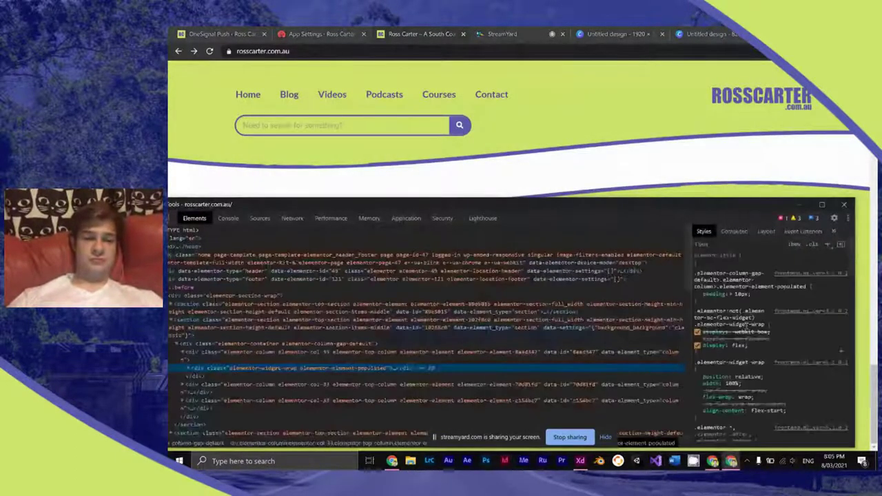
{"action": "left_click", "coordinate": [586, 351]}
{"action": "left_click", "coordinate": [584, 343]}
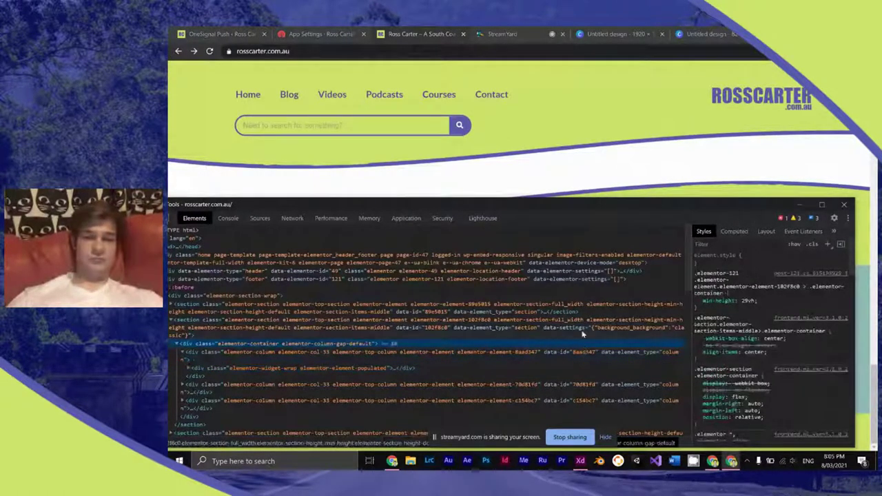
{"action": "left_click", "coordinate": [583, 325]}
{"action": "left_click", "coordinate": [777, 327]}
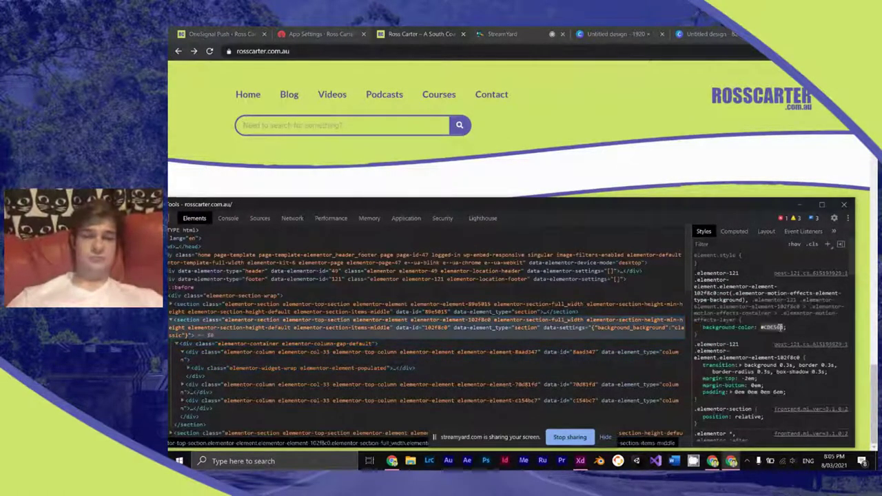
{"action": "key", "text": "F12"}
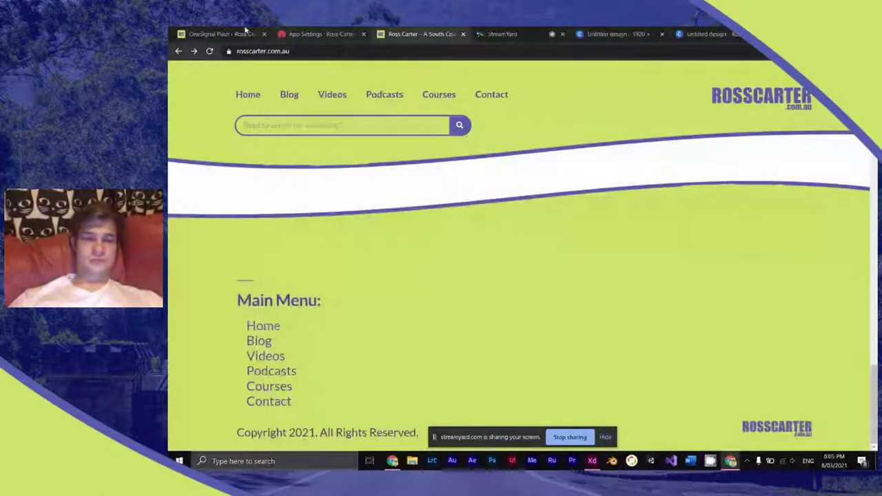
Step: Set the Subscription Bell's main button background color to #CDE56B in the plugin configuration
{"action": "left_click", "coordinate": [243, 32]}
{"action": "left_click", "coordinate": [366, 255]}
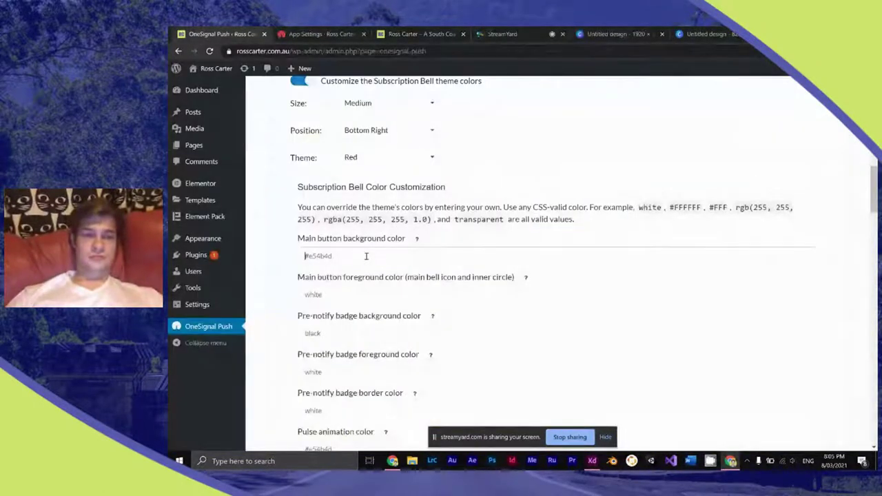
{"action": "type", "text": "#CDE56B"}
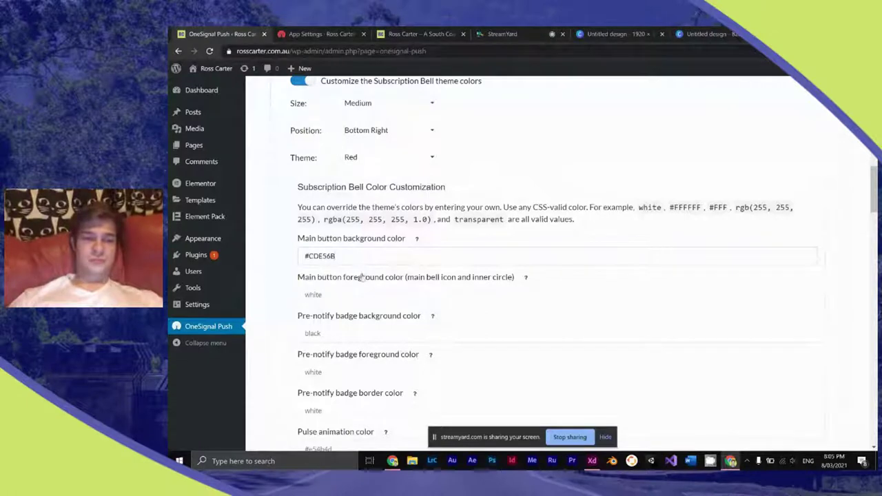
Step: Set the welcome notification's title to the site owner's name followed by "Notifications" in the plugin configuration
{"action": "scroll", "coordinate": [360, 281], "scroll_direction": "down", "scroll_amount": 7}
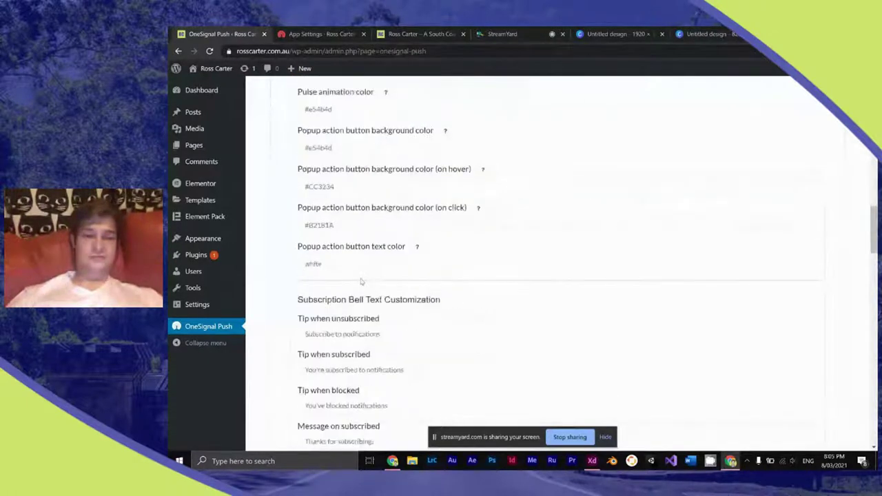
{"action": "scroll", "coordinate": [360, 281], "scroll_direction": "down", "scroll_amount": 3}
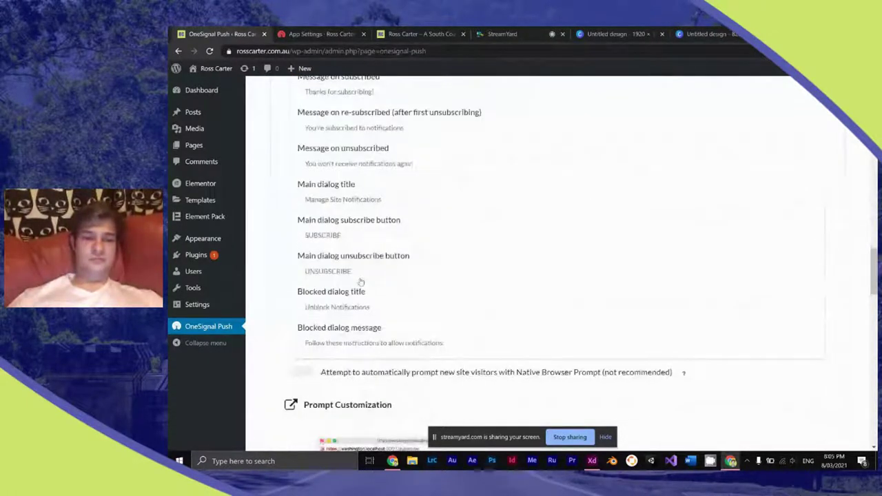
{"action": "scroll", "coordinate": [360, 281], "scroll_direction": "down", "scroll_amount": 2}
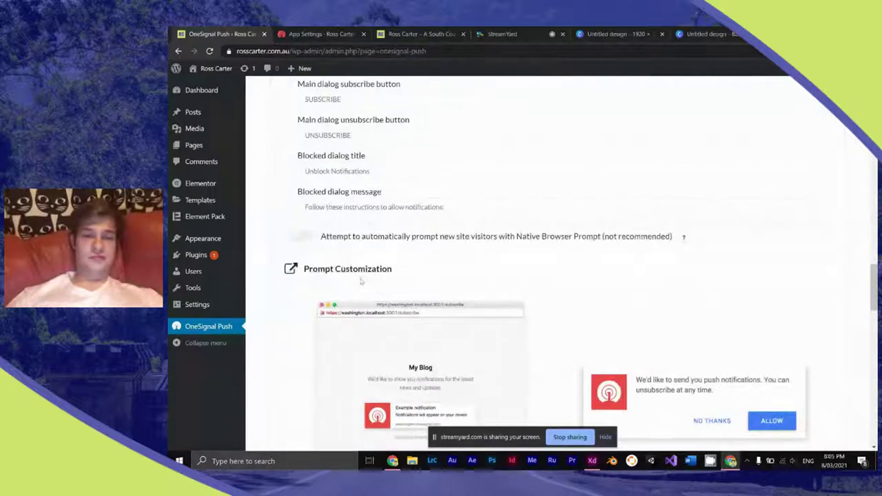
{"action": "scroll", "coordinate": [361, 281], "scroll_direction": "down", "scroll_amount": 2}
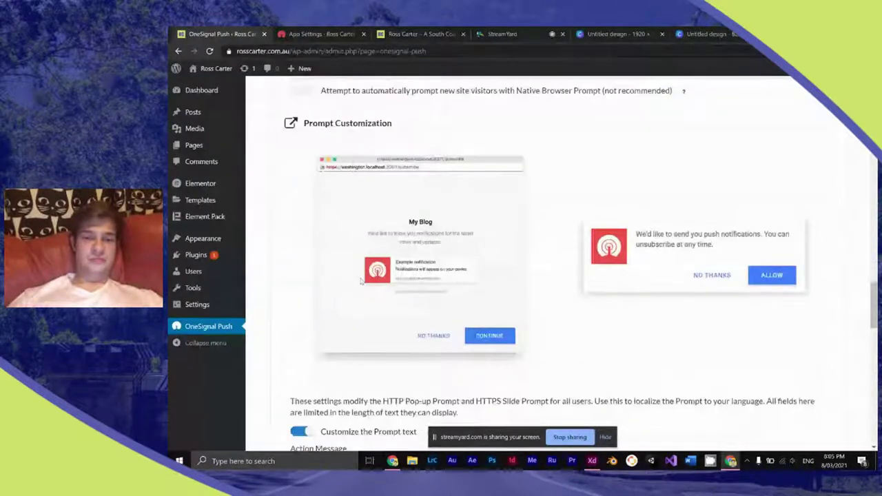
{"action": "scroll", "coordinate": [360, 281], "scroll_direction": "down", "scroll_amount": 3}
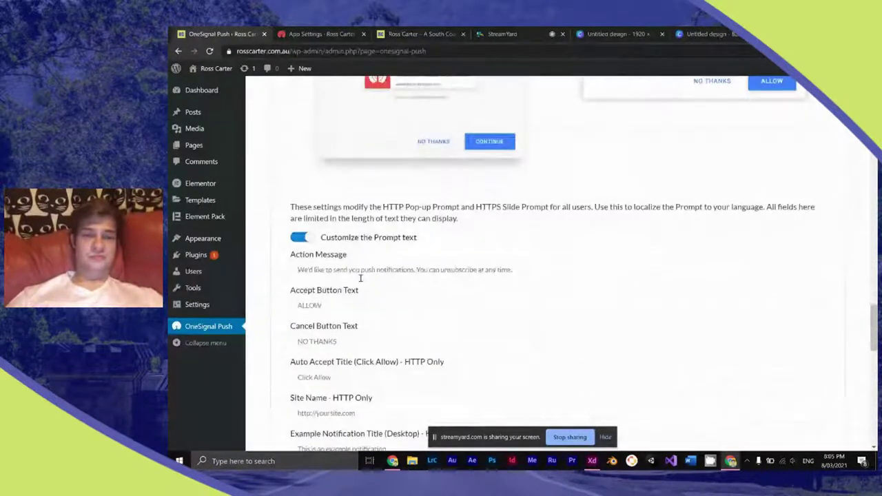
{"action": "scroll", "coordinate": [361, 278], "scroll_direction": "down", "scroll_amount": 5}
{"action": "scroll", "coordinate": [361, 277], "scroll_direction": "down", "scroll_amount": 2}
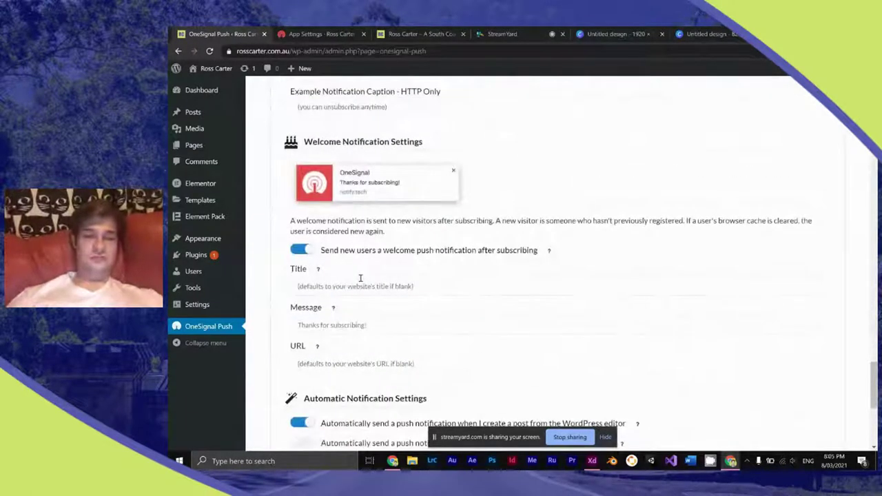
{"action": "left_click", "coordinate": [356, 289]}
{"action": "type", "text": "R"}
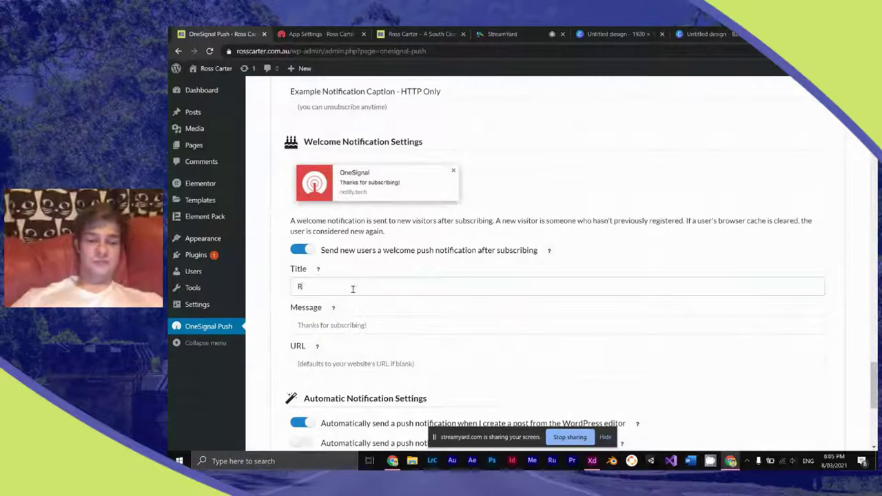
{"action": "type", "text": "oss Cart"}
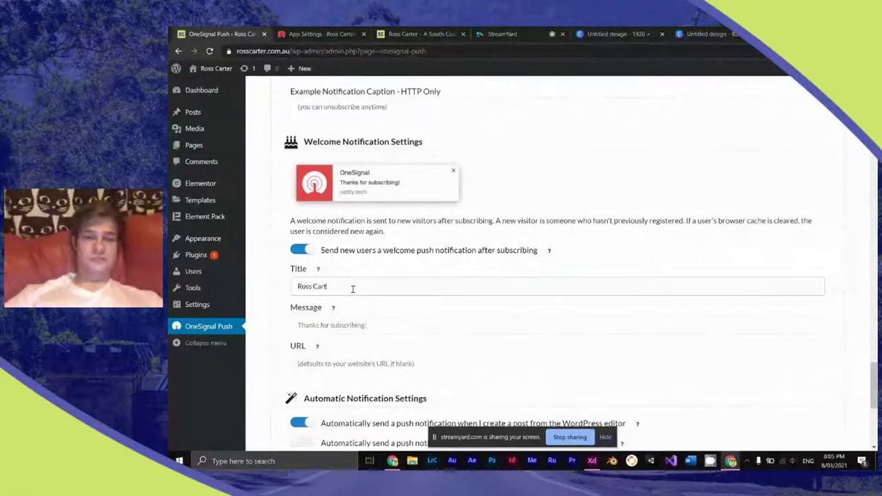
{"action": "type", "text": "er Notifi"}
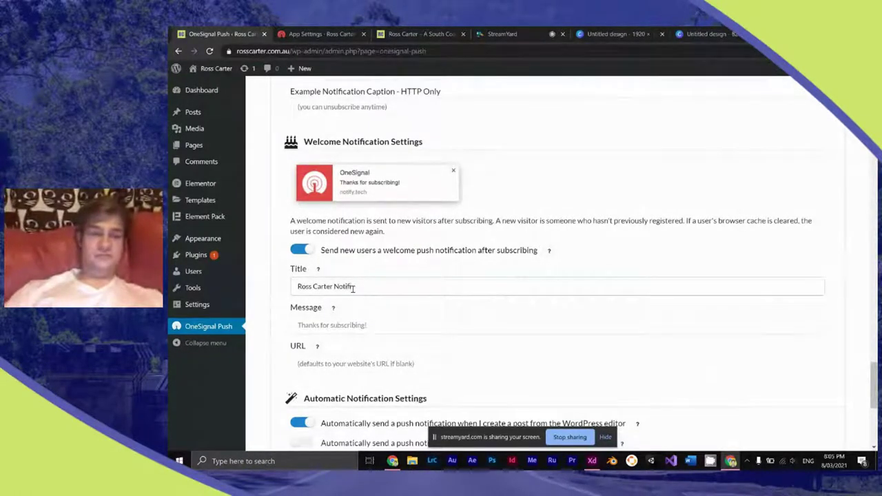
{"action": "type", "text": "cations"}
{"action": "key", "text": "Tab"}
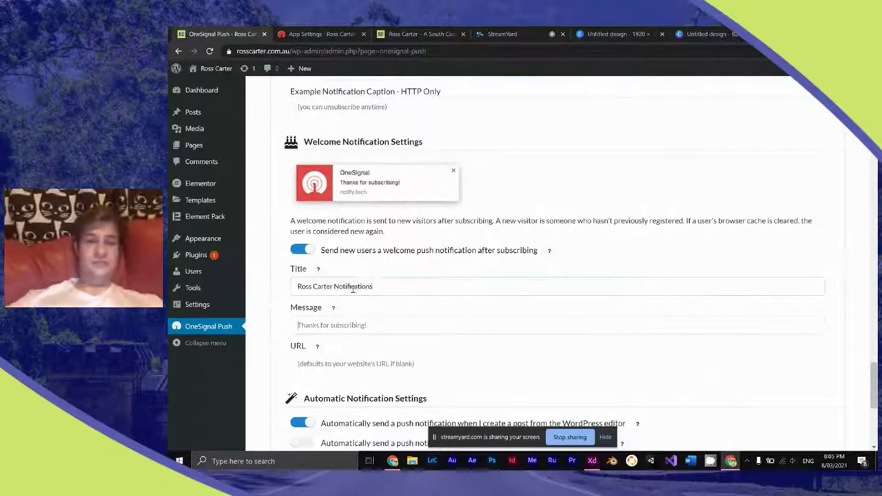
Step: Set the welcome notification's message to "Now you will be the first get my updates!"
{"action": "type", "text": "N"}
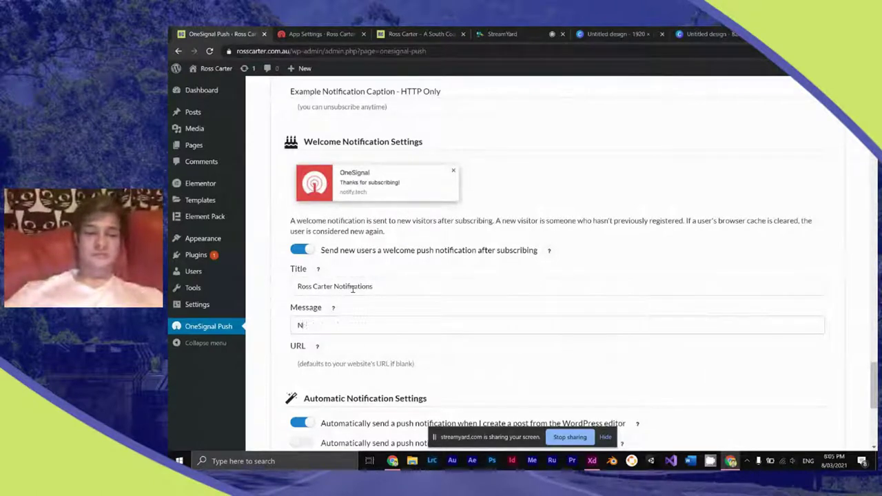
{"action": "type", "text": "ow you will be"}
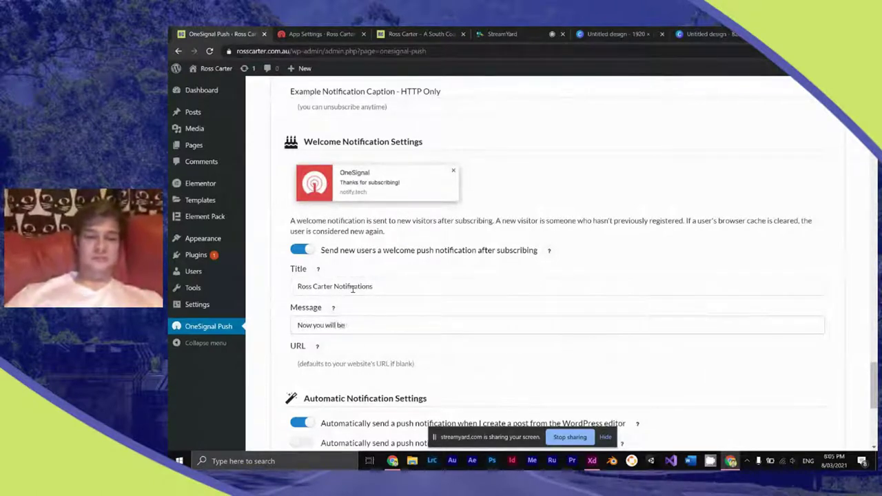
{"action": "type", "text": " the first get my updates!"}
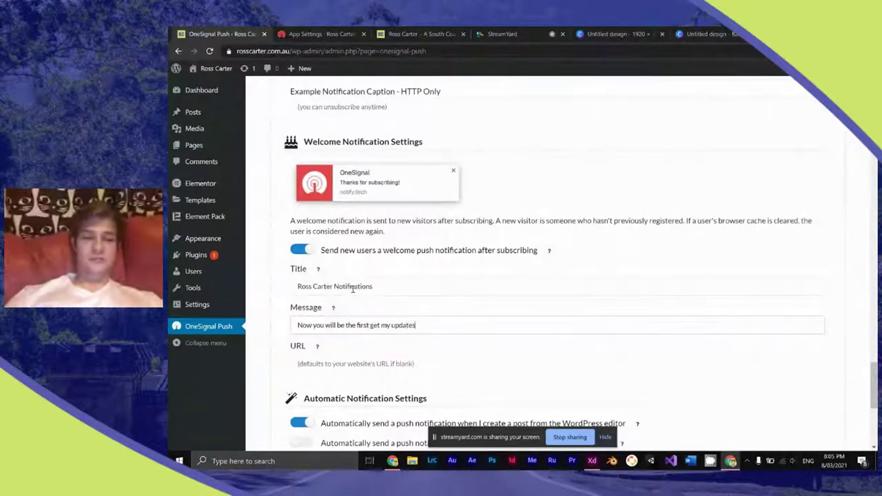
Step: Try to enter the site's hyphenated OneSignal label as the welcome notification's URL
{"action": "left_click", "coordinate": [352, 365]}
{"action": "type", "text": "ross-carter"}
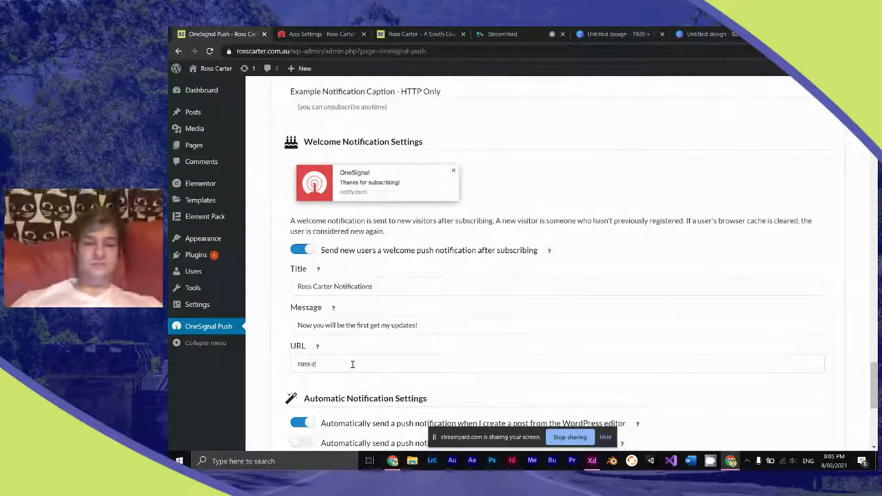
Step: Switch to the OneSignal app settings and open the web push platform configuration for All Browsers (except Safari)
{"action": "left_click", "coordinate": [307, 32]}
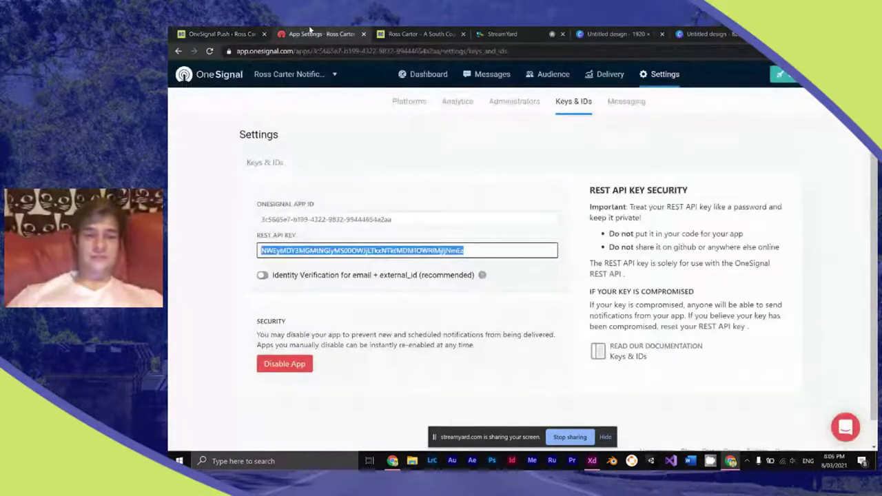
{"action": "left_click", "coordinate": [407, 103]}
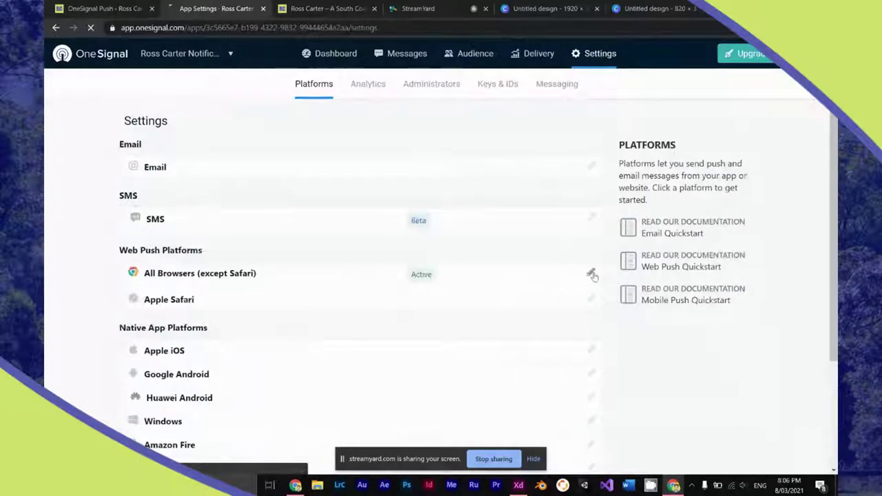
{"action": "left_click", "coordinate": [103, 8]}
{"action": "scroll", "coordinate": [441, 275], "scroll_direction": "up", "scroll_amount": 4}
{"action": "left_click", "coordinate": [199, 7]}
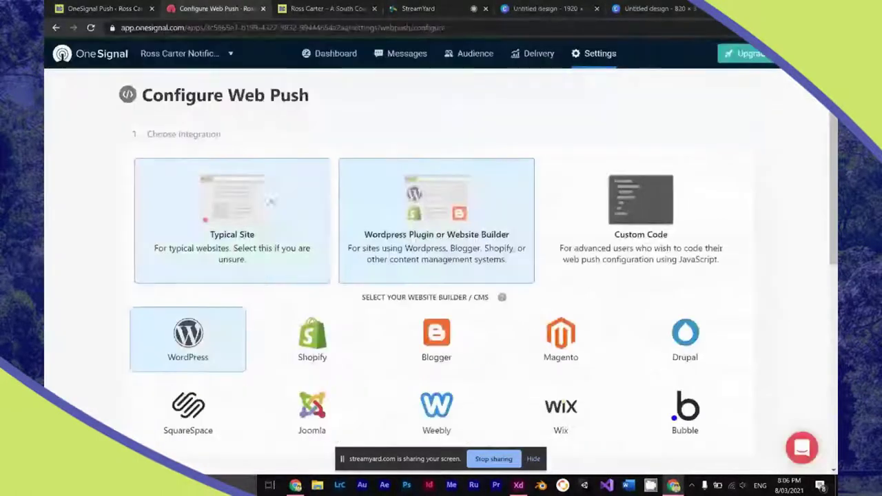
{"action": "scroll", "coordinate": [290, 179], "scroll_direction": "down", "scroll_amount": 5}
{"action": "left_click", "coordinate": [288, 173]}
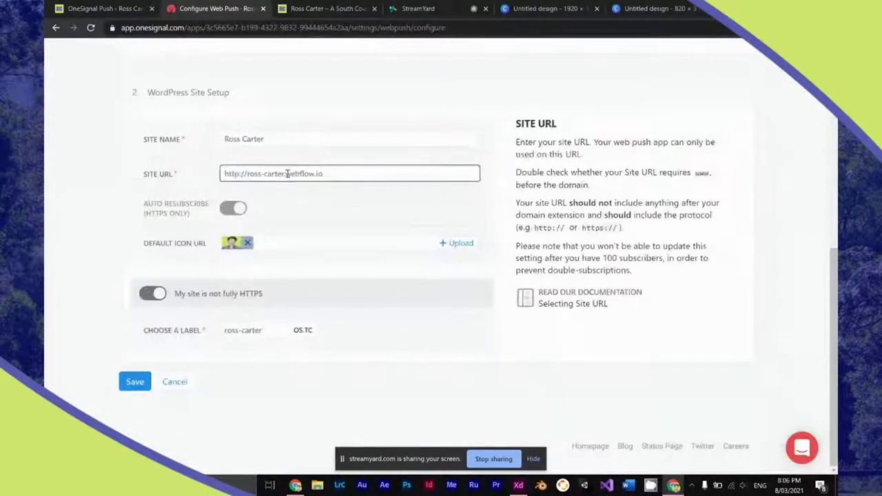
{"action": "left_click_drag", "start_coordinate": [251, 173], "coordinate": [399, 168]}
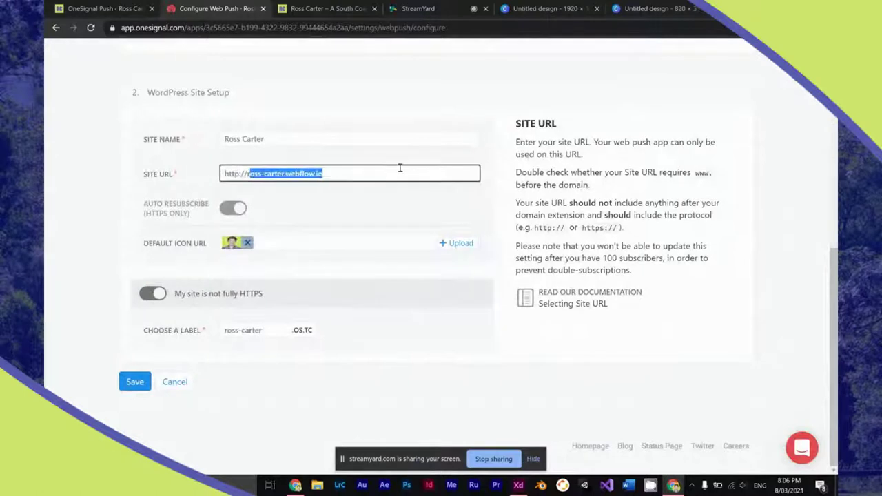
{"action": "type", "text": "ossd"}
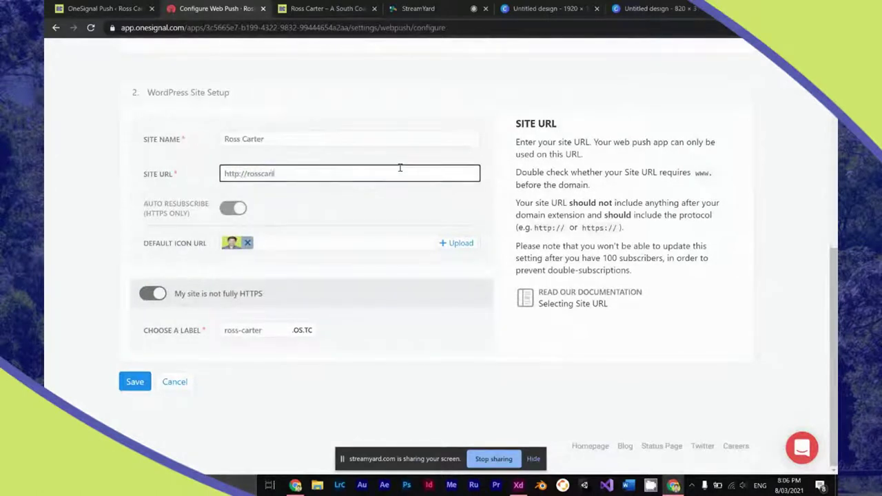
{"action": "type", "text": "arter.com/"}
Step: Try the site's OneSignal label with .os.tc as the welcome notification's URL, and clear the field to use the default
{"action": "left_click", "coordinate": [228, 330]}
{"action": "triple_click", "coordinate": [238, 332]}
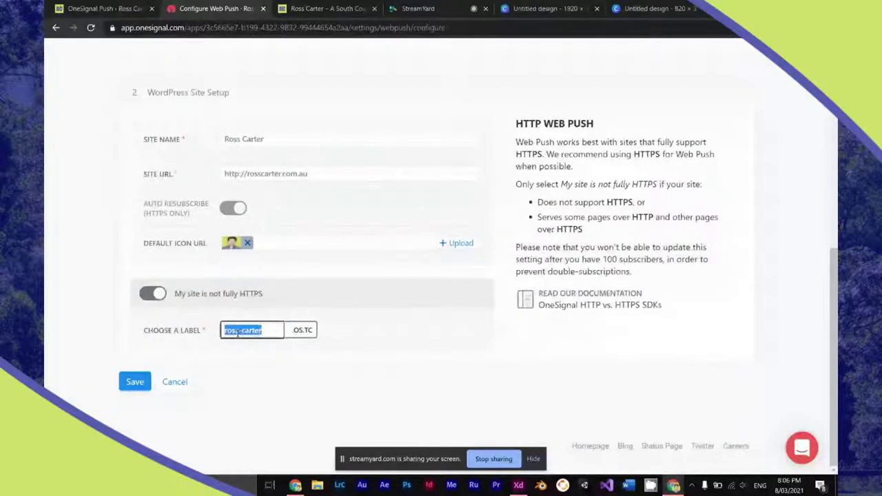
{"action": "key", "text": "ctrl+shift+Tab"}
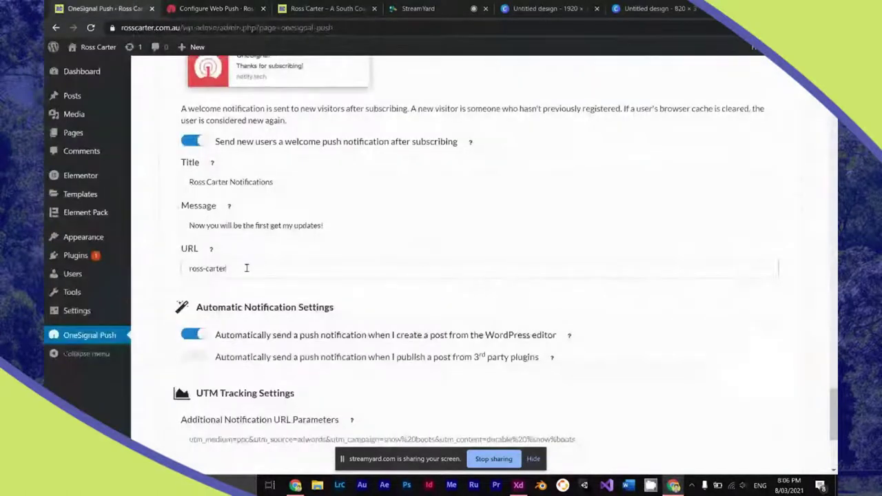
{"action": "type", "text": "s.tc"}
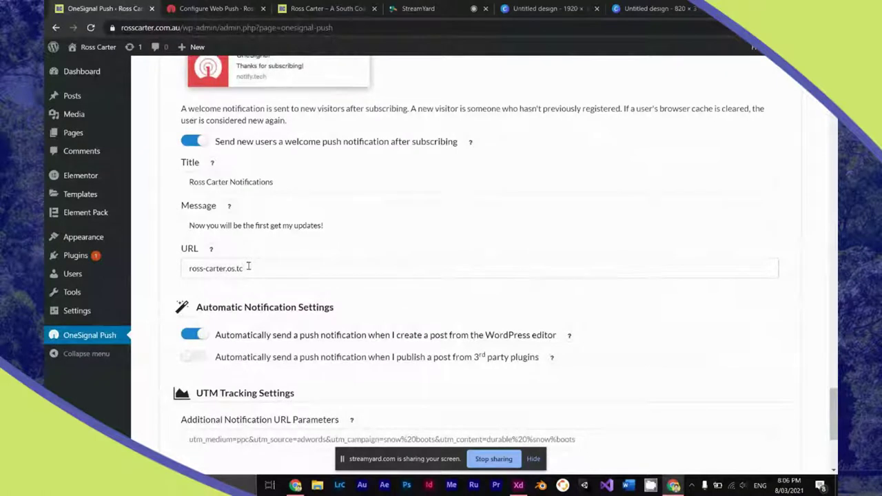
{"action": "mouse_move", "coordinate": [213, 257]}
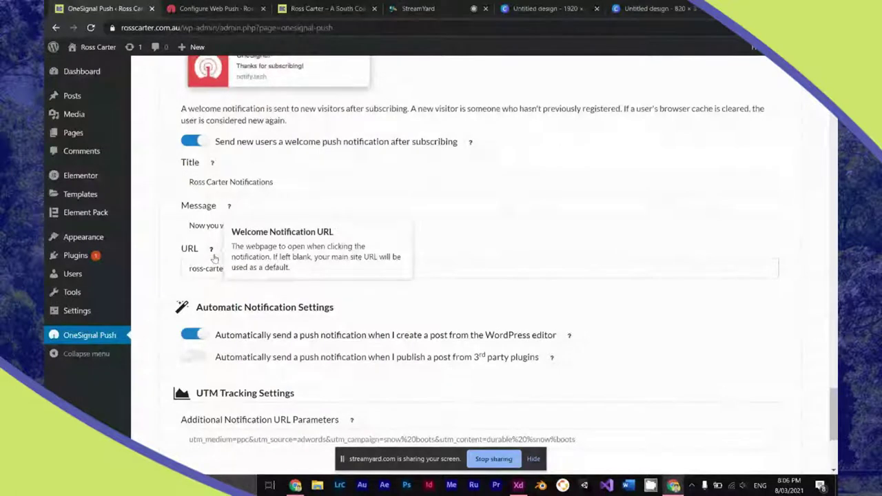
{"action": "triple_click", "coordinate": [210, 268]}
{"action": "key", "text": "BackSpace"}
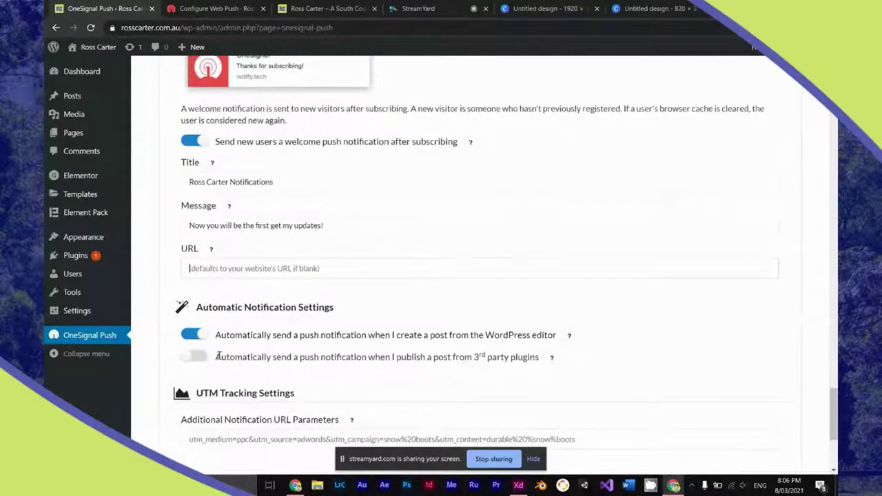
Step: Review the automatic notification, UTM tracking and advanced settings, and save the plugin configuration
{"action": "scroll", "coordinate": [217, 356], "scroll_direction": "down", "scroll_amount": 3}
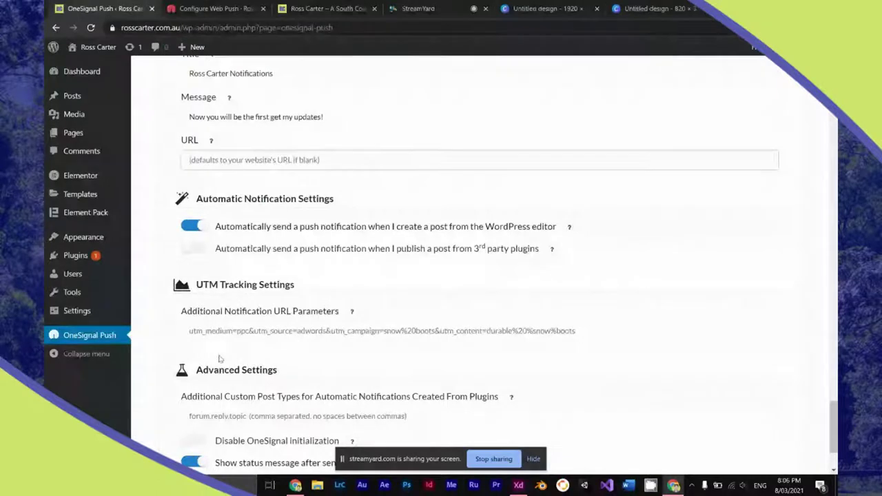
{"action": "mouse_move", "coordinate": [550, 252]}
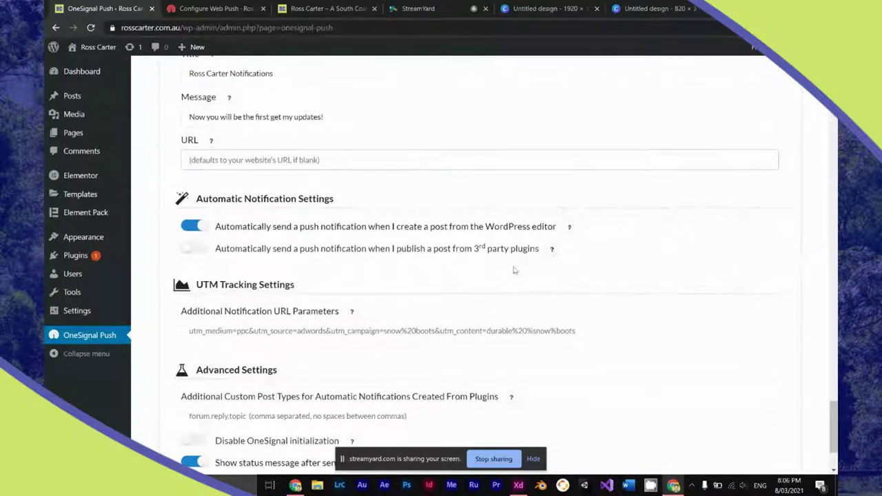
{"action": "scroll", "coordinate": [513, 270], "scroll_direction": "down", "scroll_amount": 1}
{"action": "scroll", "coordinate": [513, 271], "scroll_direction": "down", "scroll_amount": 3}
{"action": "left_click", "coordinate": [195, 405]}
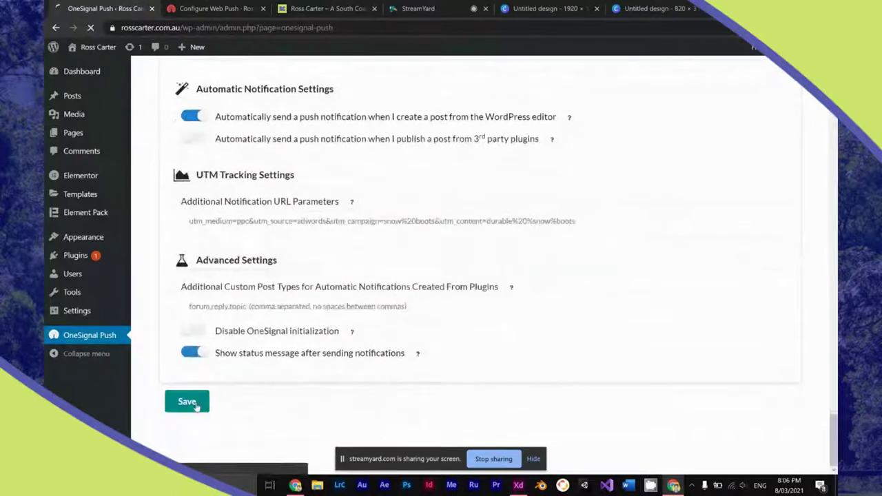
Step: Review the plugin's setup overview and briefly open the OneSignal account link from its first step
{"action": "left_click", "coordinate": [211, 8]}
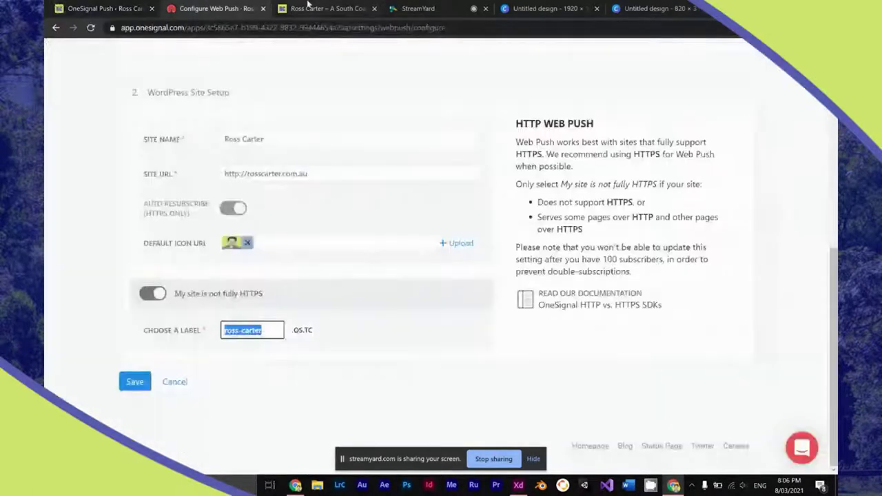
{"action": "left_click", "coordinate": [324, 8]}
{"action": "key", "text": "ctrl+1"}
{"action": "scroll", "coordinate": [204, 221], "scroll_direction": "down", "scroll_amount": 3}
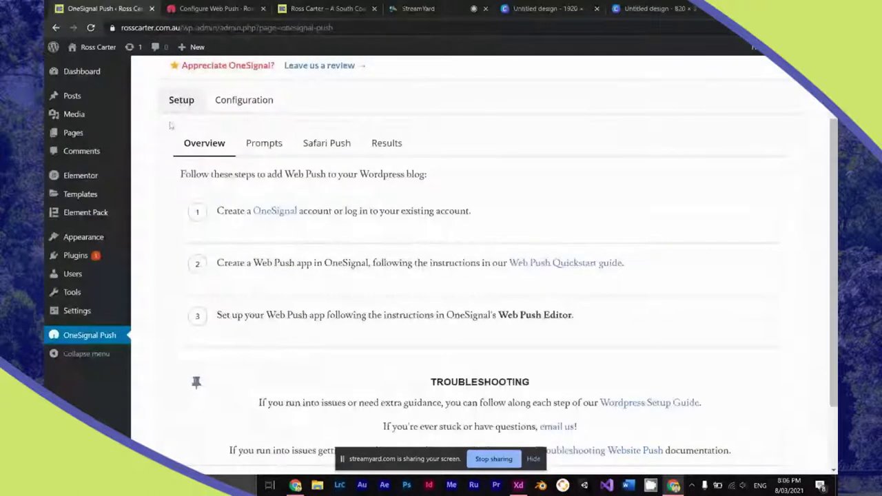
{"action": "left_click", "coordinate": [263, 213]}
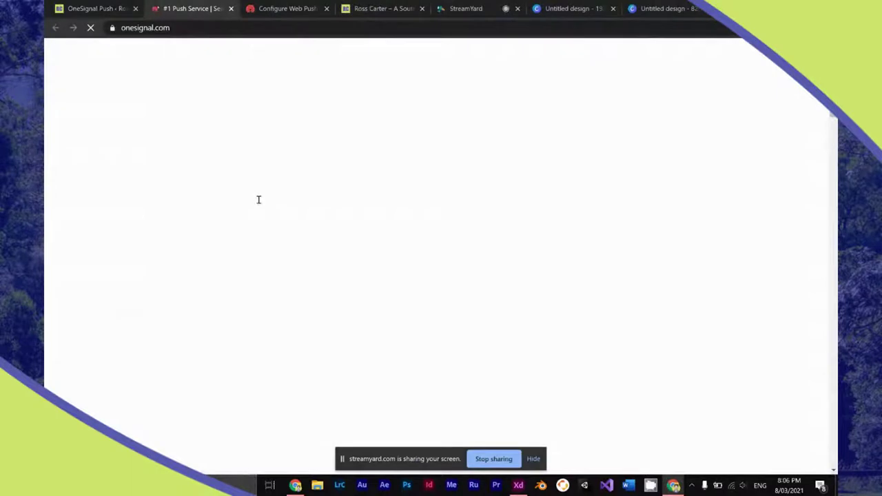
{"action": "key", "text": "ctrl+w"}
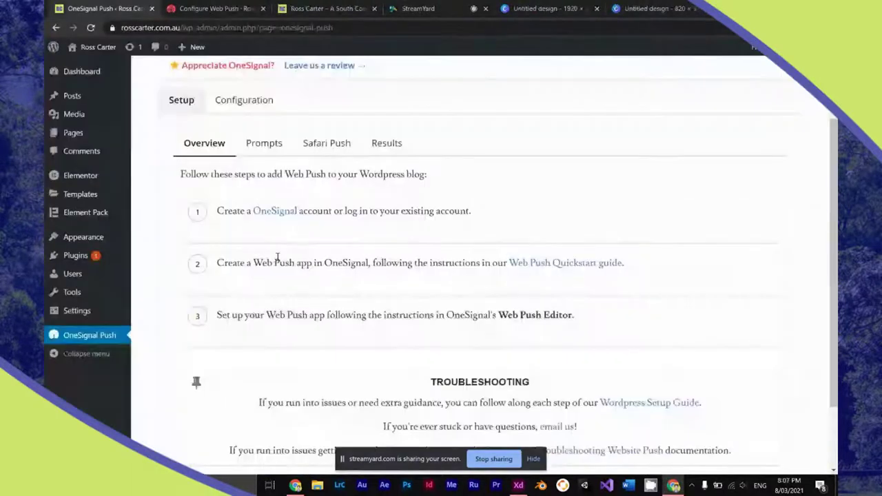
Step: Open the Web Push Quickstart guide from the setup overview and look through its integration options to the end
{"action": "left_click", "coordinate": [549, 264]}
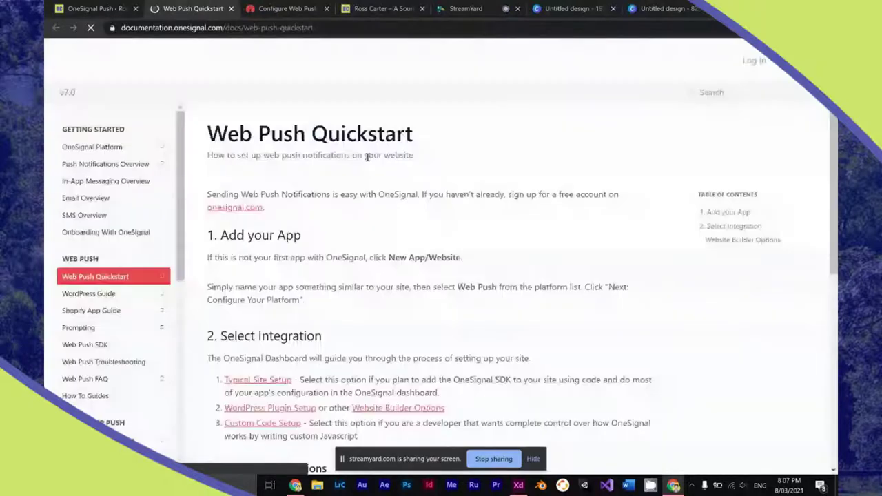
{"action": "scroll", "coordinate": [367, 157], "scroll_direction": "down", "scroll_amount": 15}
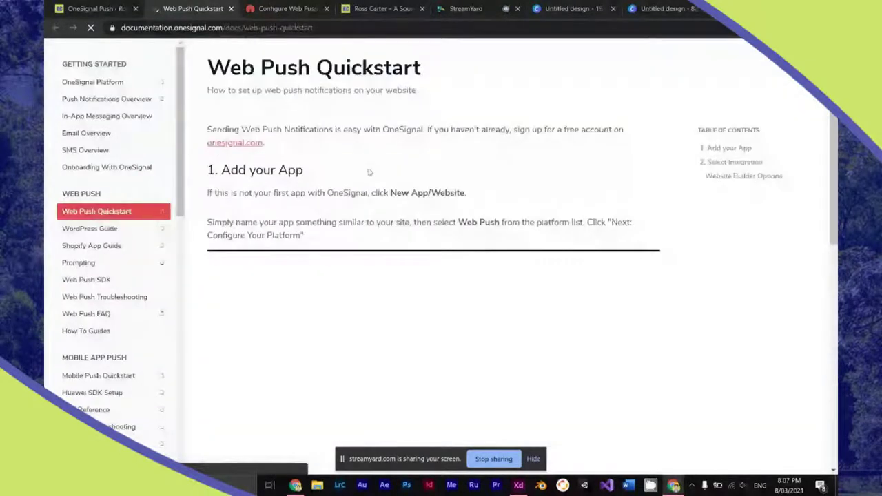
{"action": "scroll", "coordinate": [369, 172], "scroll_direction": "down", "scroll_amount": 2}
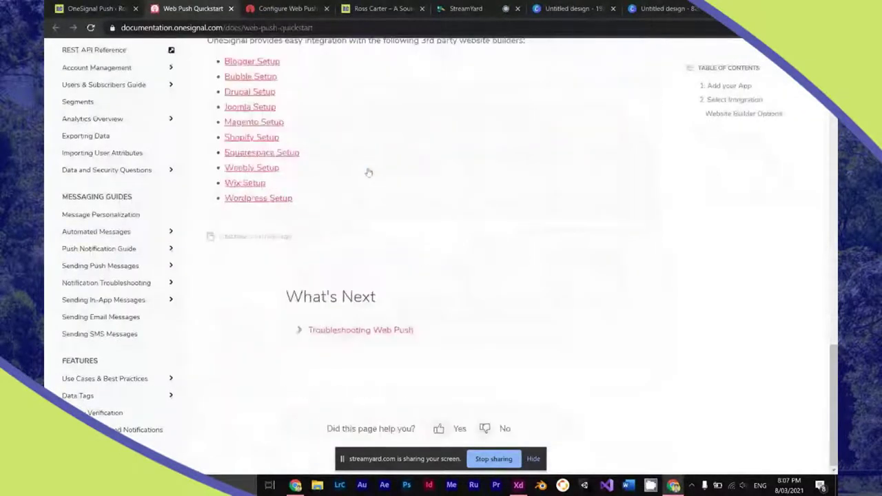
Step: Open the WordPress setup guide from the Quickstart page and look through it to Step 2, Site Setup
{"action": "left_click", "coordinate": [275, 199]}
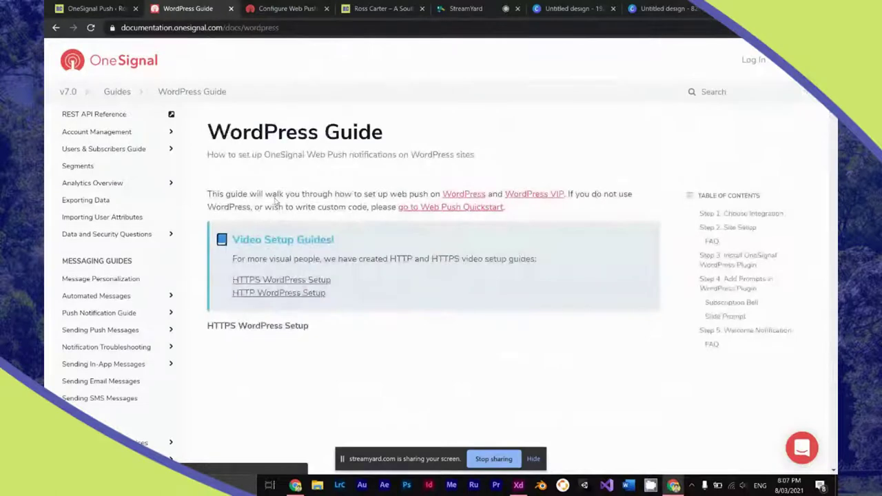
{"action": "scroll", "coordinate": [274, 198], "scroll_direction": "down", "scroll_amount": 5}
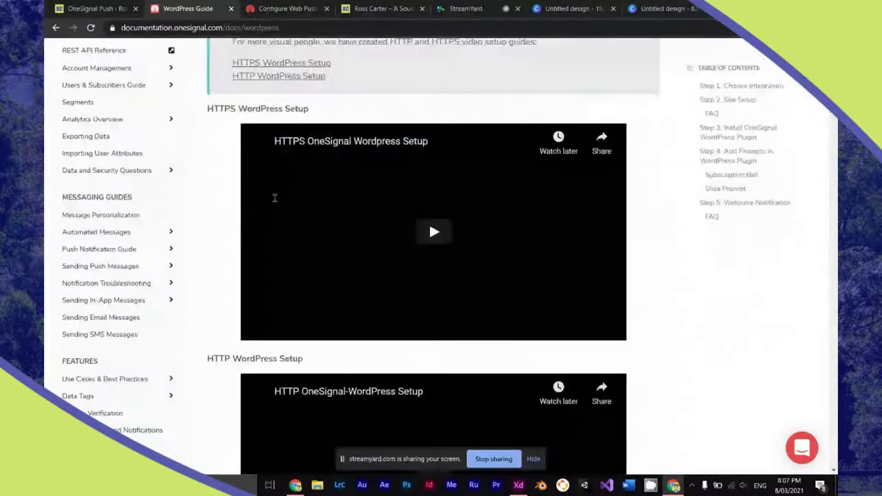
{"action": "scroll", "coordinate": [274, 198], "scroll_direction": "down", "scroll_amount": 4}
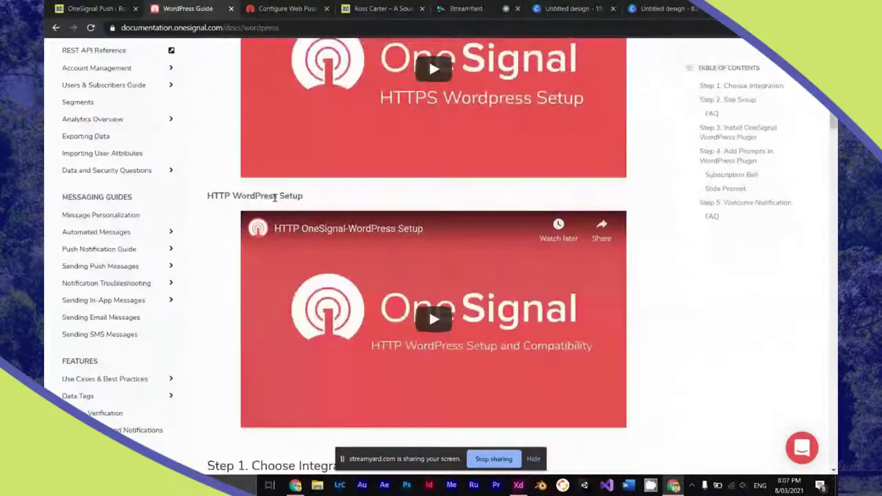
{"action": "scroll", "coordinate": [274, 198], "scroll_direction": "down", "scroll_amount": 6}
{"action": "scroll", "coordinate": [275, 198], "scroll_direction": "down", "scroll_amount": 20}
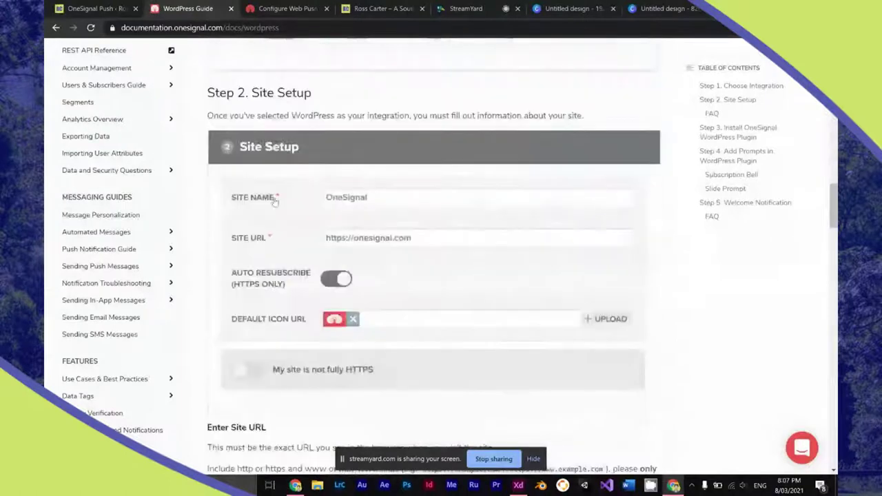
Step: Change the site URL in OneSignal's WordPress site setup from http to https and save the setup
{"action": "left_click", "coordinate": [289, 8]}
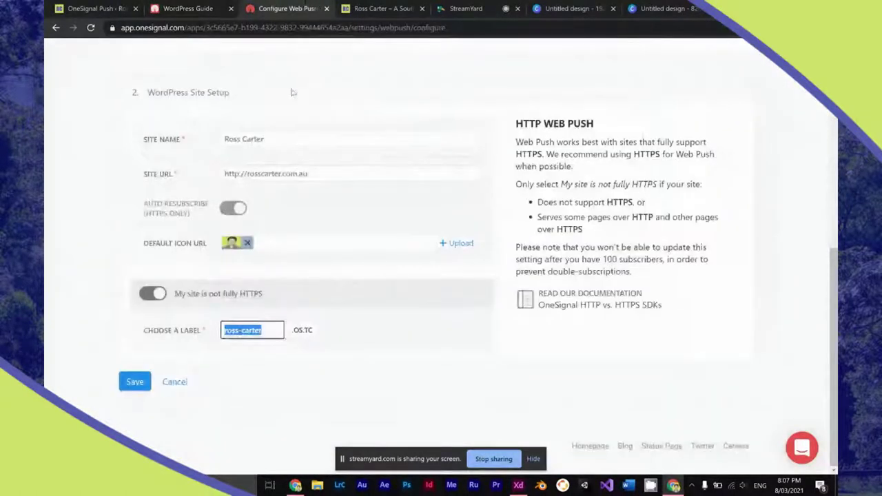
{"action": "left_click", "coordinate": [237, 175]}
{"action": "type", "text": "s"}
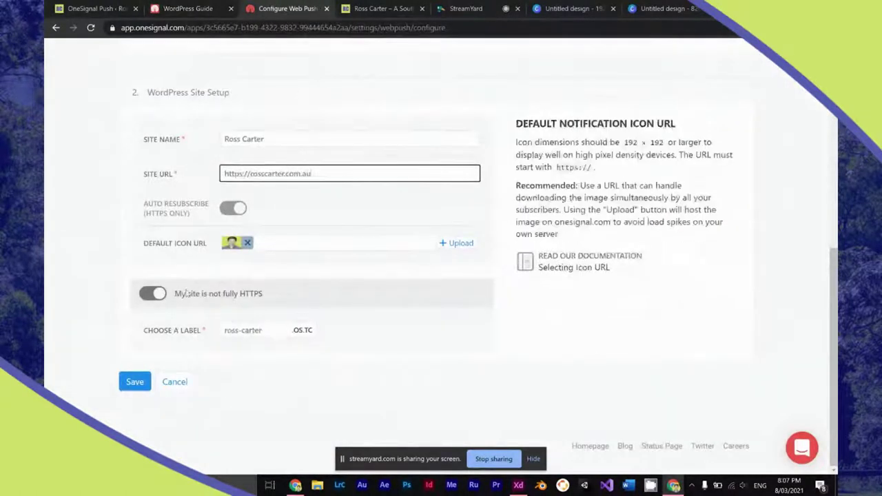
{"action": "left_click", "coordinate": [131, 384]}
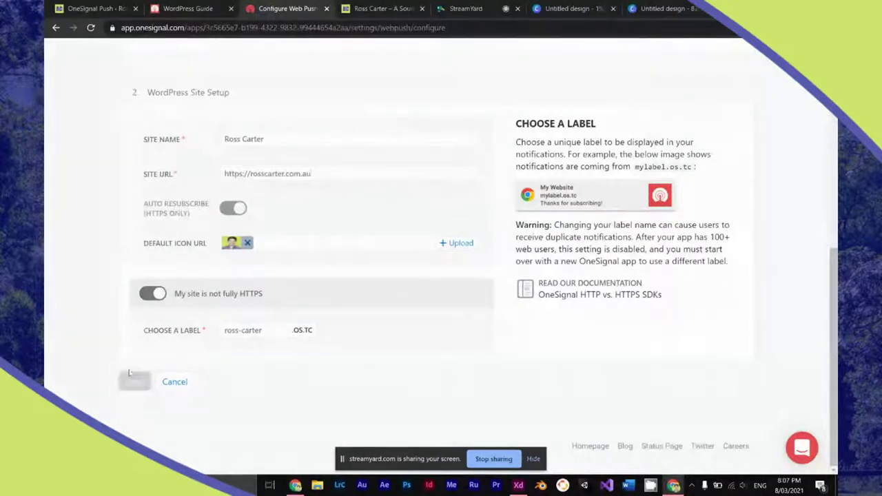
Step: Review OneSignal's plugin configuration and first-user steps, and open the website from there to check it
{"action": "left_click", "coordinate": [190, 8]}
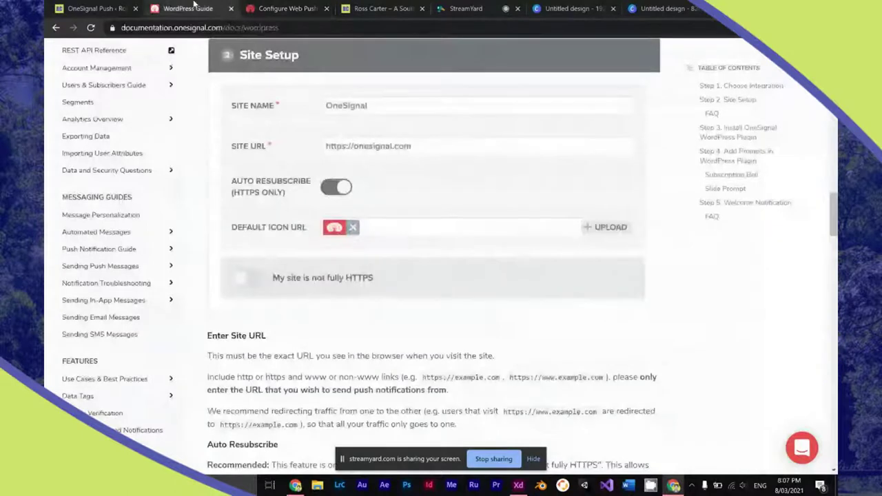
{"action": "left_click", "coordinate": [269, 6]}
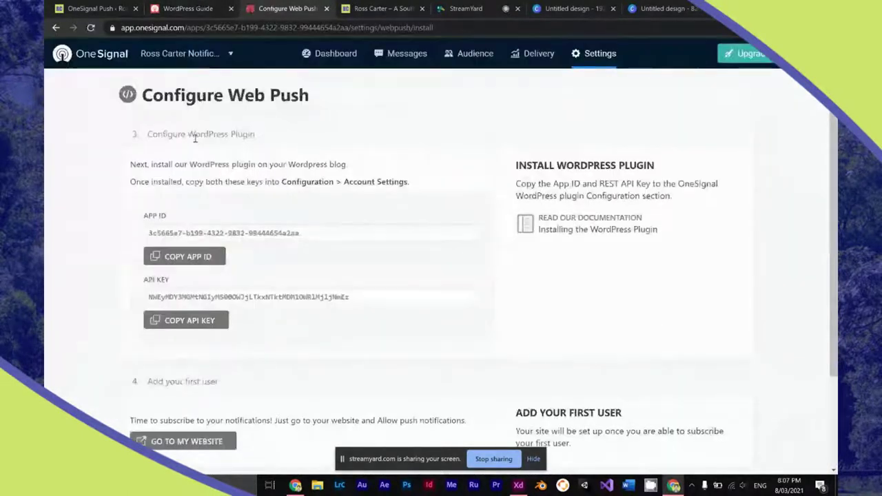
{"action": "scroll", "coordinate": [195, 138], "scroll_direction": "down", "scroll_amount": 3}
{"action": "scroll", "coordinate": [166, 378], "scroll_direction": "up", "scroll_amount": 1}
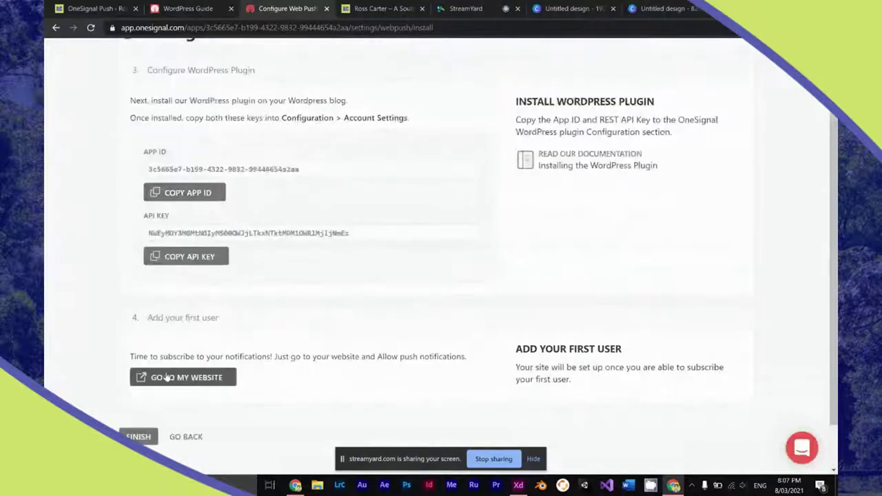
{"action": "left_click", "coordinate": [167, 378]}
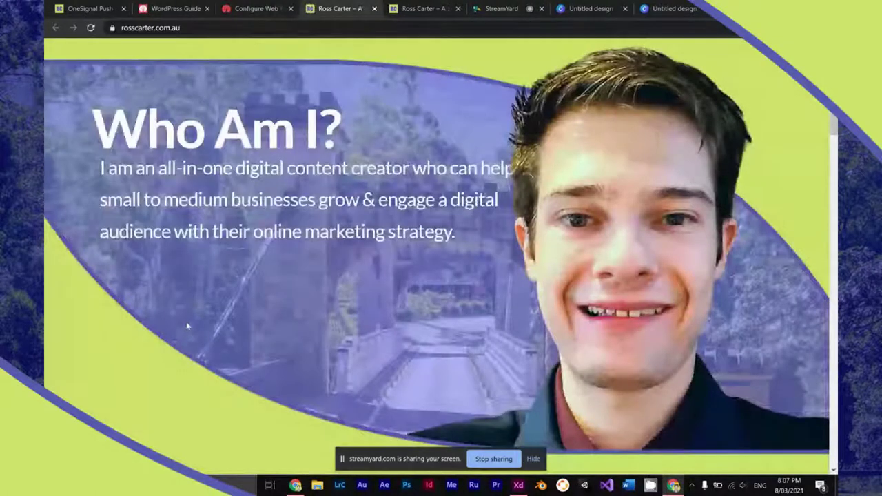
{"action": "scroll", "coordinate": [186, 325], "scroll_direction": "down", "scroll_amount": 2}
{"action": "scroll", "coordinate": [185, 321], "scroll_direction": "up", "scroll_amount": 2}
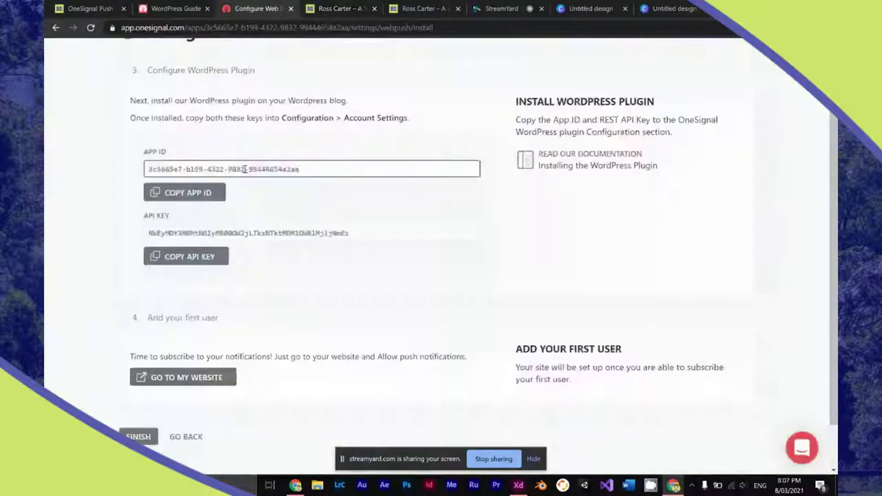
Step: Copy the App ID from OneSignal and paste it into the App ID field of the WordPress plugin's account settings
{"action": "left_click_drag", "start_coordinate": [147, 167], "coordinate": [478, 167]}
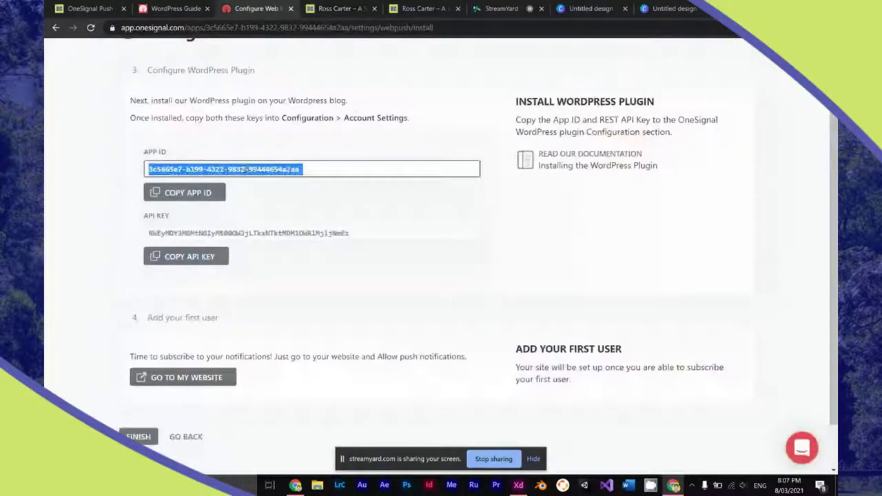
{"action": "left_click", "coordinate": [175, 8]}
{"action": "left_click", "coordinate": [88, 8]}
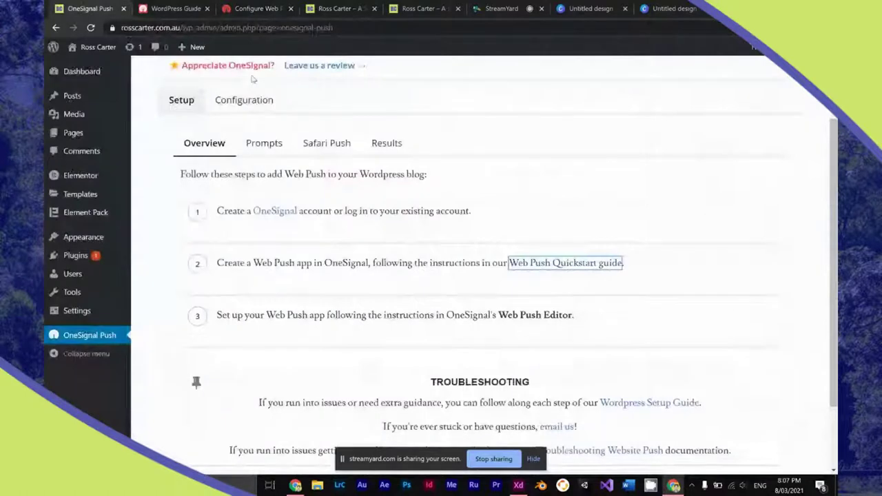
{"action": "left_click", "coordinate": [250, 100]}
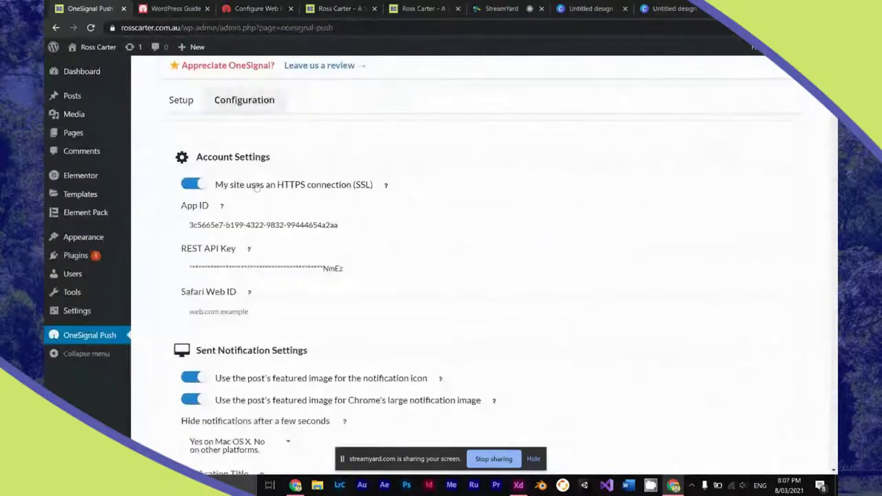
{"action": "triple_click", "coordinate": [265, 225]}
{"action": "key", "text": "ctrl+v"}
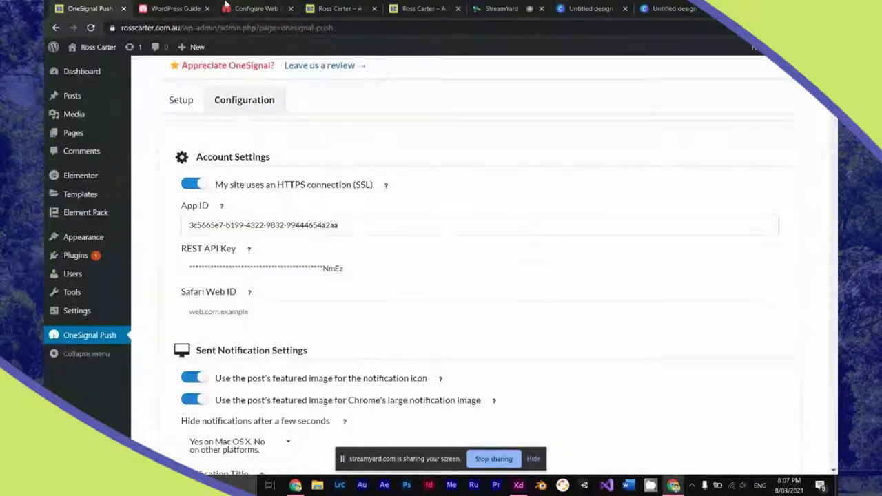
Step: Select the API key in OneSignal and compare it with the REST API Key in the plugin's account settings
{"action": "left_click", "coordinate": [226, 9]}
{"action": "triple_click", "coordinate": [248, 233]}
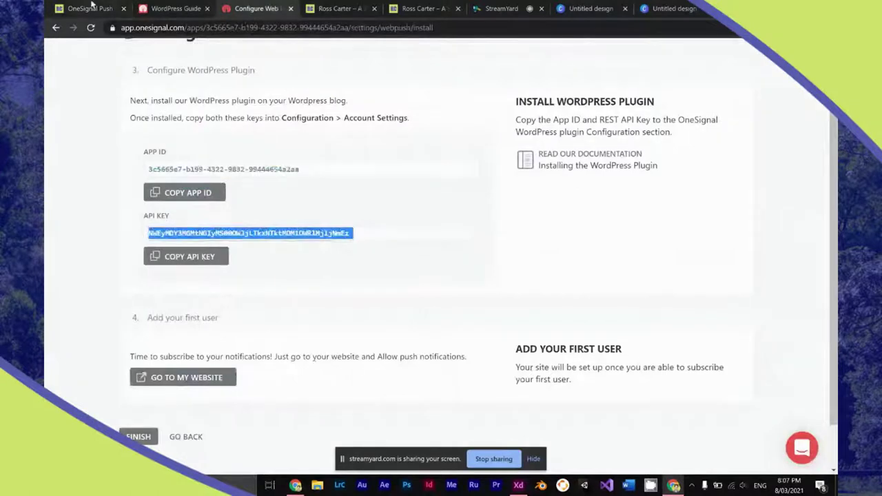
{"action": "left_click", "coordinate": [90, 7]}
{"action": "mouse_move", "coordinate": [248, 252]}
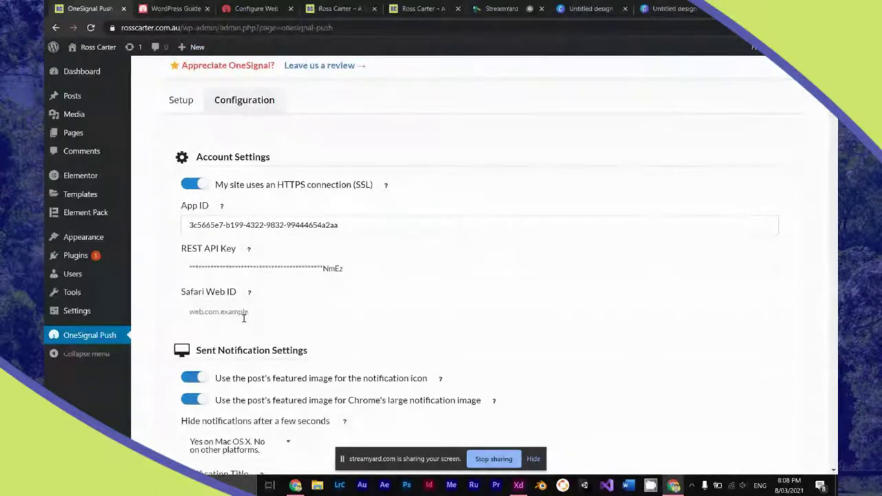
Step: Review the plugin's sent notification, subscription bell, color and prompt customization settings
{"action": "scroll", "coordinate": [244, 303], "scroll_direction": "down", "scroll_amount": 5}
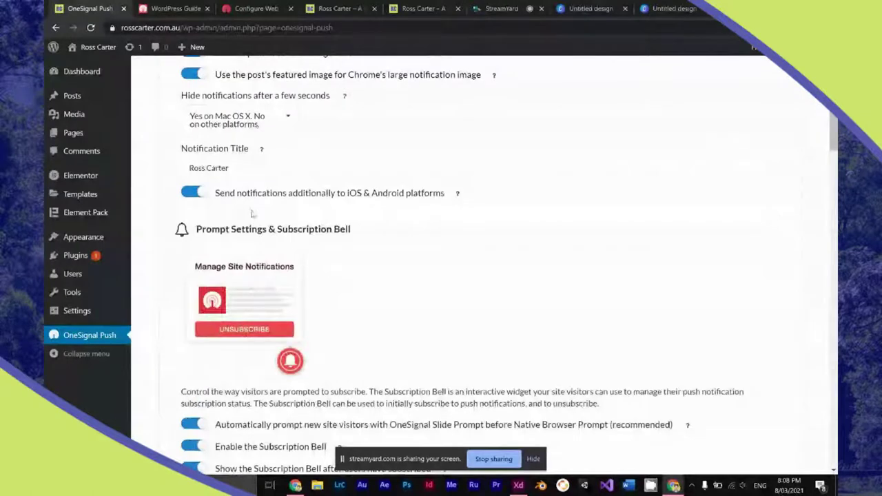
{"action": "scroll", "coordinate": [247, 276], "scroll_direction": "down", "scroll_amount": 3}
{"action": "scroll", "coordinate": [252, 213], "scroll_direction": "down", "scroll_amount": 1}
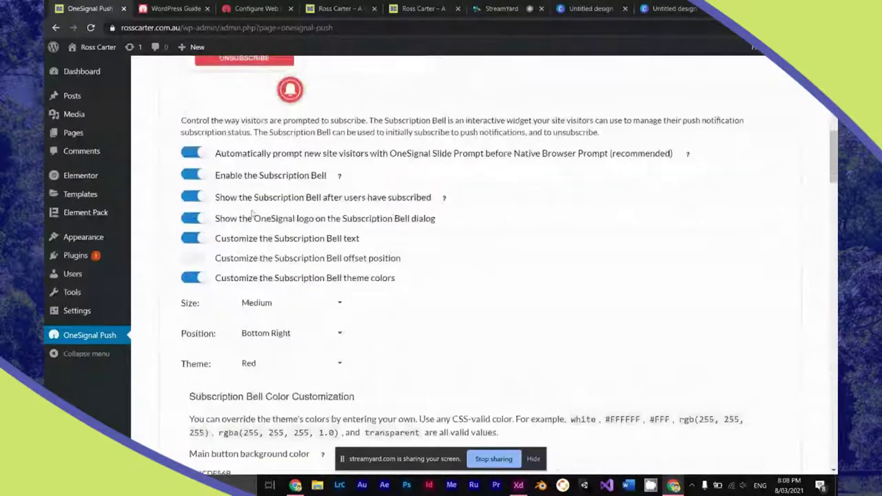
{"action": "scroll", "coordinate": [252, 214], "scroll_direction": "down", "scroll_amount": 1}
{"action": "scroll", "coordinate": [252, 213], "scroll_direction": "down", "scroll_amount": 3}
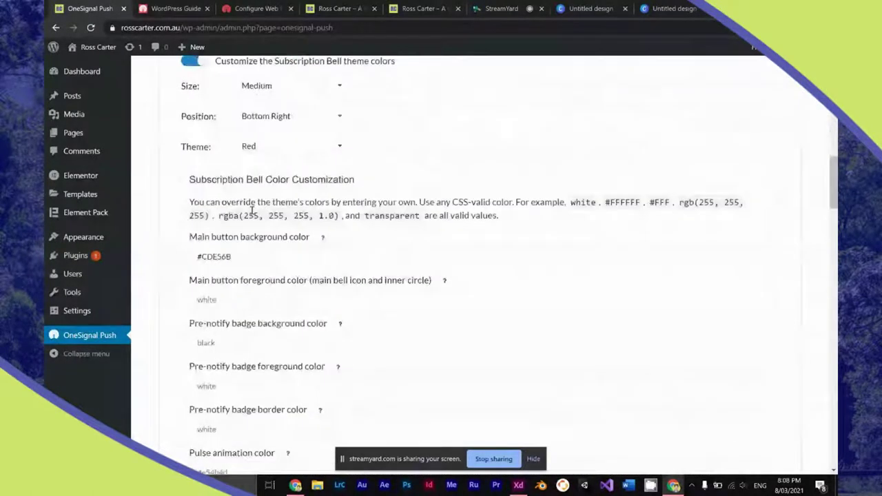
{"action": "left_click", "coordinate": [321, 154]}
{"action": "left_click", "coordinate": [321, 154]}
{"action": "scroll", "coordinate": [321, 155], "scroll_direction": "down", "scroll_amount": 10}
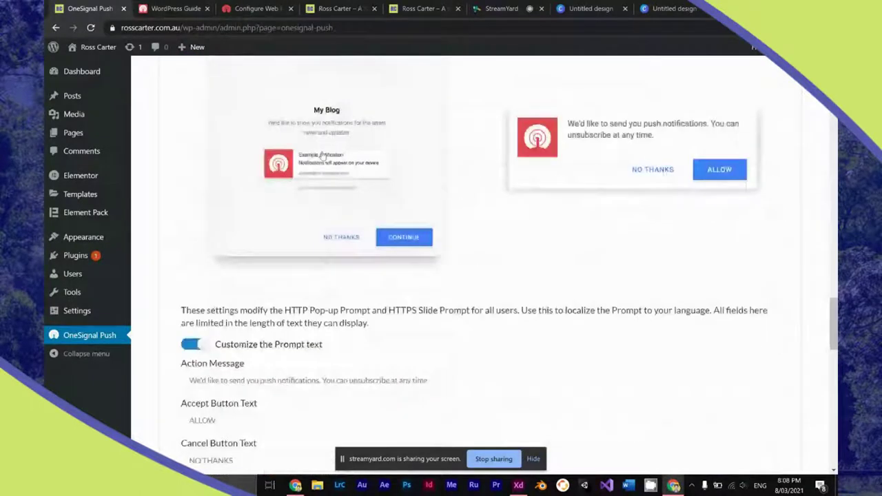
{"action": "scroll", "coordinate": [323, 156], "scroll_direction": "up", "scroll_amount": 1}
{"action": "scroll", "coordinate": [323, 156], "scroll_direction": "up", "scroll_amount": 3}
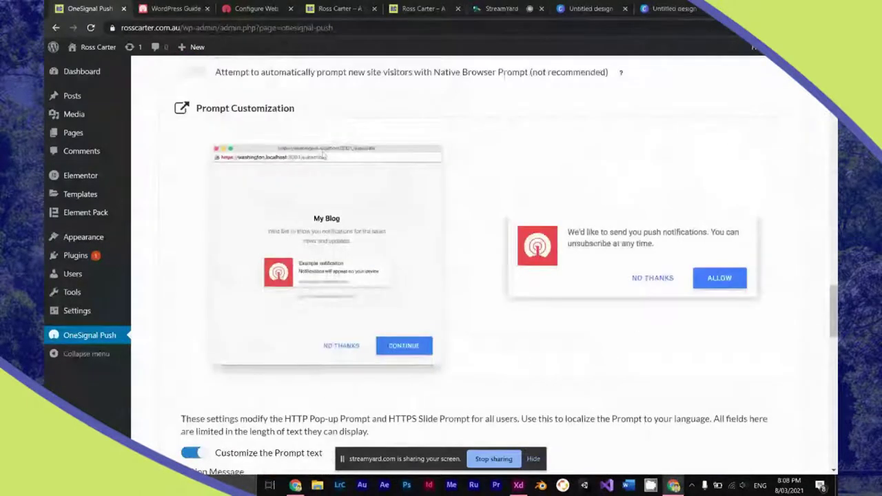
{"action": "scroll", "coordinate": [323, 155], "scroll_direction": "up", "scroll_amount": 2}
{"action": "scroll", "coordinate": [323, 155], "scroll_direction": "down", "scroll_amount": 5}
{"action": "scroll", "coordinate": [324, 156], "scroll_direction": "up", "scroll_amount": 5}
{"action": "scroll", "coordinate": [323, 155], "scroll_direction": "up", "scroll_amount": 6}
Step: Read the help for disabling OneSignal initialization in the advanced settings, and save the plugin configuration
{"action": "scroll", "coordinate": [325, 155], "scroll_direction": "down", "scroll_amount": 15}
{"action": "scroll", "coordinate": [325, 156], "scroll_direction": "down", "scroll_amount": 20}
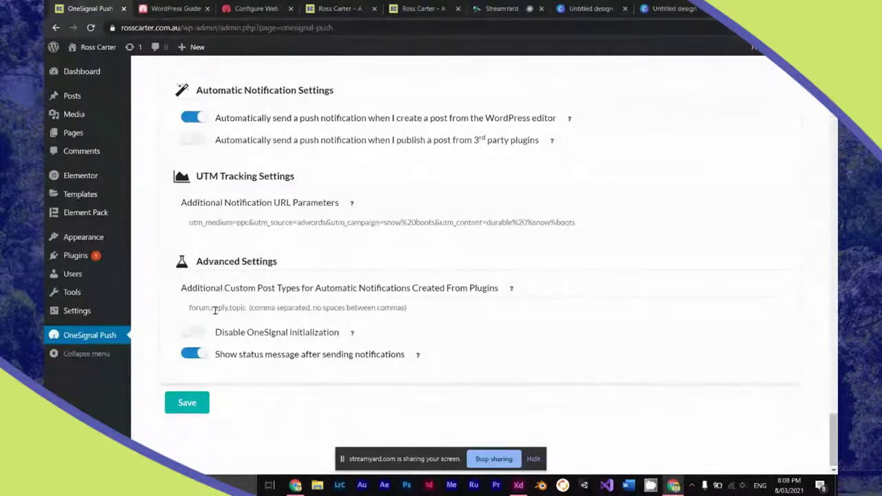
{"action": "mouse_move", "coordinate": [353, 334]}
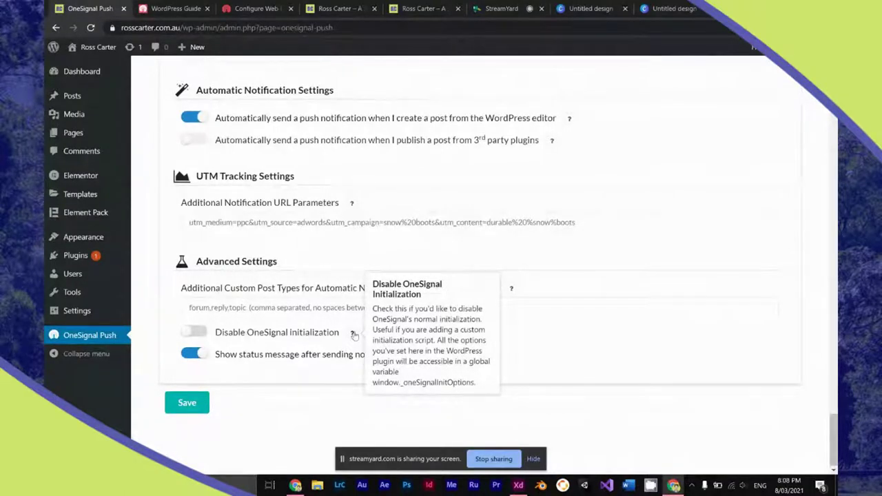
{"action": "left_click", "coordinate": [184, 403]}
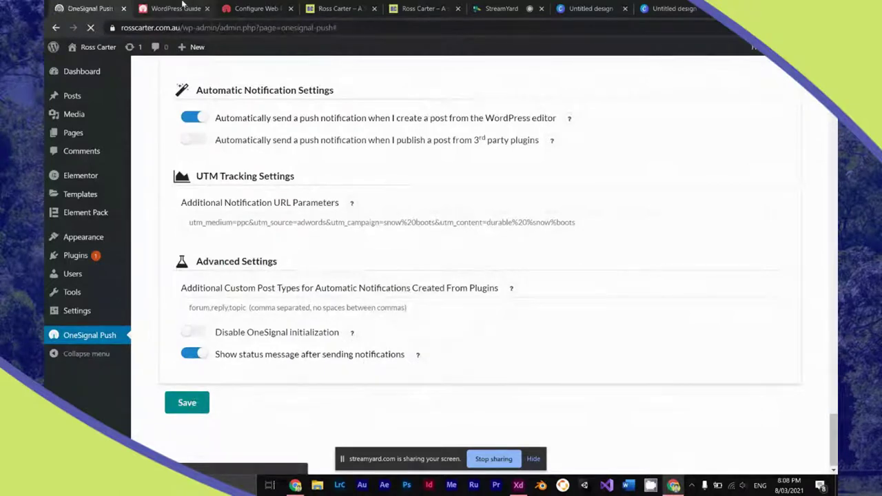
Step: Read the WordPress guide from the site setup details through plugin installation and prompts to the welcome notification step
{"action": "left_click", "coordinate": [178, 8]}
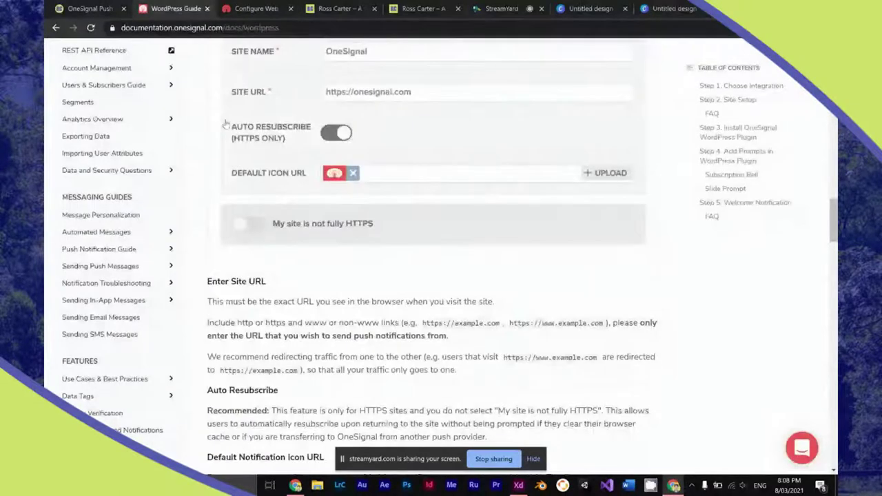
{"action": "scroll", "coordinate": [238, 219], "scroll_direction": "down", "scroll_amount": 3}
{"action": "scroll", "coordinate": [239, 220], "scroll_direction": "down", "scroll_amount": 2}
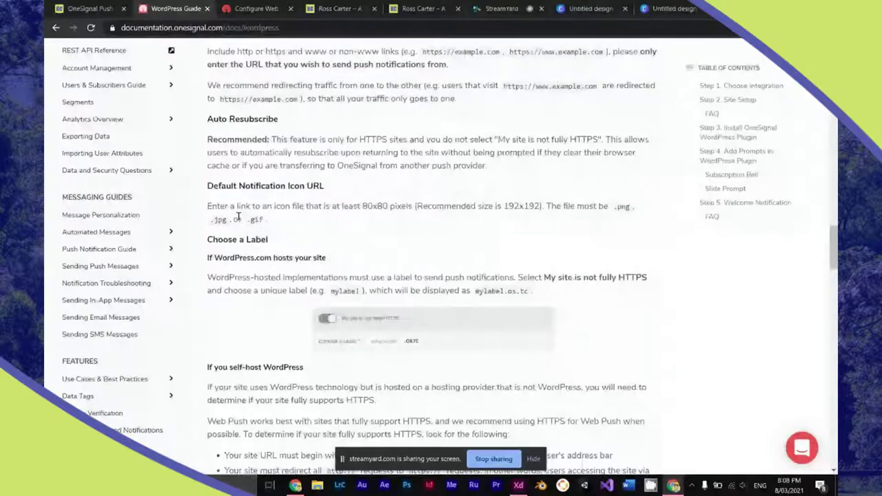
{"action": "scroll", "coordinate": [239, 219], "scroll_direction": "down", "scroll_amount": 4}
{"action": "scroll", "coordinate": [240, 219], "scroll_direction": "down", "scroll_amount": 1}
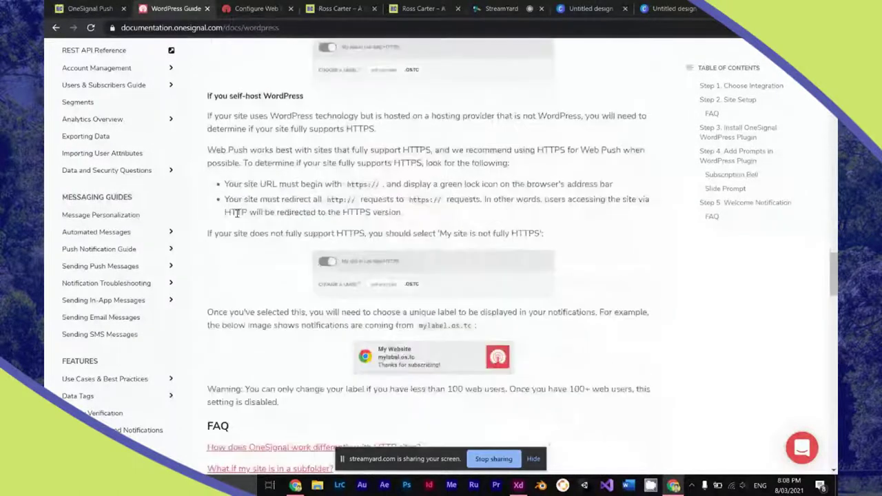
{"action": "scroll", "coordinate": [237, 214], "scroll_direction": "down", "scroll_amount": 3}
{"action": "scroll", "coordinate": [237, 214], "scroll_direction": "down", "scroll_amount": 3}
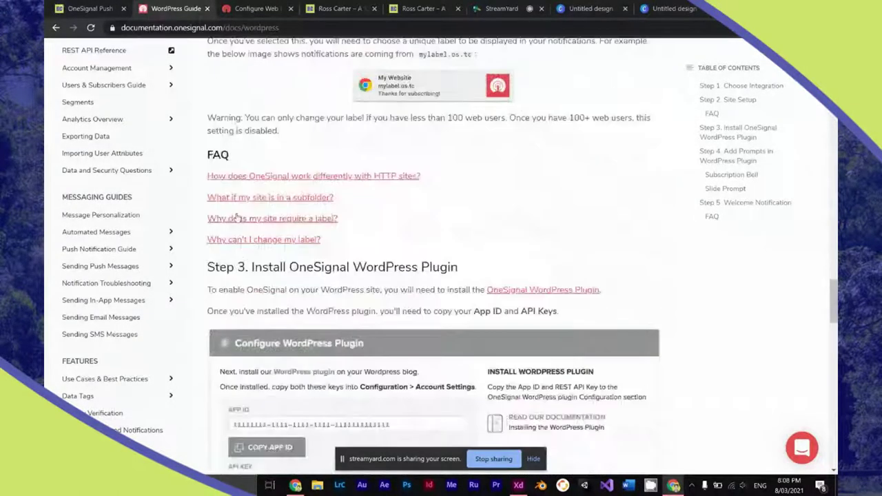
{"action": "scroll", "coordinate": [294, 229], "scroll_direction": "down", "scroll_amount": 5}
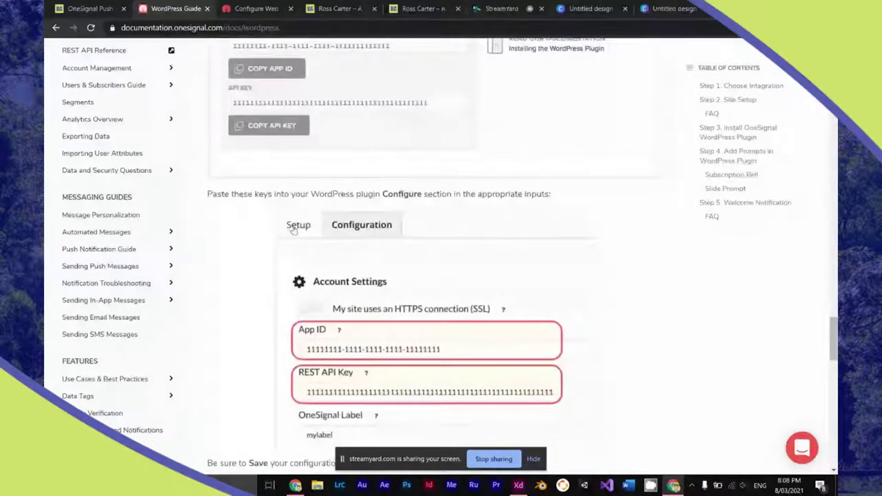
{"action": "scroll", "coordinate": [294, 230], "scroll_direction": "down", "scroll_amount": 1}
{"action": "scroll", "coordinate": [293, 229], "scroll_direction": "down", "scroll_amount": 3}
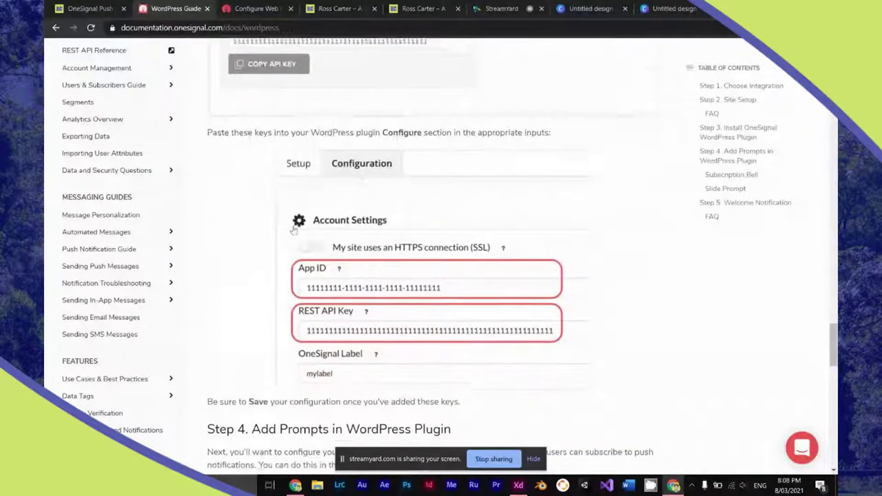
{"action": "scroll", "coordinate": [293, 230], "scroll_direction": "down", "scroll_amount": 5}
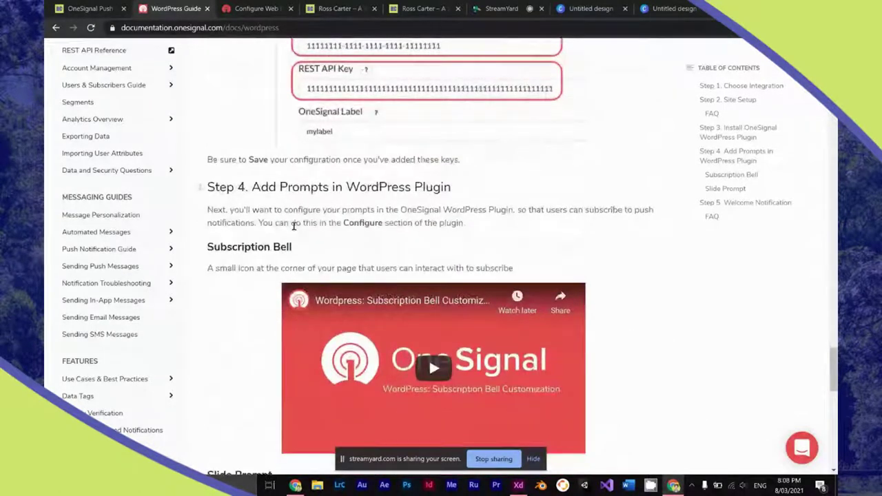
{"action": "scroll", "coordinate": [293, 229], "scroll_direction": "down", "scroll_amount": 3}
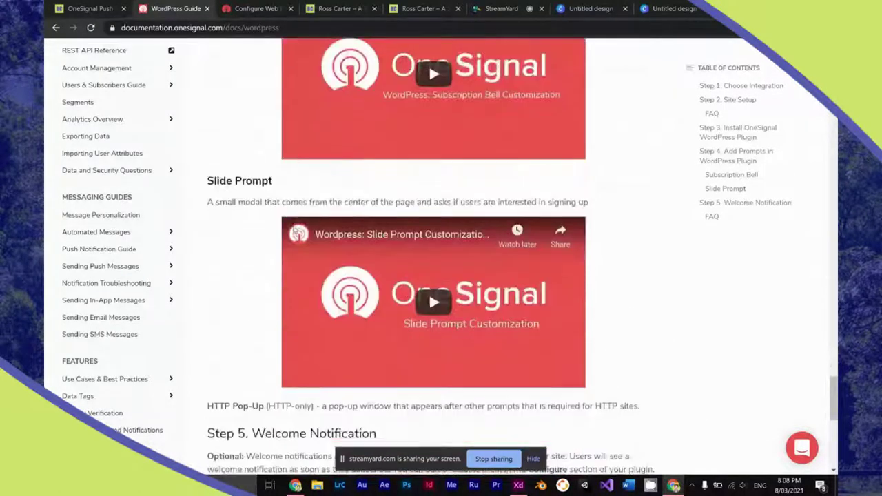
{"action": "scroll", "coordinate": [293, 225], "scroll_direction": "down", "scroll_amount": 3}
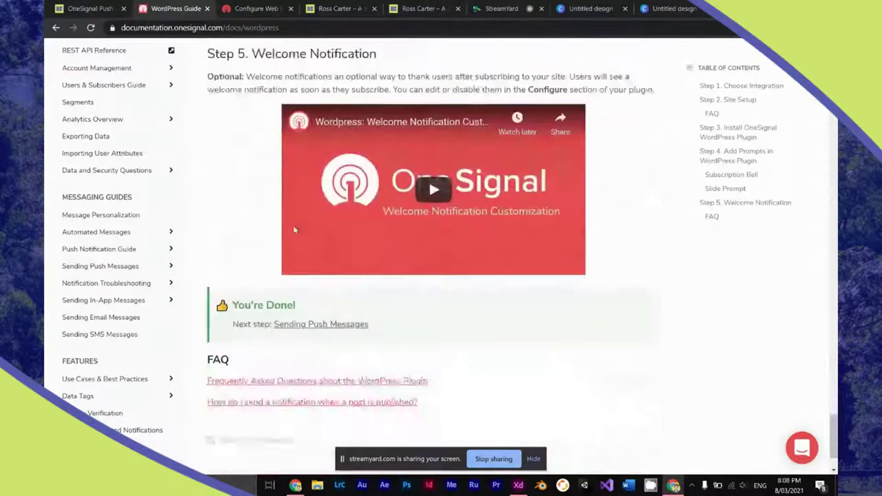
Step: Play the Slide Prompt customization video in the WordPress guide and skip ahead to about 0:06
{"action": "scroll", "coordinate": [293, 226], "scroll_direction": "up", "scroll_amount": 3}
{"action": "scroll", "coordinate": [293, 226], "scroll_direction": "up", "scroll_amount": 3}
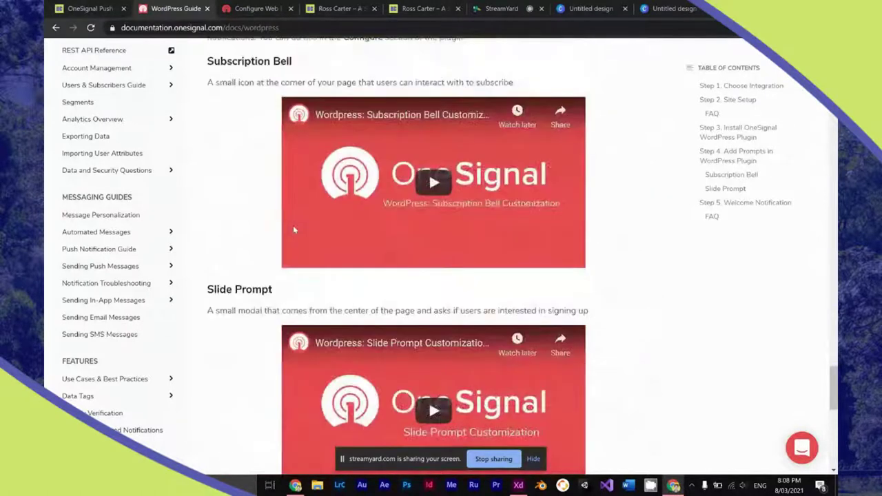
{"action": "scroll", "coordinate": [368, 173], "scroll_direction": "down", "scroll_amount": 3}
{"action": "right_click", "coordinate": [352, 230]}
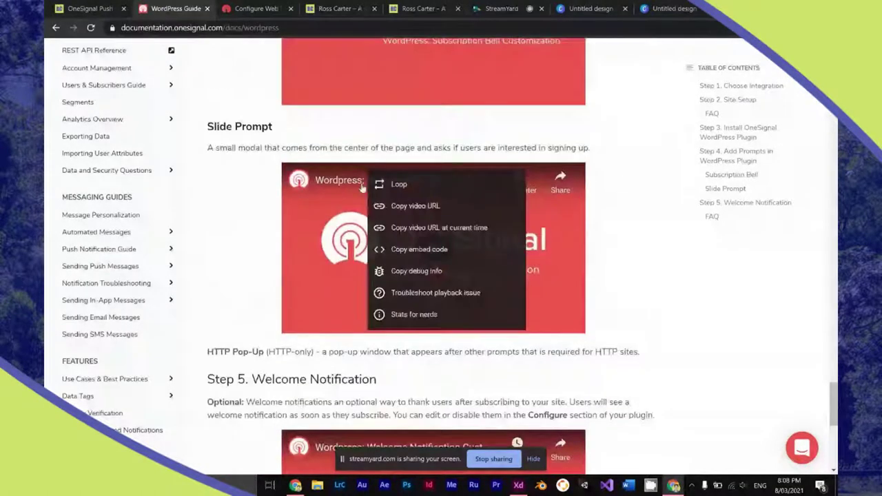
{"action": "left_click", "coordinate": [434, 244]}
{"action": "left_click", "coordinate": [434, 244]}
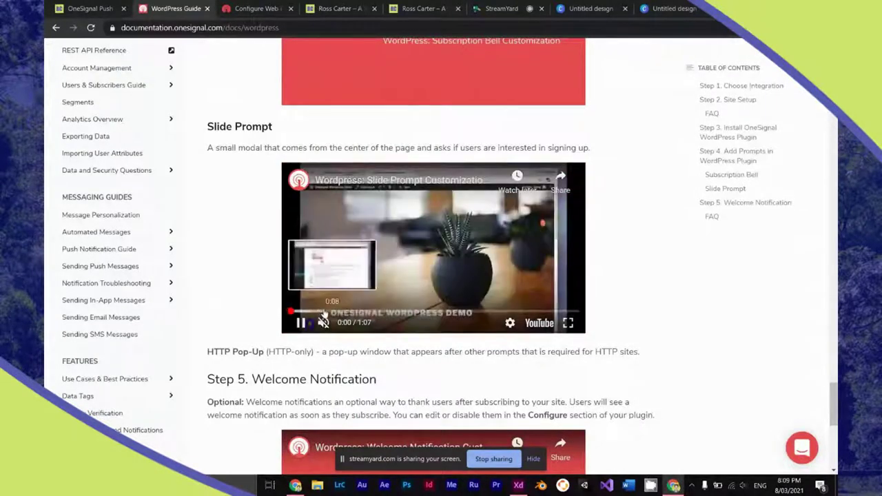
{"action": "left_click", "coordinate": [323, 313]}
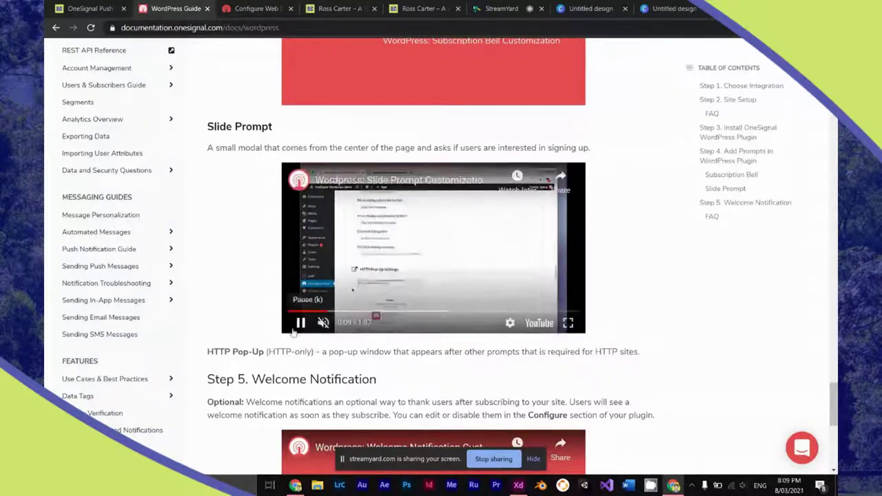
Step: Review the plugin's account, sent notification and Subscription Bell settings on the WordPress site
{"action": "left_click", "coordinate": [62, 8]}
{"action": "scroll", "coordinate": [212, 202], "scroll_direction": "down", "scroll_amount": 5}
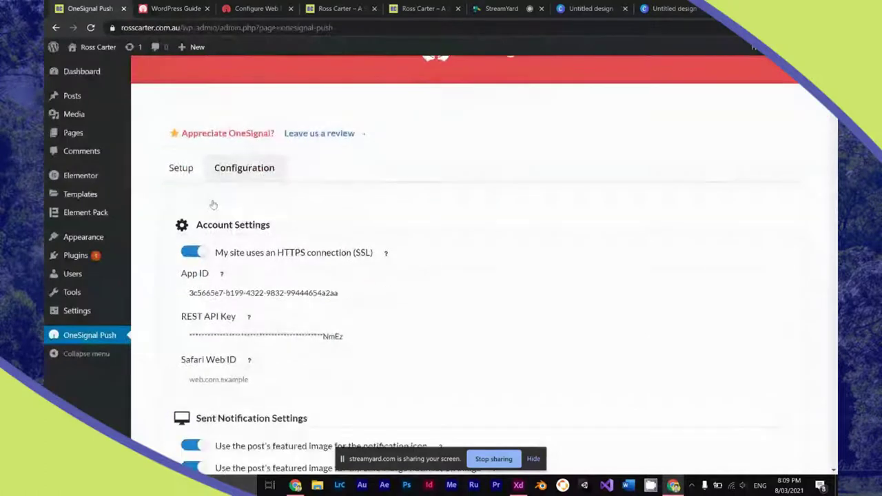
{"action": "scroll", "coordinate": [212, 201], "scroll_direction": "down", "scroll_amount": 5}
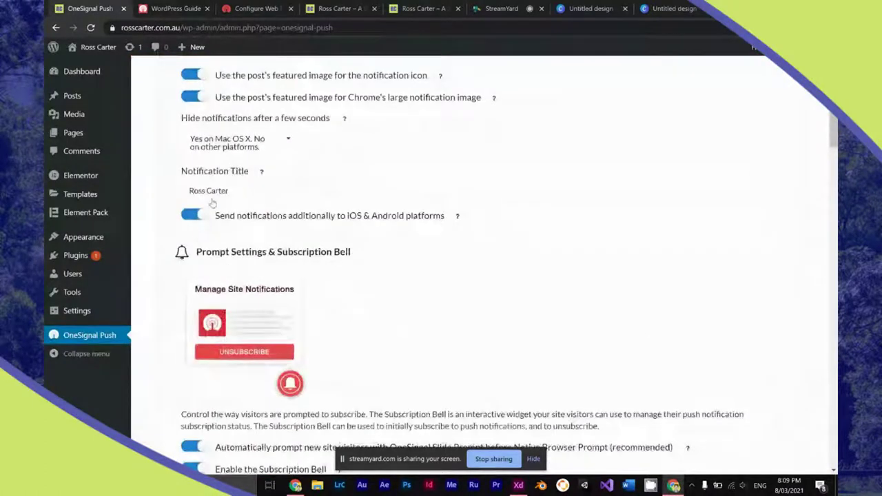
{"action": "scroll", "coordinate": [210, 204], "scroll_direction": "down", "scroll_amount": 2}
{"action": "scroll", "coordinate": [203, 207], "scroll_direction": "up", "scroll_amount": 3}
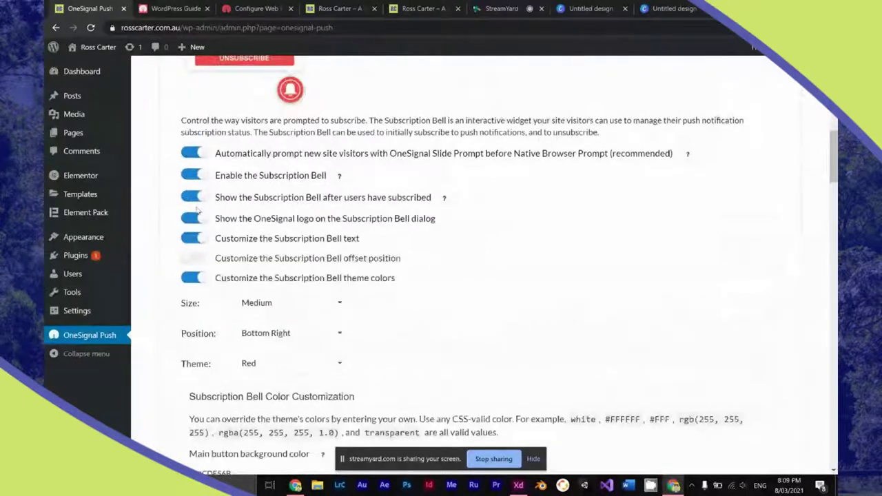
{"action": "scroll", "coordinate": [197, 210], "scroll_direction": "down", "scroll_amount": 1}
{"action": "scroll", "coordinate": [197, 210], "scroll_direction": "down", "scroll_amount": 15}
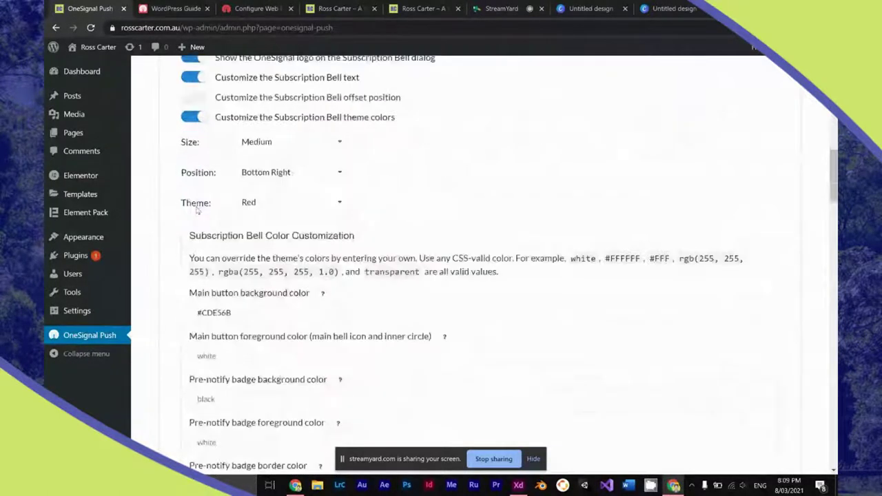
Step: Review the plugin's prompt customization, welcome notification, automatic notification, UTM tracking and advanced settings
{"action": "scroll", "coordinate": [197, 210], "scroll_direction": "down", "scroll_amount": 7}
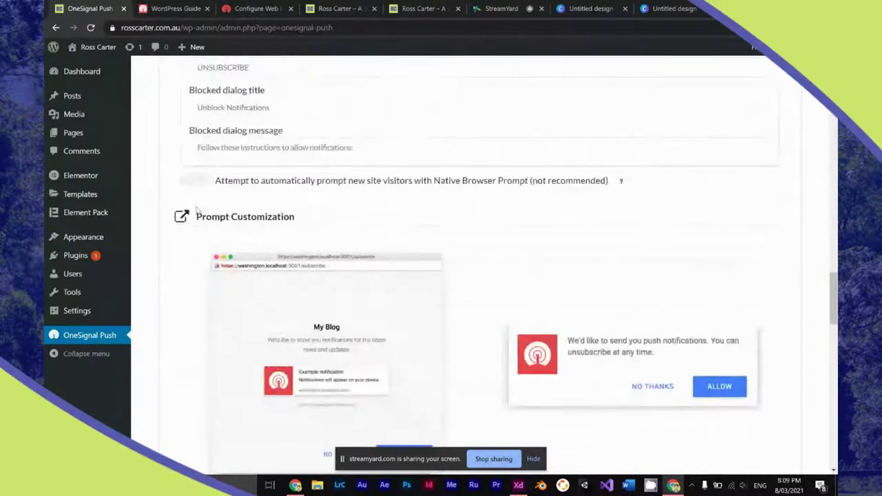
{"action": "scroll", "coordinate": [197, 210], "scroll_direction": "down", "scroll_amount": 5}
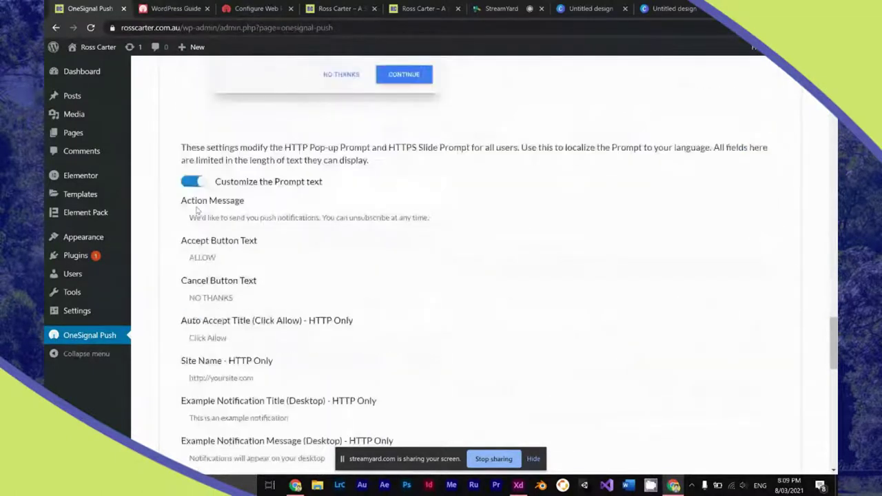
{"action": "scroll", "coordinate": [197, 210], "scroll_direction": "down", "scroll_amount": 2}
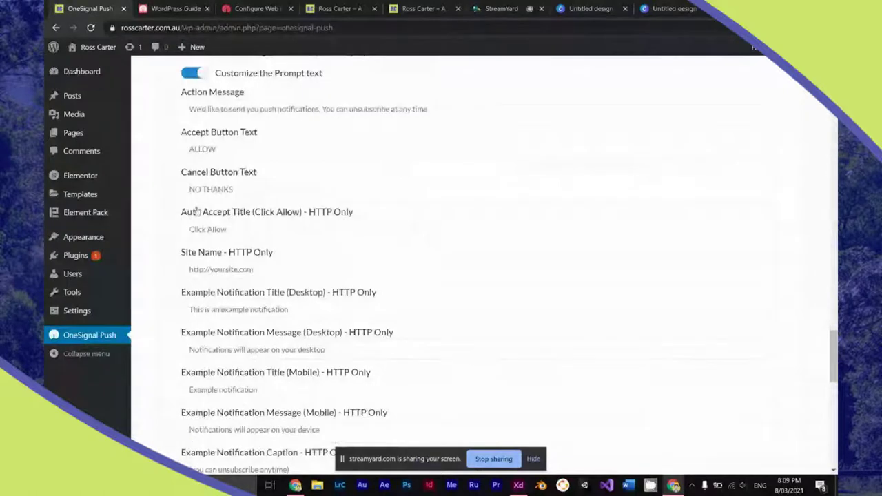
{"action": "scroll", "coordinate": [197, 210], "scroll_direction": "down", "scroll_amount": 2}
{"action": "scroll", "coordinate": [197, 210], "scroll_direction": "up", "scroll_amount": 3}
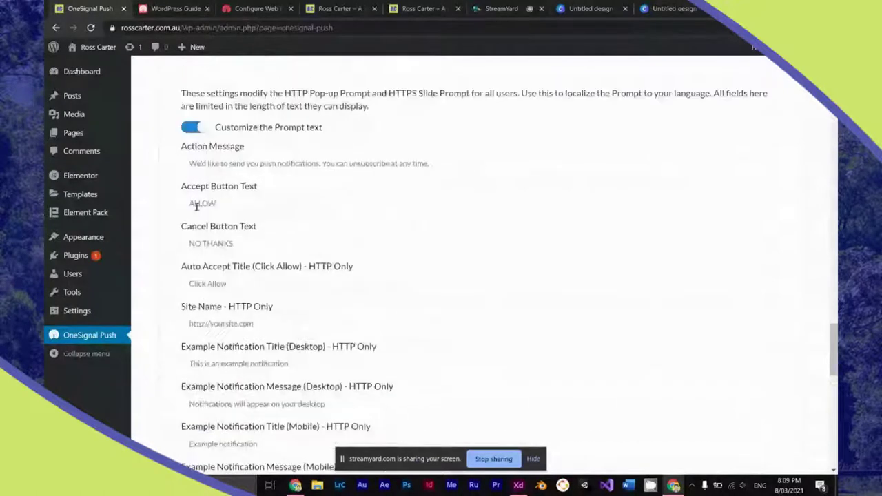
{"action": "scroll", "coordinate": [197, 207], "scroll_direction": "down", "scroll_amount": 6}
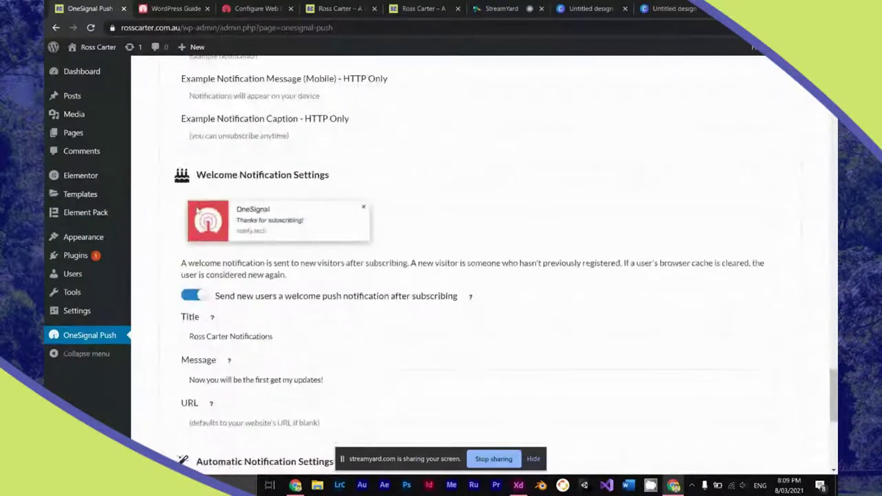
{"action": "scroll", "coordinate": [197, 211], "scroll_direction": "down", "scroll_amount": 3}
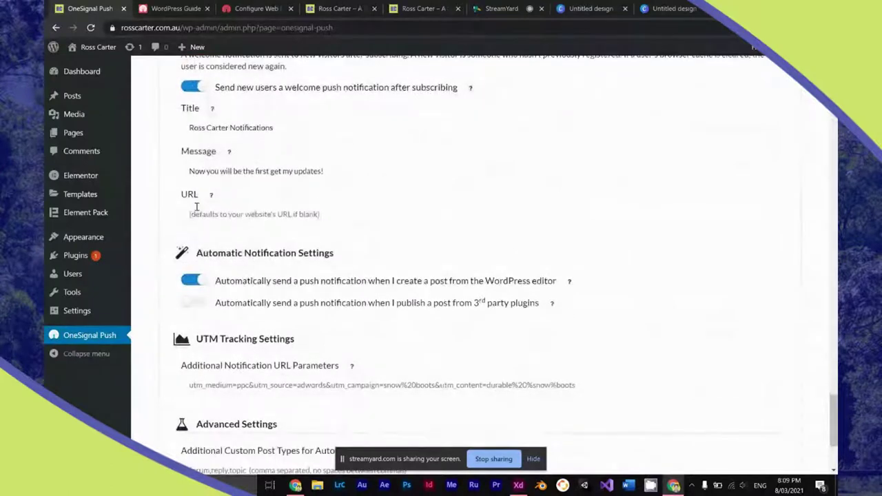
{"action": "scroll", "coordinate": [196, 207], "scroll_direction": "down", "scroll_amount": 3}
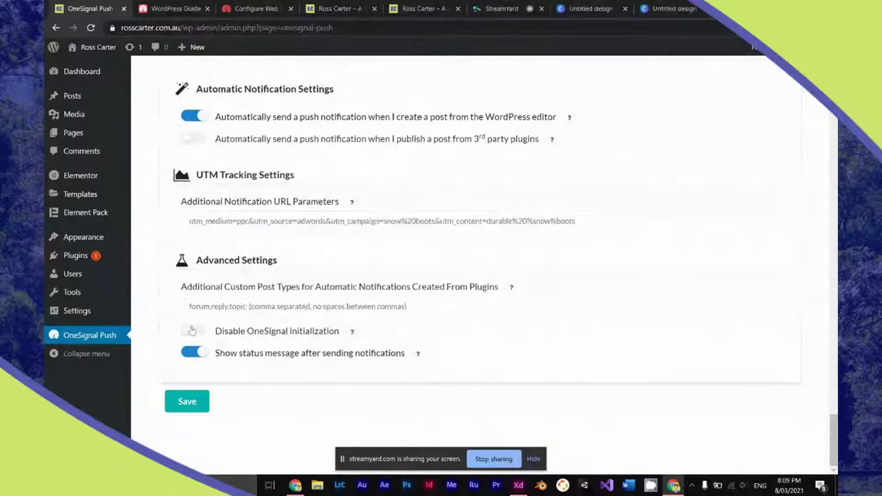
Step: Go back to the guide's Slide Prompt video and pause it where the prompt settings are shown, closing the video suggestions
{"action": "left_click", "coordinate": [255, 7]}
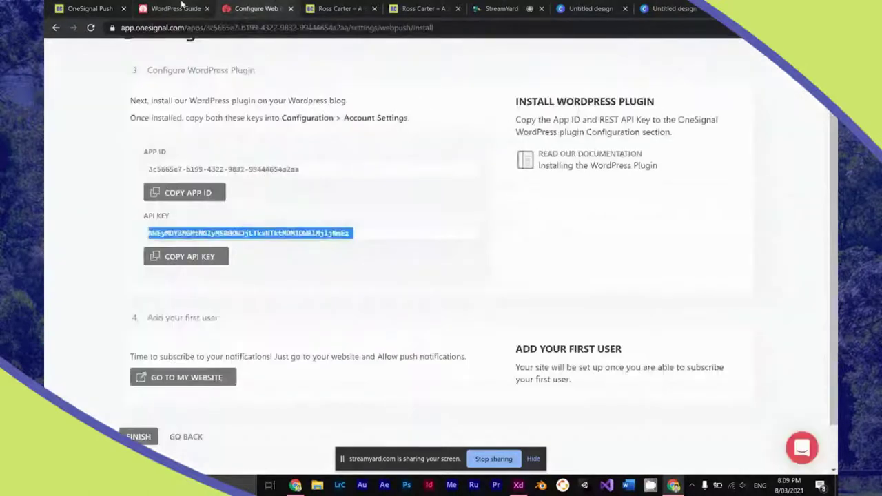
{"action": "left_click", "coordinate": [181, 5]}
{"action": "left_click", "coordinate": [300, 325]}
{"action": "left_click", "coordinate": [290, 332]}
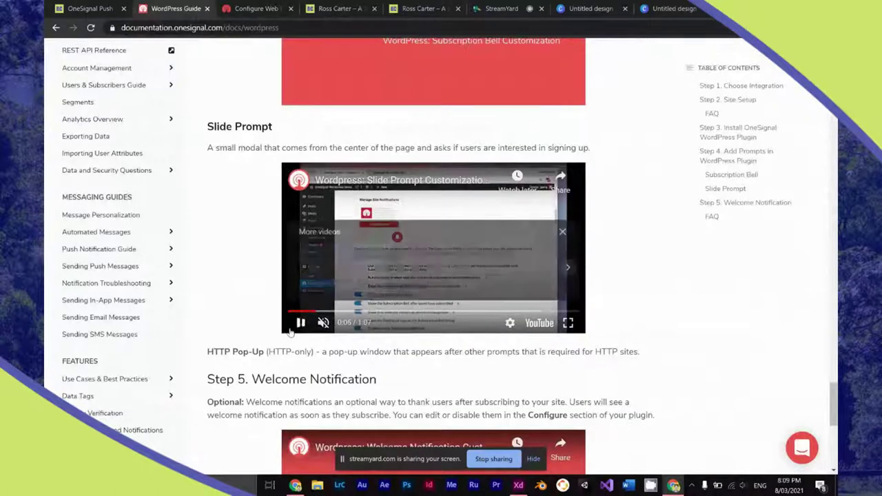
{"action": "left_click", "coordinate": [563, 232]}
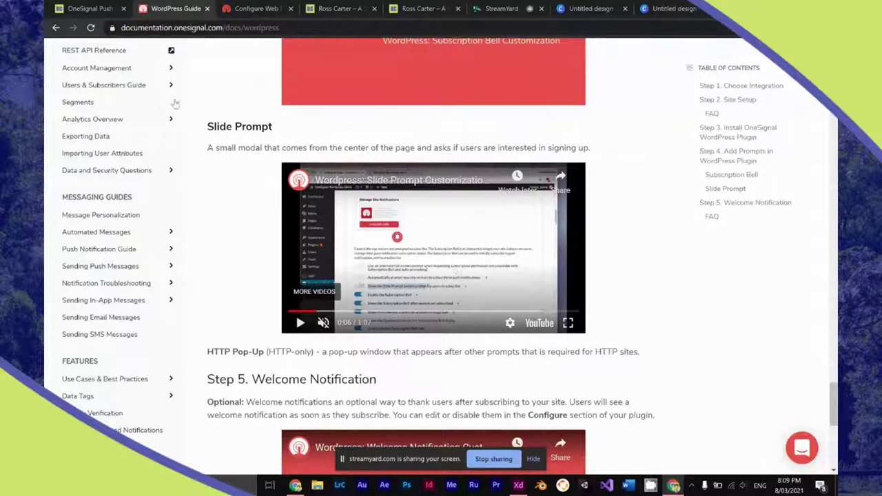
Step: Turn off showing the OneSignal logo on the Subscription Bell dialog in the plugin's prompt settings
{"action": "left_click", "coordinate": [79, 9]}
{"action": "scroll", "coordinate": [274, 171], "scroll_direction": "up", "scroll_amount": 20}
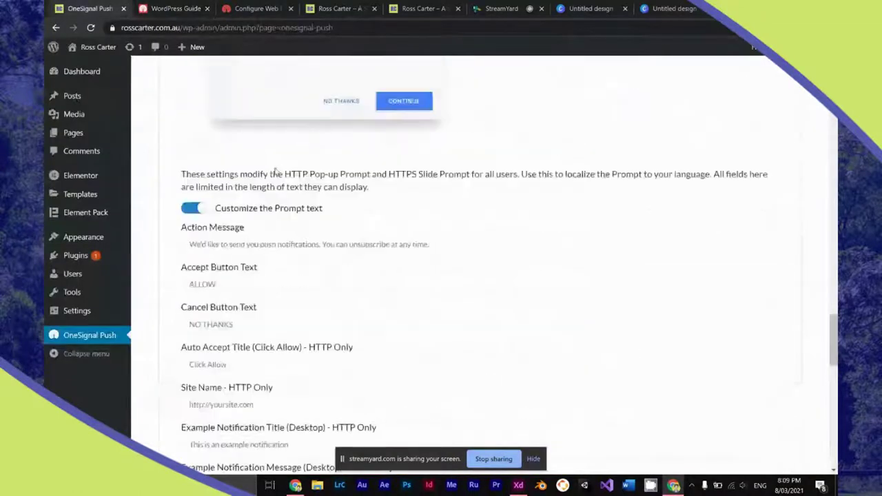
{"action": "scroll", "coordinate": [274, 171], "scroll_direction": "up", "scroll_amount": 10}
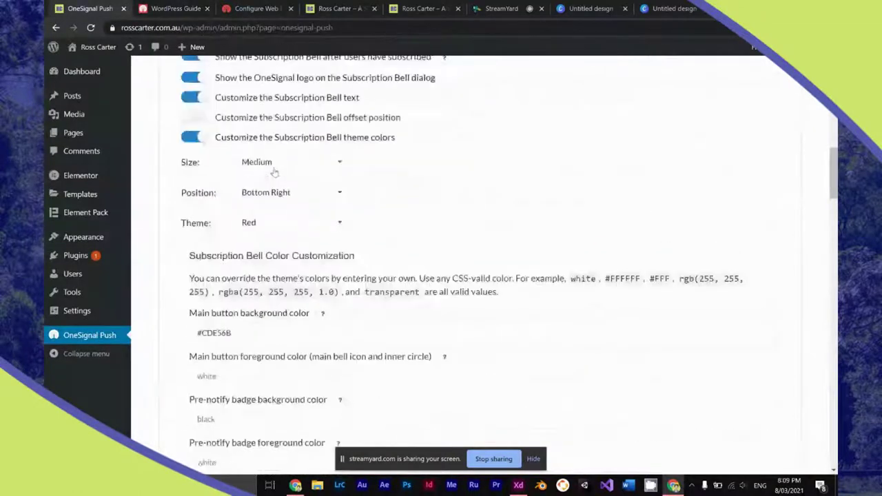
{"action": "scroll", "coordinate": [274, 171], "scroll_direction": "up", "scroll_amount": 2}
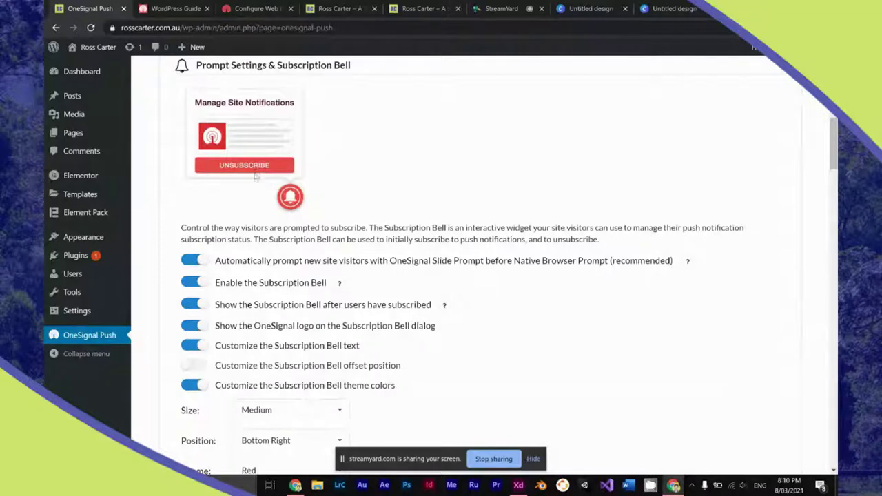
{"action": "left_click", "coordinate": [196, 328]}
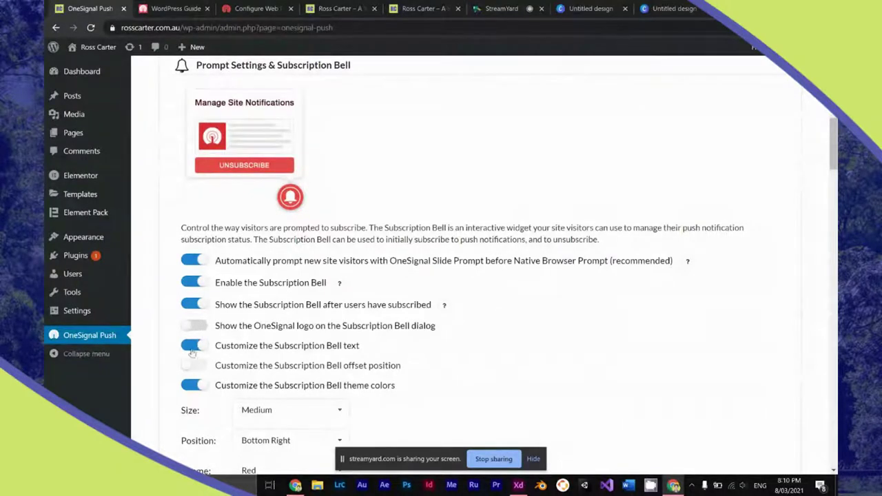
Step: Recheck the plugin's sent notification and account settings, and save the configuration
{"action": "scroll", "coordinate": [193, 352], "scroll_direction": "up", "scroll_amount": 3}
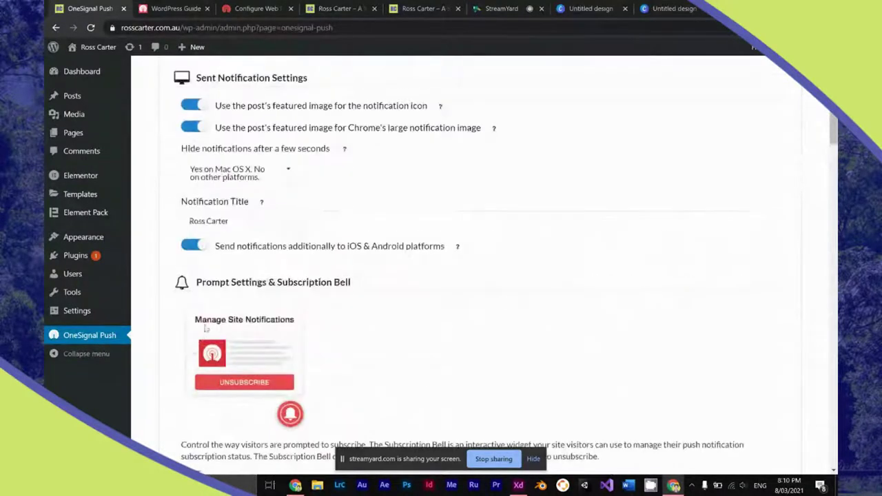
{"action": "scroll", "coordinate": [230, 260], "scroll_direction": "up", "scroll_amount": 2}
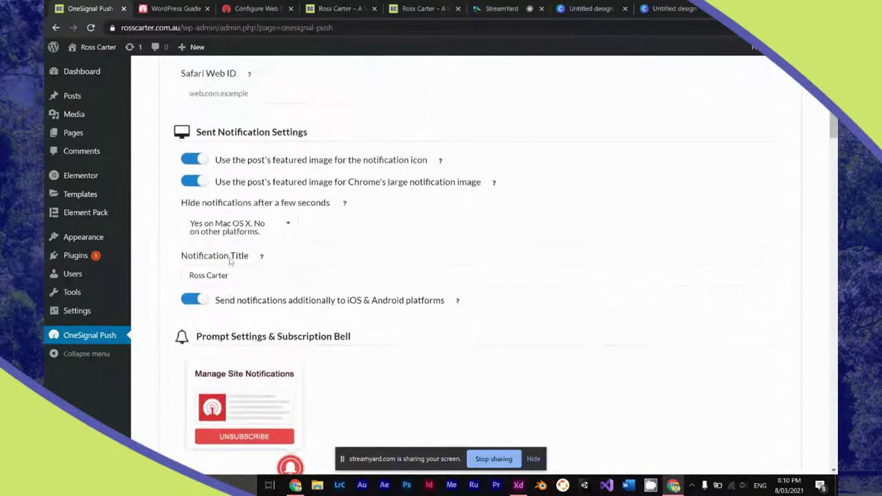
{"action": "scroll", "coordinate": [230, 261], "scroll_direction": "up", "scroll_amount": 3}
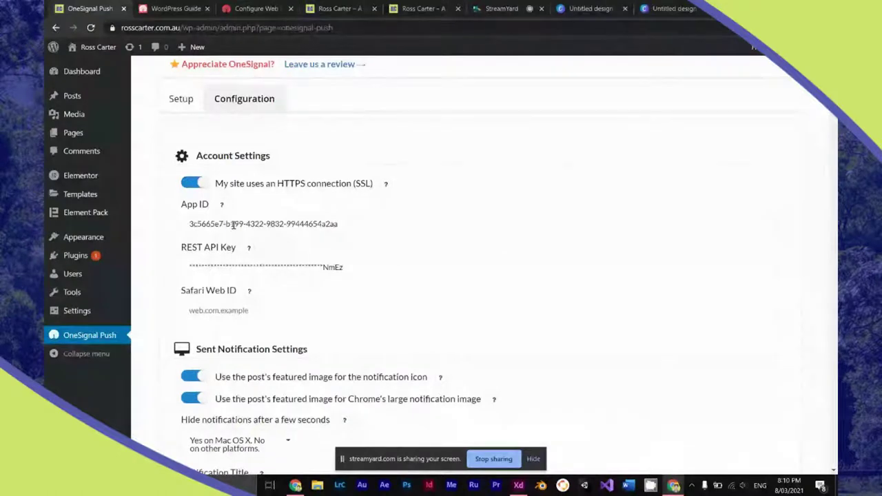
{"action": "scroll", "coordinate": [355, 220], "scroll_direction": "down", "scroll_amount": 10}
{"action": "scroll", "coordinate": [355, 220], "scroll_direction": "down", "scroll_amount": 20}
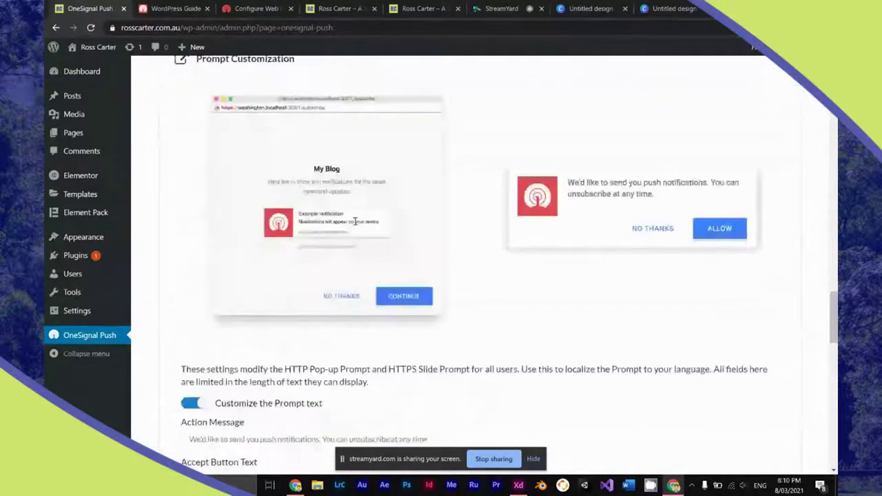
{"action": "left_click", "coordinate": [197, 399]}
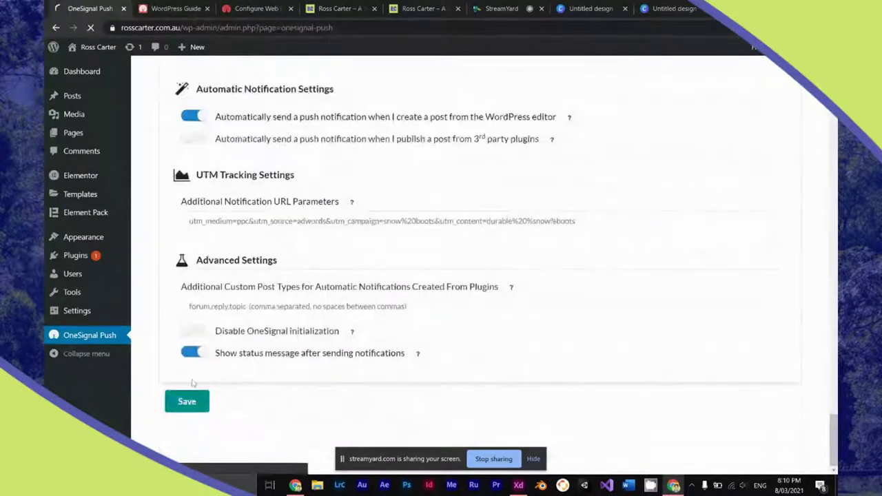
Step: Check the website's live home page for the push notification prompt and Subscription Bell
{"action": "left_click", "coordinate": [175, 8]}
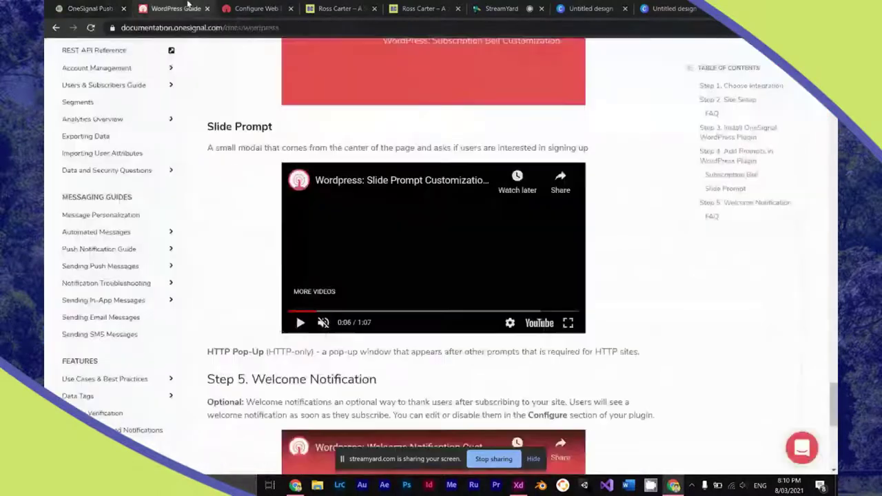
{"action": "left_click", "coordinate": [339, 9]}
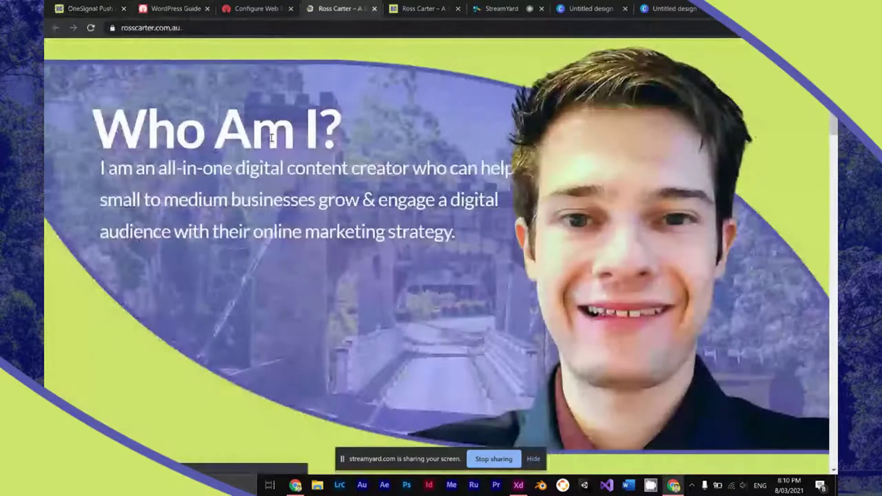
{"action": "scroll", "coordinate": [271, 135], "scroll_direction": "down", "scroll_amount": 1}
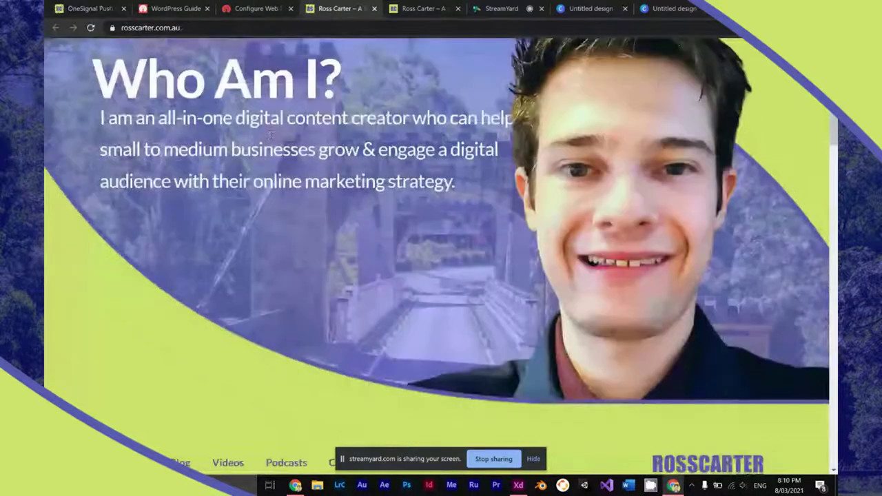
{"action": "scroll", "coordinate": [271, 135], "scroll_direction": "down", "scroll_amount": 4}
{"action": "scroll", "coordinate": [271, 135], "scroll_direction": "down", "scroll_amount": 2}
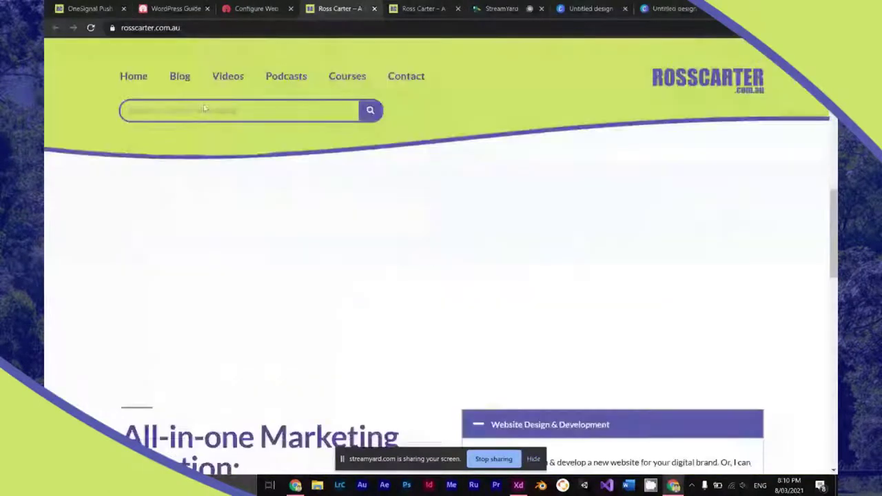
{"action": "scroll", "coordinate": [228, 215], "scroll_direction": "down", "scroll_amount": 4}
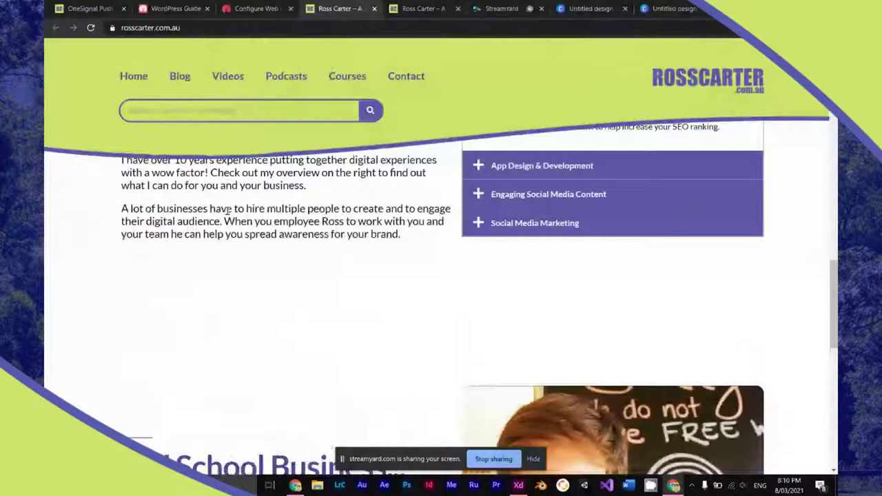
{"action": "scroll", "coordinate": [228, 214], "scroll_direction": "down", "scroll_amount": 6}
Step: Revisit OneSignal's plugin setup page and the WordPress guide, and return to the plugin's configuration
{"action": "left_click", "coordinate": [275, 7]}
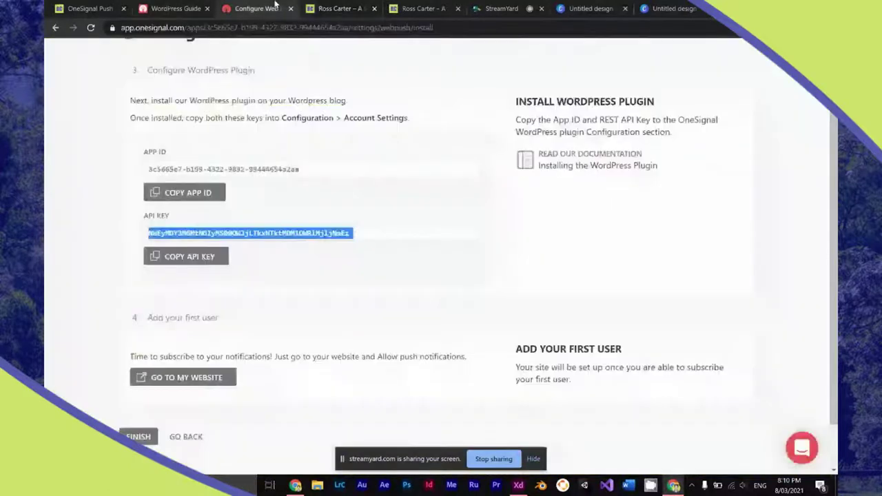
{"action": "left_click", "coordinate": [176, 8]}
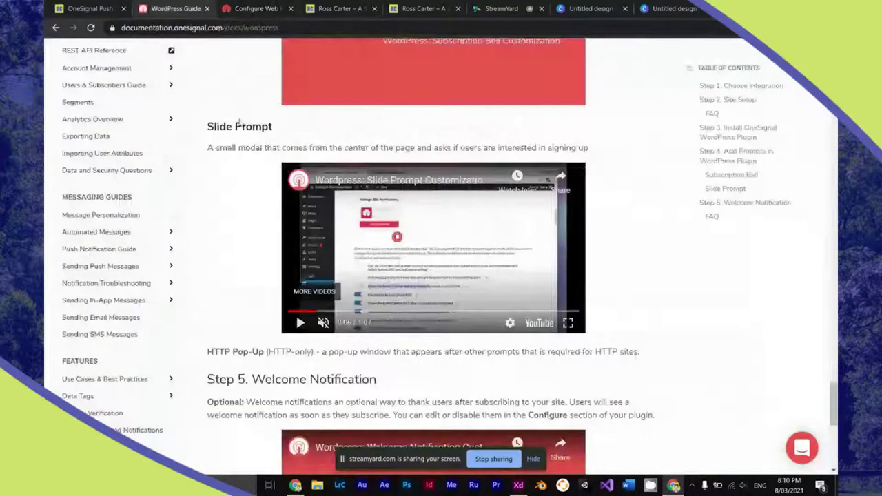
{"action": "left_click", "coordinate": [118, 7]}
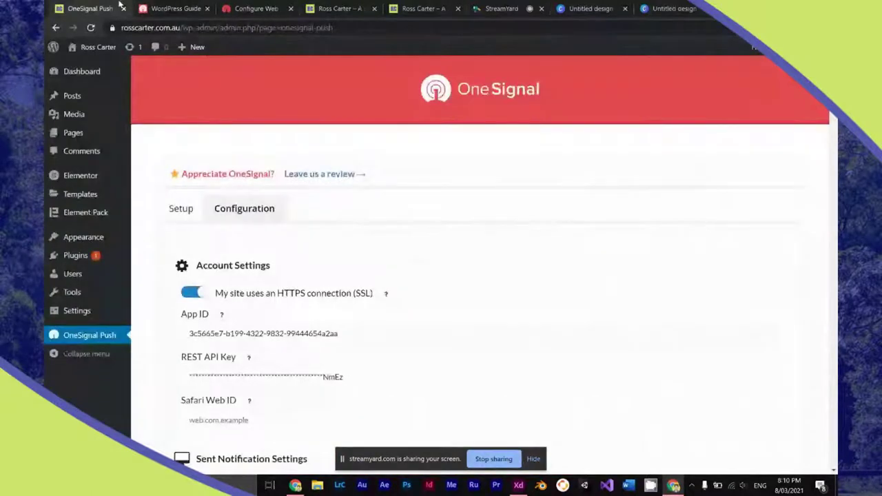
Step: Turn off the HTTPS connection (SSL) option in the plugin's account settings and enter the site's notifications name as the OneSignal label
{"action": "scroll", "coordinate": [198, 236], "scroll_direction": "down", "scroll_amount": 1}
{"action": "left_click", "coordinate": [195, 237]}
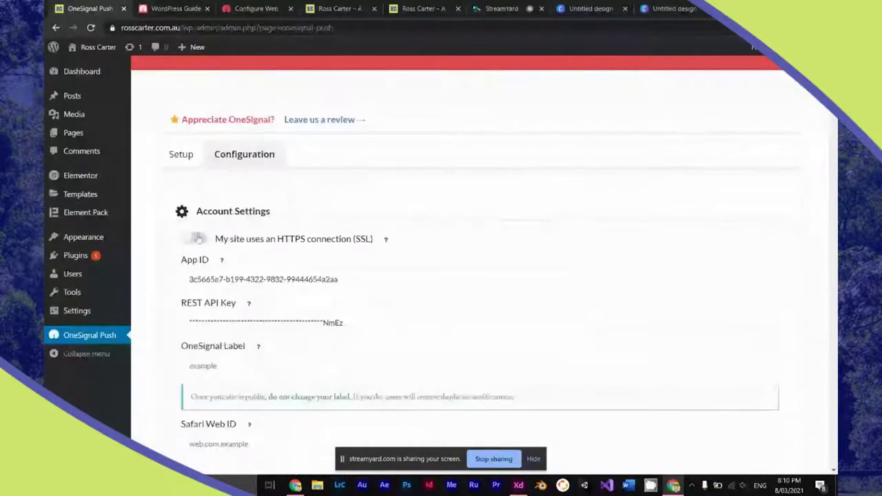
{"action": "scroll", "coordinate": [197, 238], "scroll_direction": "down", "scroll_amount": 1}
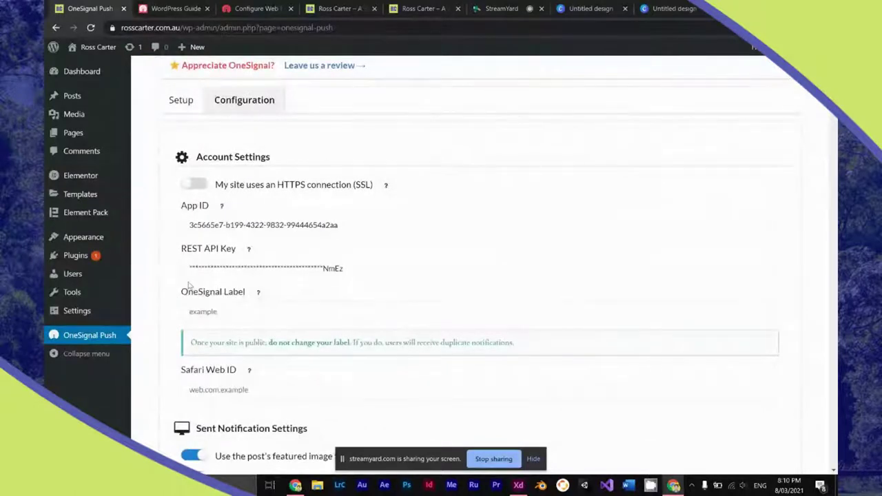
{"action": "left_click", "coordinate": [214, 314]}
{"action": "type", "text": "Ross Carter Notifications"}
Step: Turn off using the post's featured image for both the notification icon and Chrome's large notification image
{"action": "scroll", "coordinate": [214, 313], "scroll_direction": "down", "scroll_amount": 10}
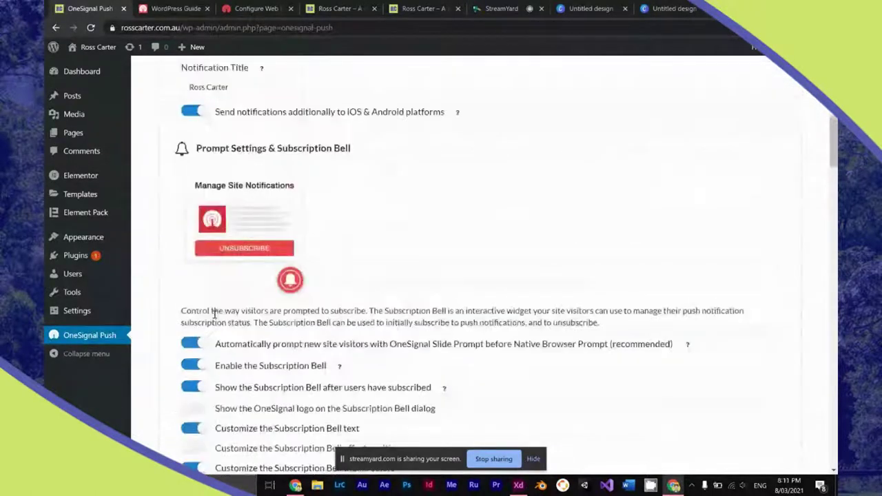
{"action": "scroll", "coordinate": [215, 313], "scroll_direction": "up", "scroll_amount": 3}
{"action": "scroll", "coordinate": [214, 317], "scroll_direction": "down", "scroll_amount": 1}
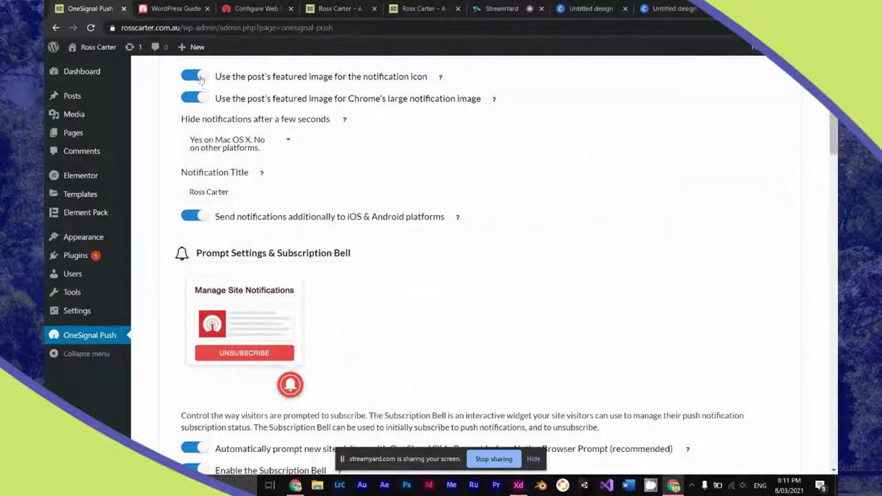
{"action": "left_click", "coordinate": [198, 77]}
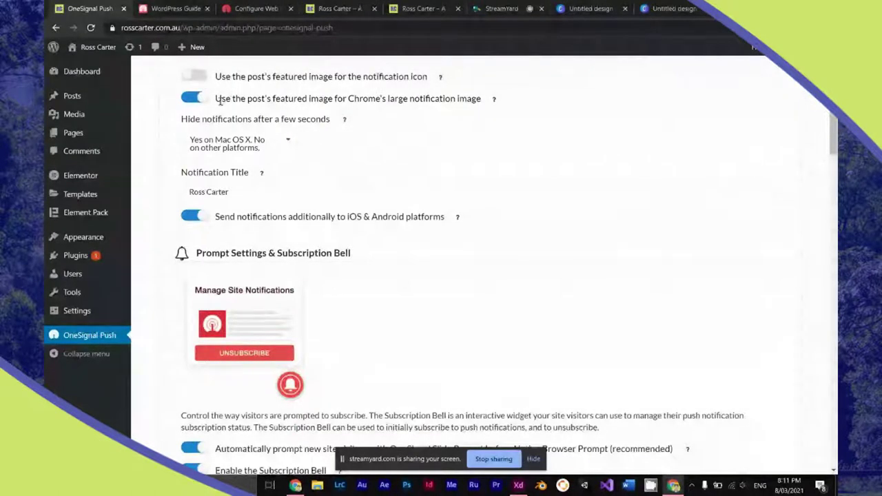
{"action": "left_click", "coordinate": [196, 101]}
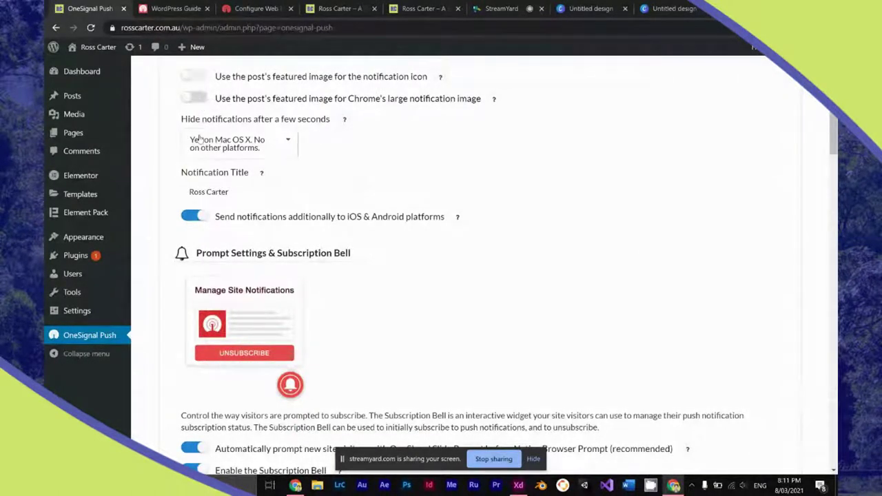
Step: Try automatically prompting new site visitors with the Native Browser Prompt, and turn that option back off
{"action": "scroll", "coordinate": [199, 138], "scroll_direction": "down", "scroll_amount": 4}
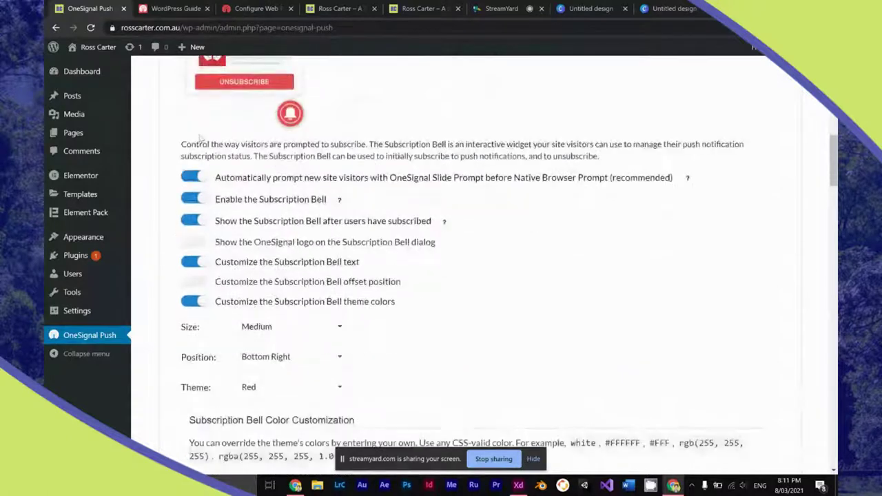
{"action": "scroll", "coordinate": [199, 138], "scroll_direction": "down", "scroll_amount": 3}
{"action": "scroll", "coordinate": [200, 139], "scroll_direction": "up", "scroll_amount": 1}
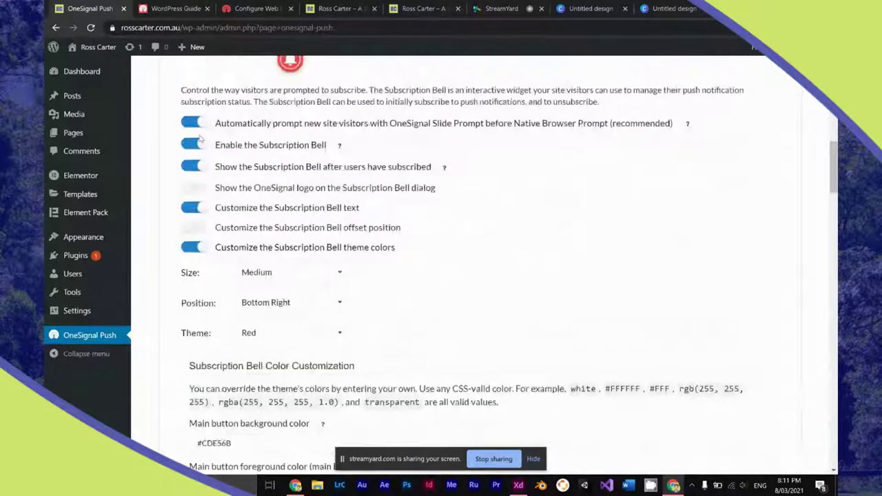
{"action": "scroll", "coordinate": [199, 138], "scroll_direction": "down", "scroll_amount": 11}
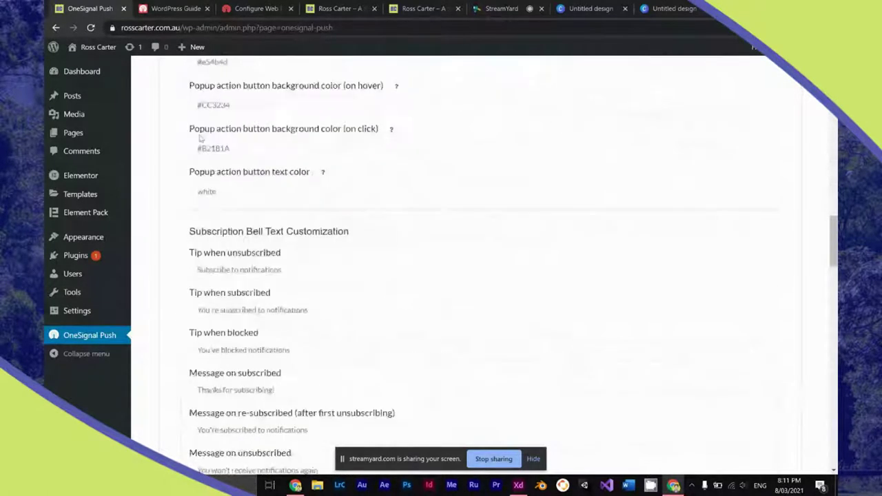
{"action": "scroll", "coordinate": [199, 138], "scroll_direction": "down", "scroll_amount": 6}
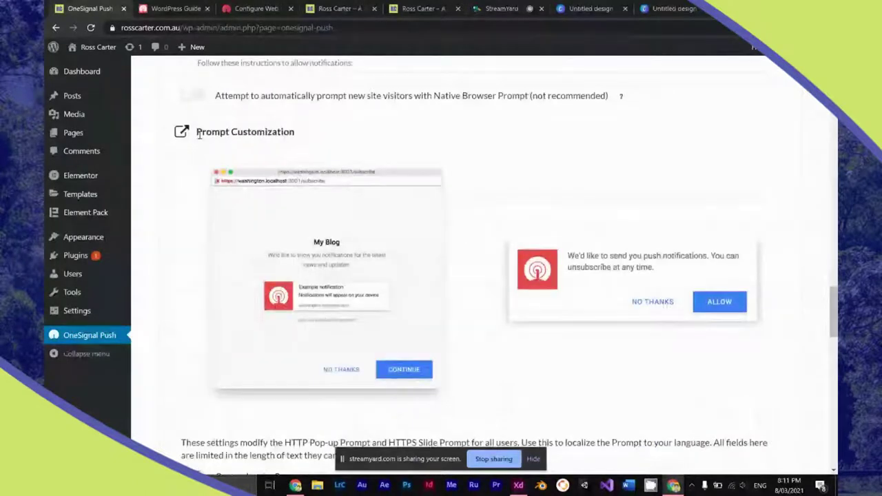
{"action": "left_click", "coordinate": [196, 100]}
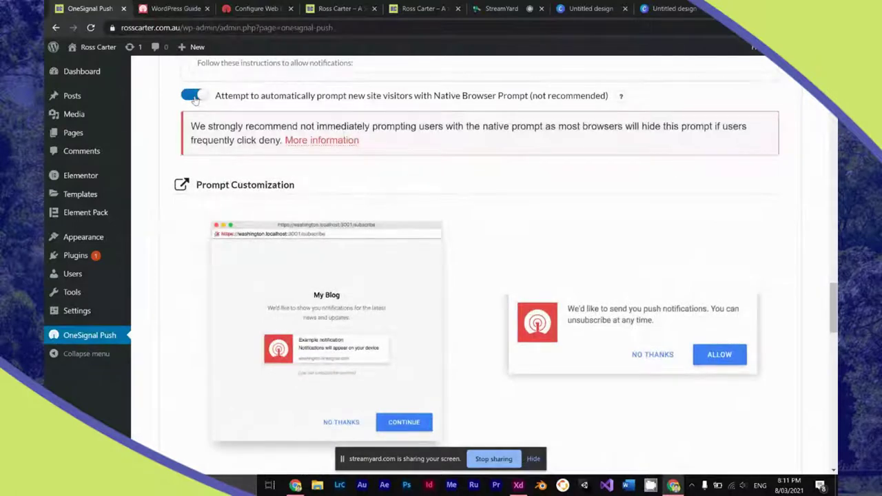
{"action": "left_click", "coordinate": [196, 99]}
Step: Check the help for disabling OneSignal initialization in the advanced settings, and save the plugin configuration
{"action": "scroll", "coordinate": [196, 129], "scroll_direction": "down", "scroll_amount": 6}
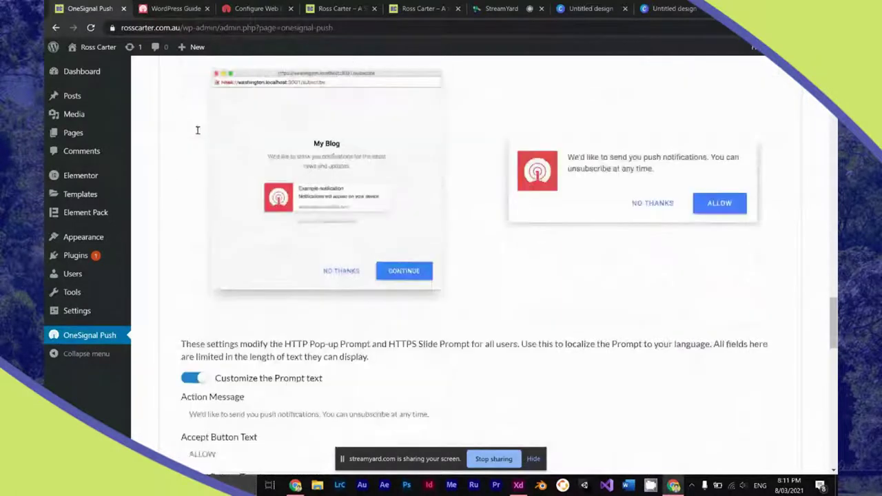
{"action": "scroll", "coordinate": [198, 128], "scroll_direction": "down", "scroll_amount": 6}
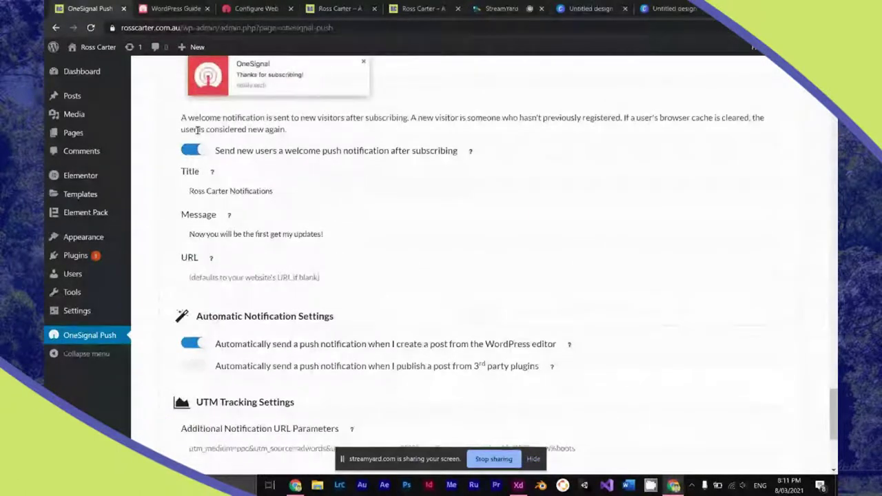
{"action": "scroll", "coordinate": [198, 130], "scroll_direction": "down", "scroll_amount": 3}
{"action": "scroll", "coordinate": [198, 135], "scroll_direction": "down", "scroll_amount": 4}
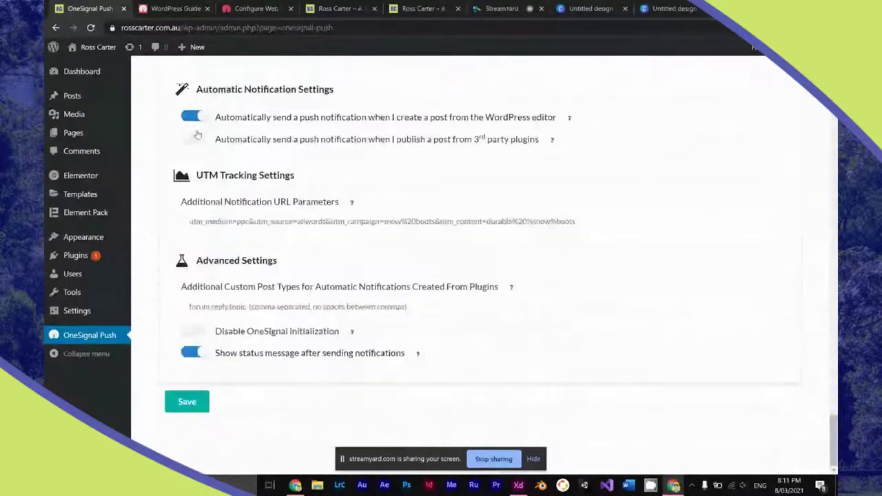
{"action": "mouse_move", "coordinate": [353, 333]}
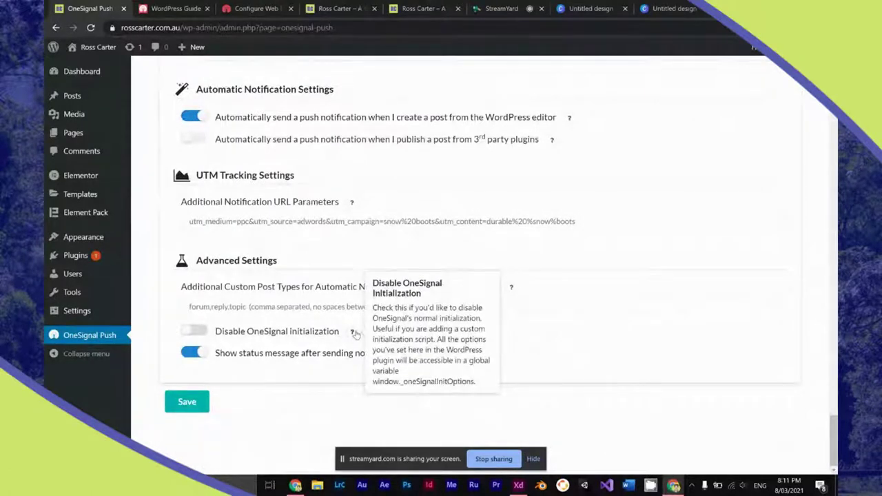
{"action": "left_click", "coordinate": [183, 401]}
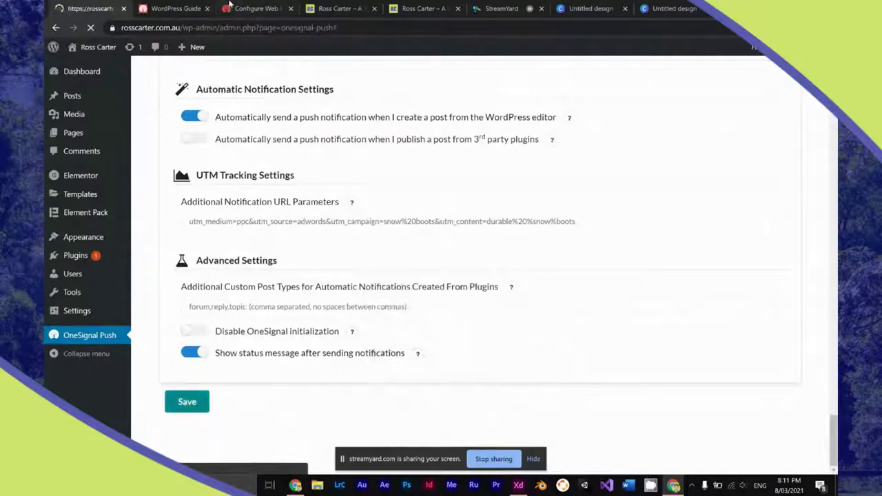
Step: Open the website's live home page in a new incognito window using its copied address
{"action": "left_click", "coordinate": [322, 8]}
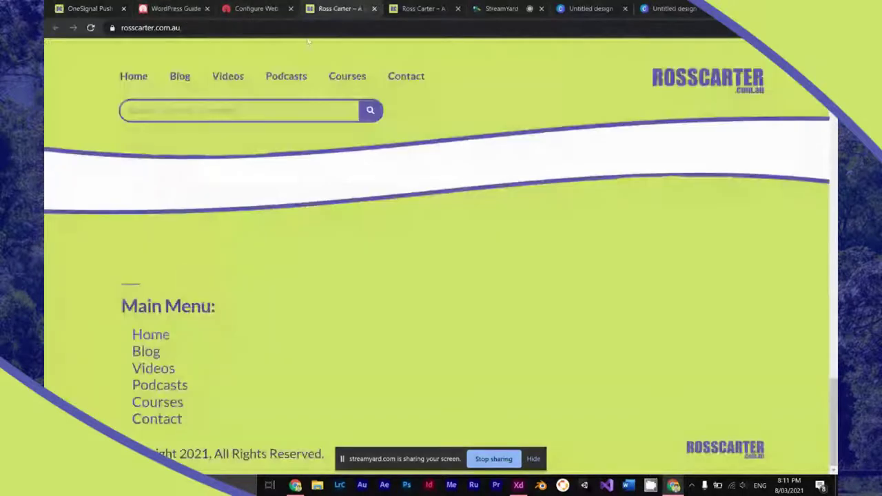
{"action": "scroll", "coordinate": [316, 103], "scroll_direction": "up", "scroll_amount": 15}
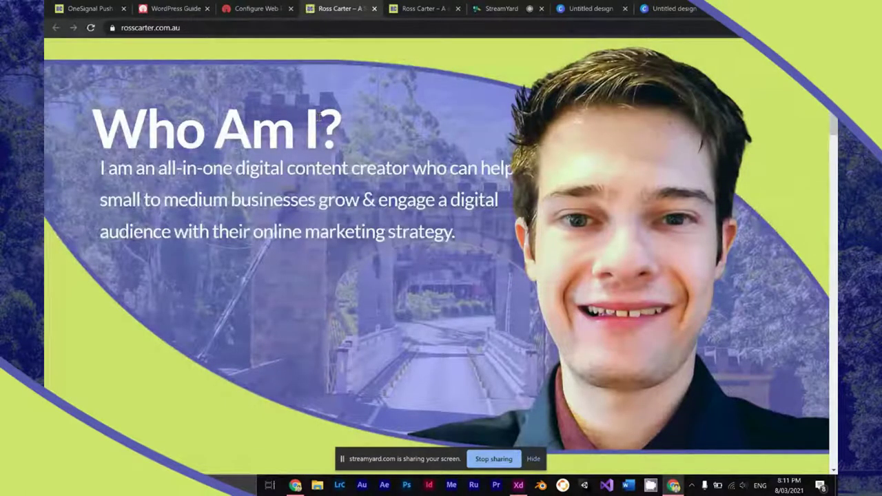
{"action": "left_click", "coordinate": [265, 29]}
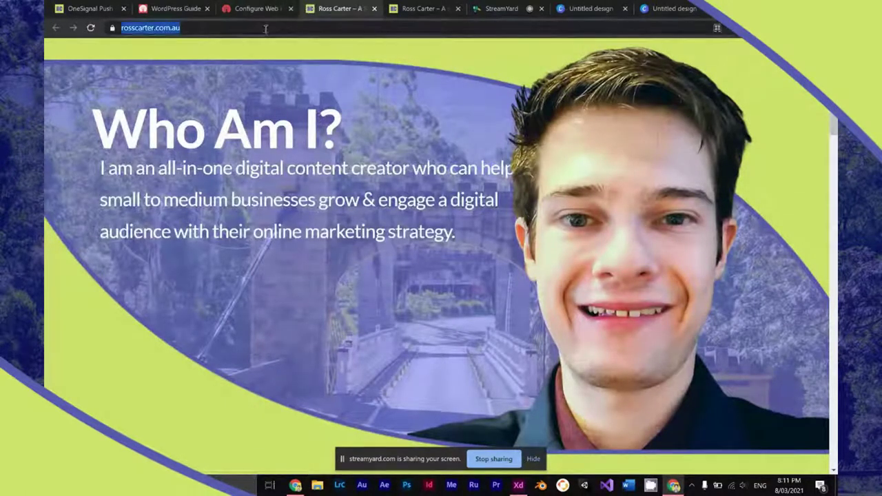
{"action": "key", "text": "ctrl+c"}
{"action": "key", "text": "ctrl+shift+n"}
{"action": "key", "text": "ctrl+v"}
{"action": "key", "text": "Return"}
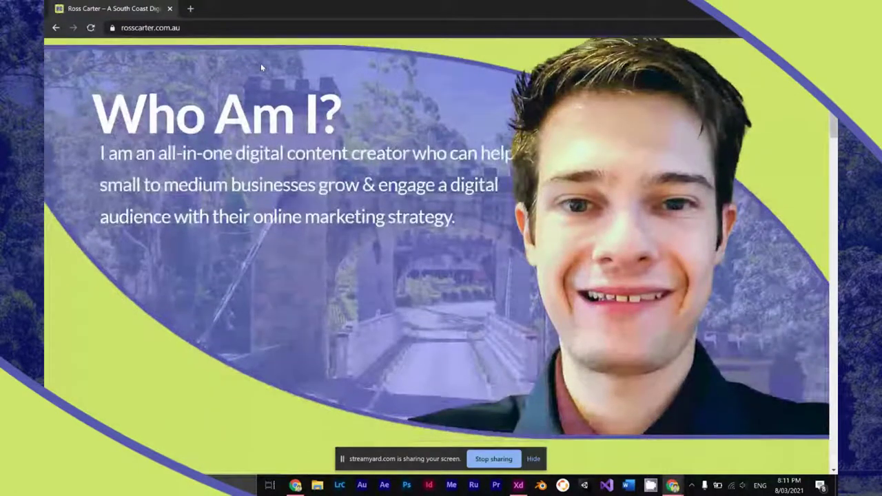
Step: Look through the whole home page in the incognito window for the notification prompt and Subscription Bell
{"action": "scroll", "coordinate": [261, 67], "scroll_direction": "down", "scroll_amount": 1}
{"action": "scroll", "coordinate": [261, 66], "scroll_direction": "down", "scroll_amount": 10}
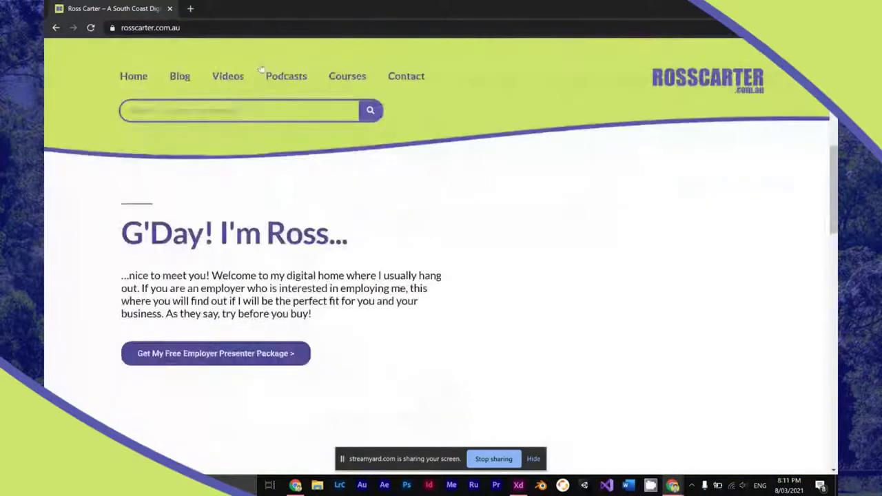
{"action": "scroll", "coordinate": [261, 67], "scroll_direction": "down", "scroll_amount": 2}
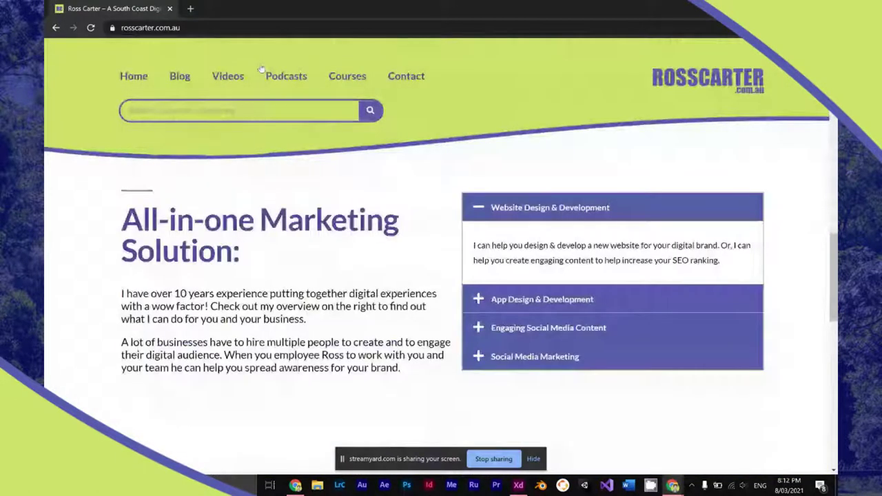
{"action": "scroll", "coordinate": [262, 68], "scroll_direction": "down", "scroll_amount": 5}
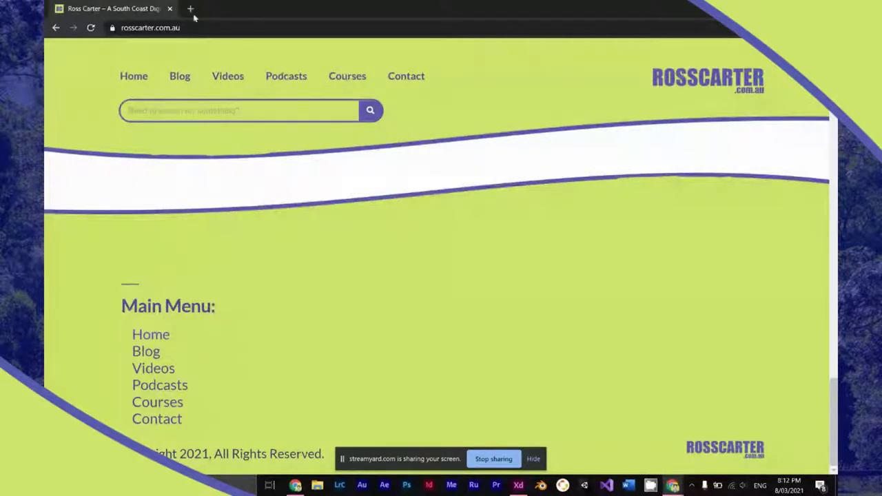
{"action": "left_click", "coordinate": [113, 29]}
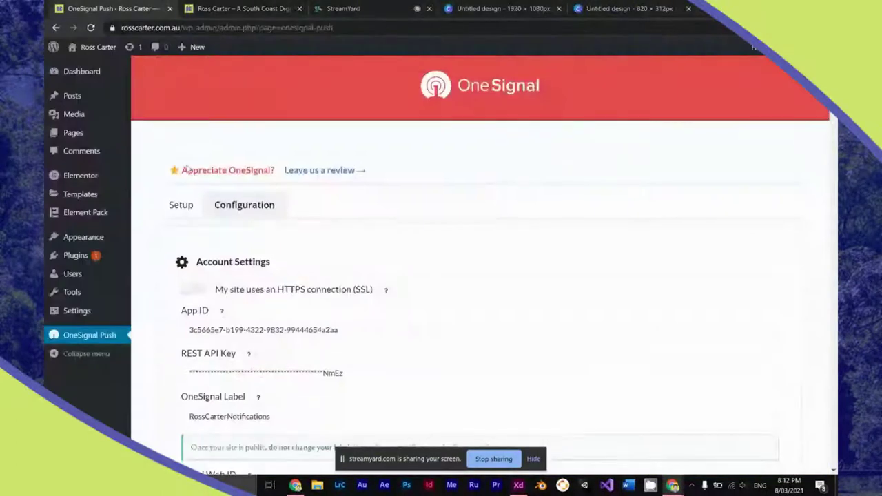
Step: Review the saved account settings and the Prompt Settings & Subscription Bell options in the OneSignal plugin
{"action": "scroll", "coordinate": [185, 169], "scroll_direction": "down", "scroll_amount": 2}
{"action": "scroll", "coordinate": [187, 168], "scroll_direction": "up", "scroll_amount": 2}
{"action": "scroll", "coordinate": [186, 168], "scroll_direction": "down", "scroll_amount": 6}
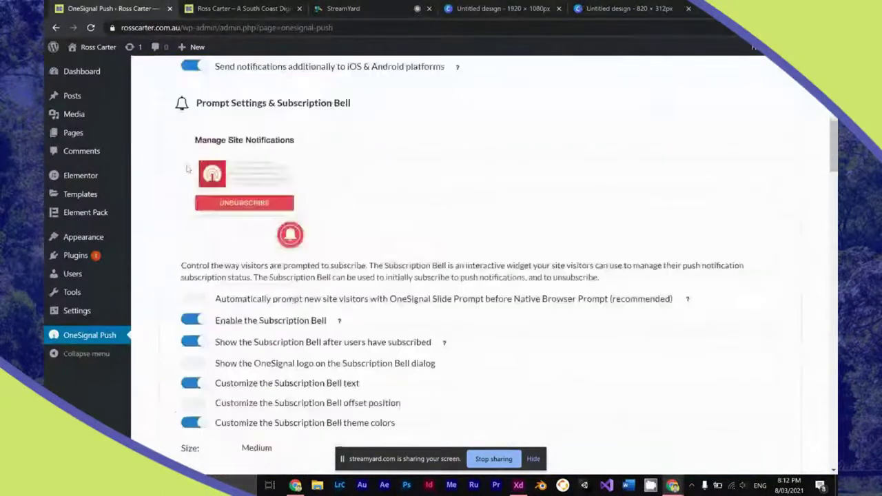
{"action": "scroll", "coordinate": [186, 168], "scroll_direction": "down", "scroll_amount": 5}
{"action": "scroll", "coordinate": [186, 168], "scroll_direction": "up", "scroll_amount": 10}
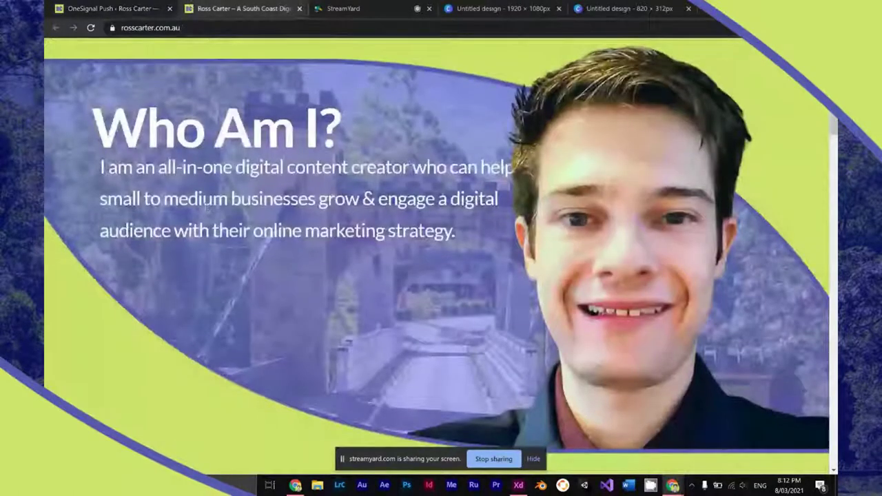
Step: Check the live home page in the regular browser window for the notification prompt and Subscription Bell
{"action": "scroll", "coordinate": [206, 200], "scroll_direction": "down", "scroll_amount": 6}
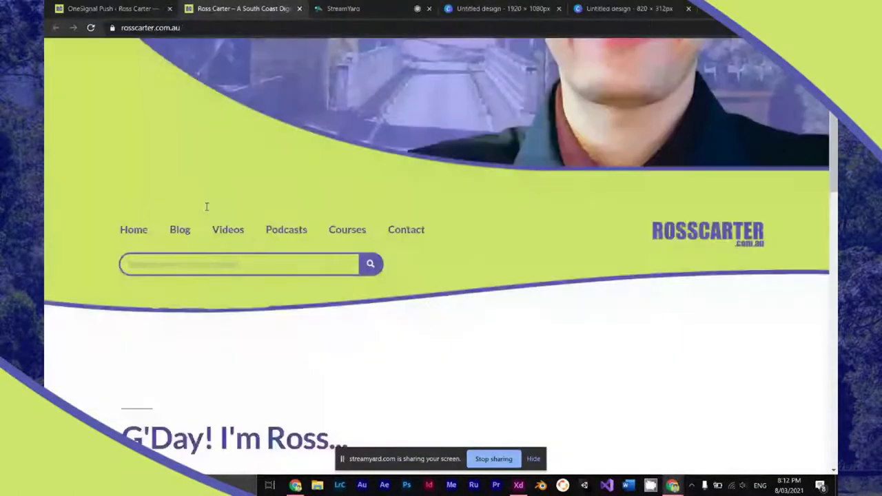
{"action": "scroll", "coordinate": [207, 210], "scroll_direction": "down", "scroll_amount": 5}
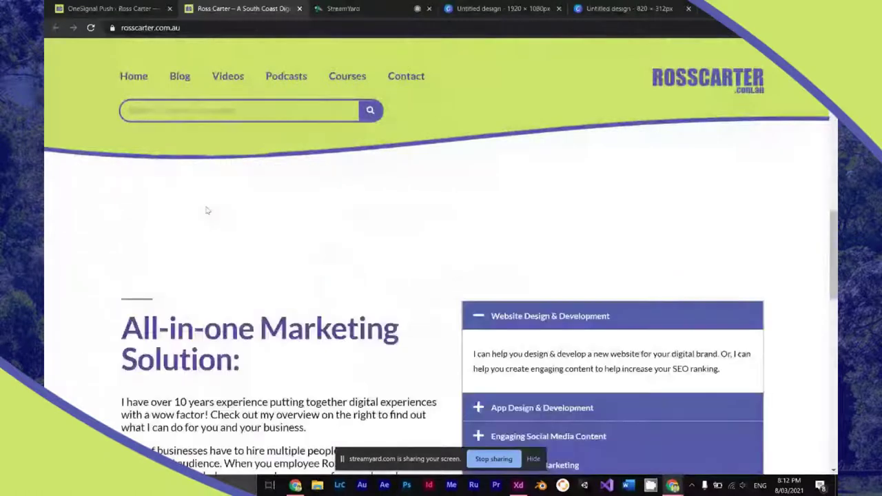
{"action": "scroll", "coordinate": [207, 210], "scroll_direction": "down", "scroll_amount": 3}
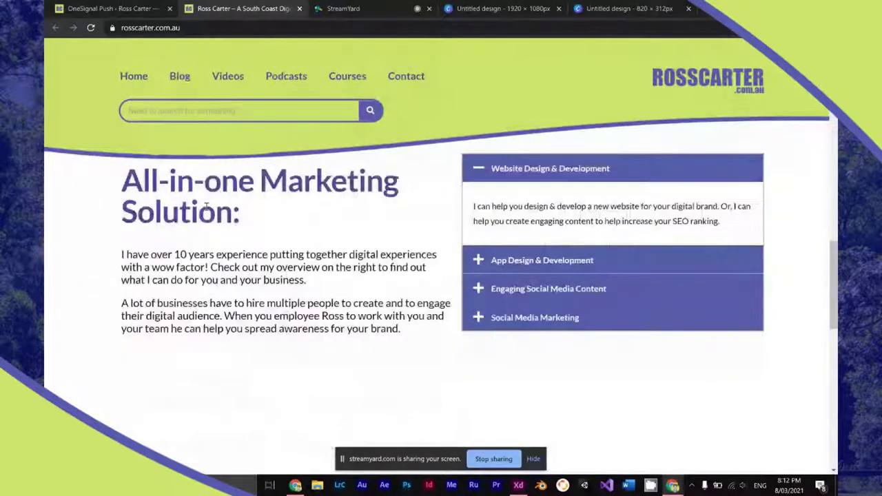
{"action": "scroll", "coordinate": [206, 205], "scroll_direction": "down", "scroll_amount": 4}
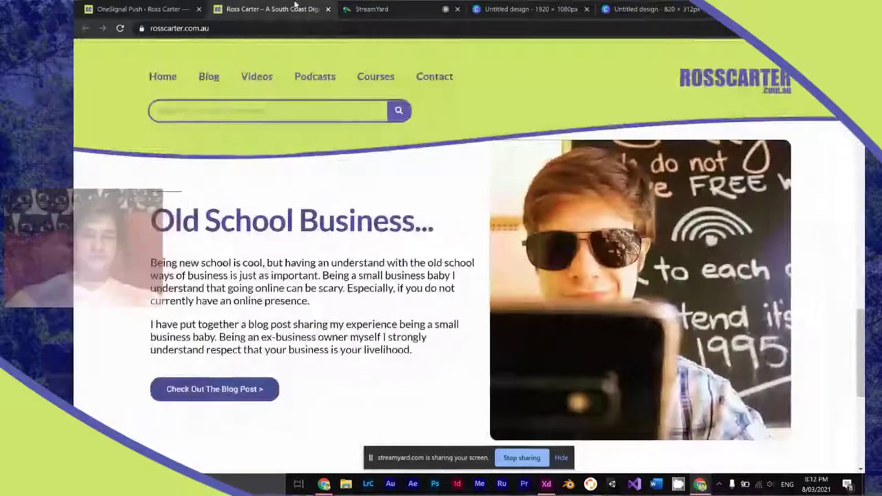
Step: Switch to StreamYard and change the broadcast layout to show the camera beside the shared screen
{"action": "left_click", "coordinate": [343, 8]}
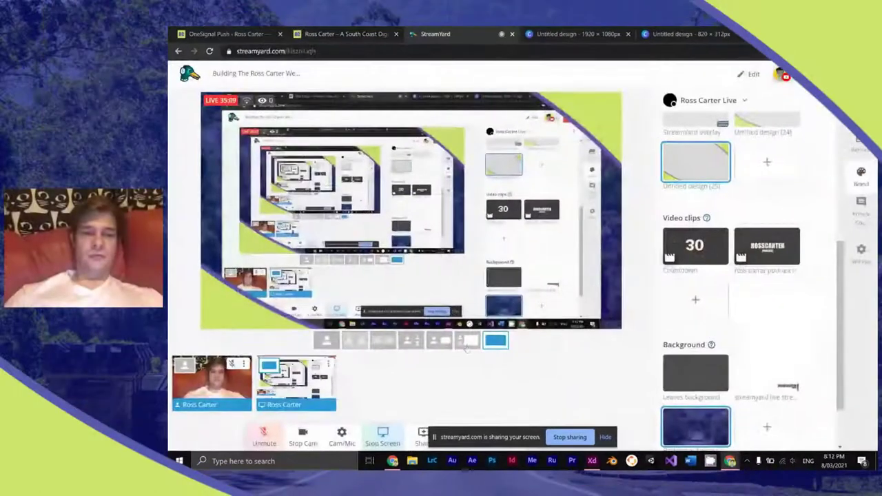
{"action": "left_click", "coordinate": [467, 340]}
{"action": "left_click", "coordinate": [438, 340]}
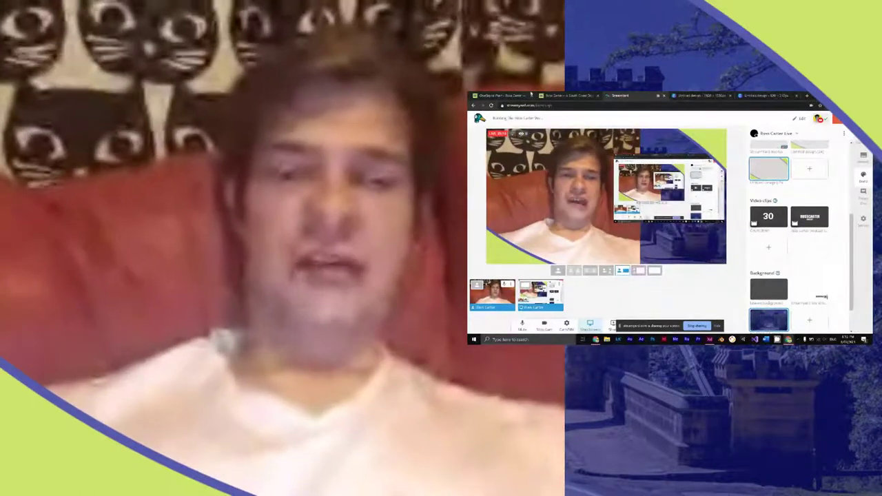
Step: Return to the website's home page and view the Old School Business section
{"action": "left_click", "coordinate": [541, 95]}
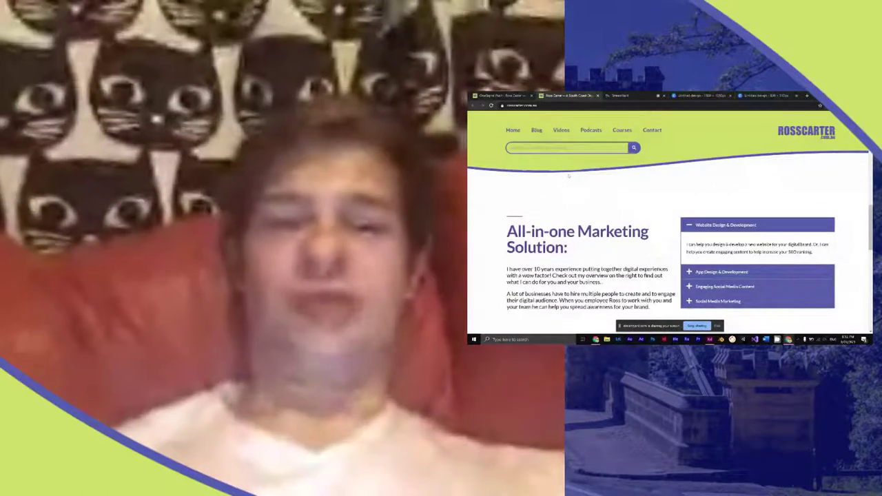
{"action": "scroll", "coordinate": [568, 176], "scroll_direction": "down", "scroll_amount": 4}
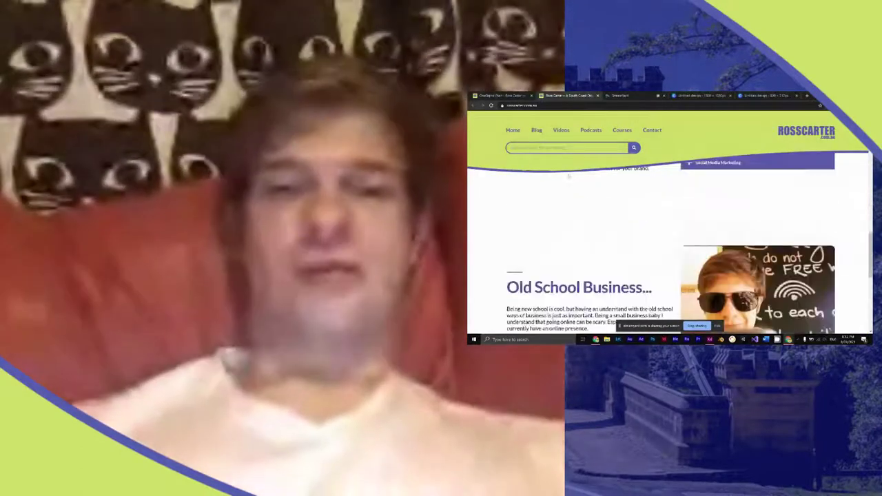
{"action": "scroll", "coordinate": [569, 176], "scroll_direction": "down", "scroll_amount": 3}
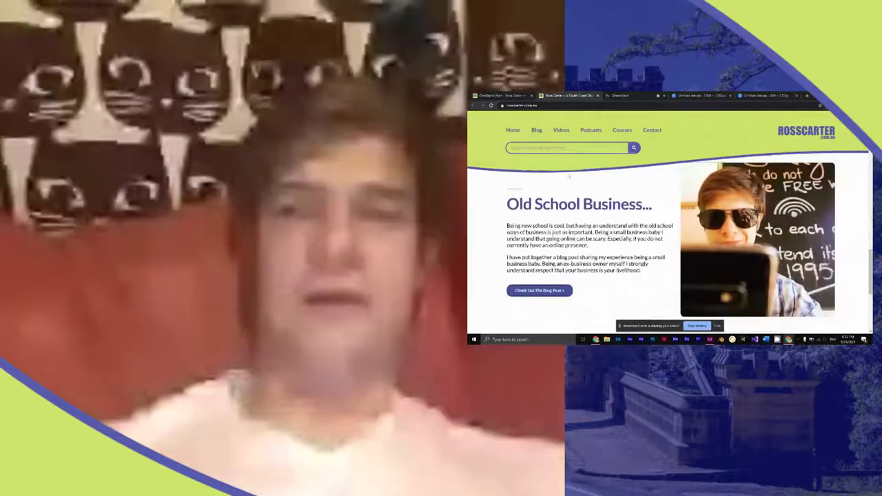
Step: Look through the home page from the hero banner to the footer, including the marketing solution and Old School Business sections
{"action": "scroll", "coordinate": [568, 176], "scroll_direction": "down", "scroll_amount": 5}
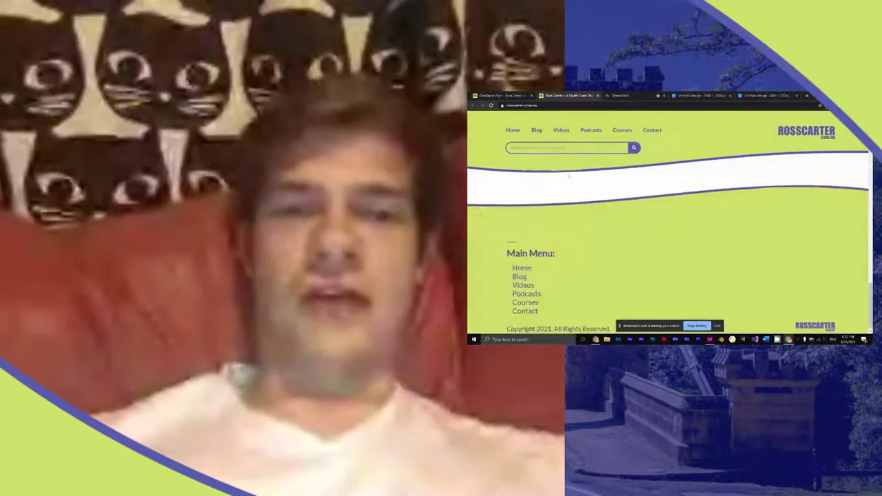
{"action": "scroll", "coordinate": [568, 175], "scroll_direction": "up", "scroll_amount": 10}
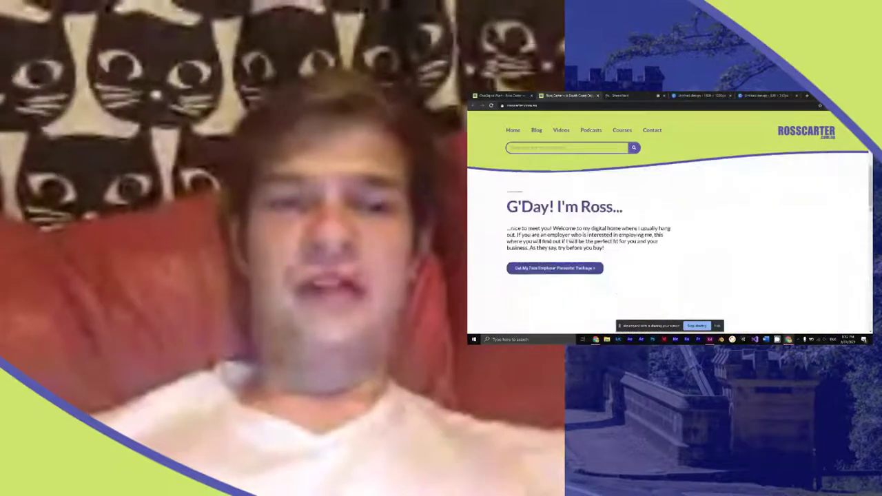
{"action": "scroll", "coordinate": [568, 175], "scroll_direction": "up", "scroll_amount": 2}
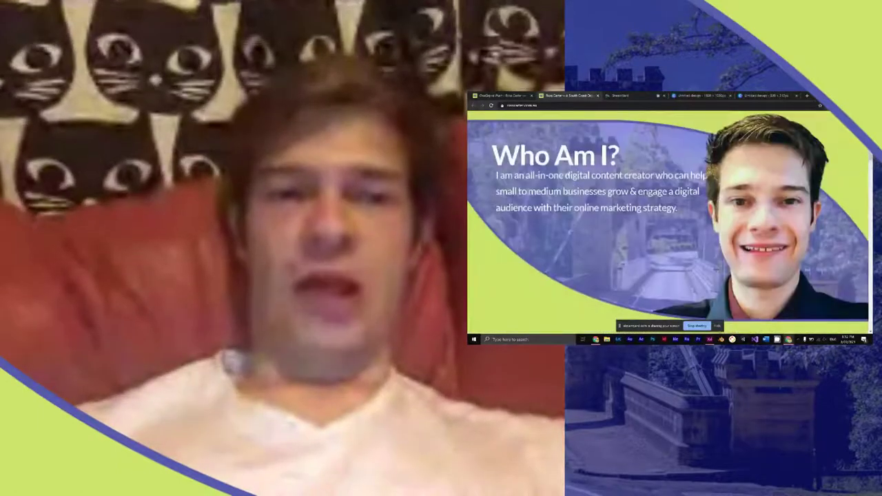
{"action": "scroll", "coordinate": [568, 175], "scroll_direction": "down", "scroll_amount": 5}
{"action": "scroll", "coordinate": [569, 176], "scroll_direction": "down", "scroll_amount": 6}
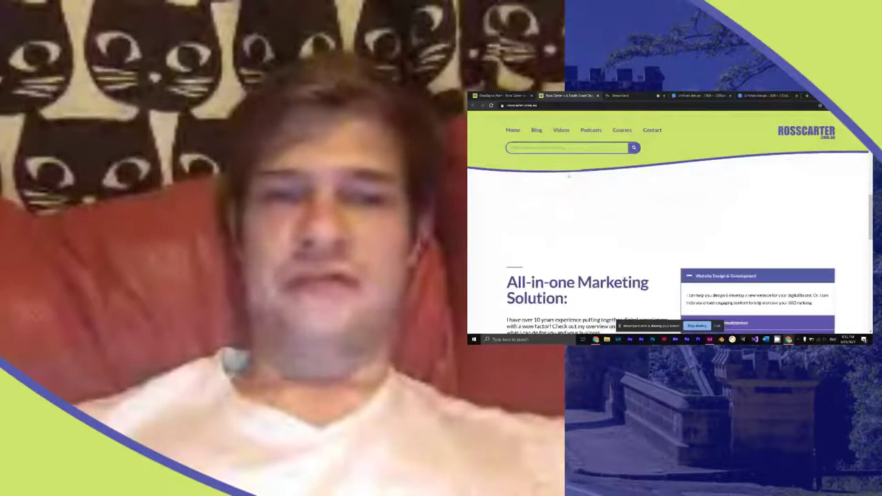
{"action": "scroll", "coordinate": [568, 175], "scroll_direction": "down", "scroll_amount": 6}
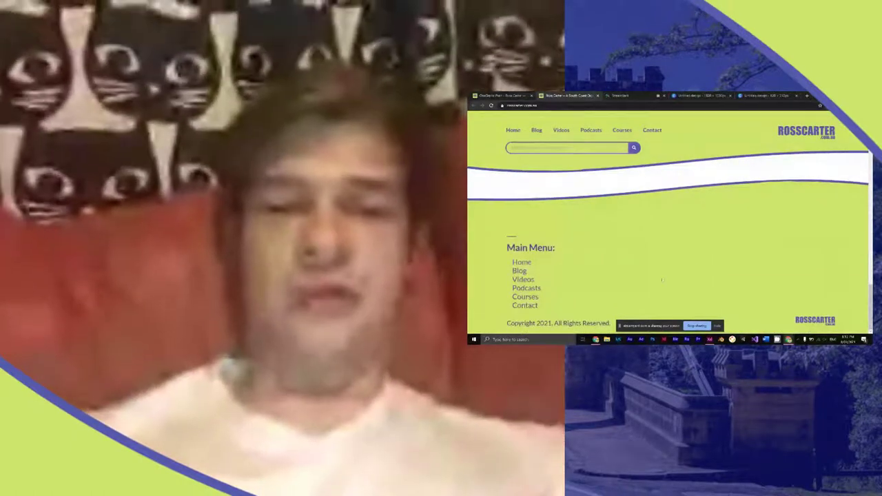
{"action": "scroll", "coordinate": [680, 301], "scroll_direction": "up", "scroll_amount": 15}
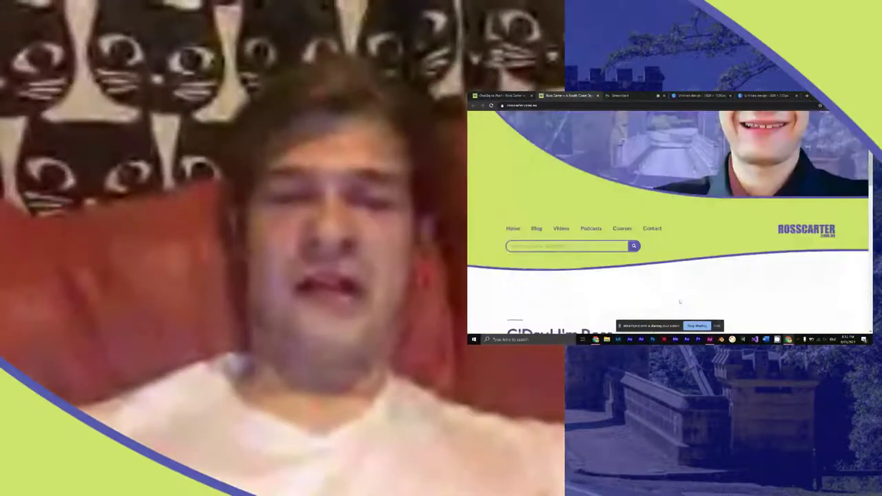
{"action": "scroll", "coordinate": [661, 276], "scroll_direction": "down", "scroll_amount": 5}
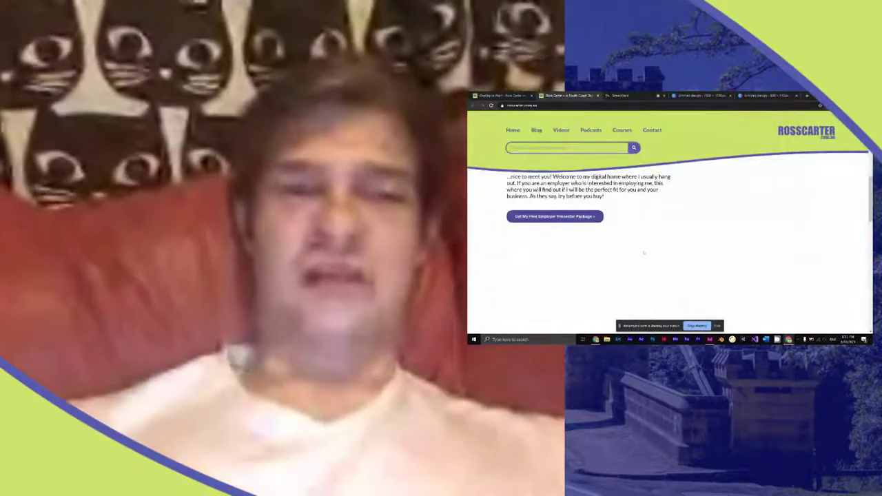
{"action": "scroll", "coordinate": [641, 250], "scroll_direction": "down", "scroll_amount": 5}
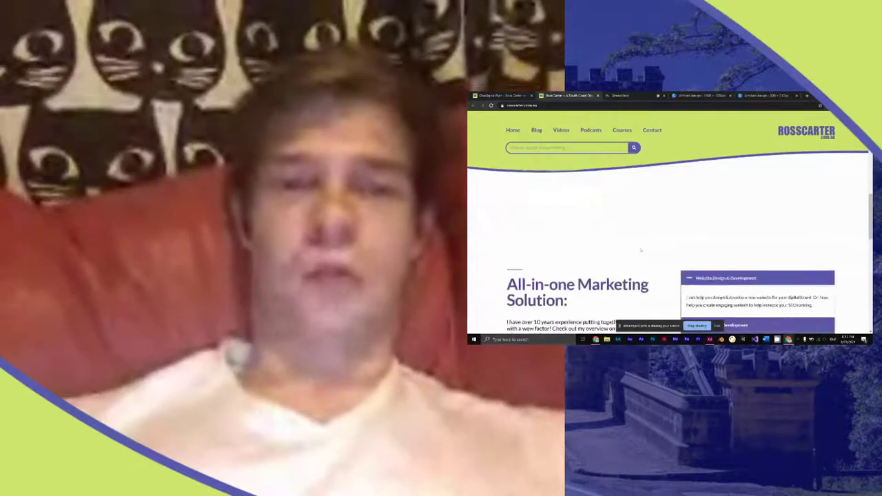
{"action": "scroll", "coordinate": [640, 248], "scroll_direction": "up", "scroll_amount": 2}
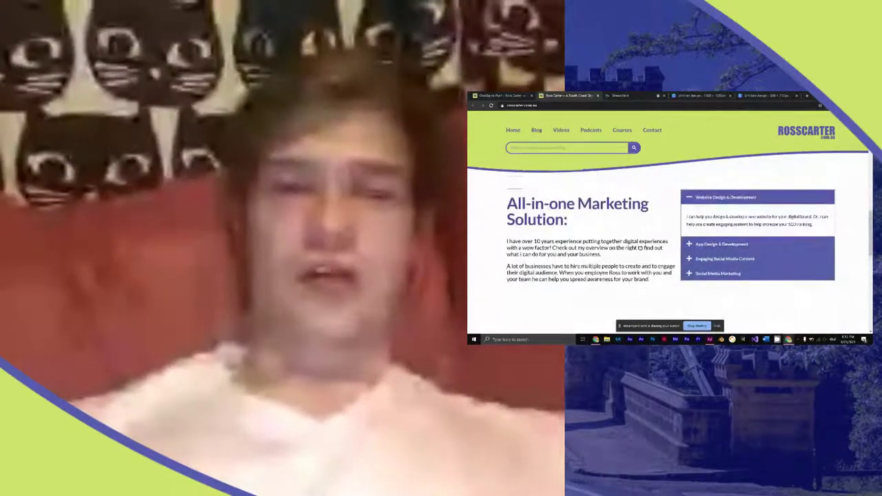
{"action": "scroll", "coordinate": [639, 248], "scroll_direction": "down", "scroll_amount": 1}
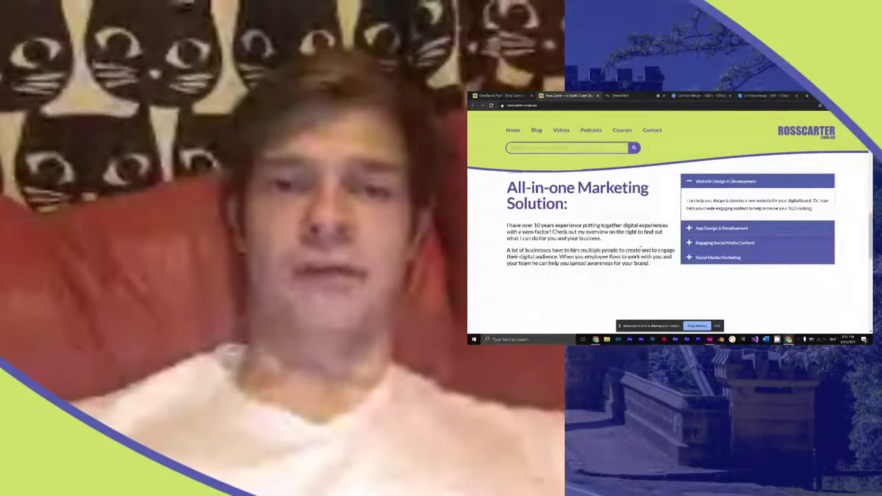
{"action": "scroll", "coordinate": [640, 250], "scroll_direction": "down", "scroll_amount": 3}
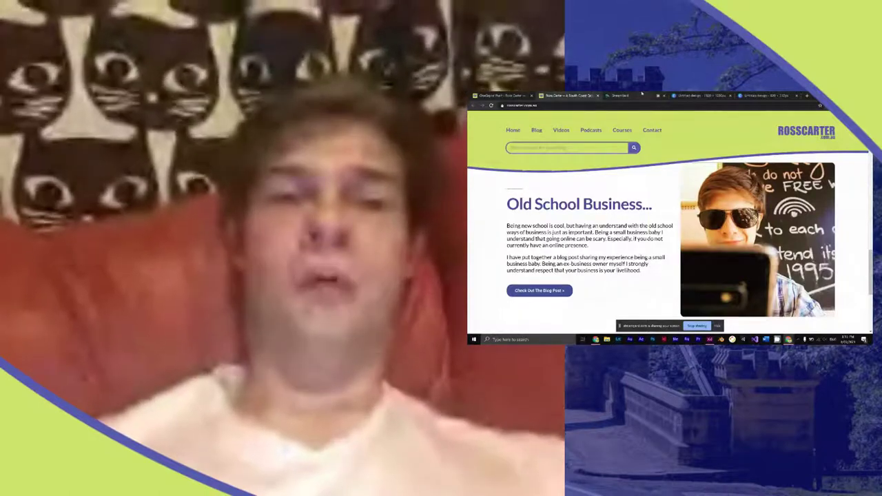
Step: Switch to StreamYard, set the broadcast layout to show only the shared screen, and return to the WordPress admin
{"action": "left_click", "coordinate": [620, 95]}
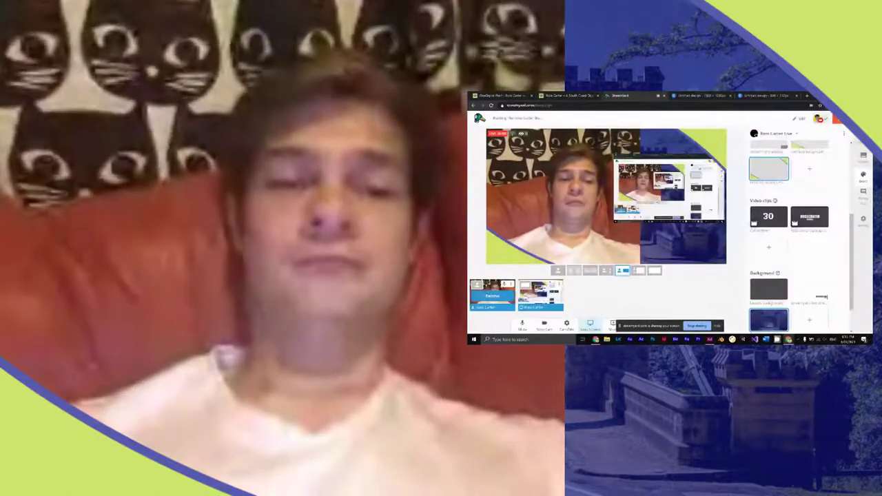
{"action": "left_click", "coordinate": [654, 270]}
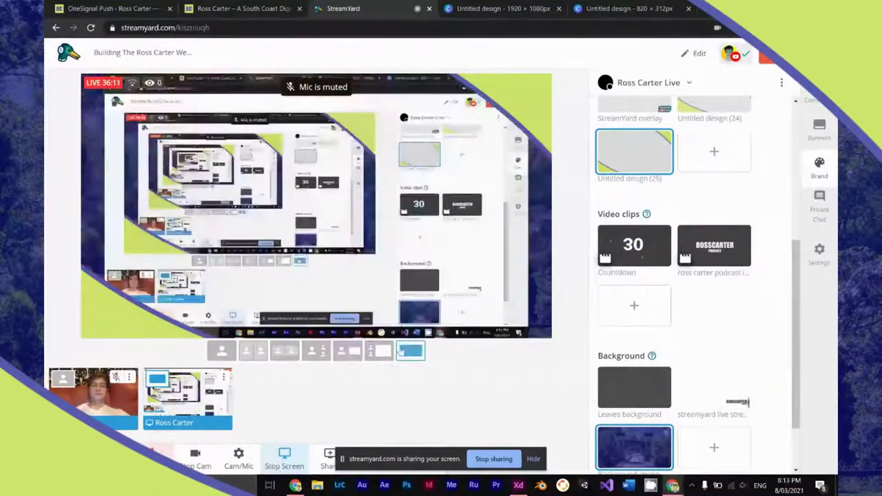
{"action": "key", "text": "ctrl+shift+Tab"}
{"action": "key", "text": "ctrl+shift+Tab"}
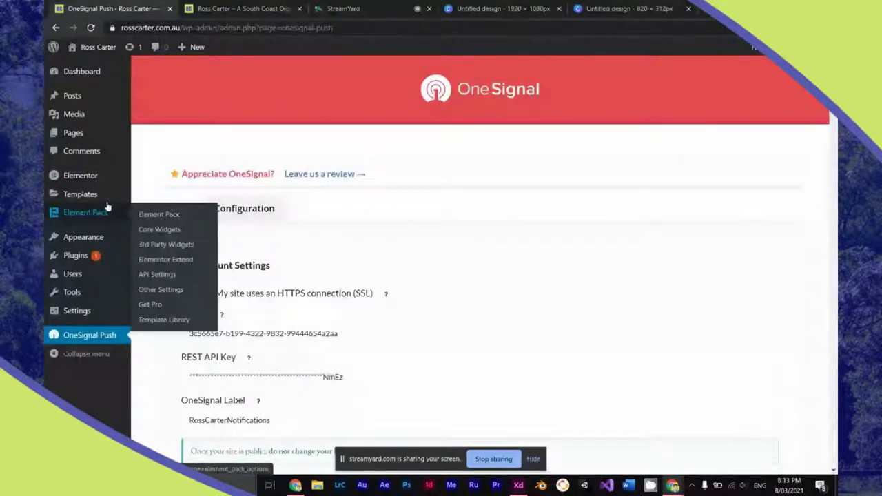
Step: In the Theme Builder, create a Single Post template named "Default Blog Template (for non audio & video content)" and close the template library
{"action": "mouse_move", "coordinate": [96, 195]}
{"action": "left_click", "coordinate": [172, 228]}
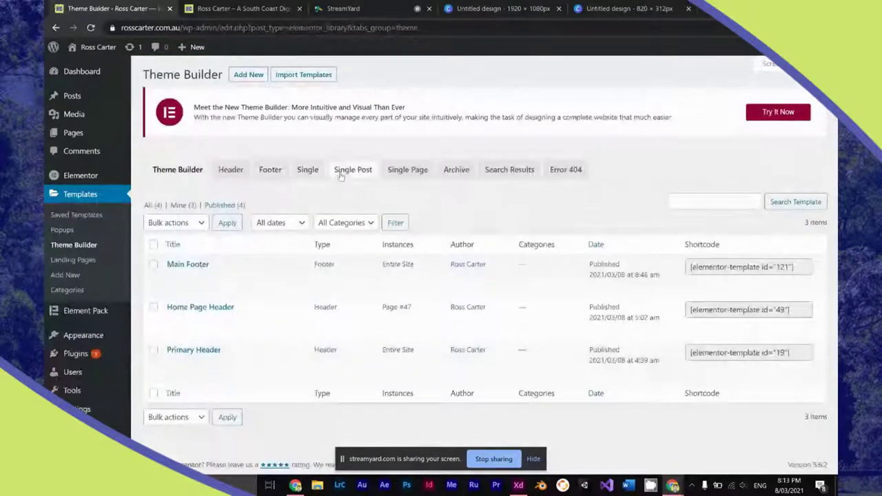
{"action": "left_click", "coordinate": [248, 74]}
{"action": "left_click", "coordinate": [535, 253]}
{"action": "left_click", "coordinate": [483, 339]}
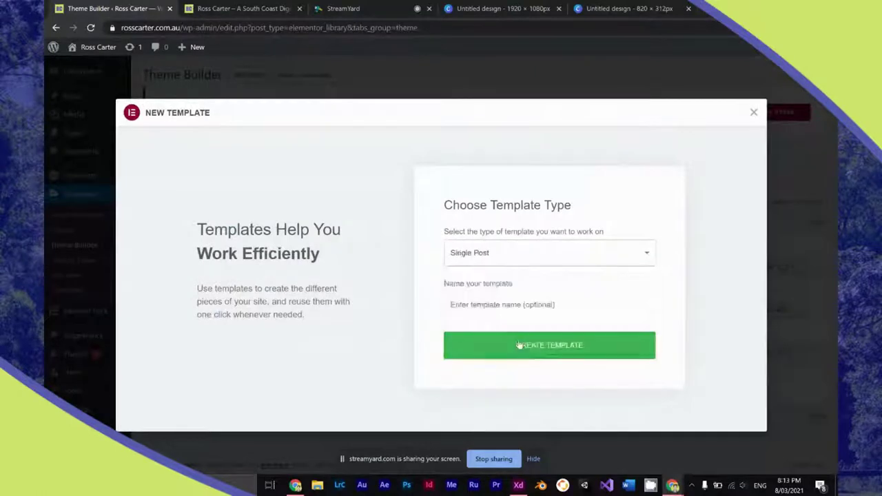
{"action": "left_click", "coordinate": [514, 308]}
{"action": "type", "text": "Def"}
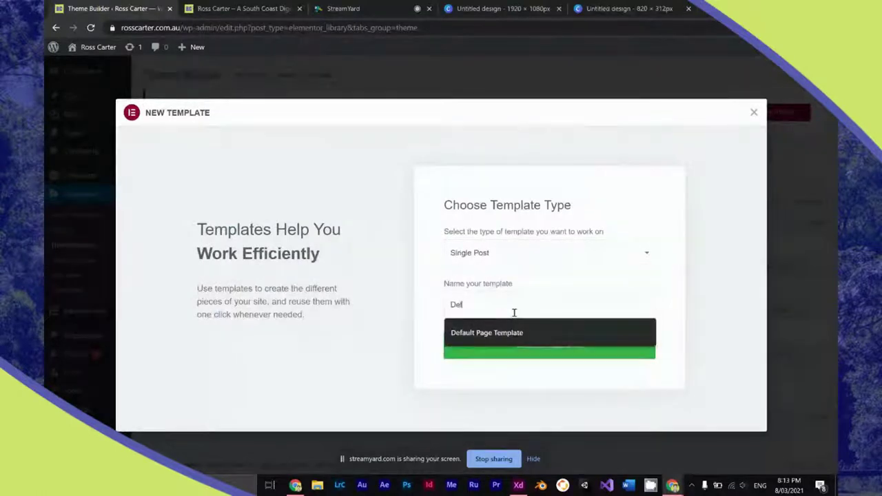
{"action": "type", "text": "ault Blog Template (for non audio & video"}
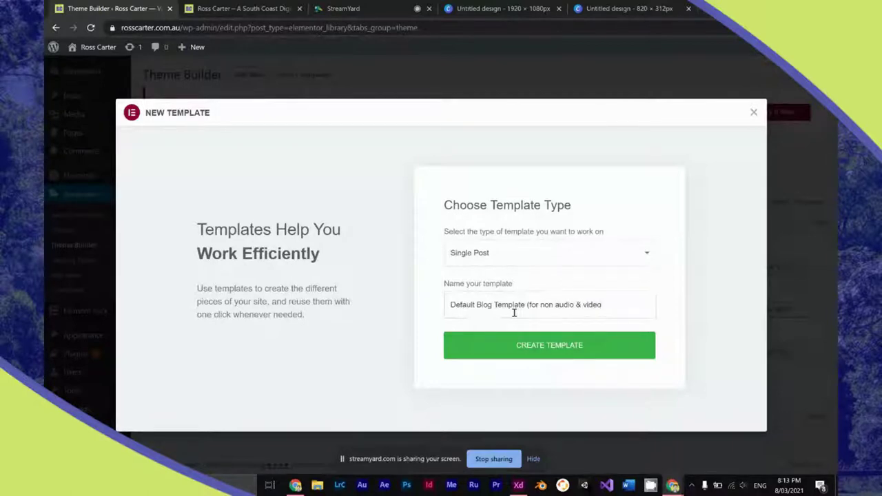
{"action": "type", "text": "content"}
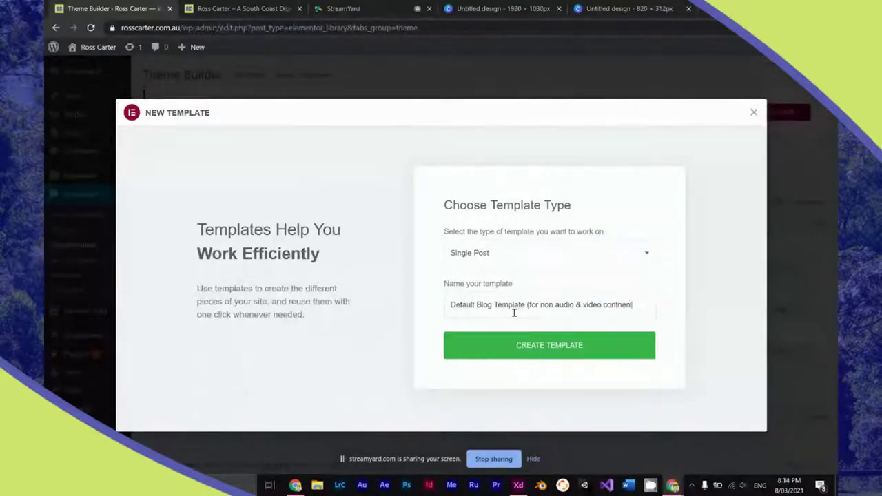
{"action": "left_click", "coordinate": [536, 354]}
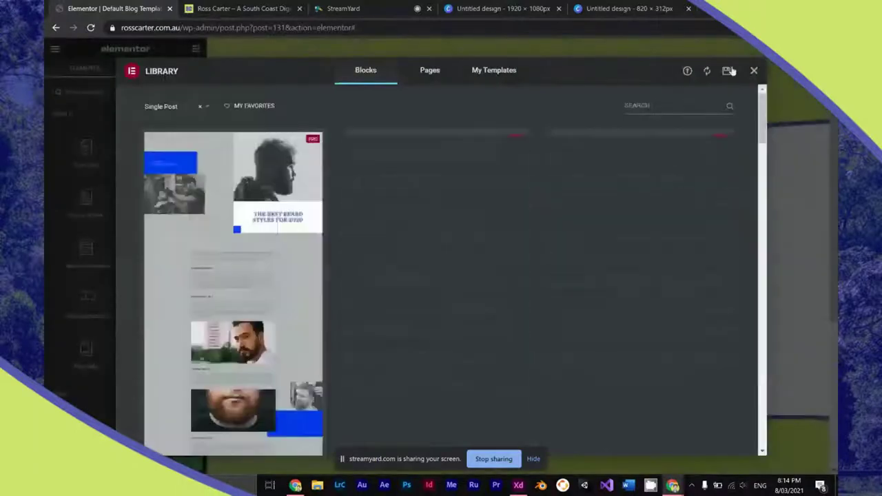
{"action": "left_click", "coordinate": [754, 71]}
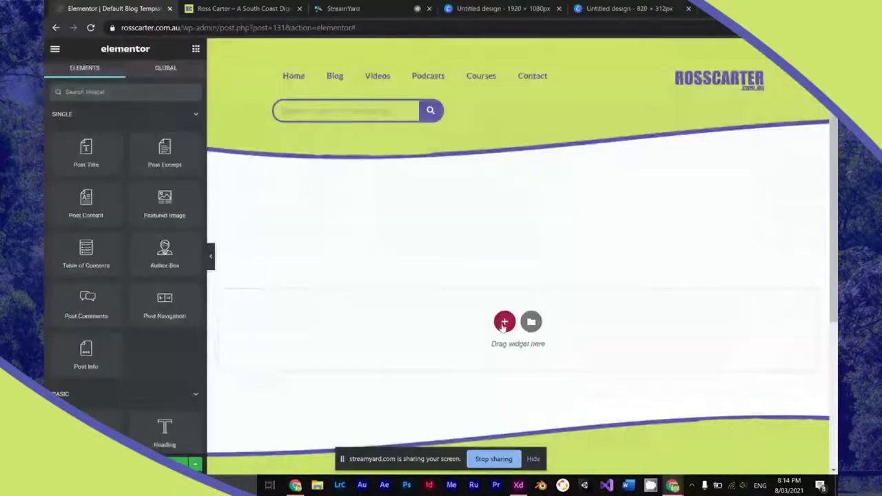
Step: Add a two-column section with equal columns to the template and set its content width to Full Width
{"action": "left_click", "coordinate": [505, 320]}
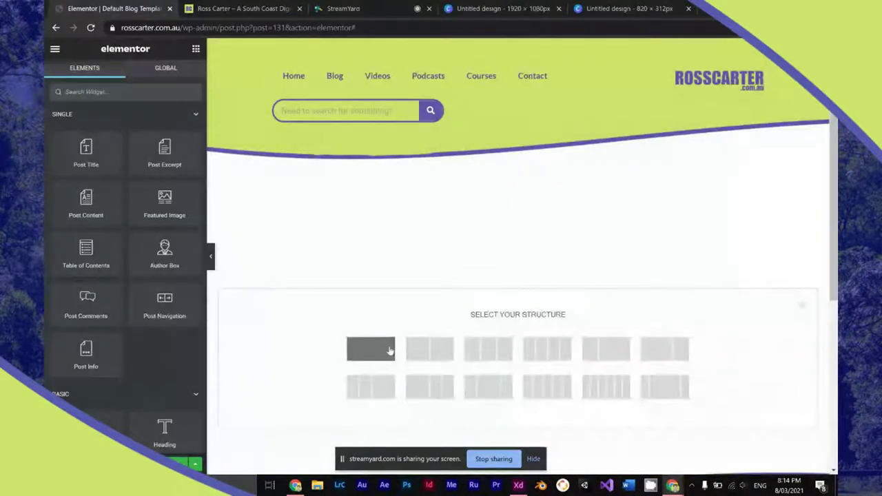
{"action": "left_click", "coordinate": [428, 348]}
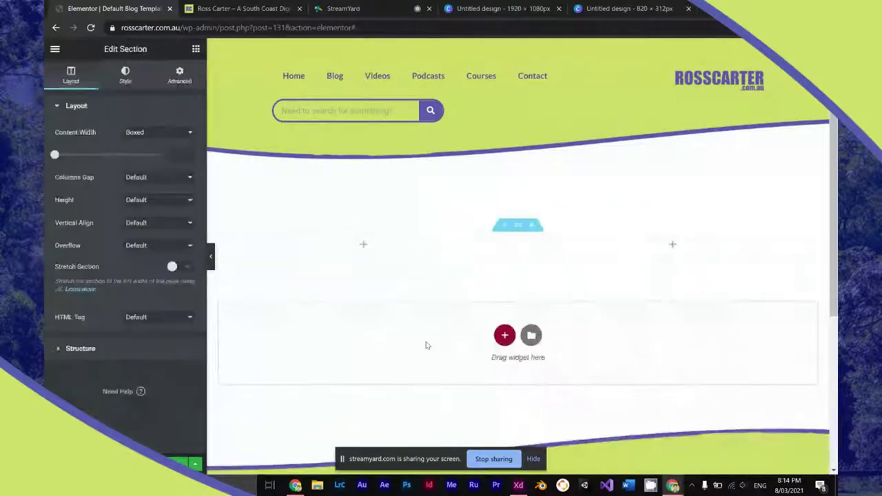
{"action": "left_click", "coordinate": [181, 137]}
{"action": "left_click", "coordinate": [172, 150]}
{"action": "left_click", "coordinate": [163, 156]}
{"action": "left_click", "coordinate": [163, 156]}
Step: Set the section's height to Min Height with a minimum height of 46 VH
{"action": "left_click", "coordinate": [157, 178]}
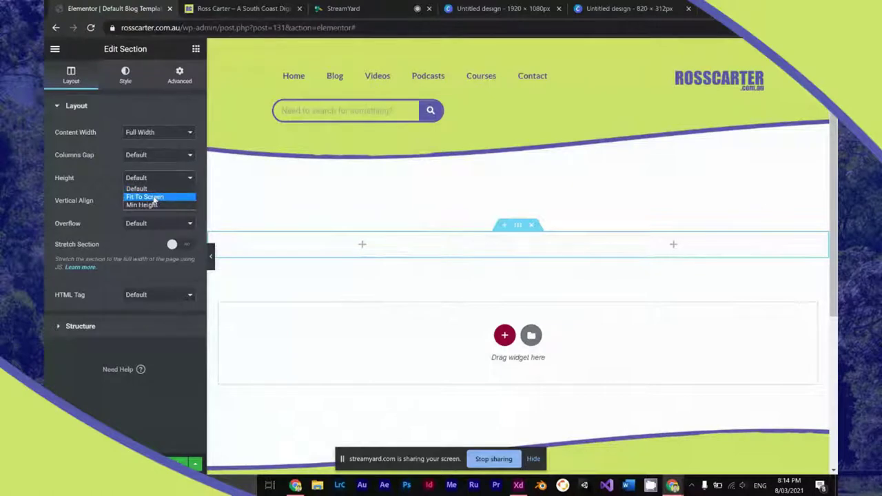
{"action": "left_click", "coordinate": [162, 204]}
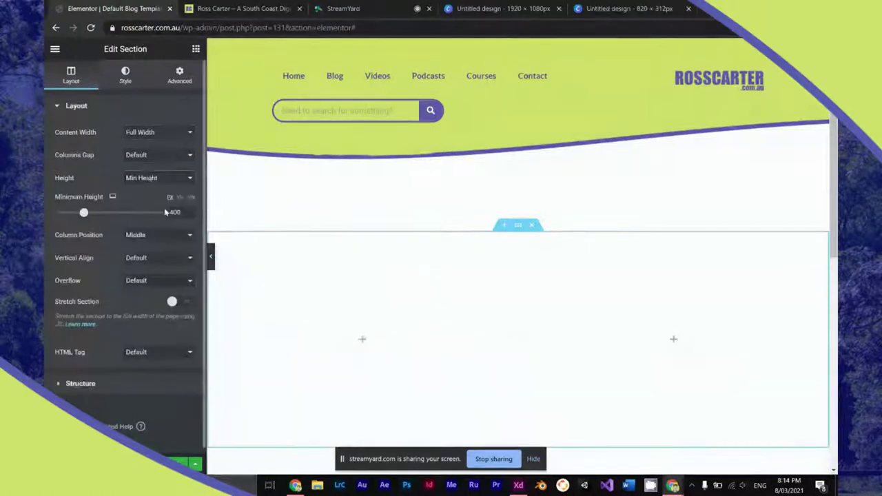
{"action": "left_click_drag", "start_coordinate": [83, 212], "coordinate": [104, 213]}
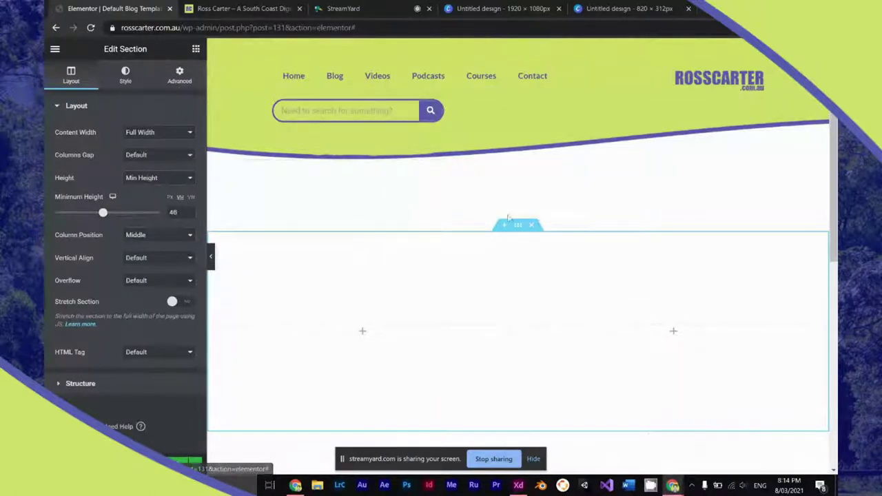
Step: Give the section a classic background overlay using the post's dynamic Featured Image and raise the overlay opacity
{"action": "left_click", "coordinate": [180, 76]}
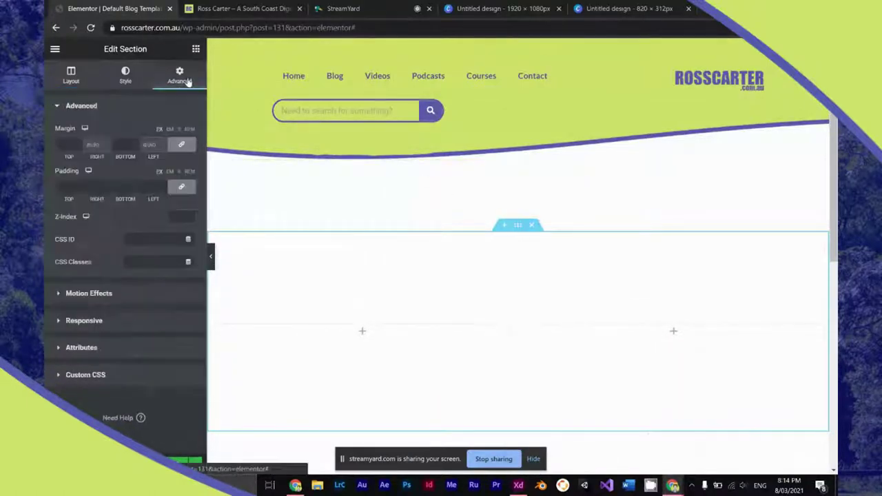
{"action": "left_click", "coordinate": [127, 79]}
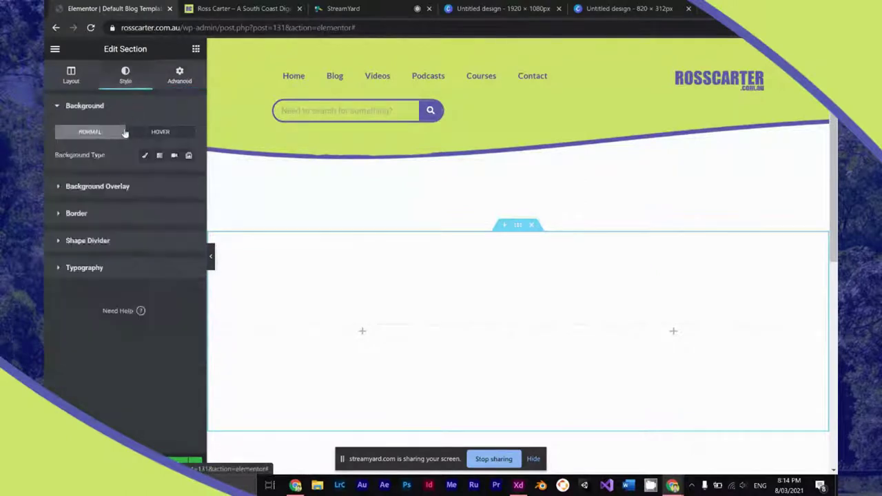
{"action": "left_click", "coordinate": [125, 187]}
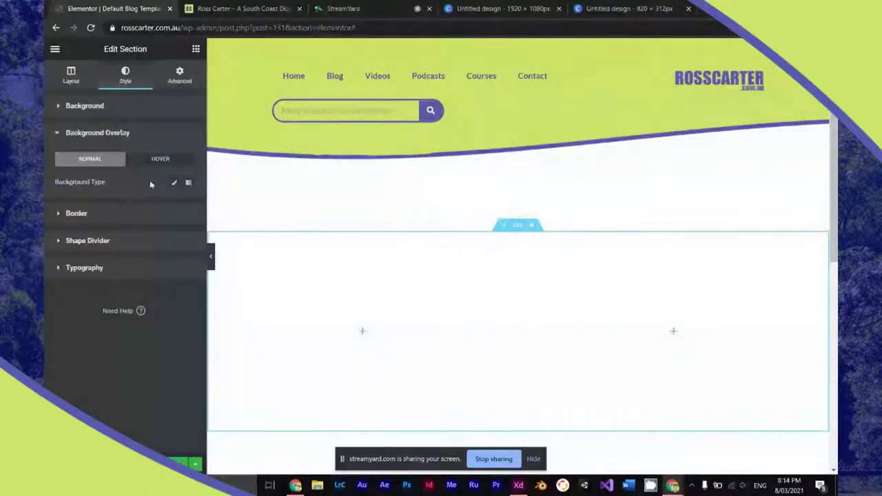
{"action": "left_click", "coordinate": [173, 183]}
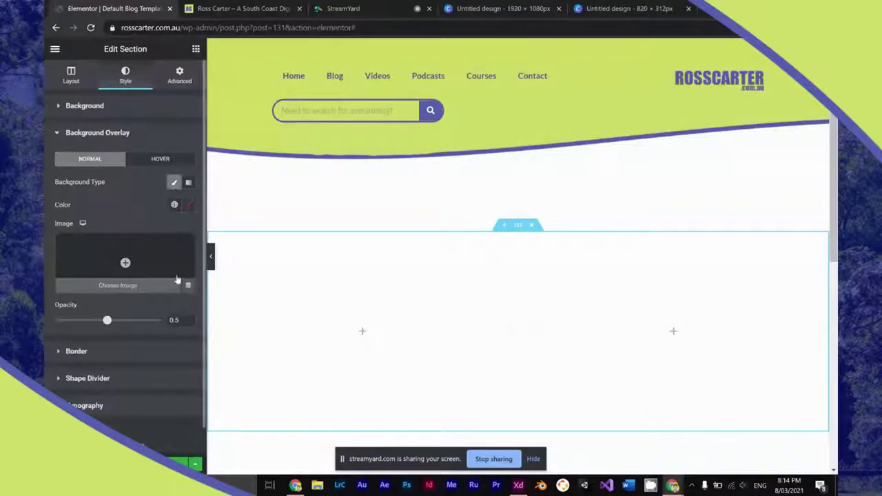
{"action": "left_click", "coordinate": [189, 285]}
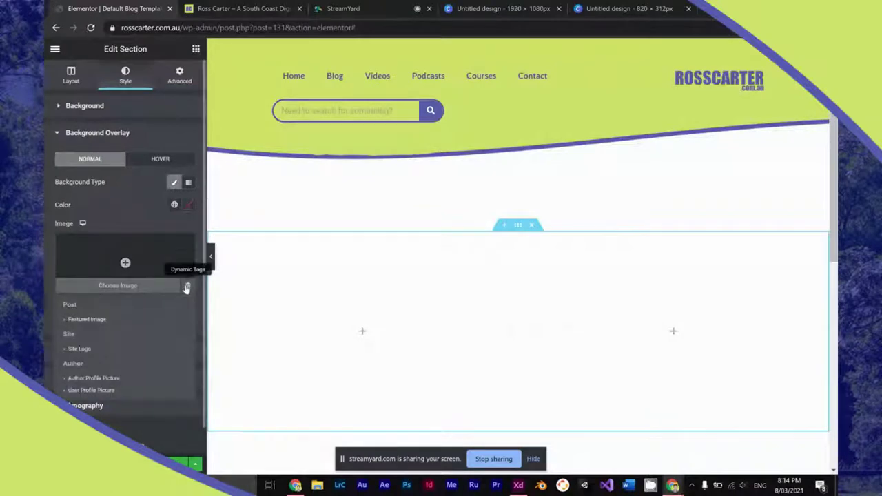
{"action": "left_click", "coordinate": [164, 321]}
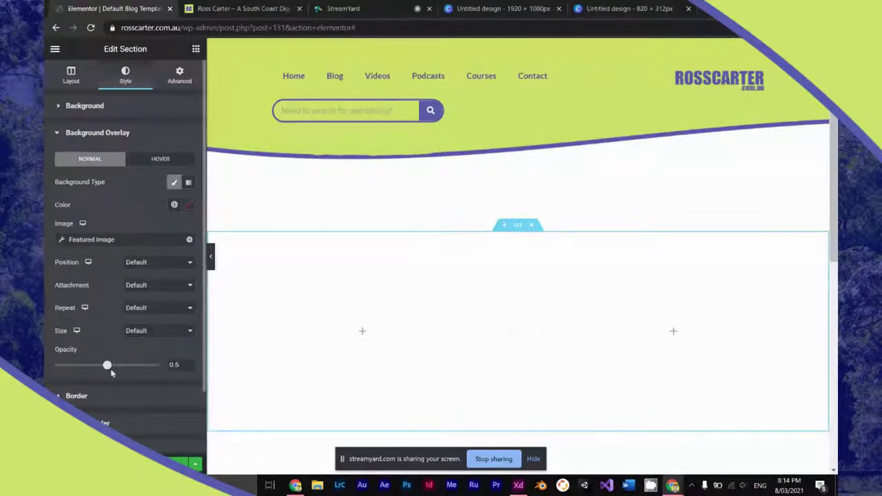
{"action": "left_click_drag", "start_coordinate": [107, 366], "coordinate": [153, 364]}
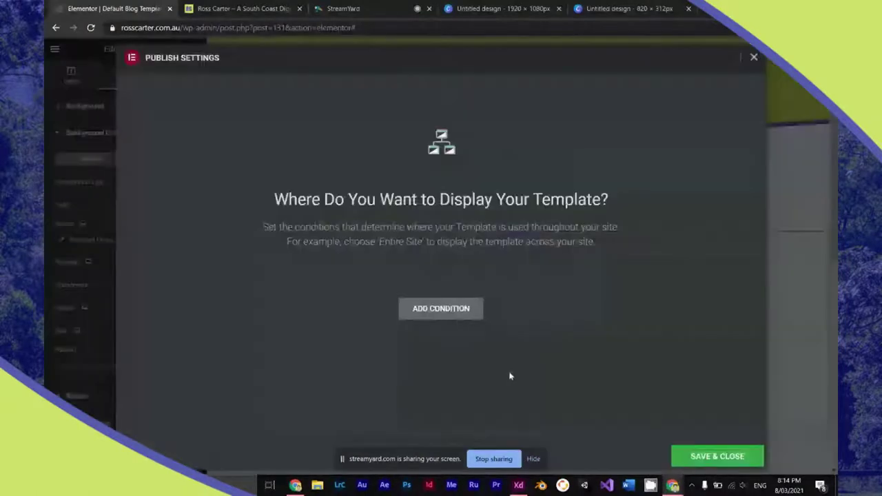
Step: Add a display condition that includes the template on posts In Category, with the Blog category selected
{"action": "left_click", "coordinate": [441, 308]}
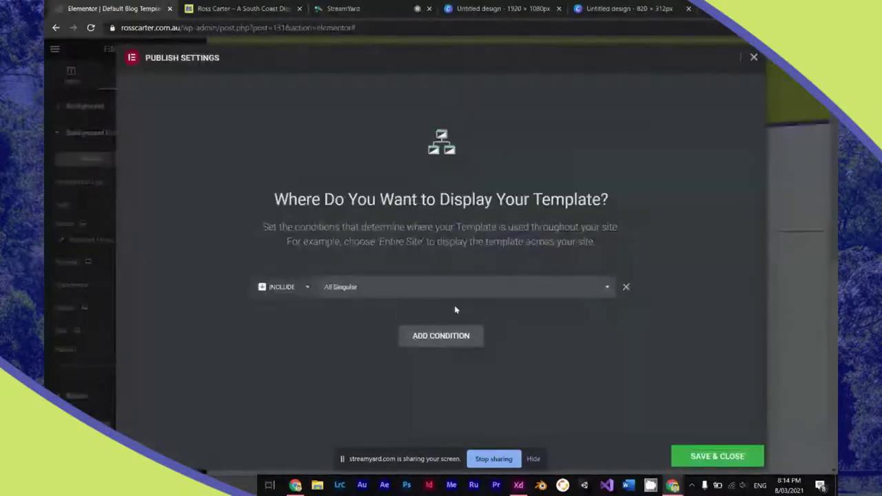
{"action": "left_click", "coordinate": [360, 293]}
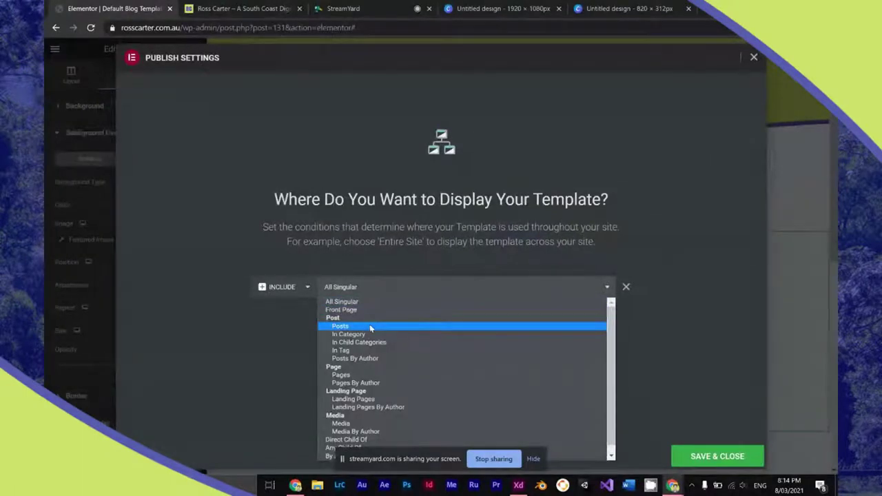
{"action": "left_click", "coordinate": [369, 325]}
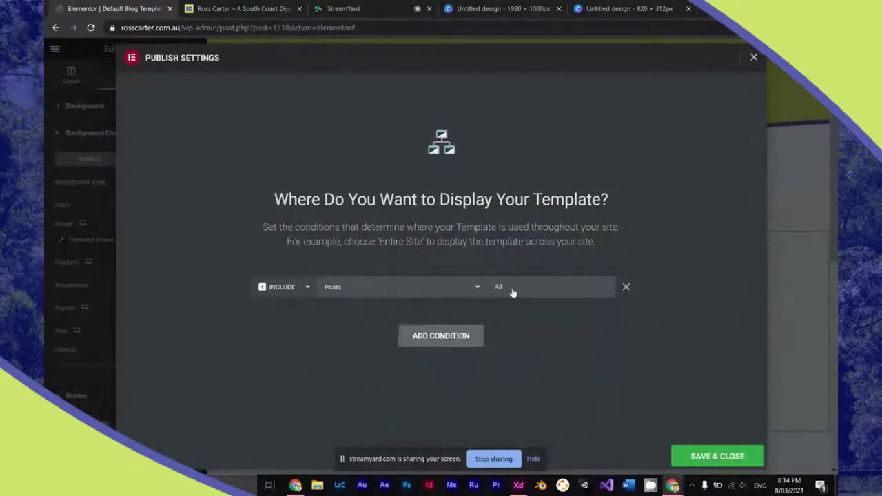
{"action": "left_click", "coordinate": [456, 289]}
{"action": "left_click", "coordinate": [432, 333]}
{"action": "left_click", "coordinate": [544, 294]}
{"action": "type", "text": "Bl"}
{"action": "left_click", "coordinate": [525, 321]}
Step: Add a second include condition for Posts, then save the conditions to publish the template
{"action": "left_click", "coordinate": [450, 334]}
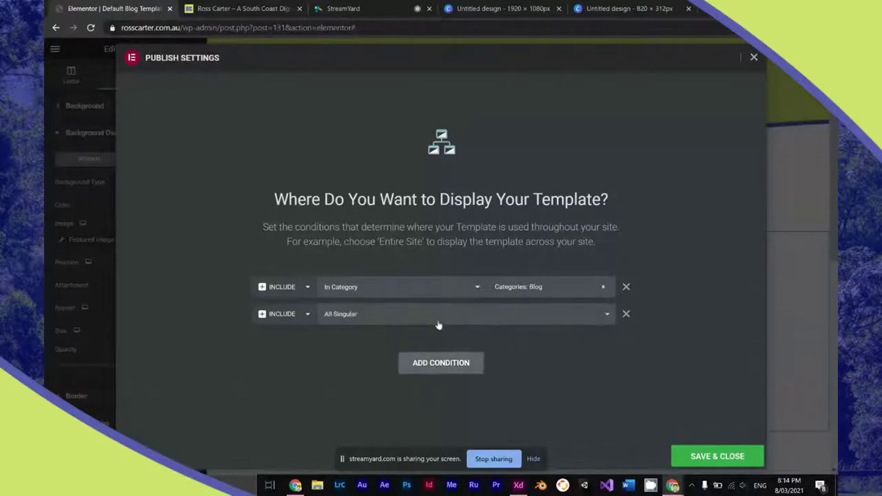
{"action": "left_click", "coordinate": [436, 319]}
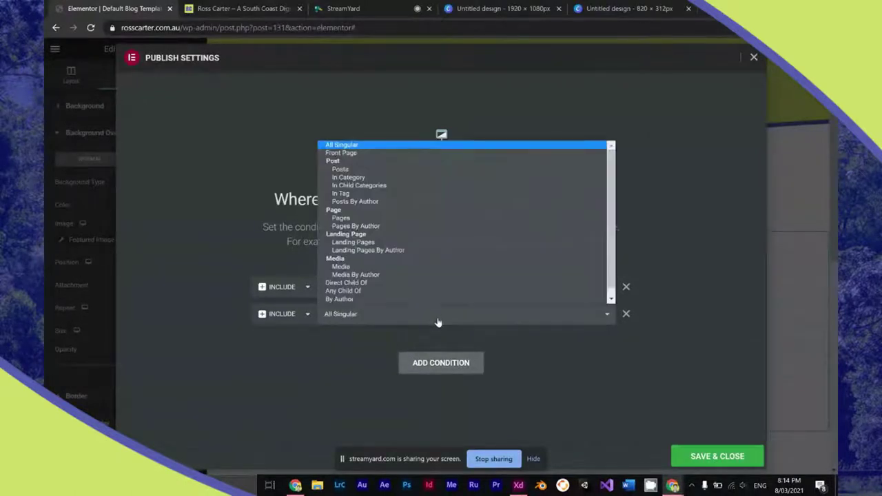
{"action": "left_click", "coordinate": [403, 169]}
{"action": "left_click", "coordinate": [709, 458]}
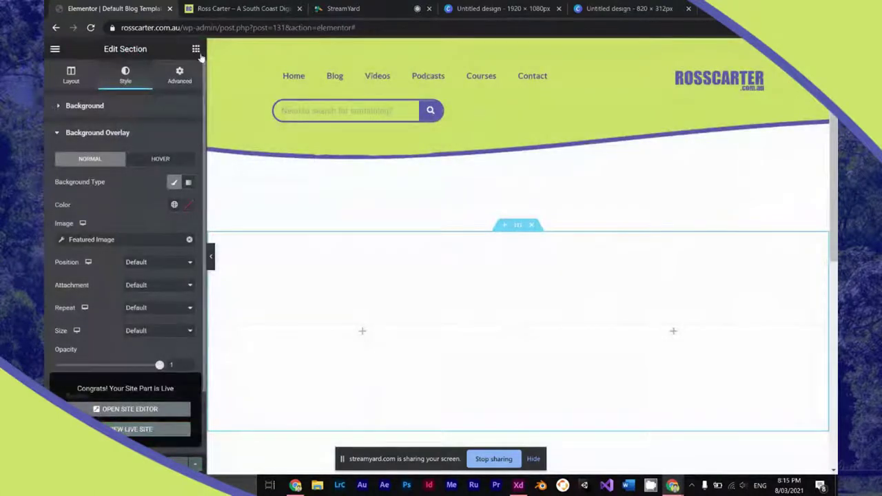
Step: Copy the site's wp-admin address from the editor URL and open the WordPress dashboard in a new browser tab
{"action": "left_click", "coordinate": [233, 28]}
{"action": "left_click", "coordinate": [234, 29]}
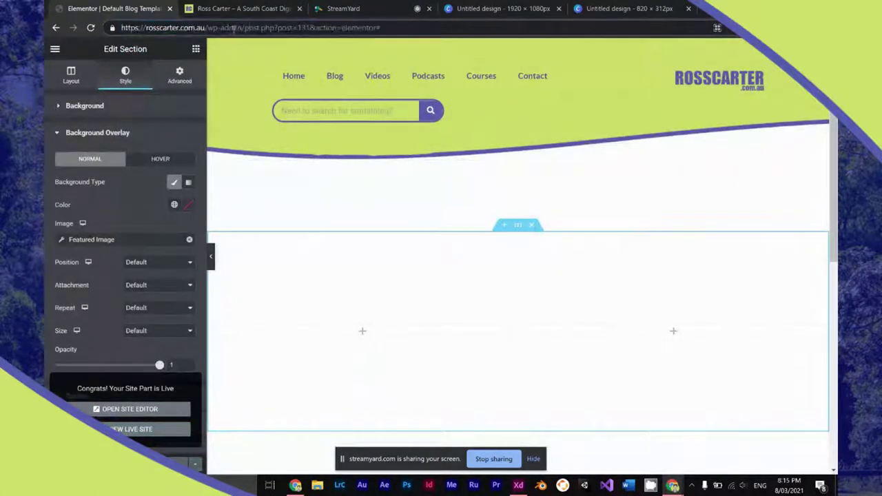
{"action": "left_click_drag", "start_coordinate": [245, 28], "coordinate": [55, 28]}
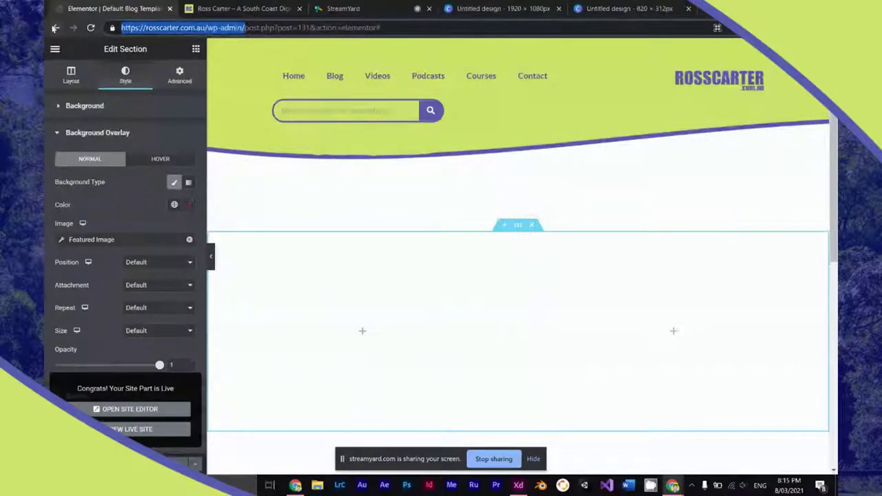
{"action": "key", "text": "ctrl+c"}
{"action": "key", "text": "ctrl+t"}
{"action": "key", "text": "ctrl+v"}
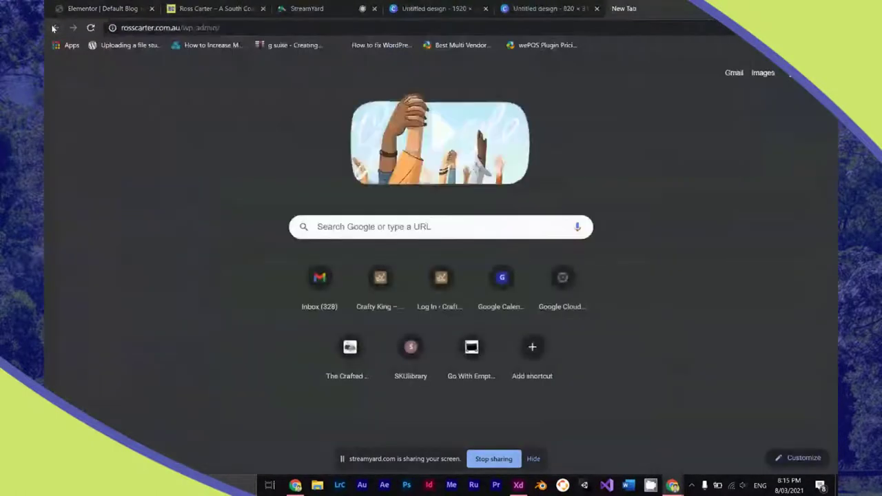
Step: Open app.adalo.com in another new browser tab
{"action": "key", "text": "ctrl+t"}
{"action": "type", "text": "app"}
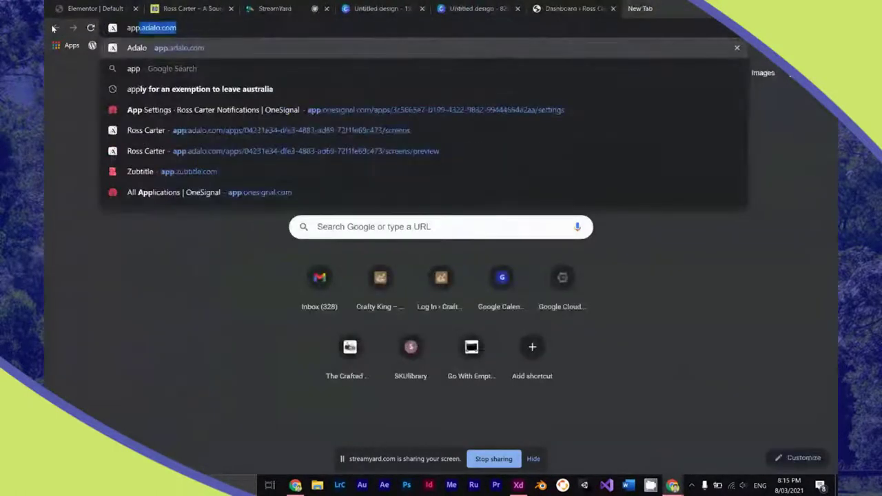
{"action": "key", "text": "Return"}
Step: Return to the WordPress dashboard and start adding a new post
{"action": "left_click", "coordinate": [551, 7]}
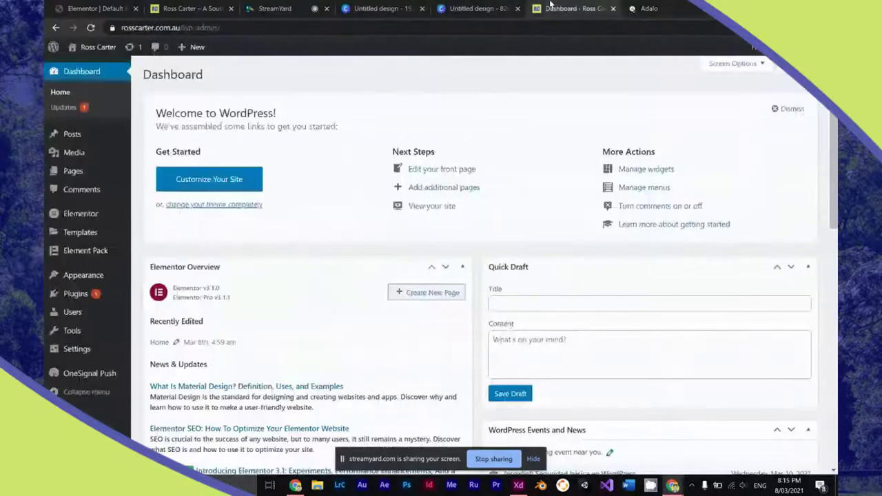
{"action": "mouse_move", "coordinate": [72, 134]}
{"action": "left_click", "coordinate": [160, 152]}
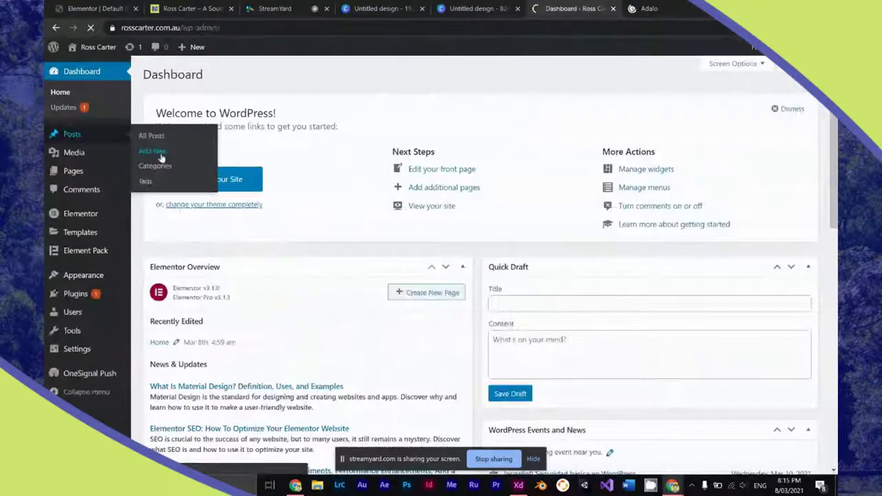
Step: Switch to StreamYard and choose the stream layout that shows the webcam beside the shared screen
{"action": "left_click", "coordinate": [649, 8]}
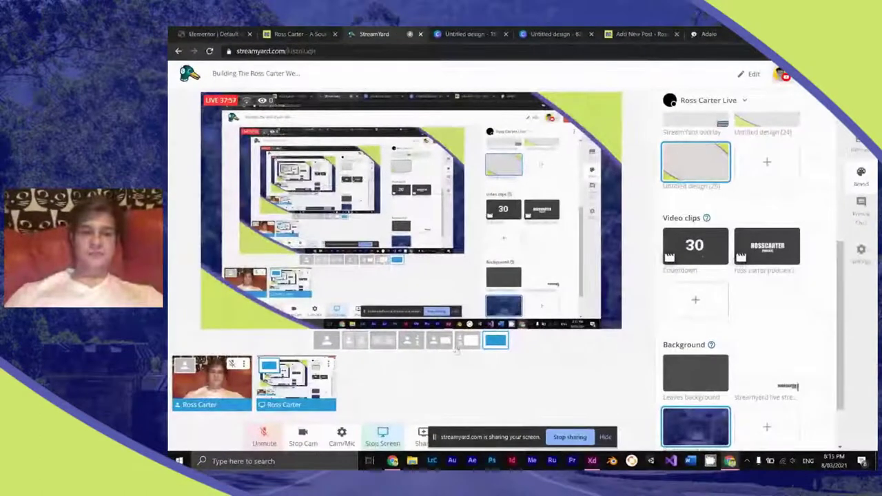
{"action": "left_click", "coordinate": [466, 341]}
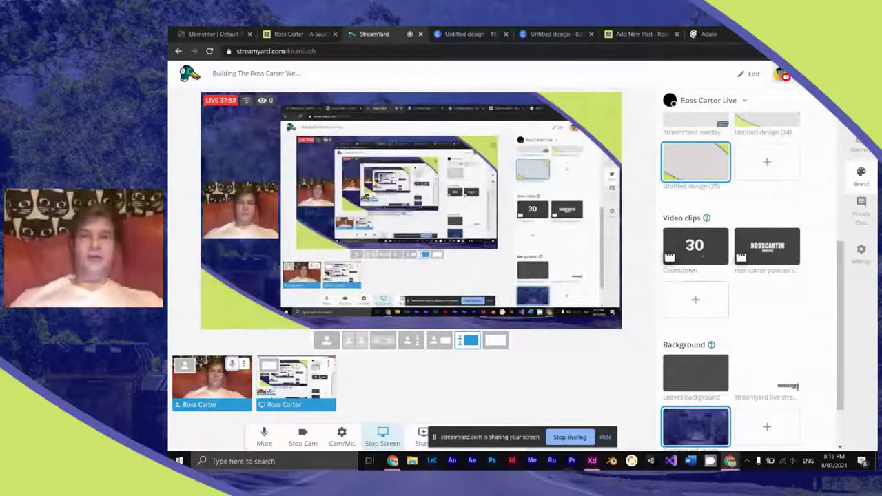
Step: Switch to Adalo and sign in with the prefilled account credentials
{"action": "left_click", "coordinate": [708, 34]}
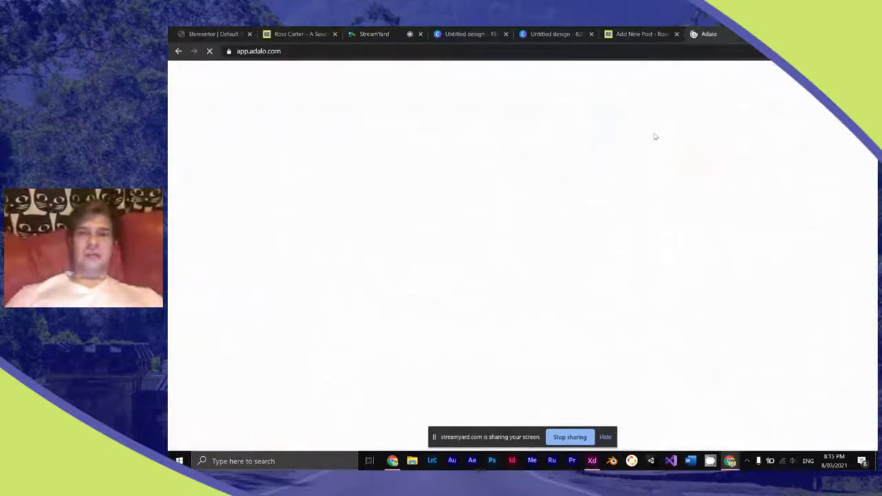
{"action": "left_click", "coordinate": [638, 34]}
{"action": "left_click", "coordinate": [709, 34]}
{"action": "left_click", "coordinate": [528, 223]}
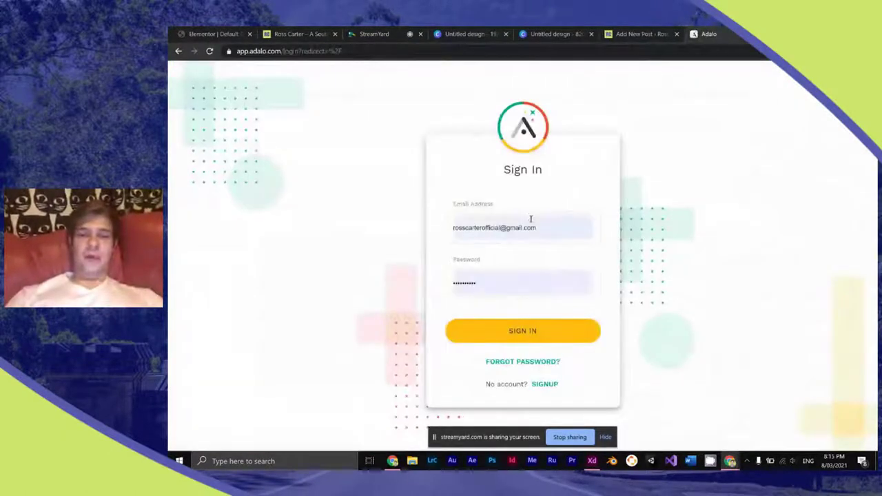
{"action": "key", "text": "Return"}
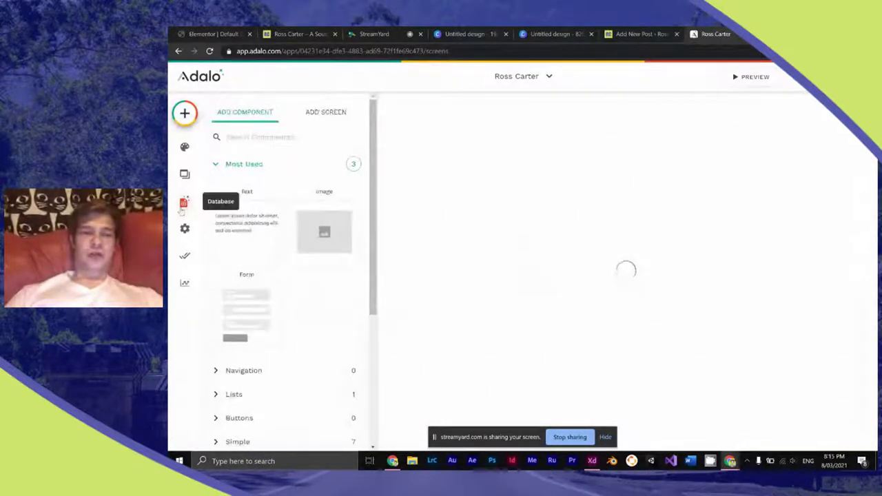
Step: Open the Visiting Canberra record in the Articles collection of the Adalo app's database
{"action": "left_click", "coordinate": [183, 204]}
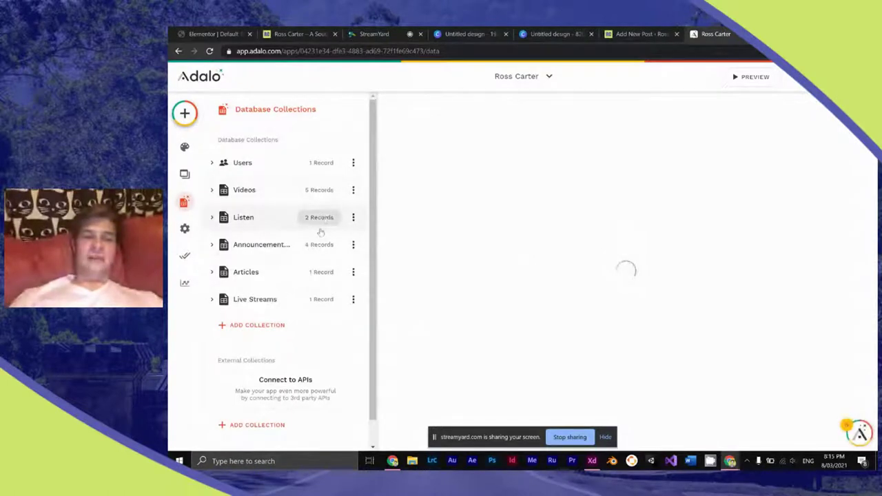
{"action": "left_click", "coordinate": [320, 276]}
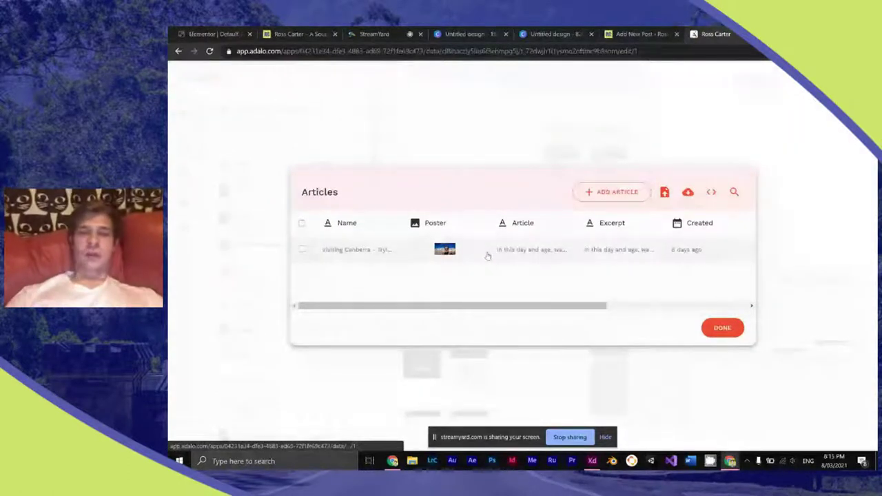
{"action": "left_click", "coordinate": [487, 253]}
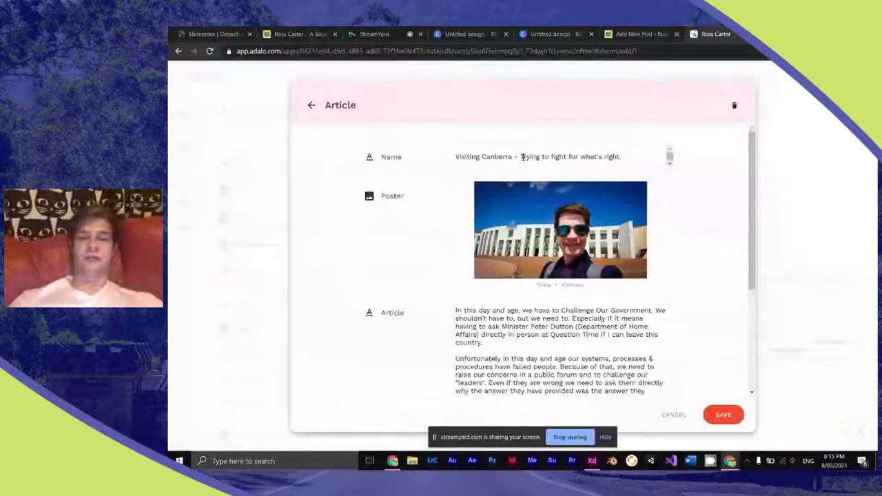
Step: Copy the Adalo article's name and body text into the new WordPress post and assign it to the Blog category
{"action": "left_click", "coordinate": [638, 34]}
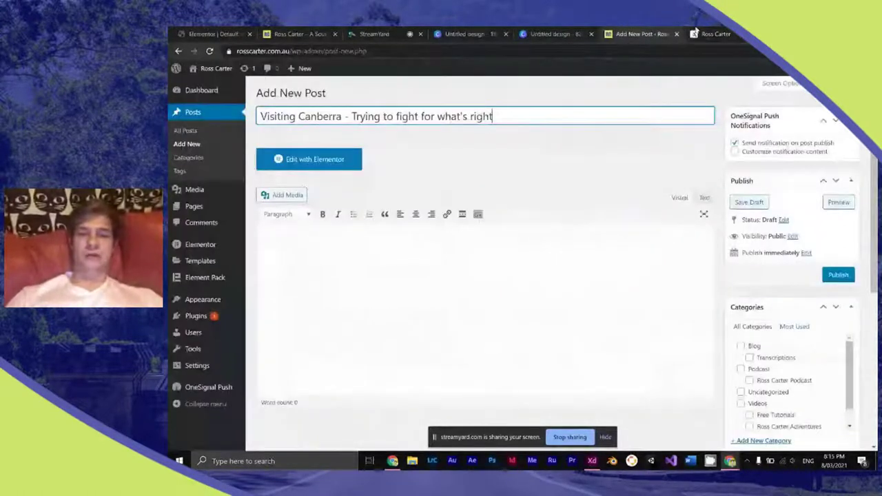
{"action": "left_click", "coordinate": [694, 32]}
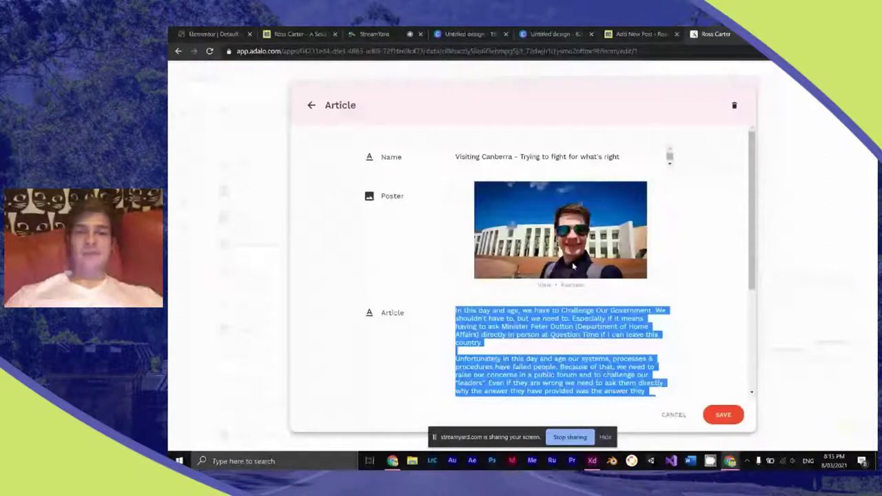
{"action": "key", "text": "ctrl+shift+Tab"}
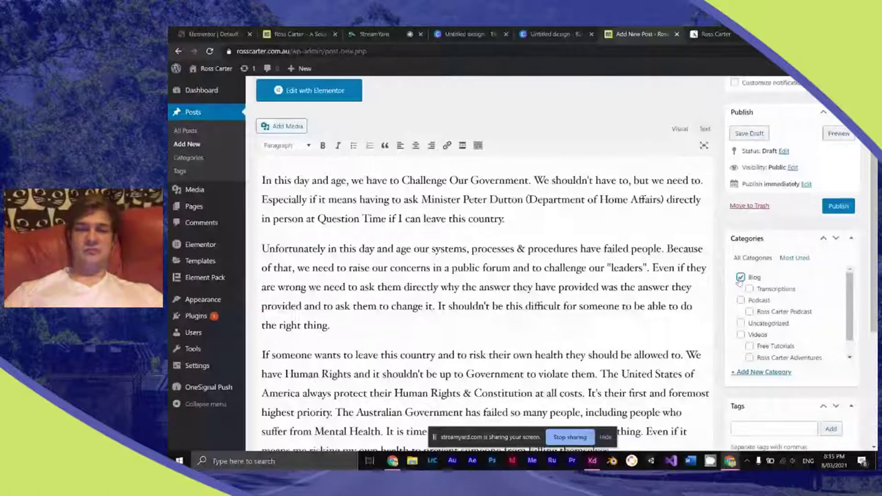
Step: Download the article's poster from Adalo and set it as the post's featured image, with alt text describing the author visiting Canberra
{"action": "key", "text": "ctrl+Tab"}
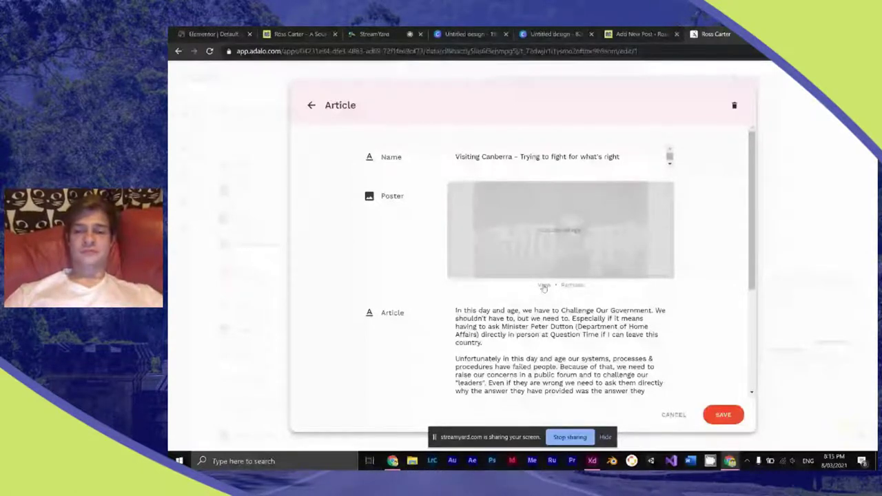
{"action": "left_click", "coordinate": [632, 34]}
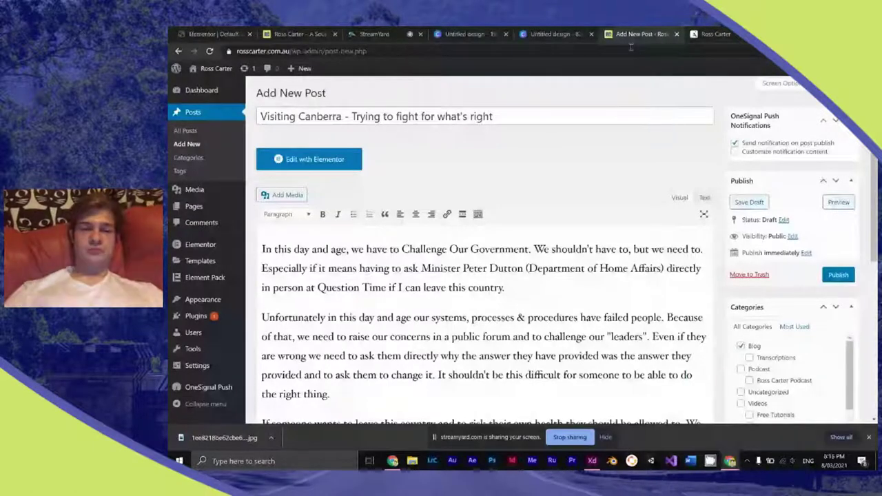
{"action": "left_click_drag", "start_coordinate": [224, 437], "coordinate": [416, 266]}
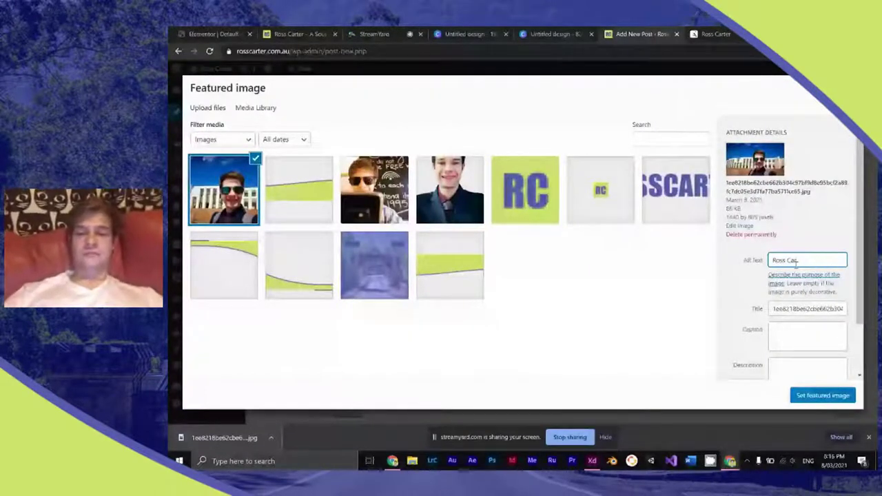
{"action": "type", "text": "ter visiting Canberra"}
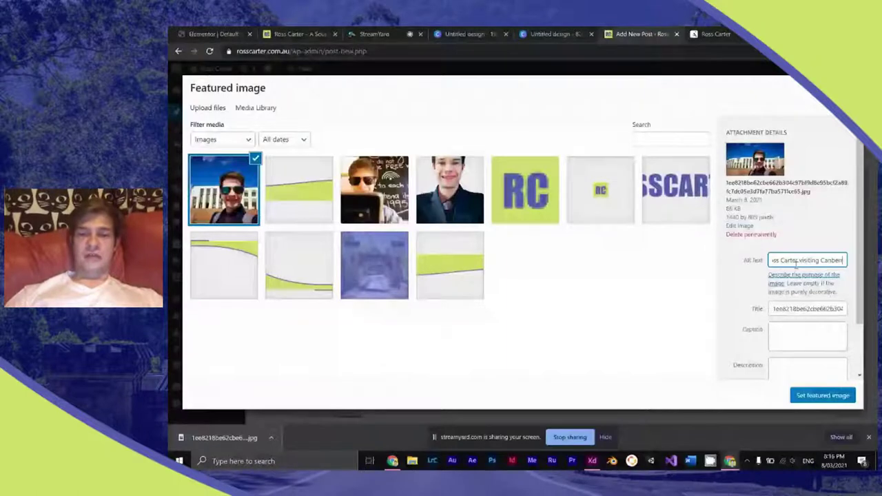
{"action": "left_click", "coordinate": [821, 395]}
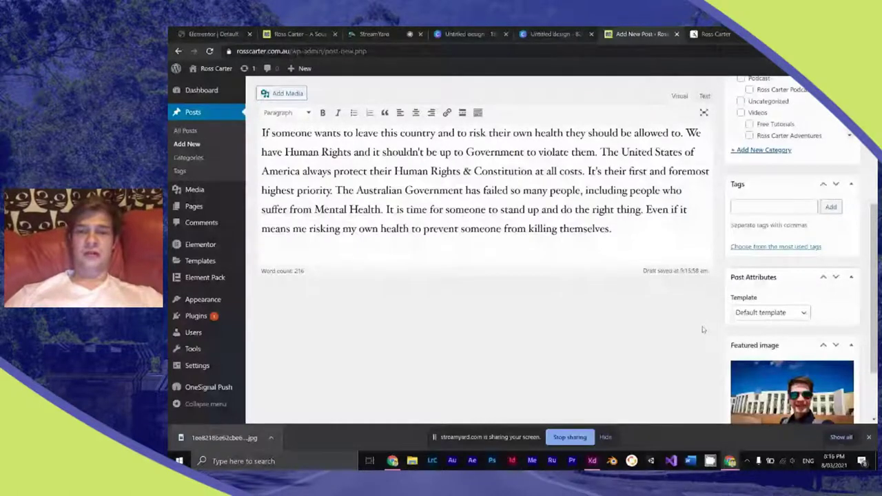
Step: Enable the Excerpt and Custom Fields elements in the post's screen options, then publish the post
{"action": "scroll", "coordinate": [702, 330], "scroll_direction": "up", "scroll_amount": 5}
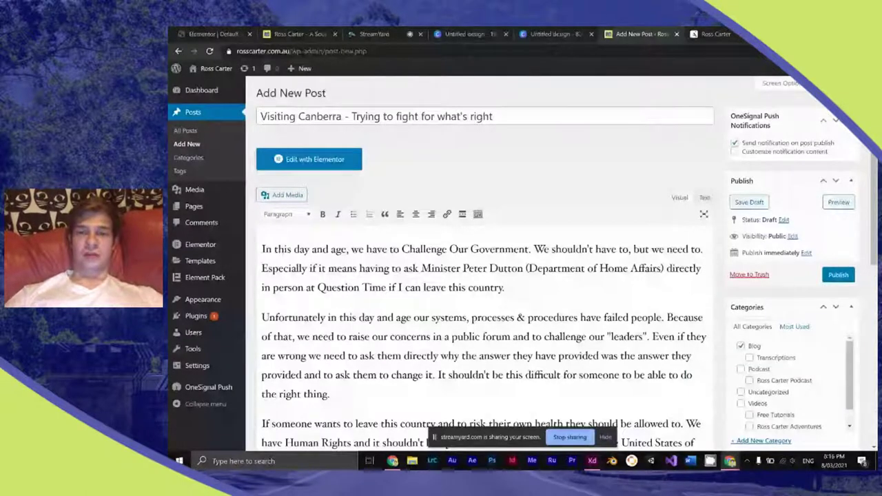
{"action": "left_click", "coordinate": [780, 82]}
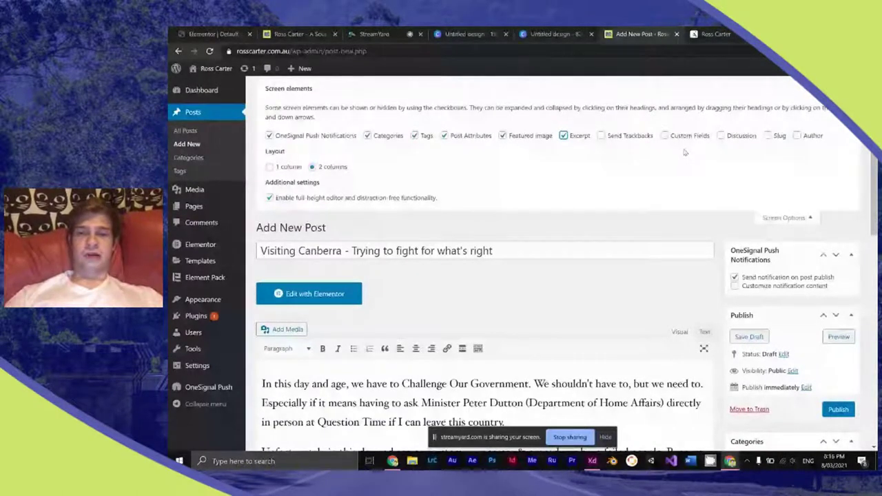
{"action": "left_click", "coordinate": [784, 217]}
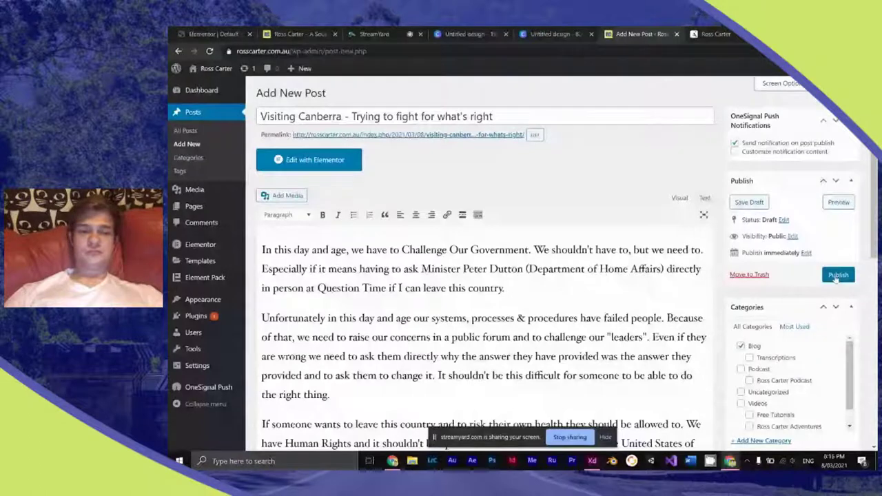
{"action": "left_click", "coordinate": [838, 275]}
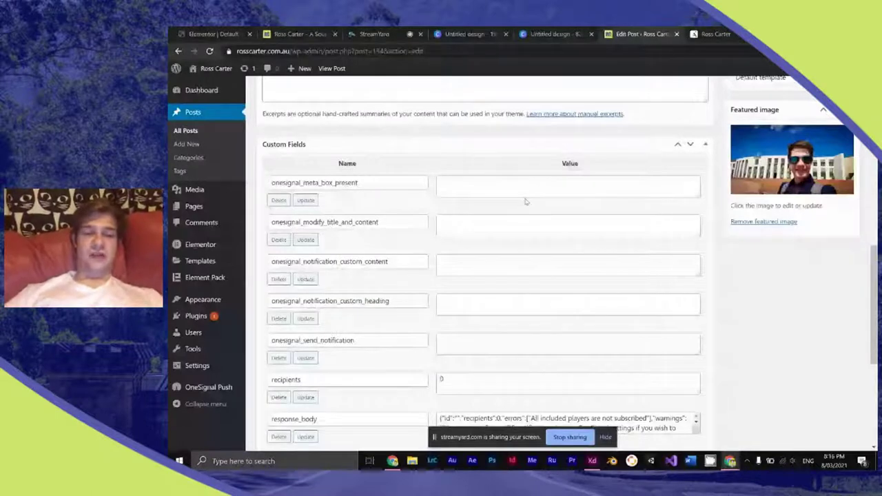
Step: Add a custom field named square-featured-image to the post, leaving its value empty
{"action": "scroll", "coordinate": [525, 201], "scroll_direction": "down", "scroll_amount": 4}
{"action": "left_click", "coordinate": [283, 291]}
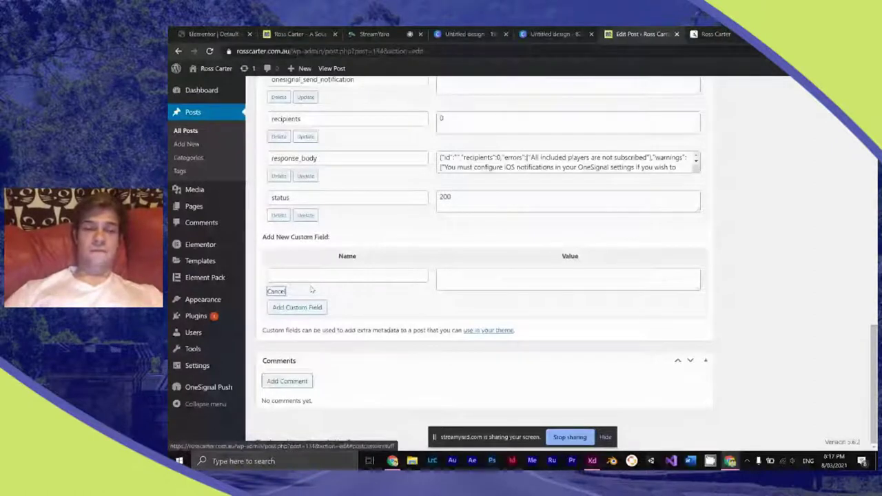
{"action": "left_click", "coordinate": [318, 275]}
{"action": "type", "text": "squ"}
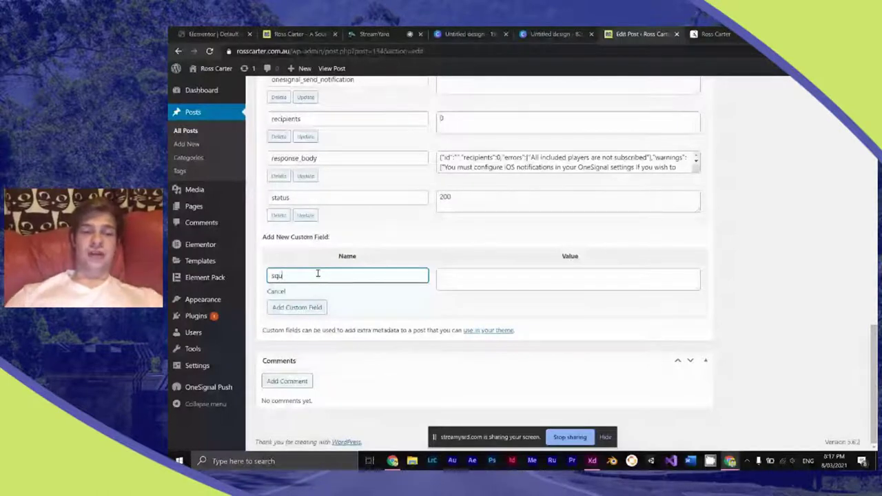
{"action": "type", "text": "are-featured-image"}
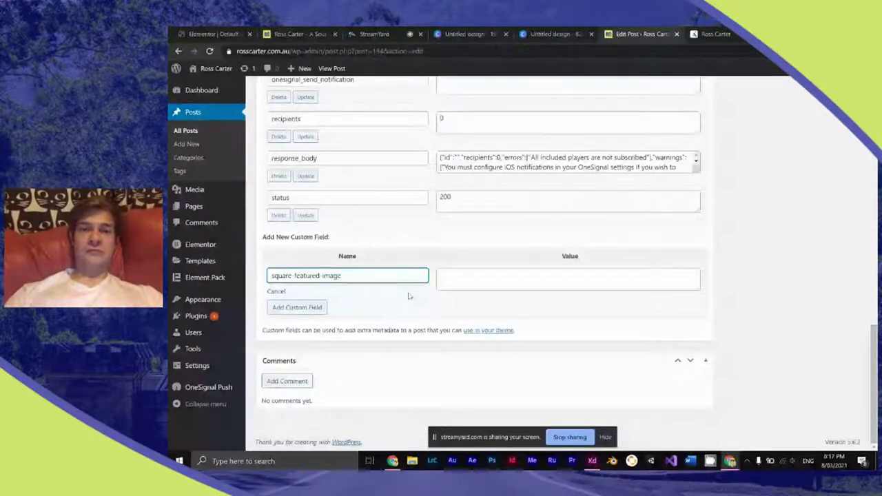
{"action": "key", "text": "Return"}
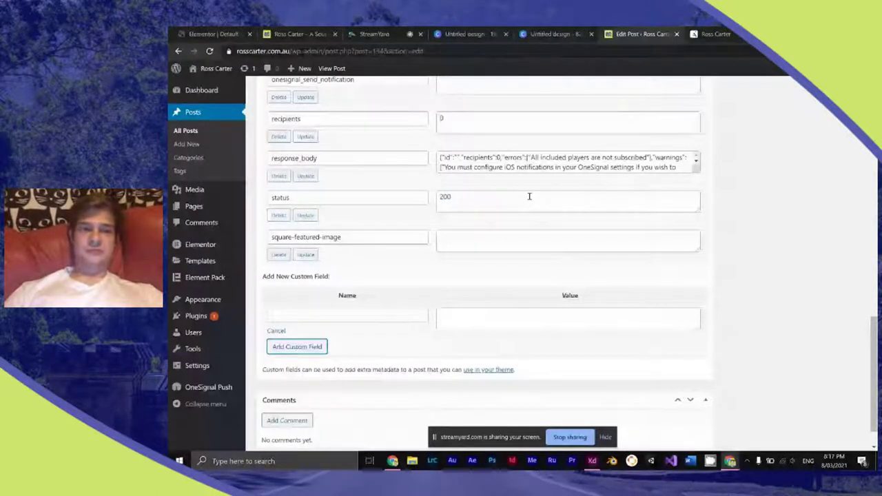
Step: Switch to Canva and fill page 1 of Instagram Design New with the Canberra photo, repositioning it behind the curved green corners
{"action": "left_click", "coordinate": [465, 34]}
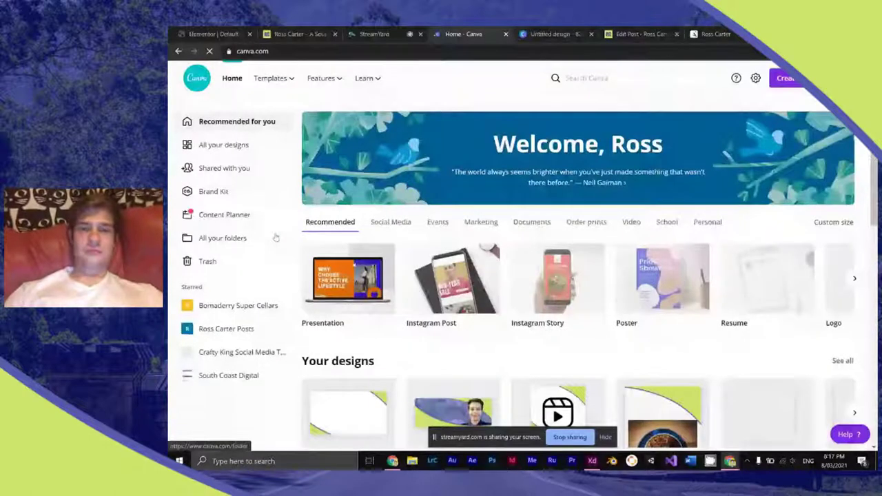
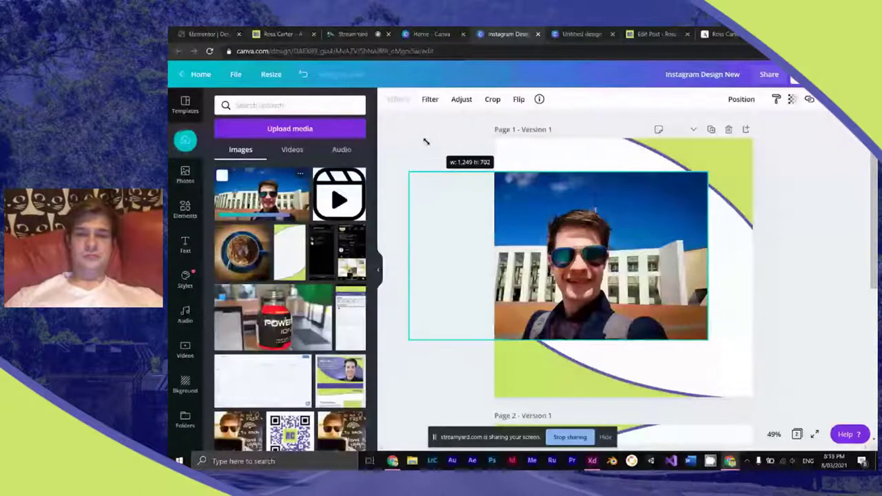
{"action": "left_click_drag", "start_coordinate": [426, 141], "coordinate": [615, 140]}
{"action": "key", "text": "ctrl+minus"}
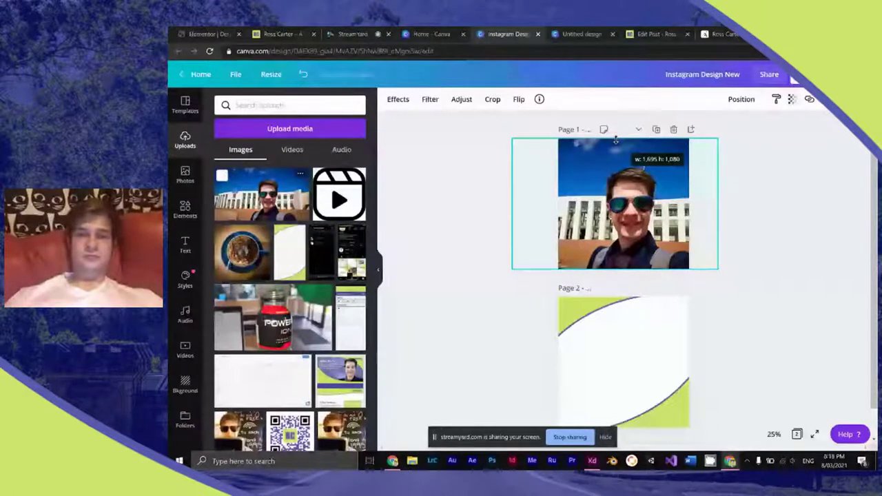
{"action": "key", "text": "ctrl+v"}
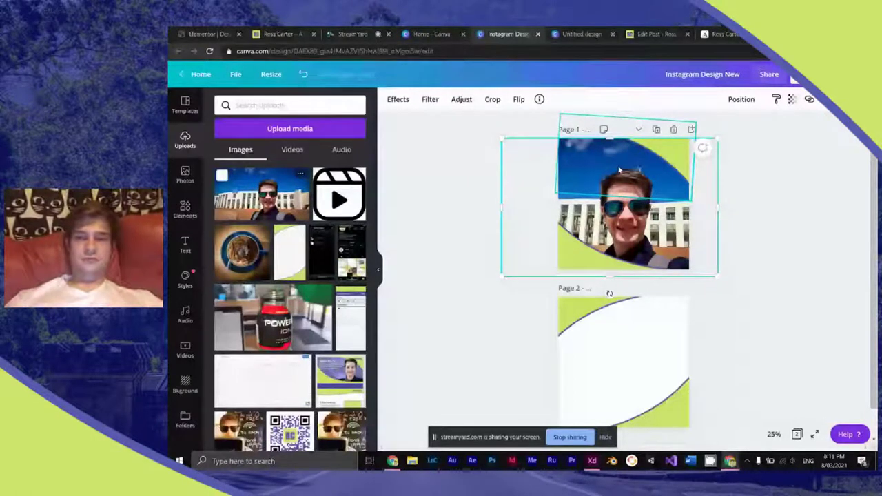
{"action": "key", "text": "Escape"}
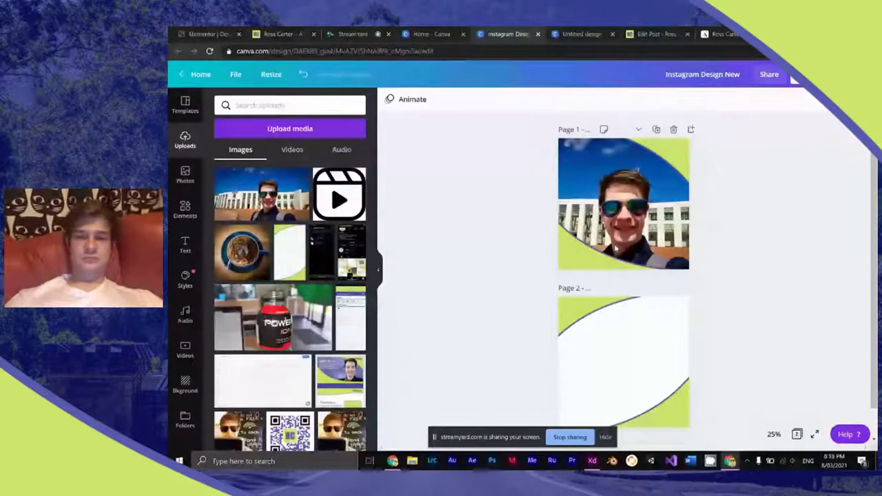
{"action": "double_click", "coordinate": [632, 195]}
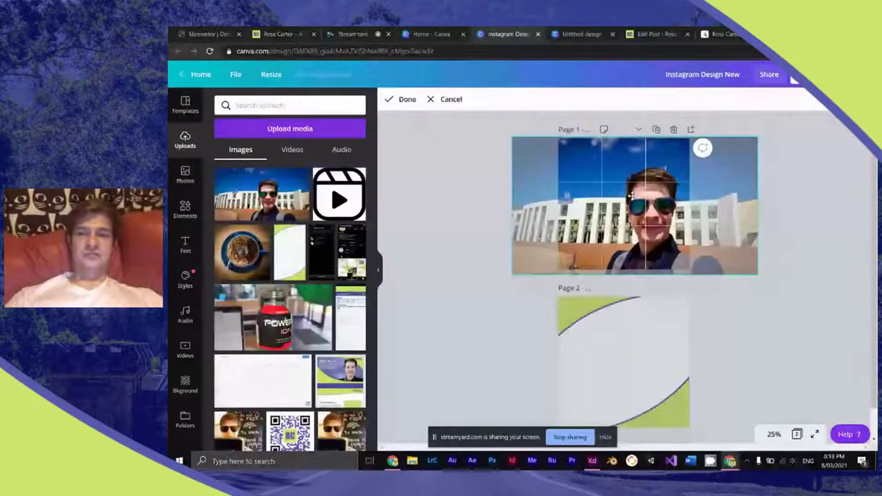
{"action": "left_click", "coordinate": [695, 265]}
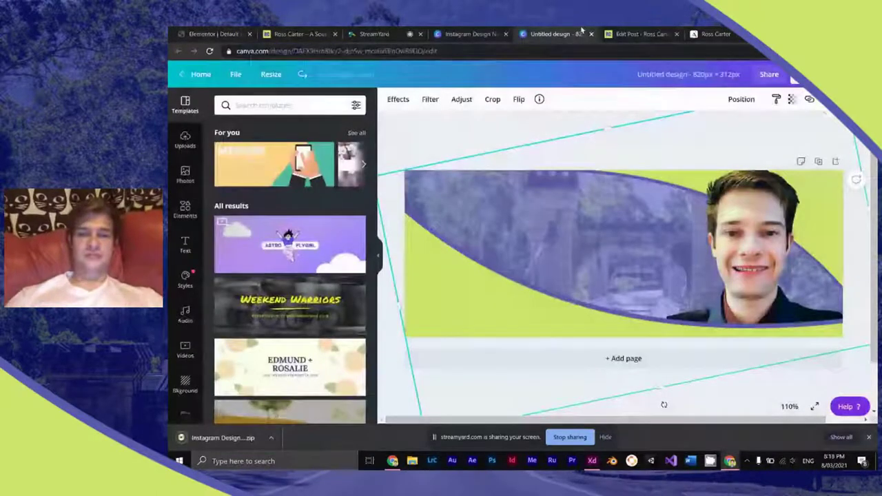
Step: Return to the WordPress post editor and open the Upload New Media page in a separate tab
{"action": "key", "text": "ctrl+Tab"}
{"action": "scroll", "coordinate": [589, 118], "scroll_direction": "down", "scroll_amount": 15}
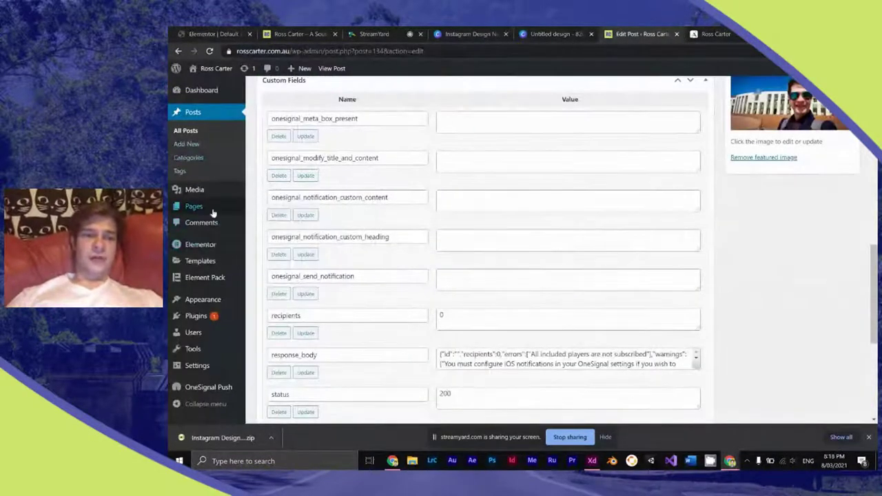
{"action": "mouse_move", "coordinate": [207, 190]}
{"action": "right_click", "coordinate": [265, 205]}
{"action": "left_click", "coordinate": [295, 208]}
{"action": "left_click", "coordinate": [651, 34]}
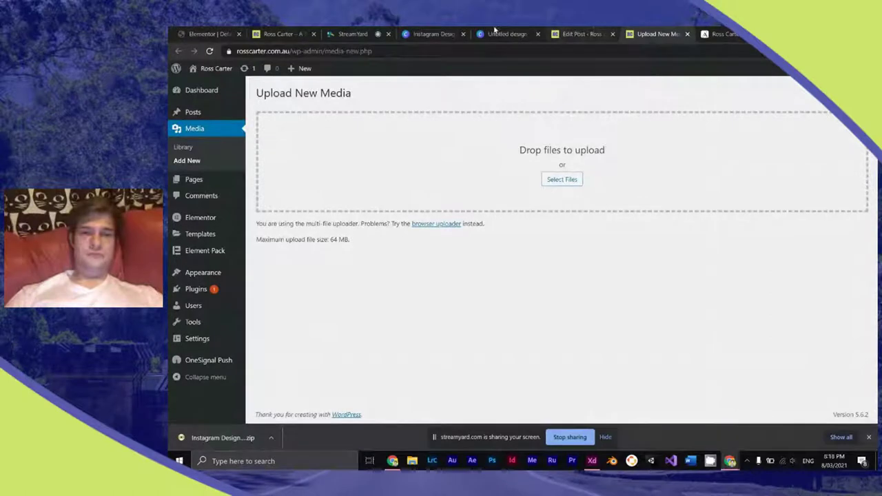
Step: Close the untitled Canva design and download only page 1 of Instagram Design New as a PNG
{"action": "left_click", "coordinate": [455, 32]}
{"action": "left_click", "coordinate": [500, 33]}
{"action": "left_click", "coordinate": [441, 33]}
{"action": "left_click", "coordinate": [538, 34]}
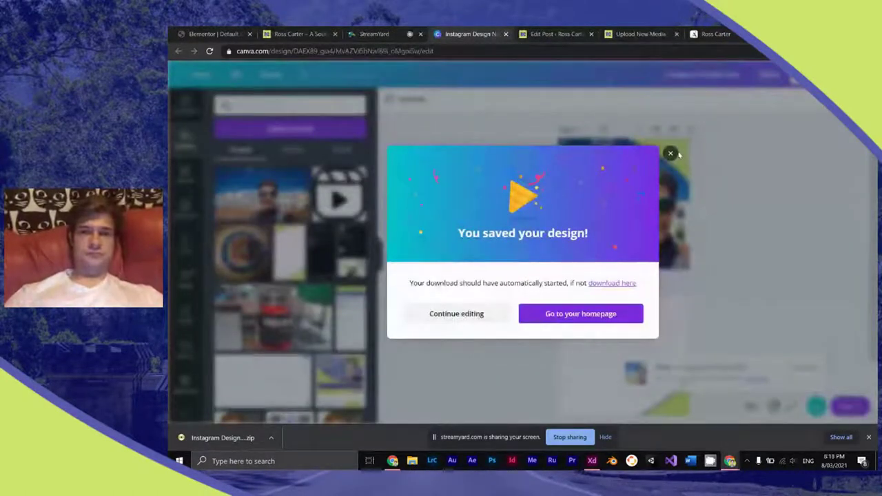
{"action": "left_click", "coordinate": [670, 153]}
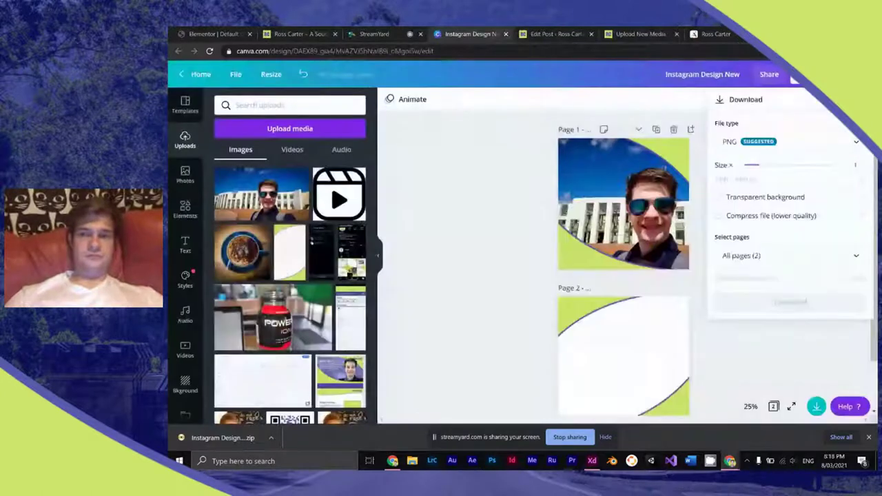
{"action": "left_click", "coordinate": [781, 257]}
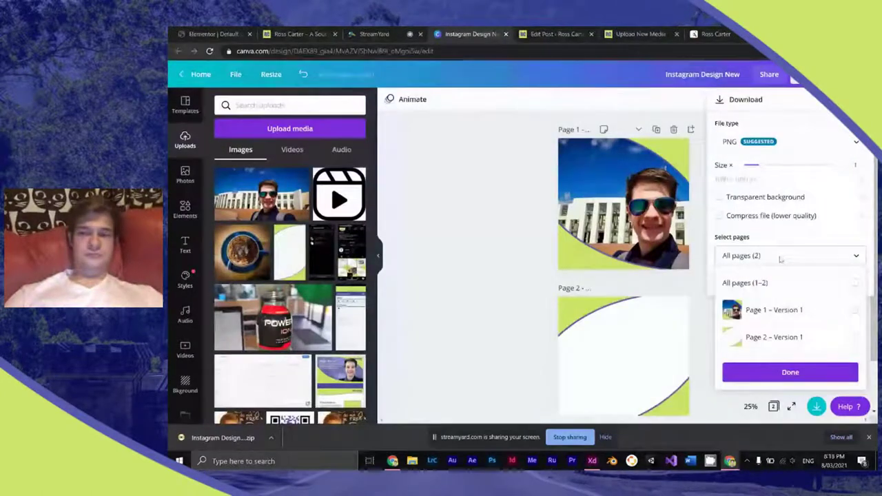
{"action": "left_click", "coordinate": [836, 310]}
{"action": "left_click", "coordinate": [802, 373]}
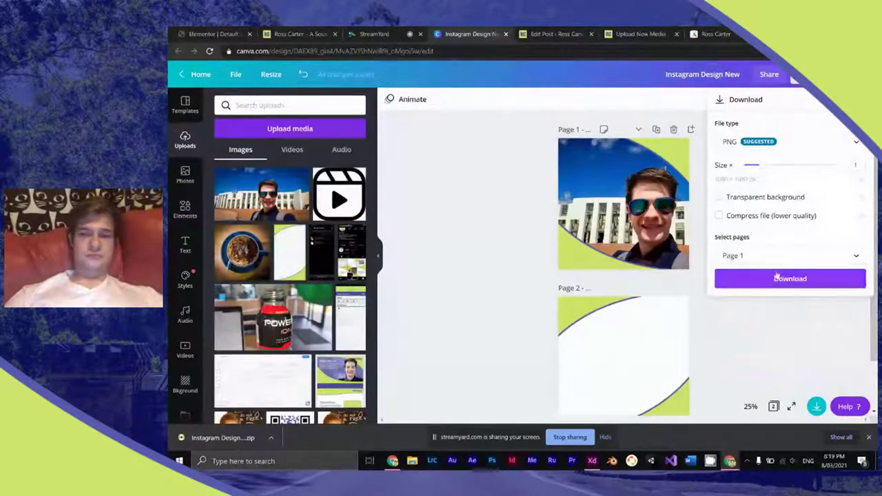
{"action": "left_click", "coordinate": [789, 278]}
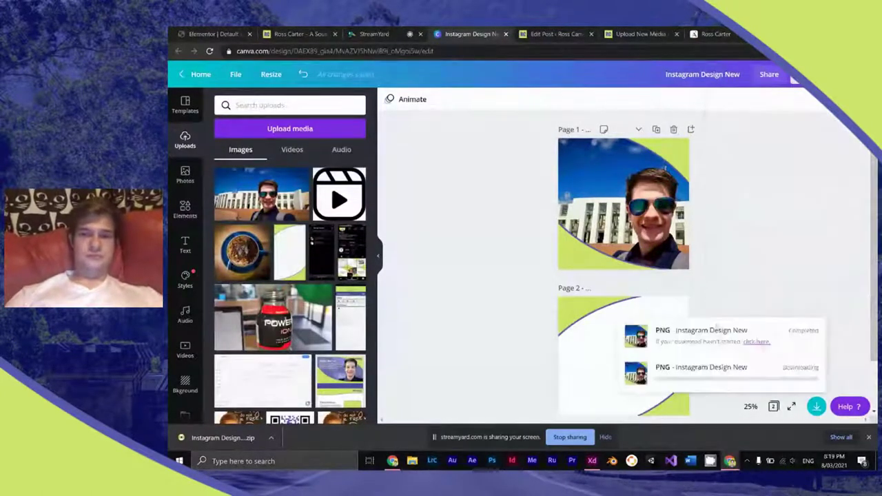
Step: Upload the downloaded Instagram Design PNG to the WordPress media library and copy its file URL
{"action": "left_click", "coordinate": [577, 32]}
{"action": "left_click", "coordinate": [638, 34]}
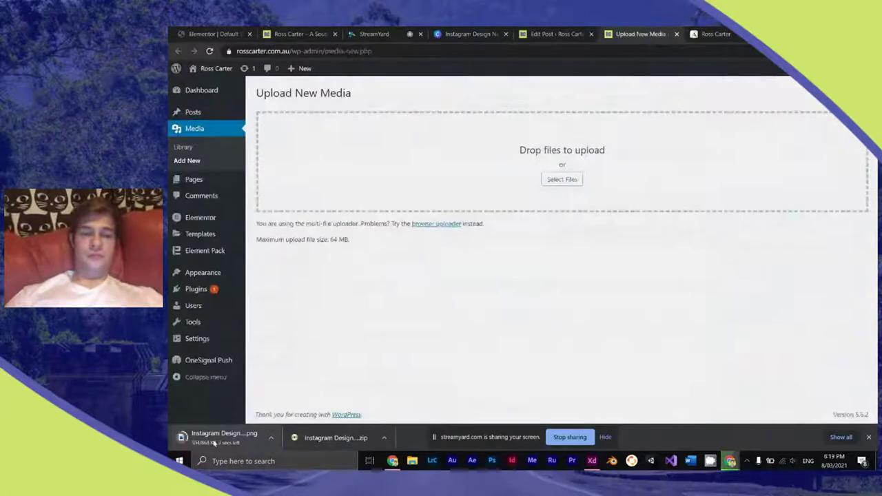
{"action": "left_click_drag", "start_coordinate": [213, 442], "coordinate": [484, 210]}
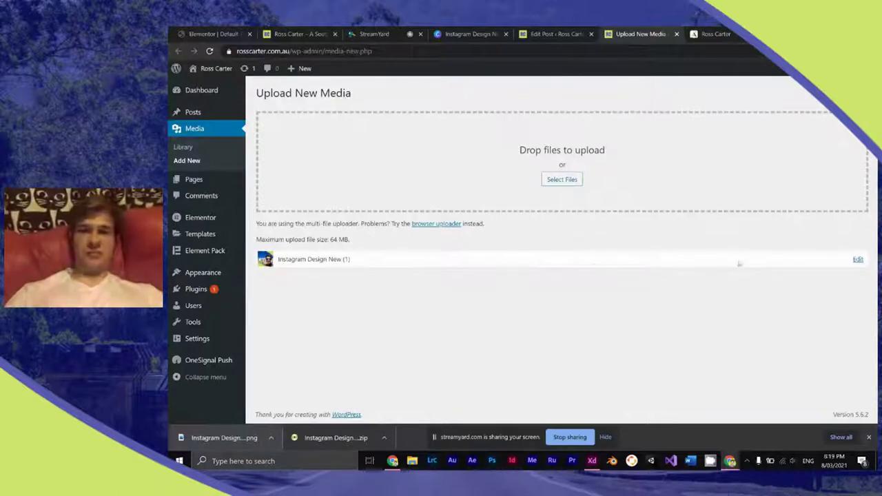
{"action": "left_click", "coordinate": [858, 260]}
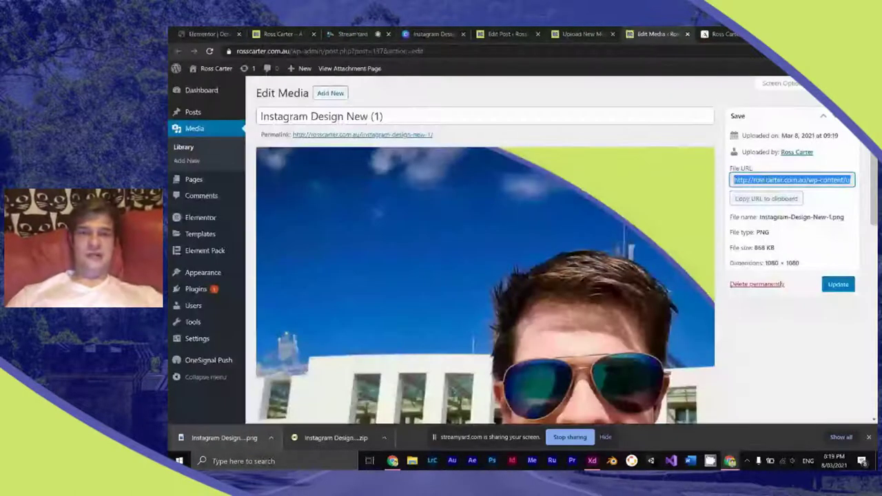
{"action": "key", "text": "ctrl+w"}
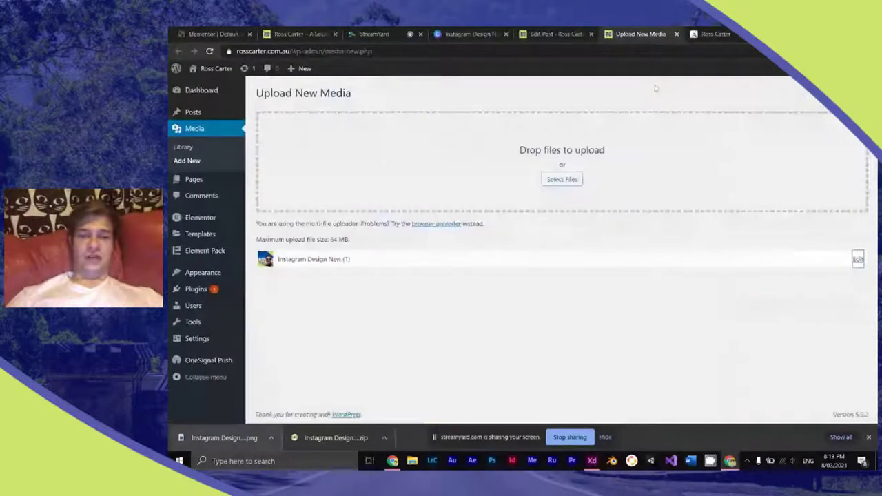
Step: Paste the copied Instagram-Design-New-1.png URL as the value of the post's square-featured-image custom field
{"action": "left_click", "coordinate": [469, 33]}
{"action": "left_click", "coordinate": [560, 31]}
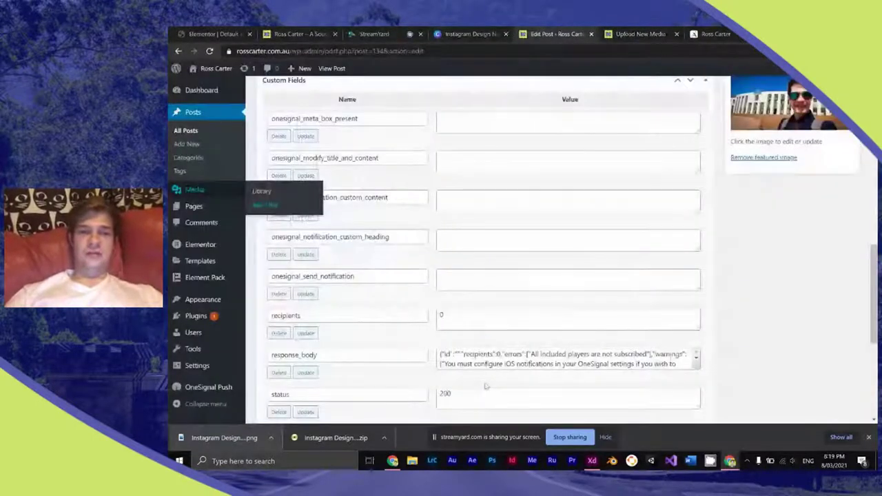
{"action": "scroll", "coordinate": [486, 386], "scroll_direction": "down", "scroll_amount": 5}
{"action": "left_click", "coordinate": [485, 173]}
{"action": "type", "text": "http://rosscarter.com.au/wp-content/uploads/2021/03/Instagram-Design-New-1.png"}
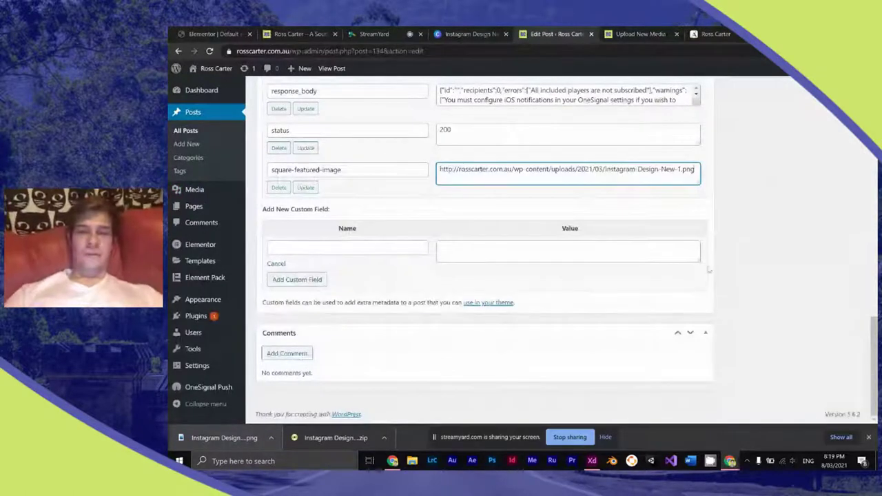
{"action": "left_click", "coordinate": [868, 437]}
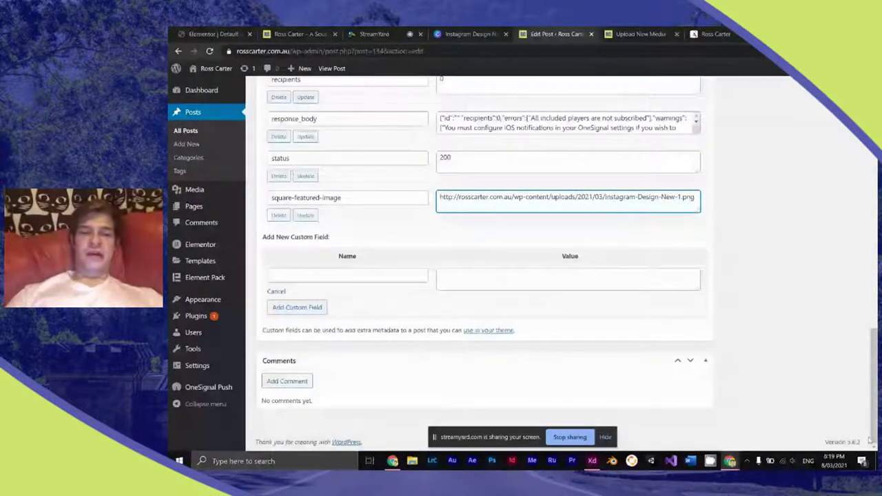
{"action": "scroll", "coordinate": [817, 376], "scroll_direction": "up", "scroll_amount": 2}
{"action": "triple_click", "coordinate": [376, 294]}
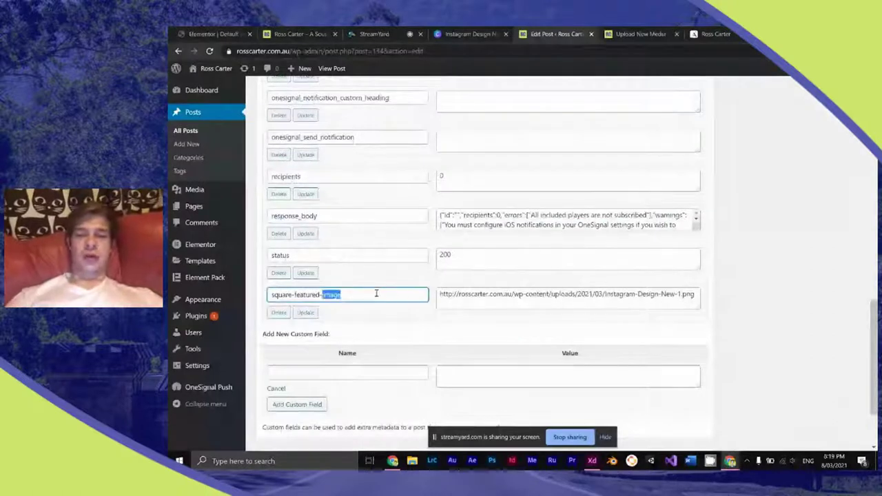
{"action": "triple_click", "coordinate": [475, 294]}
{"action": "left_click", "coordinate": [784, 290]}
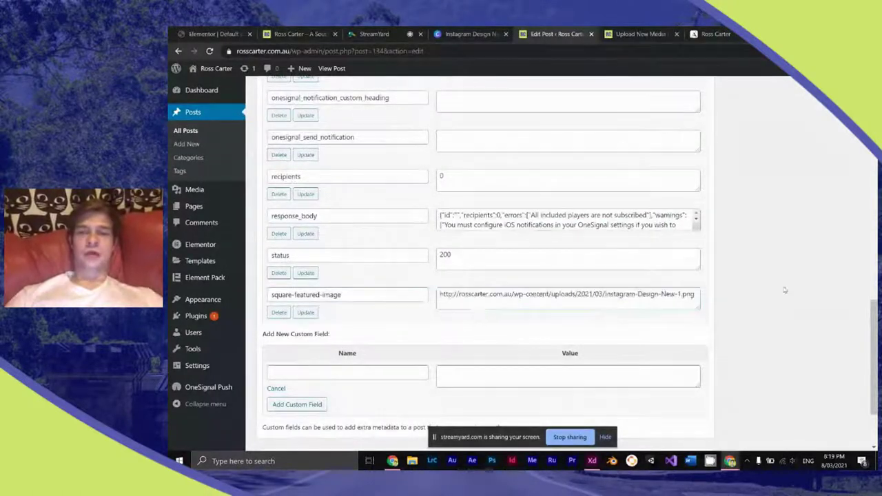
{"action": "scroll", "coordinate": [784, 290], "scroll_direction": "up", "scroll_amount": 3}
Step: Close the article record in Adalo and examine the Latest Articles cards on the app's home screen, then return to the WordPress post
{"action": "key", "text": "ctrl+9"}
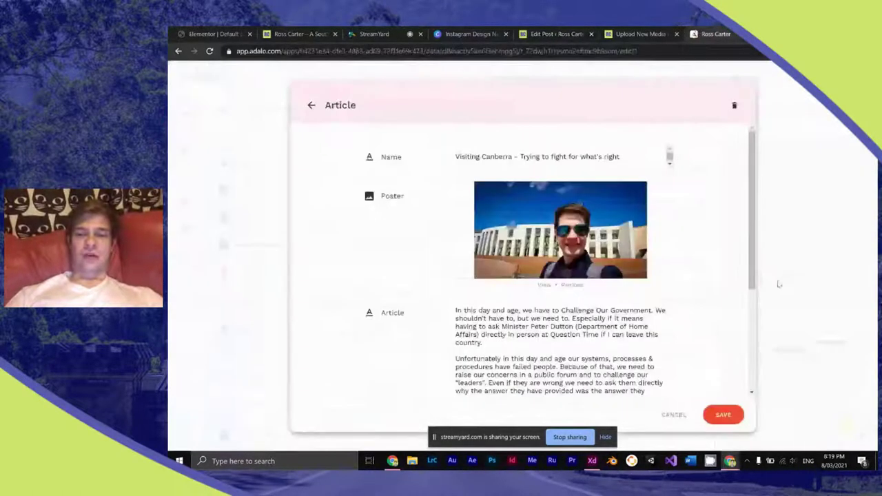
{"action": "left_click", "coordinate": [732, 418]}
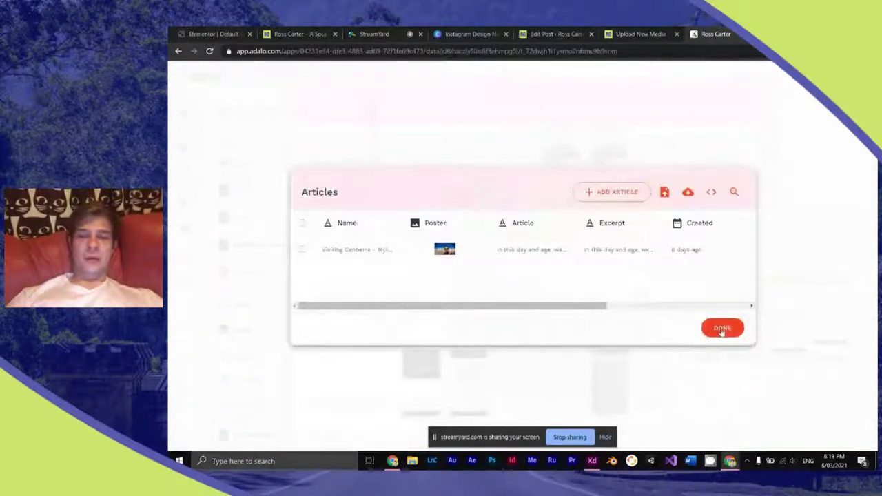
{"action": "left_click", "coordinate": [721, 327]}
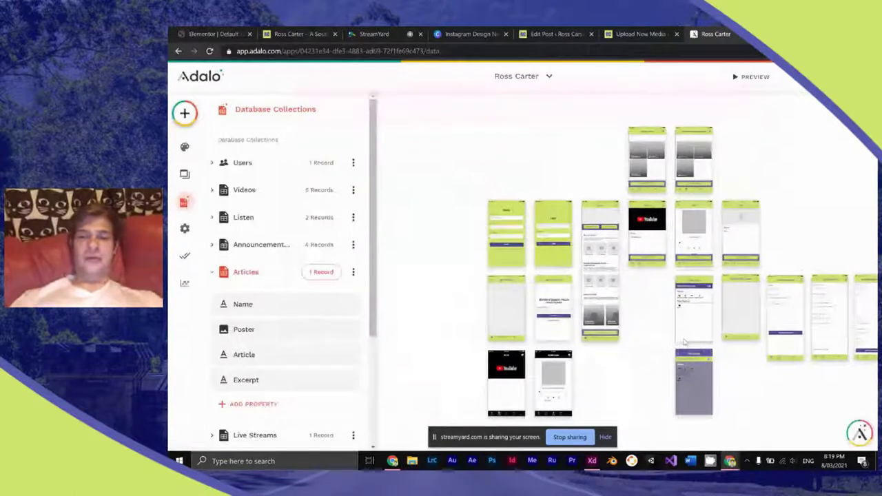
{"action": "scroll", "coordinate": [683, 342], "scroll_direction": "down", "scroll_amount": 10}
{"action": "scroll", "coordinate": [684, 342], "scroll_direction": "down", "scroll_amount": 5}
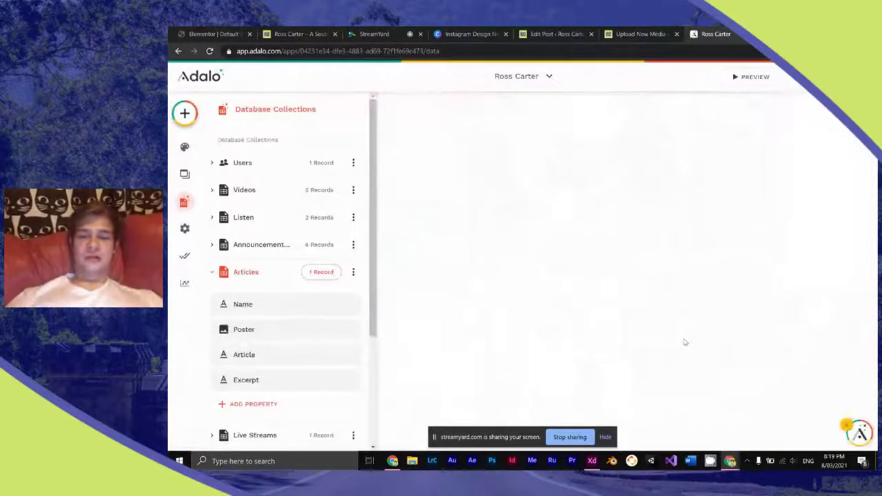
{"action": "scroll", "coordinate": [685, 342], "scroll_direction": "up", "scroll_amount": 5}
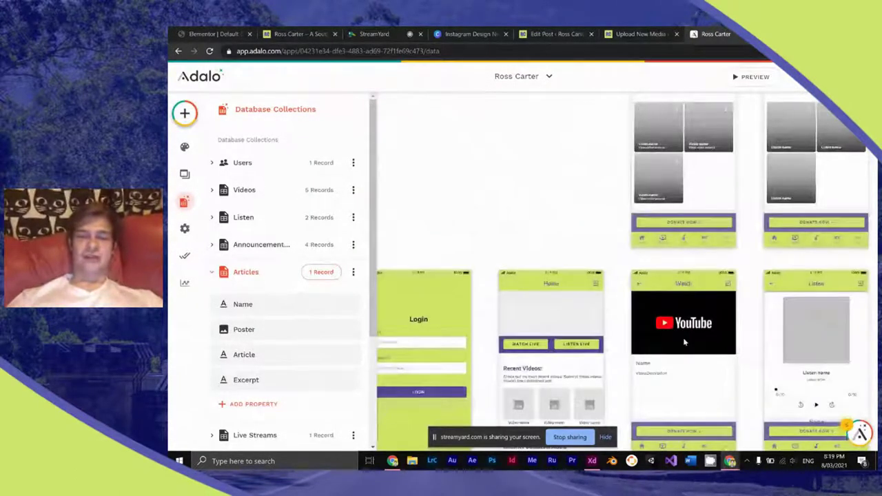
{"action": "scroll", "coordinate": [684, 342], "scroll_direction": "down", "scroll_amount": 5}
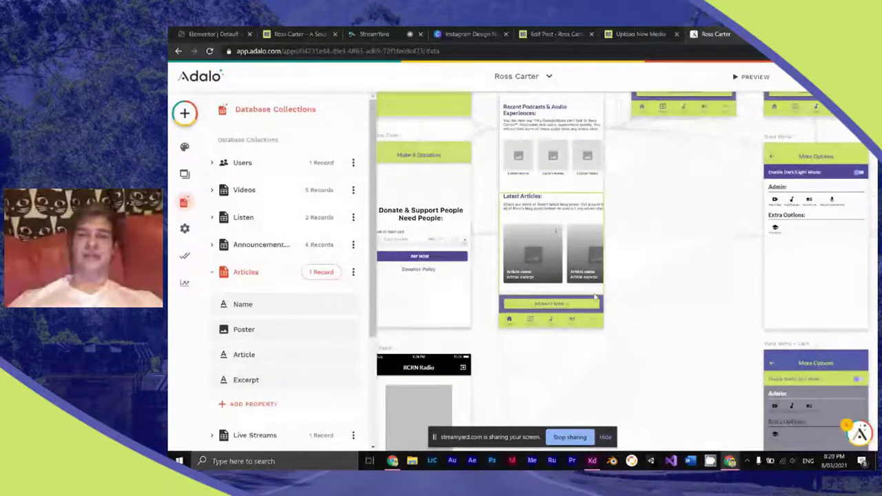
{"action": "left_click", "coordinate": [640, 34]}
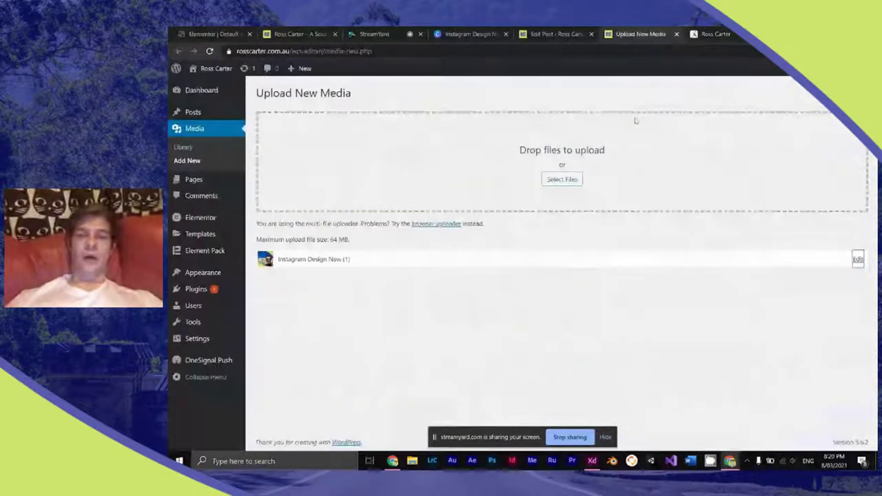
{"action": "key", "text": "ctrl+shift+Tab"}
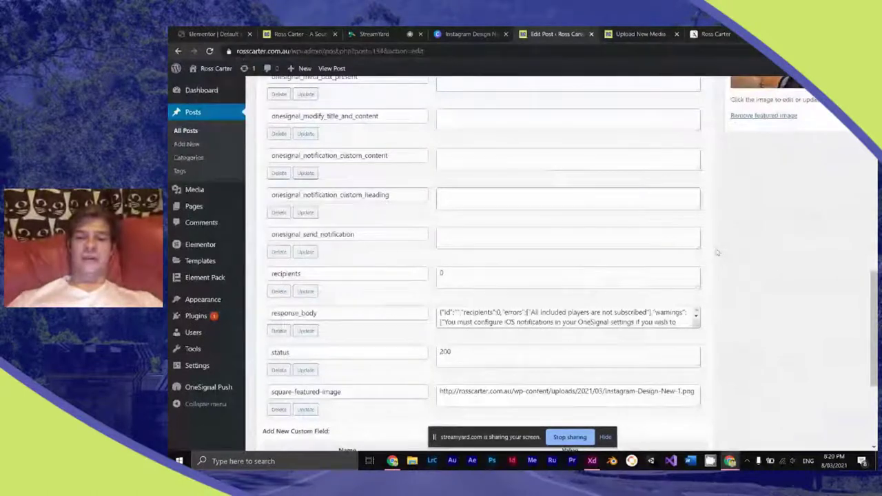
Step: Update the Visiting Canberra post and close the leftover media upload and Adalo browser tabs
{"action": "key", "text": "Home"}
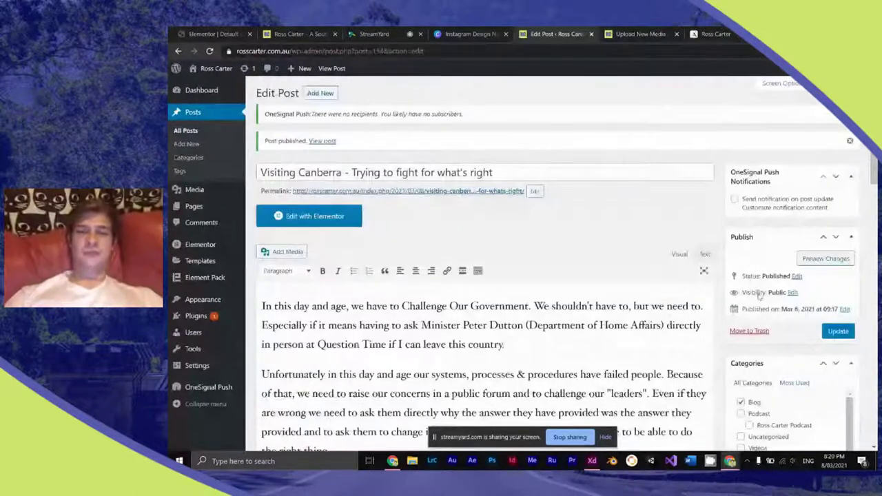
{"action": "left_click", "coordinate": [838, 331]}
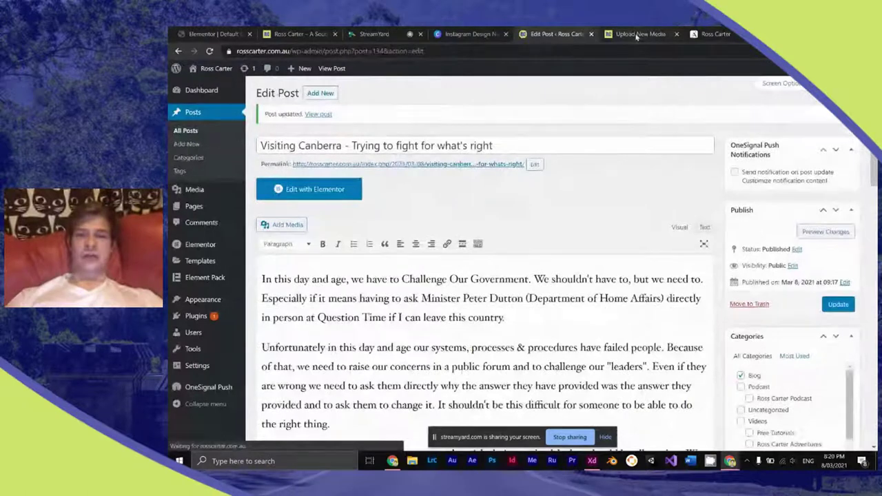
{"action": "middle_click", "coordinate": [637, 36]}
{"action": "middle_click", "coordinate": [636, 37]}
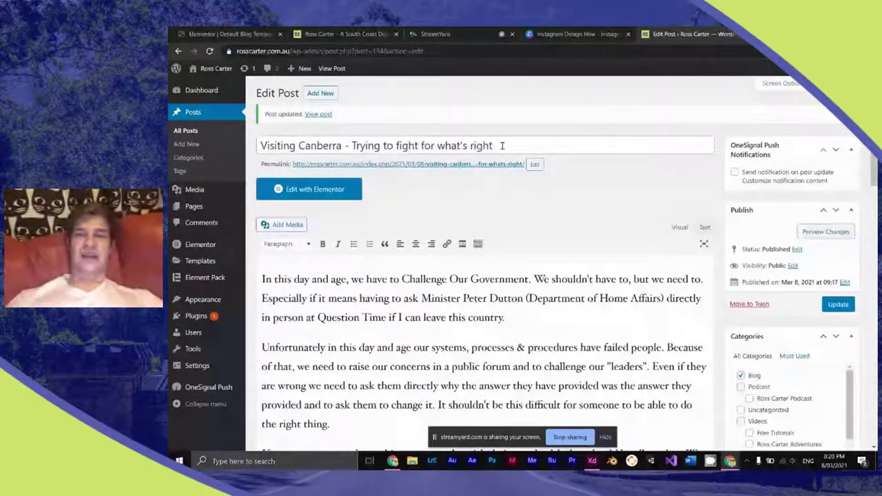
Step: Open the published Visiting Canberra post and examine its header and featured image section
{"action": "left_click", "coordinate": [482, 164]}
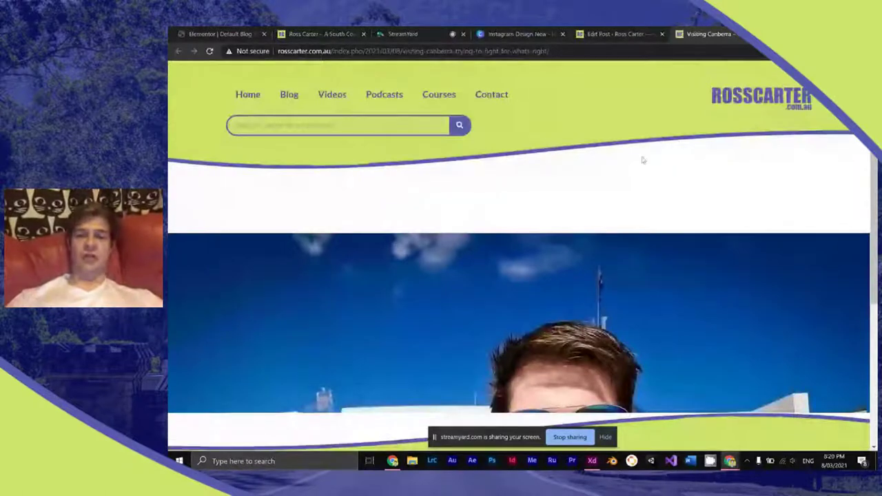
{"action": "scroll", "coordinate": [661, 138], "scroll_direction": "down", "scroll_amount": 2}
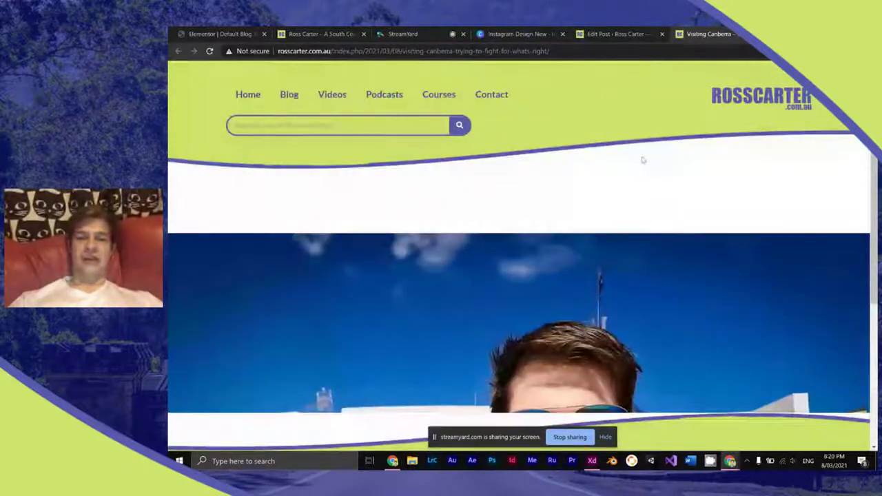
{"action": "scroll", "coordinate": [643, 161], "scroll_direction": "down", "scroll_amount": 2}
{"action": "scroll", "coordinate": [642, 160], "scroll_direction": "up", "scroll_amount": 3}
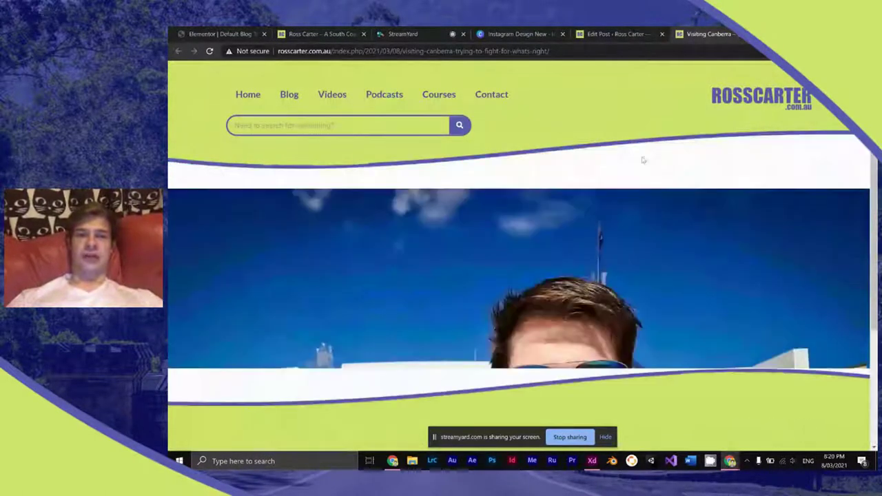
{"action": "scroll", "coordinate": [643, 161], "scroll_direction": "up", "scroll_amount": 1}
Step: Switch to StreamYard, mute the microphone and set the stream layout to show only the shared screen
{"action": "left_click", "coordinate": [630, 29]}
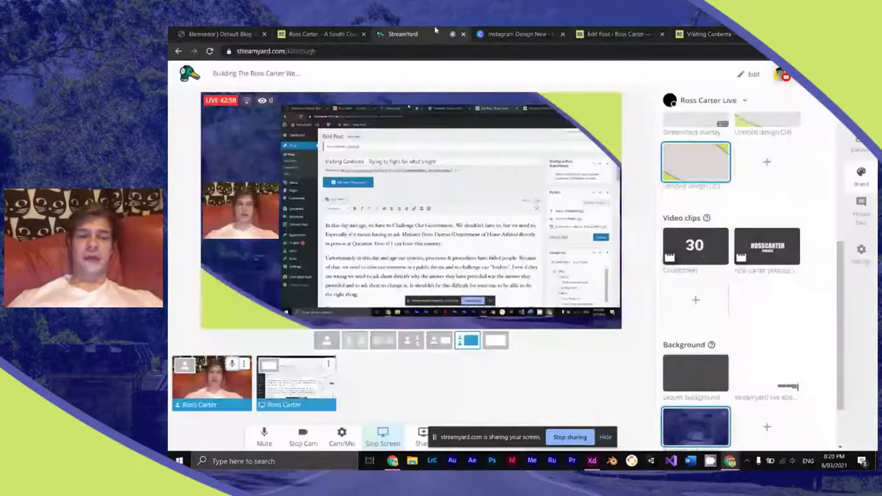
{"action": "left_click", "coordinate": [435, 29]}
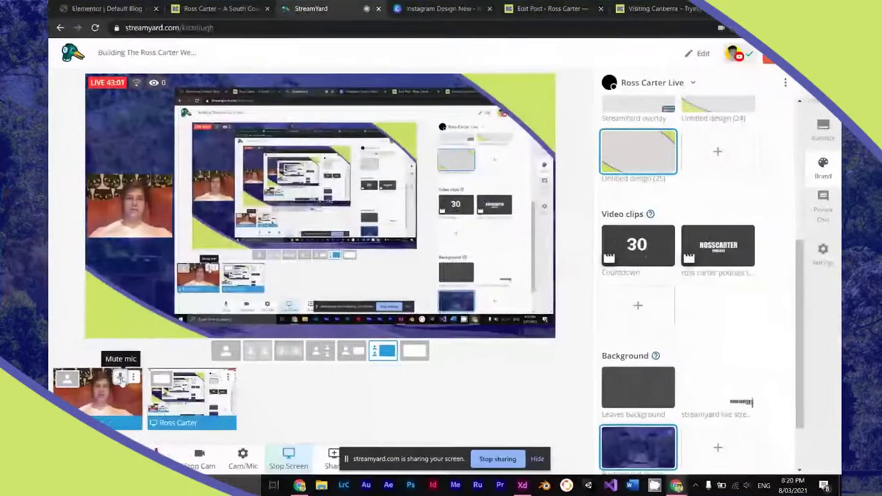
{"action": "left_click", "coordinate": [232, 363]}
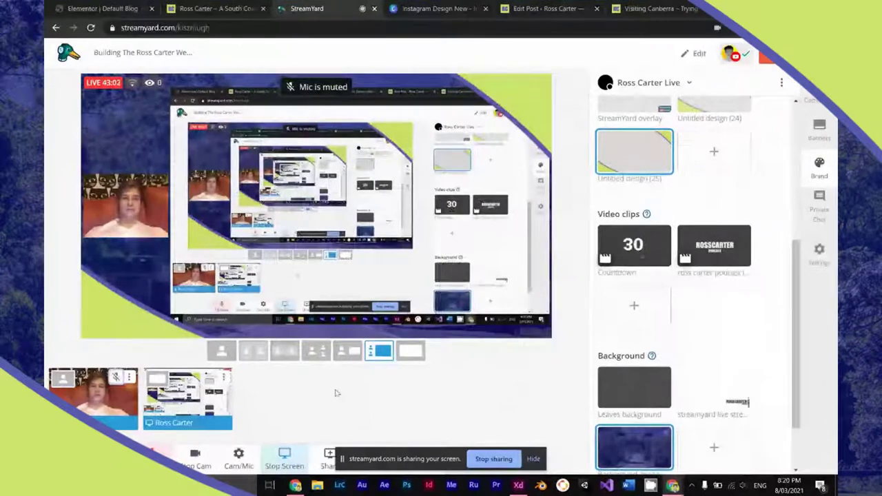
{"action": "left_click", "coordinate": [410, 351]}
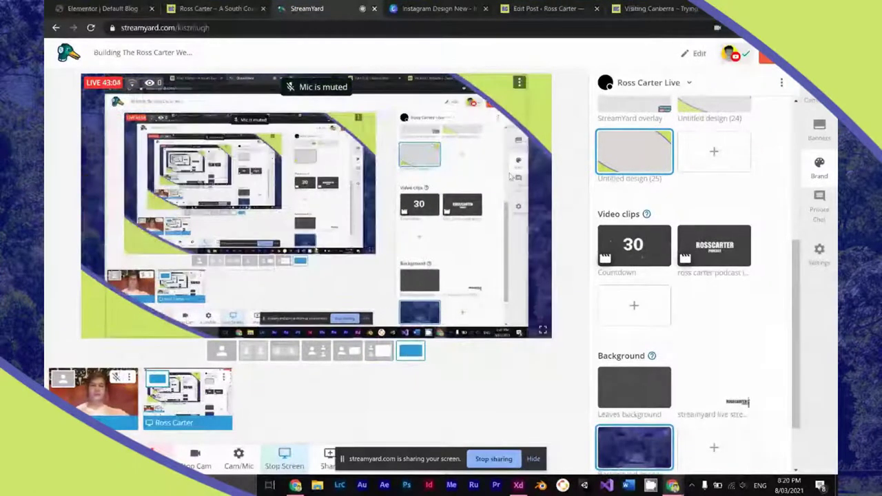
Step: Return to the Elementor Default Blog Template and reload its editor page
{"action": "left_click", "coordinate": [657, 8]}
{"action": "left_click", "coordinate": [572, 6]}
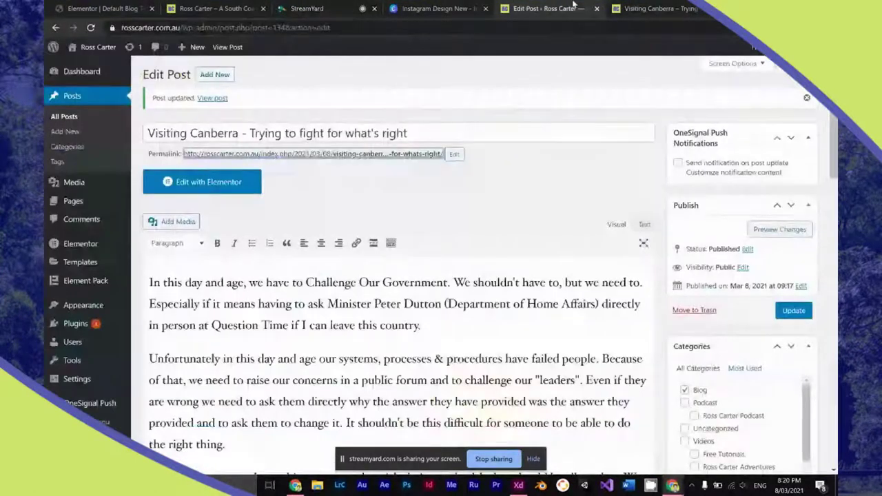
{"action": "left_click", "coordinate": [104, 8]}
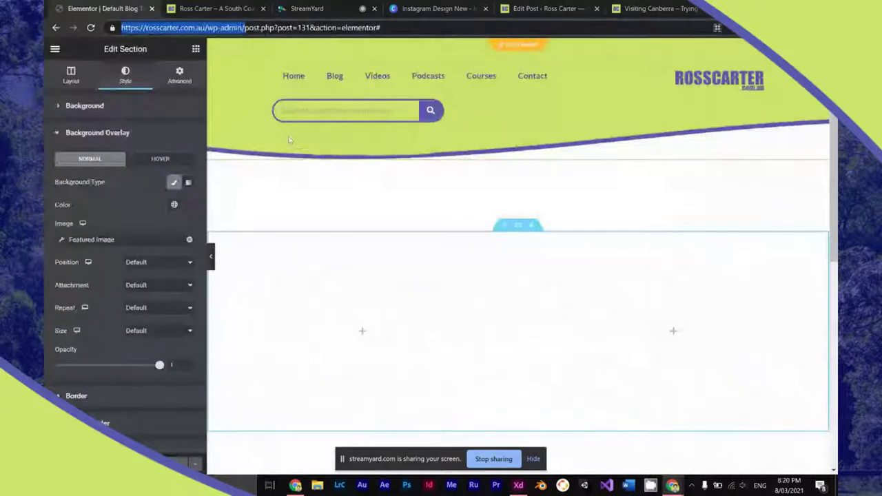
{"action": "key", "text": "Return"}
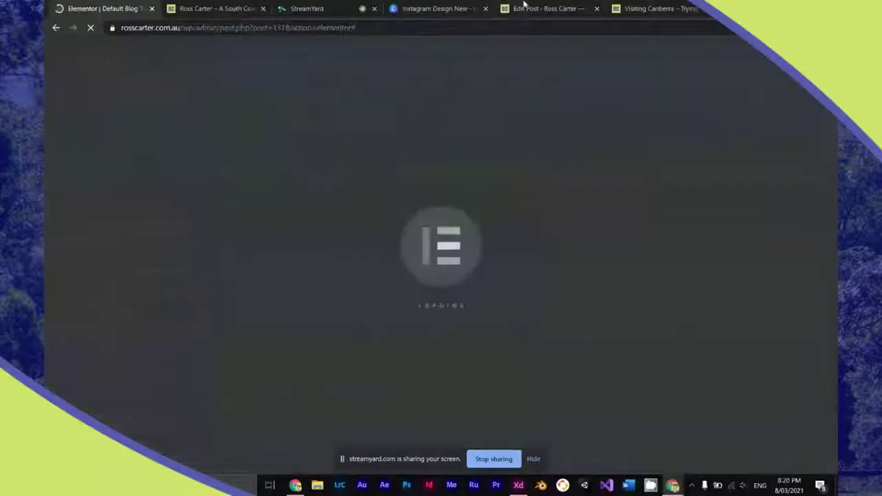
Step: Close the post editor and old home page tabs, keeping the live post tab beside the Elementor template, and return to the template
{"action": "left_click", "coordinate": [536, 4]}
{"action": "left_click", "coordinate": [596, 8]}
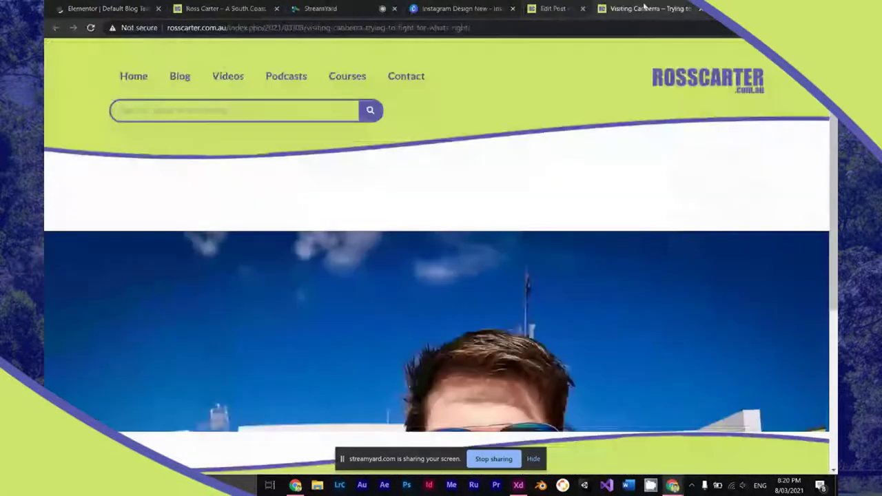
{"action": "left_click_drag", "start_coordinate": [597, 14], "coordinate": [222, 8]}
{"action": "left_click", "coordinate": [429, 8]}
{"action": "left_click", "coordinate": [110, 8]}
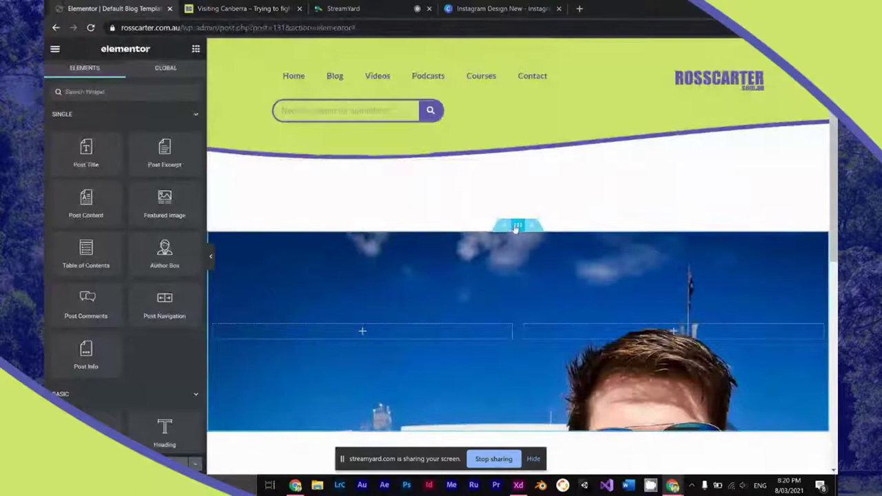
Step: Set the featured image section's background overlay position to Center Center and its minimum height to about 65 VH
{"action": "left_click", "coordinate": [516, 228]}
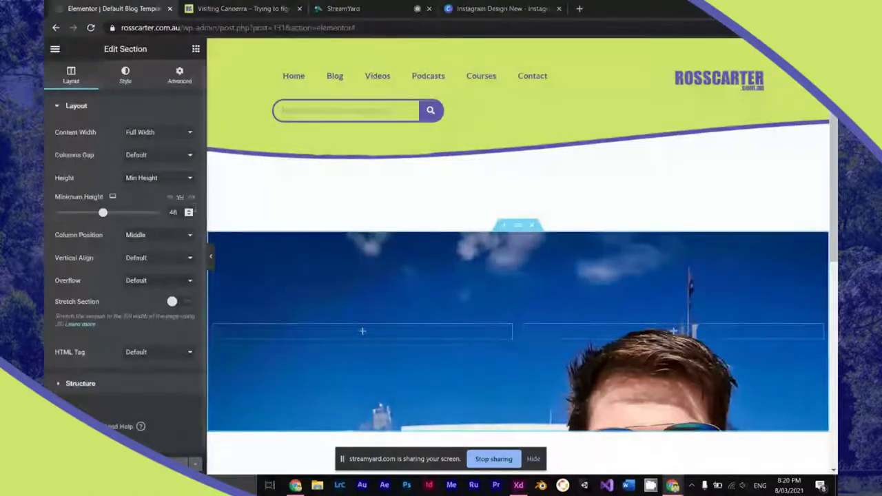
{"action": "left_click", "coordinate": [125, 76]}
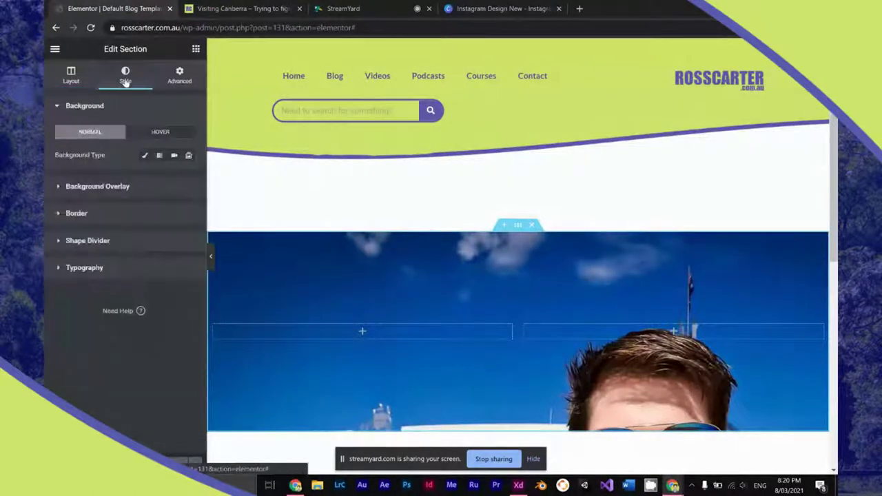
{"action": "left_click", "coordinate": [114, 188]}
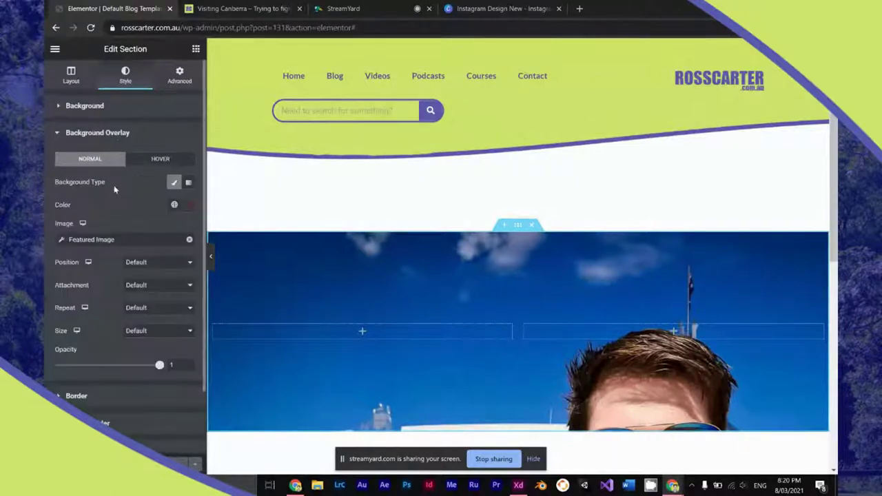
{"action": "left_click", "coordinate": [155, 263]}
{"action": "left_click", "coordinate": [157, 279]}
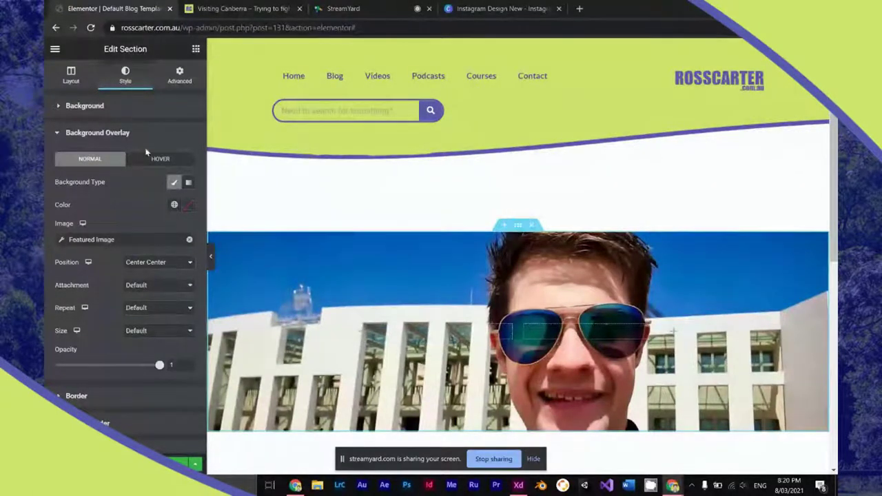
{"action": "left_click", "coordinate": [71, 76]}
{"action": "left_click_drag", "start_coordinate": [102, 213], "coordinate": [124, 214]}
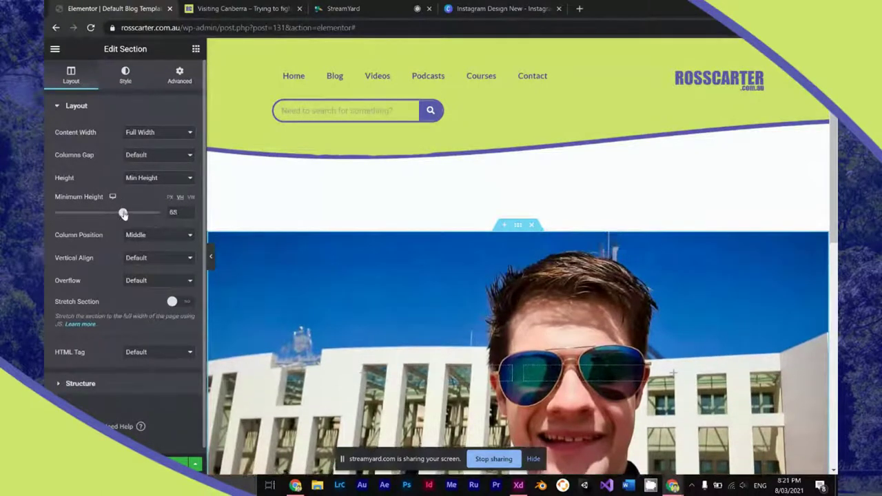
Step: Unlink the featured image section's margins and set its top margin to -14 EM so it tucks under the header
{"action": "left_click", "coordinate": [177, 89]}
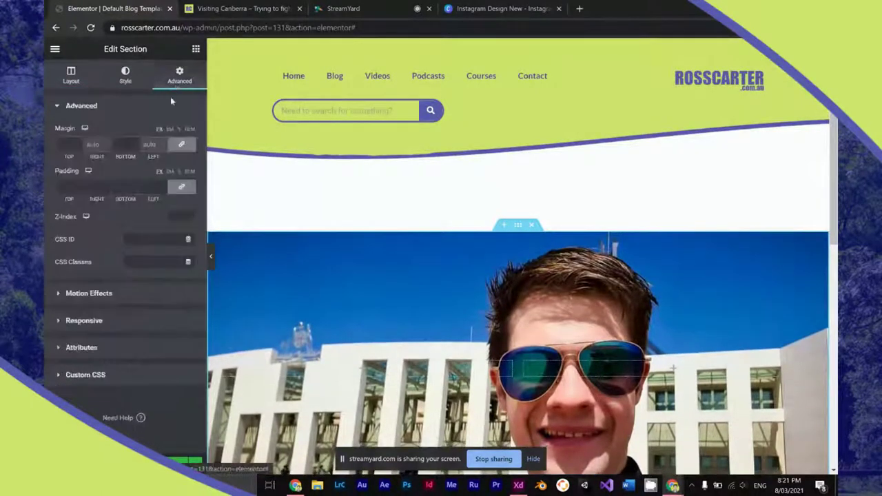
{"action": "left_click", "coordinate": [182, 144]}
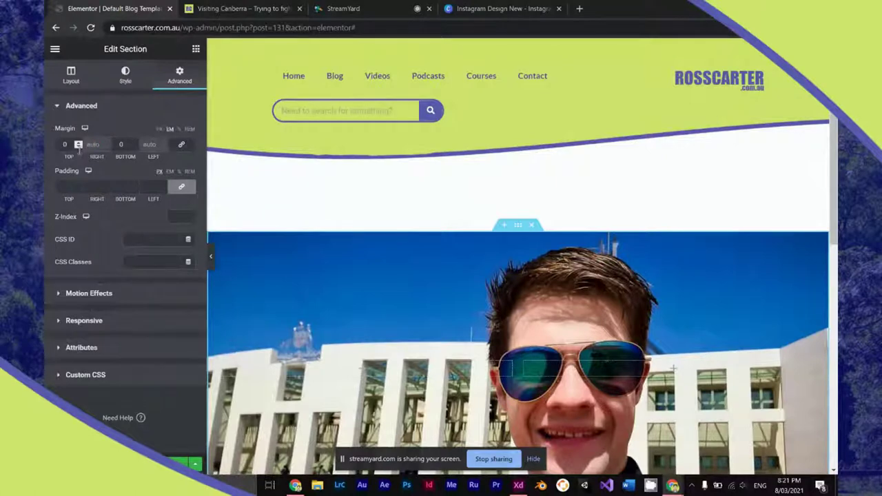
{"action": "left_click", "coordinate": [78, 148]}
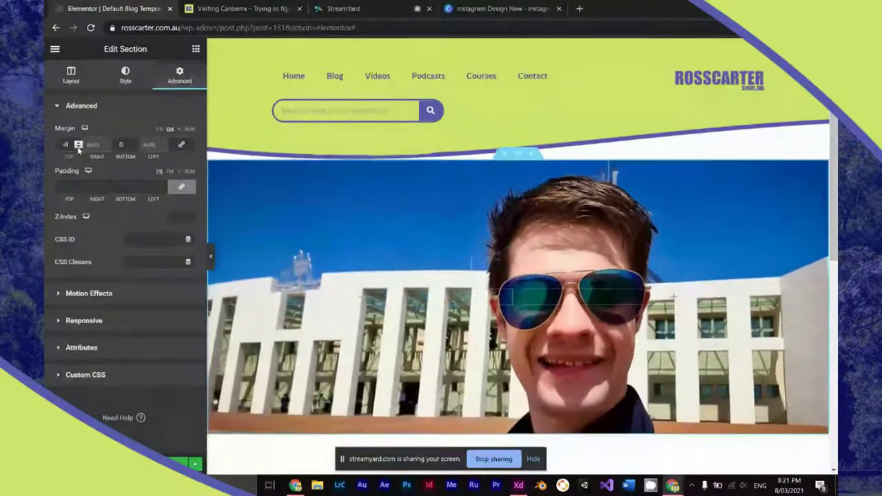
{"action": "left_click", "coordinate": [78, 147]}
{"action": "left_click", "coordinate": [78, 147]}
{"action": "left_click", "coordinate": [78, 146]}
{"action": "left_click", "coordinate": [78, 147]}
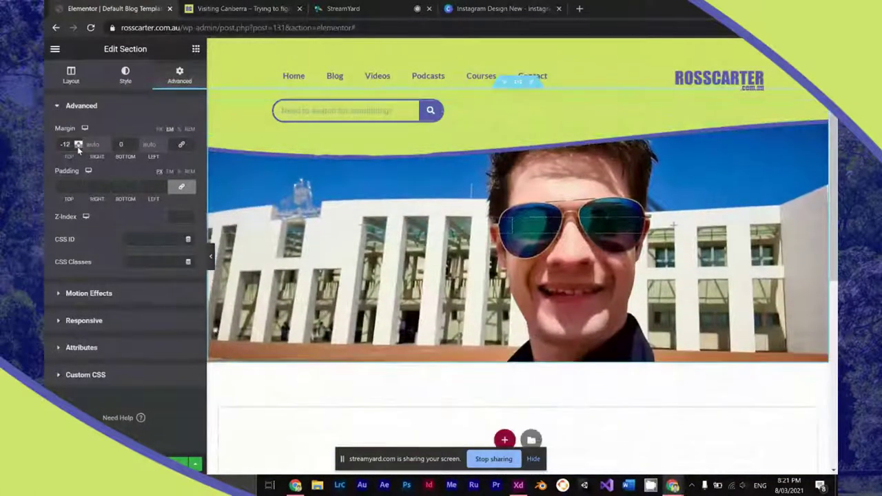
{"action": "left_click", "coordinate": [78, 146]}
{"action": "left_click", "coordinate": [77, 147]}
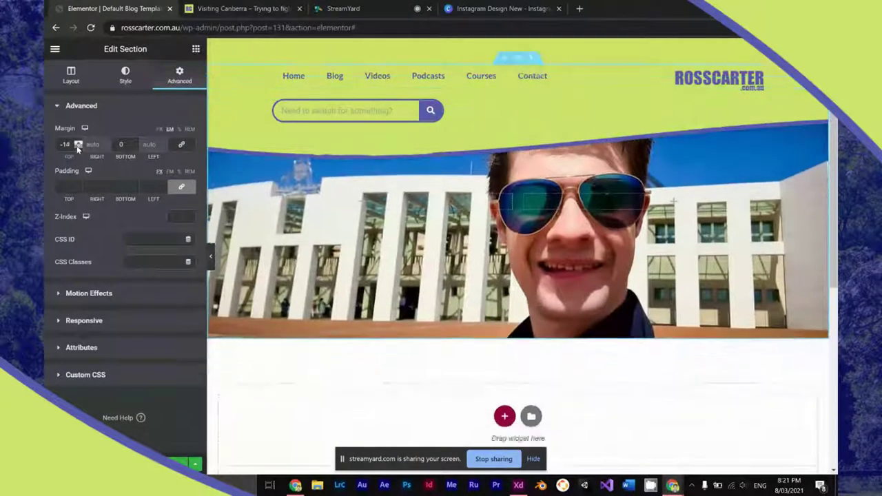
Step: Set the hero section's top margin to -16 em and its minimum height to 76 VH
{"action": "left_click", "coordinate": [77, 147]}
{"action": "left_click", "coordinate": [78, 147]}
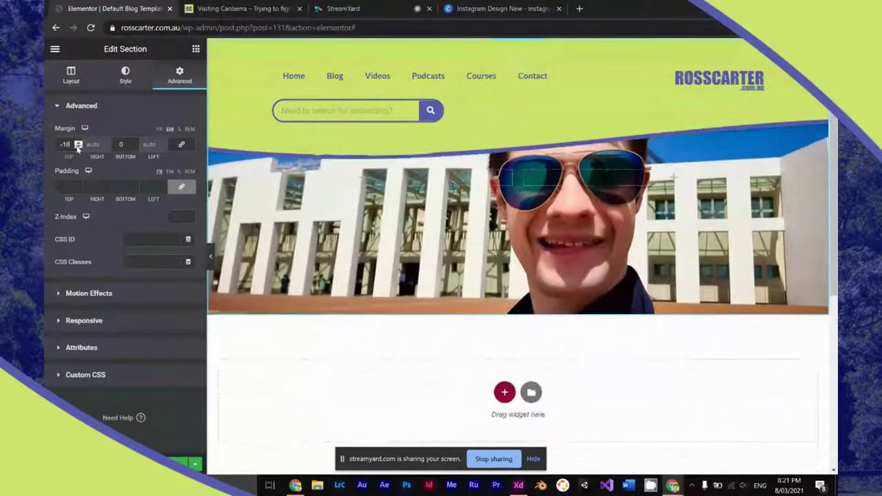
{"action": "left_click", "coordinate": [71, 75]}
{"action": "left_click_drag", "start_coordinate": [121, 214], "coordinate": [135, 213]}
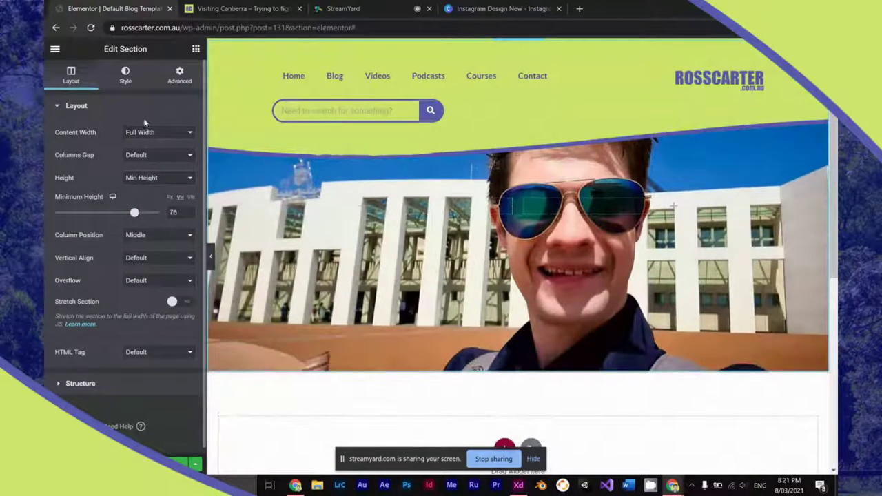
Step: Set the size of the section's background overlay image to Cover
{"action": "left_click", "coordinate": [126, 74]}
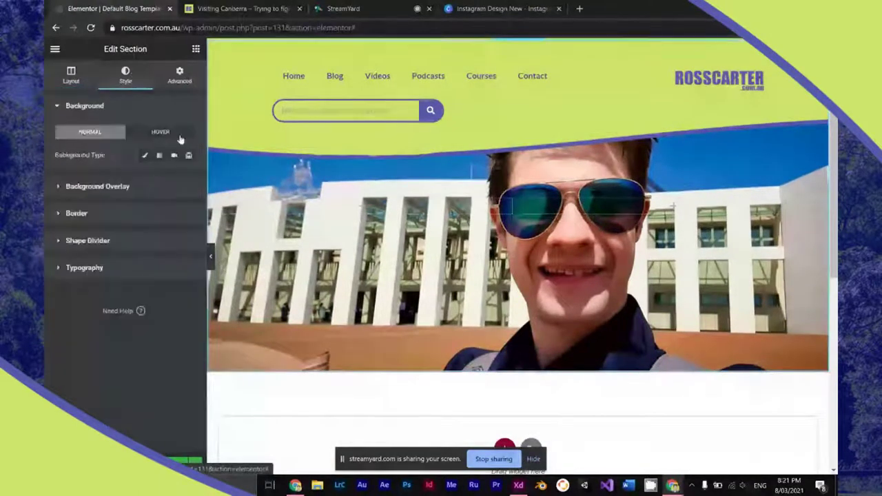
{"action": "left_click", "coordinate": [125, 186]}
{"action": "left_click", "coordinate": [157, 331]}
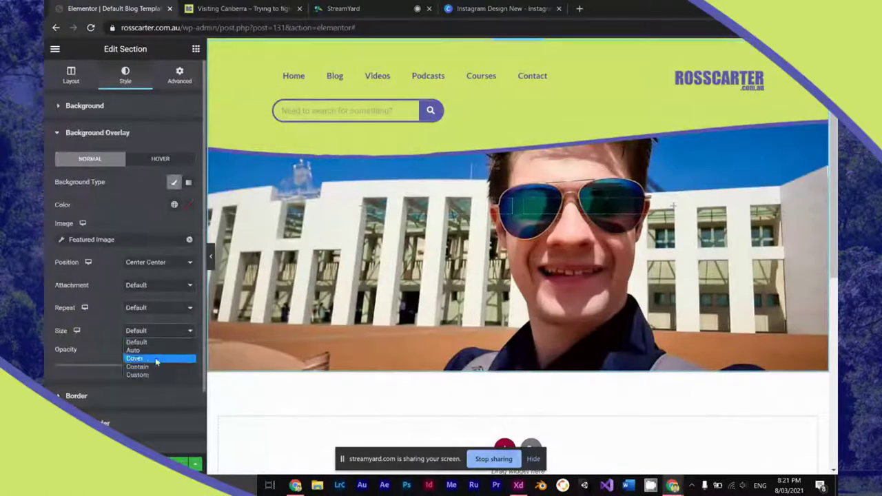
{"action": "left_click", "coordinate": [156, 359]}
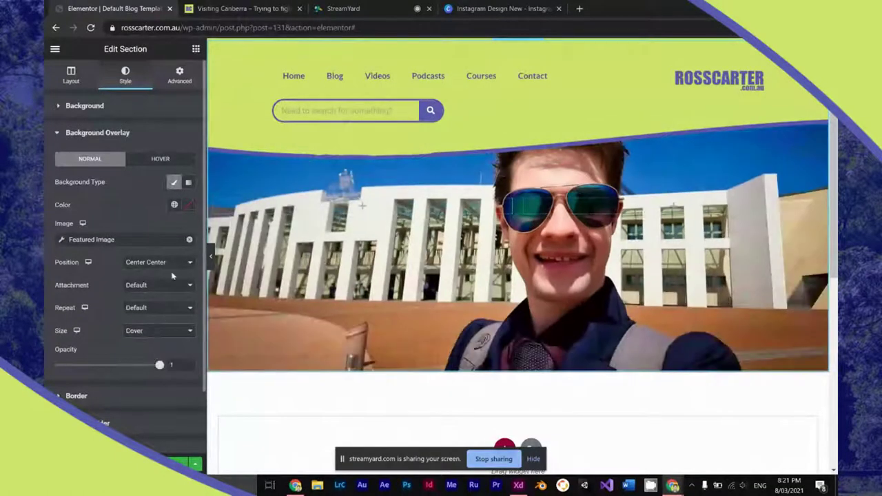
Step: Set the hero section's top margin to -10 em
{"action": "left_click", "coordinate": [178, 76]}
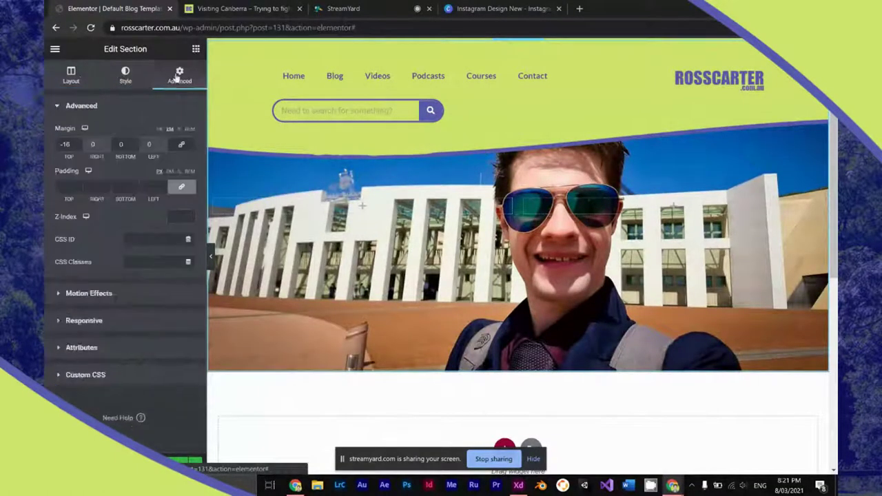
{"action": "left_click", "coordinate": [422, 7]}
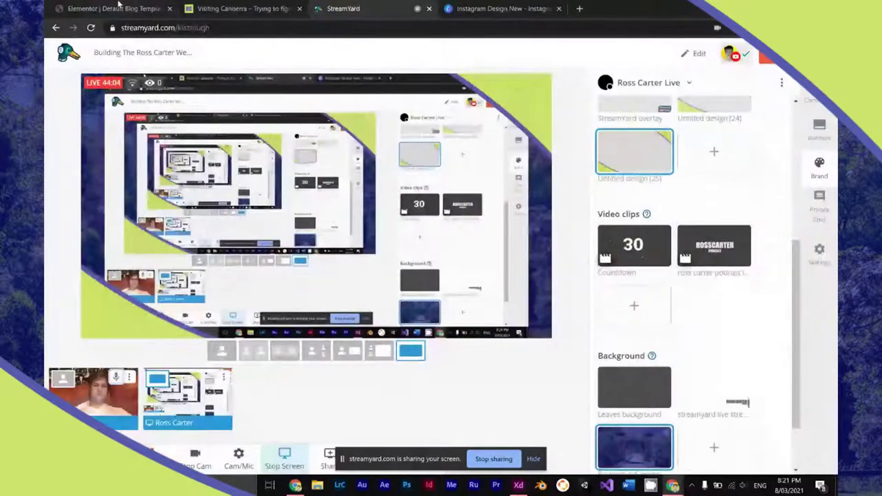
{"action": "left_click", "coordinate": [117, 8]}
{"action": "left_click", "coordinate": [78, 142]}
{"action": "left_click", "coordinate": [78, 142]}
{"action": "left_click", "coordinate": [78, 143]}
{"action": "left_click", "coordinate": [78, 143]}
{"action": "left_click", "coordinate": [78, 142]}
{"action": "left_click", "coordinate": [78, 142]}
{"action": "left_click", "coordinate": [78, 143]}
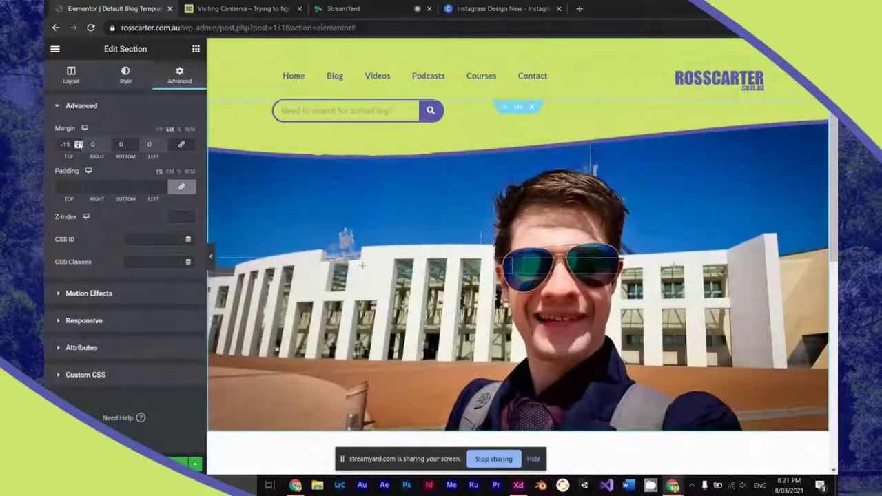
{"action": "left_click", "coordinate": [78, 142]}
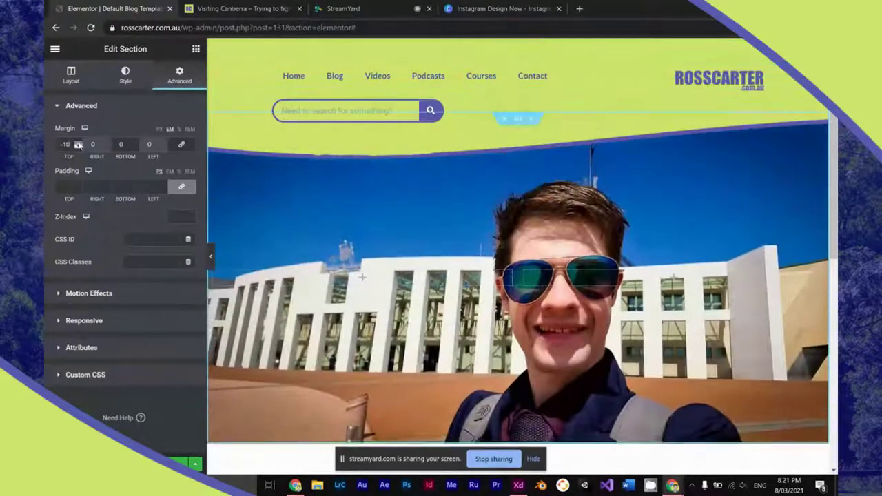
Step: Set the section's background overlay colour to black, #000000
{"action": "left_click", "coordinate": [127, 74]}
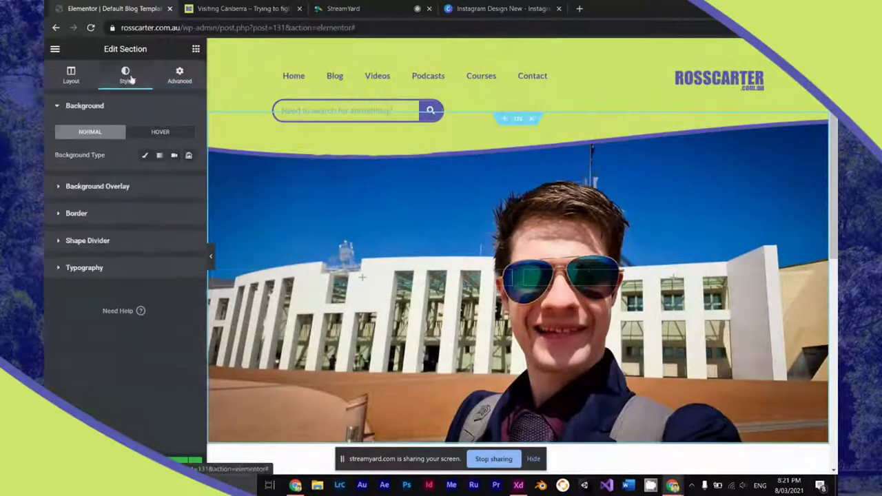
{"action": "left_click", "coordinate": [138, 196]}
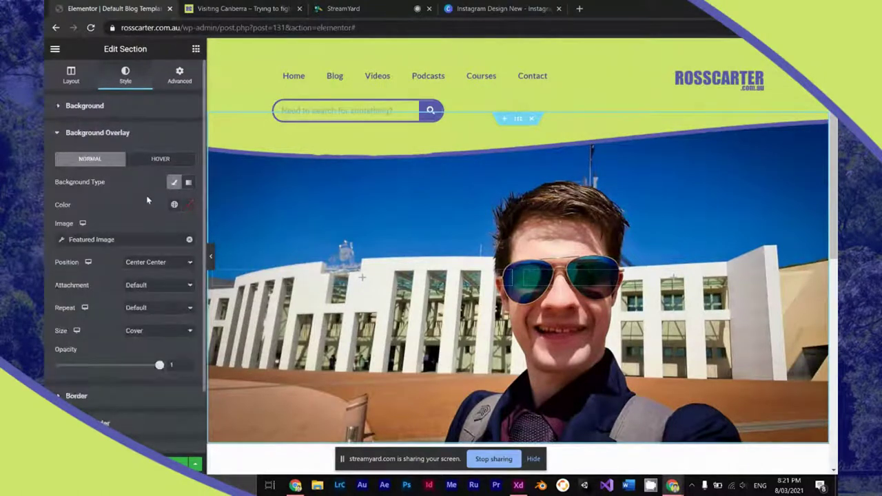
{"action": "left_click", "coordinate": [188, 209]}
{"action": "left_click_drag", "start_coordinate": [89, 321], "coordinate": [63, 345]}
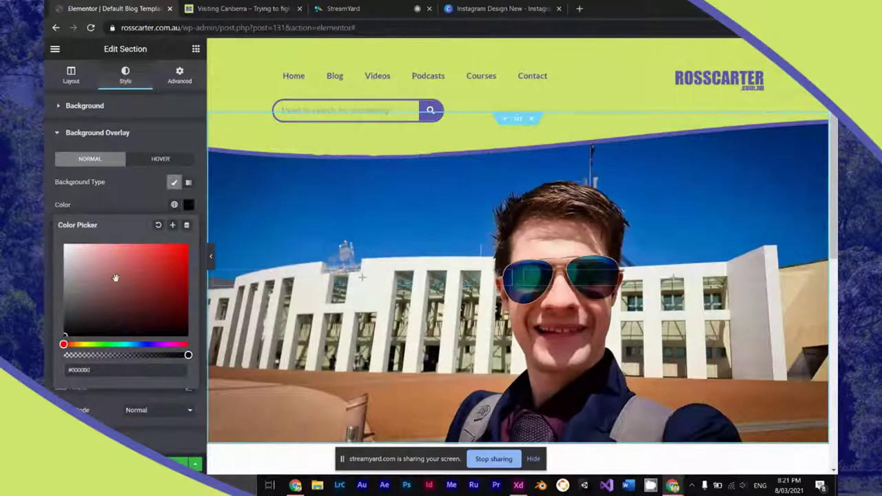
{"action": "left_click", "coordinate": [137, 206]}
Step: Give the section a classic background in black, #000000
{"action": "left_click", "coordinate": [124, 115]}
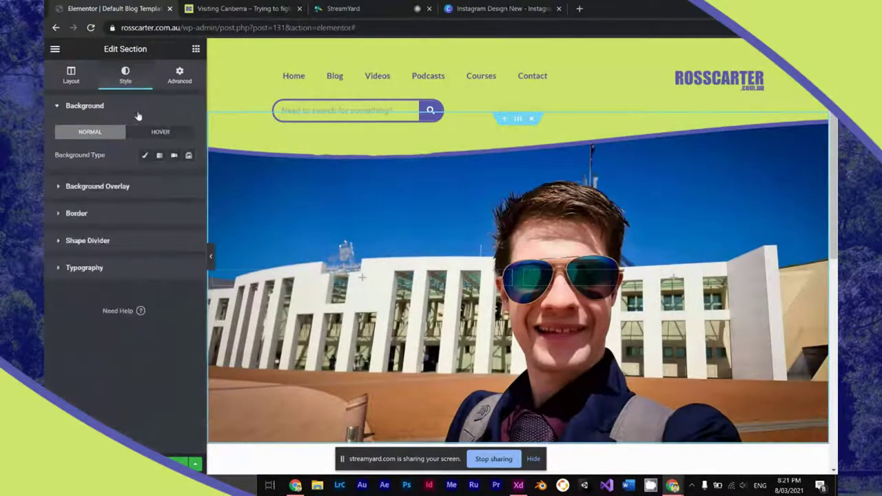
{"action": "left_click", "coordinate": [145, 155]}
{"action": "left_click", "coordinate": [185, 180]}
{"action": "left_click_drag", "start_coordinate": [138, 288], "coordinate": [64, 327]}
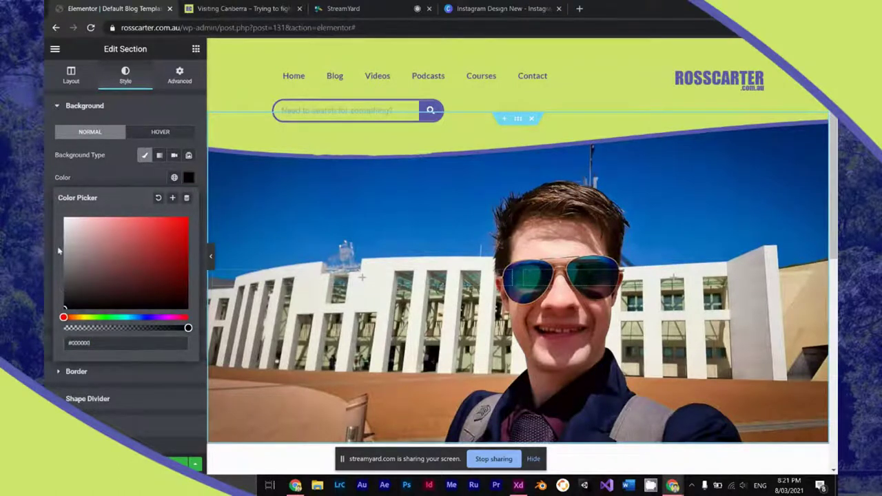
{"action": "left_click", "coordinate": [94, 181]}
Step: Lower the section's background overlay opacity to 0.75
{"action": "left_click", "coordinate": [128, 342]}
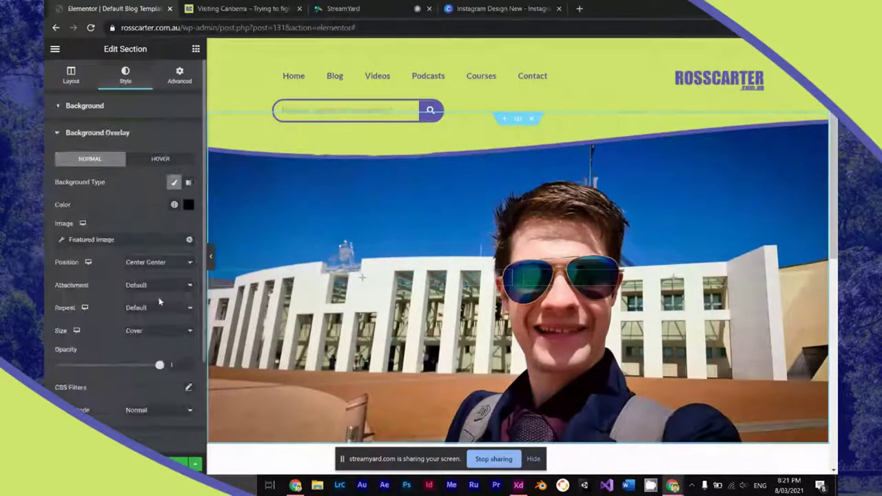
{"action": "left_click", "coordinate": [126, 110]}
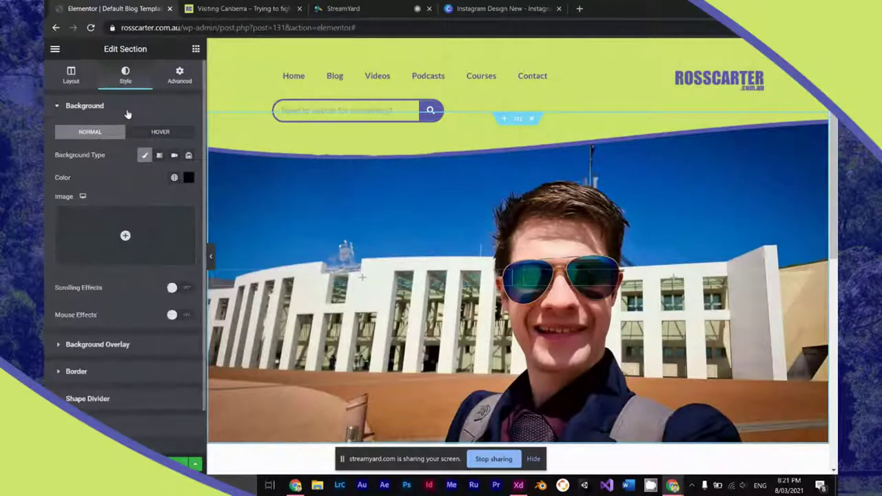
{"action": "left_click", "coordinate": [105, 351]}
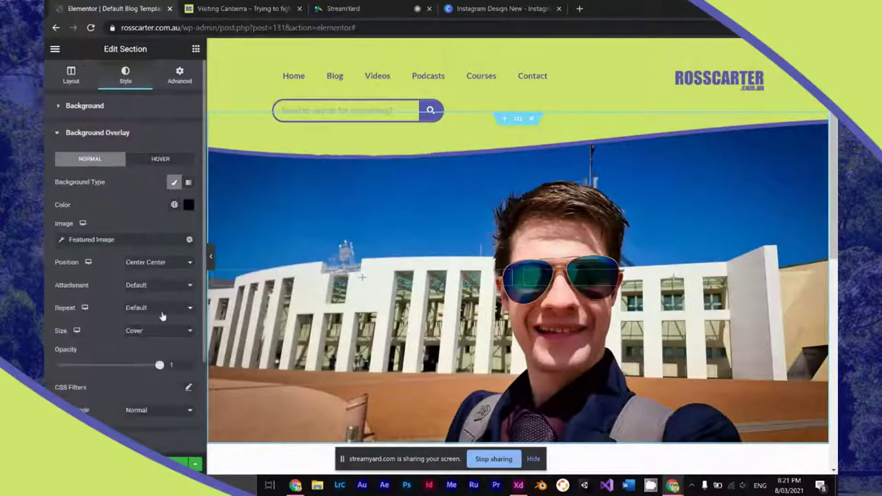
{"action": "left_click_drag", "start_coordinate": [159, 367], "coordinate": [133, 365]}
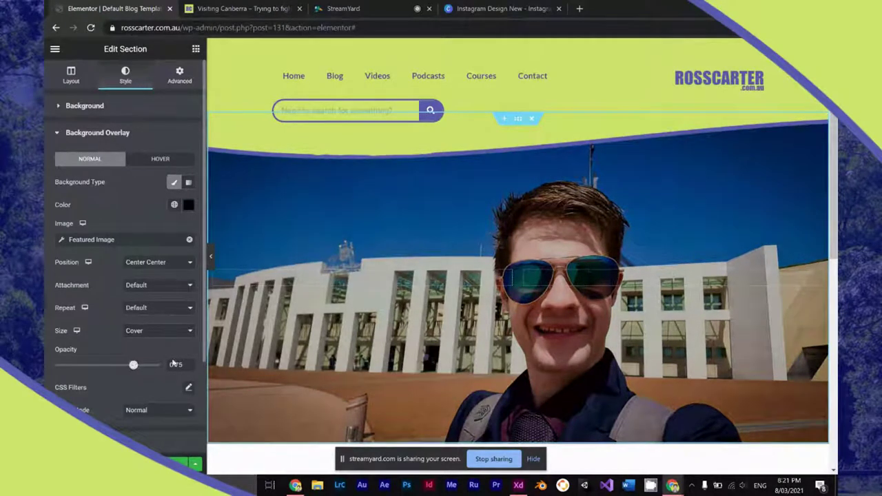
Step: Switch to Adobe XD and get the fill colour code of the hero overlay on the Page Template Example artboard
{"action": "left_click", "coordinate": [513, 484]}
{"action": "scroll", "coordinate": [416, 339], "scroll_direction": "up", "scroll_amount": 5}
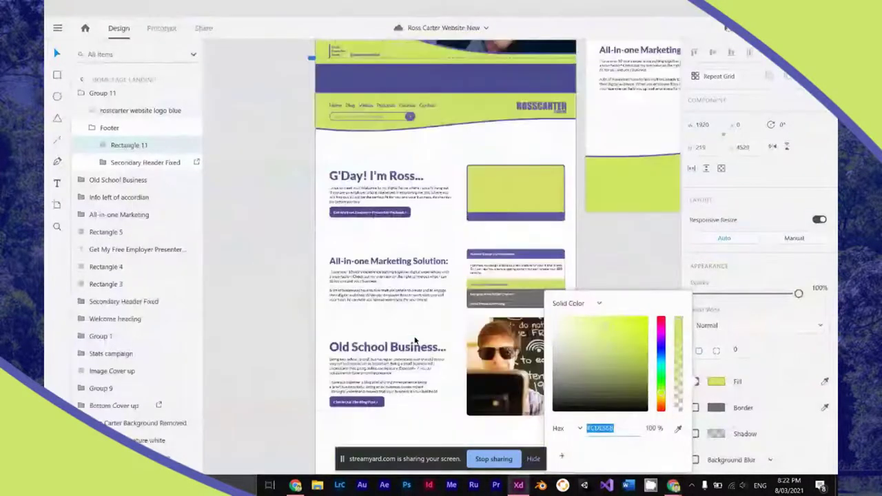
{"action": "scroll", "coordinate": [415, 339], "scroll_direction": "up", "scroll_amount": 5}
{"action": "left_click", "coordinate": [645, 167]}
{"action": "scroll", "coordinate": [634, 172], "scroll_direction": "right", "scroll_amount": 5}
{"action": "left_click", "coordinate": [493, 282]}
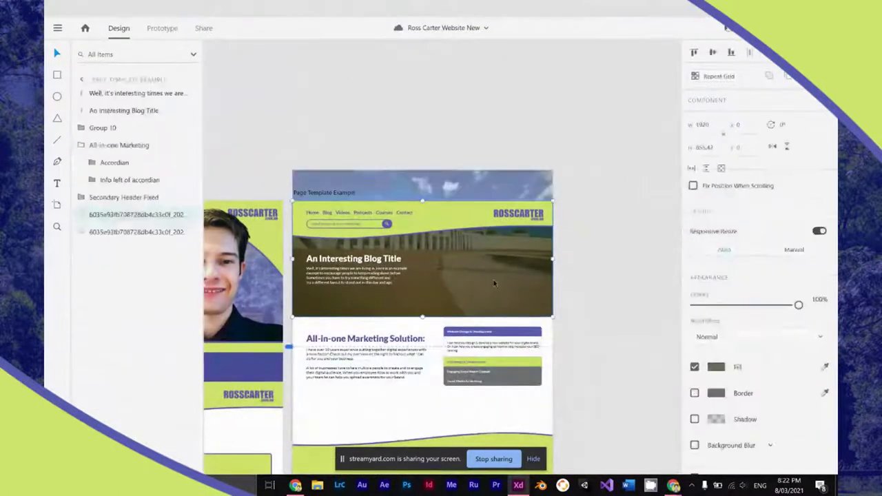
{"action": "left_click", "coordinate": [716, 368]}
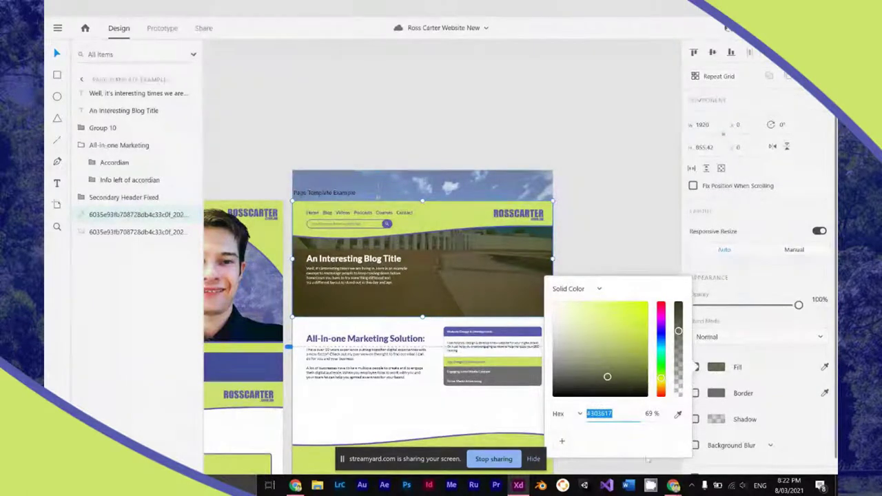
Step: Return to Elementor, apply #303617 as the background overlay colour and brighten it to a mid olive green
{"action": "mouse_move", "coordinate": [673, 485]}
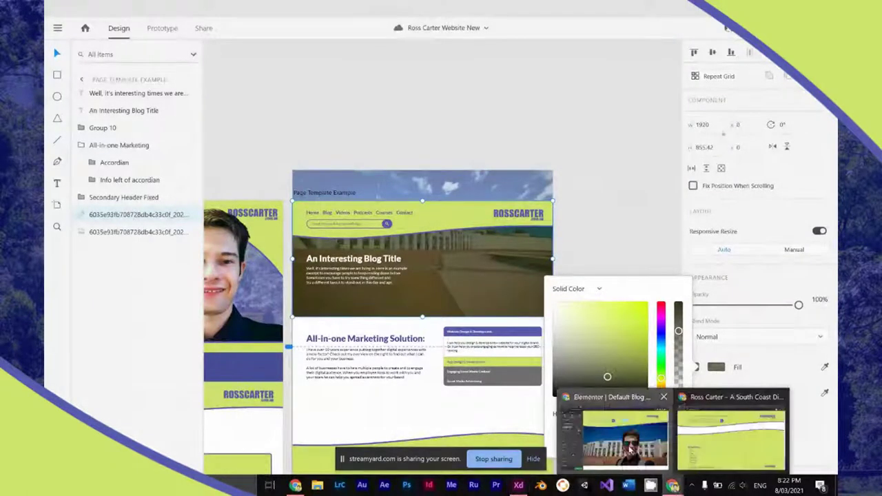
{"action": "left_click", "coordinate": [629, 448]}
{"action": "left_click", "coordinate": [187, 205]}
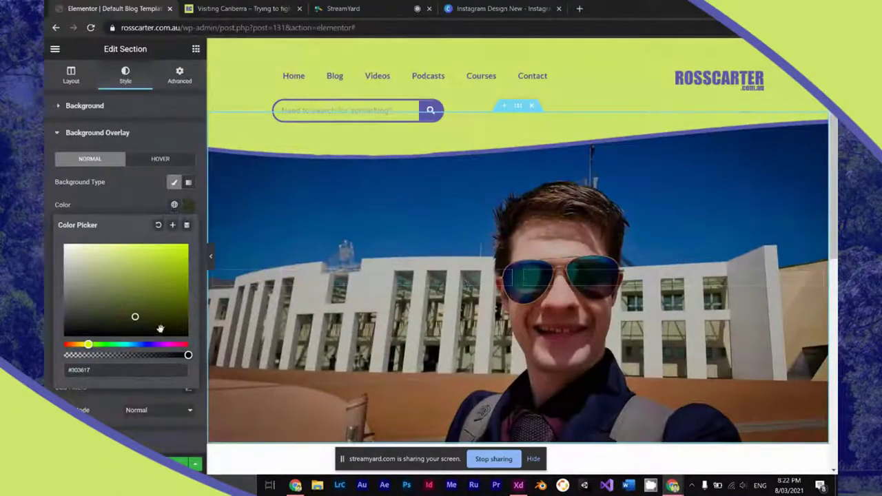
{"action": "left_click_drag", "start_coordinate": [140, 311], "coordinate": [155, 281]}
{"action": "left_click", "coordinate": [149, 197]}
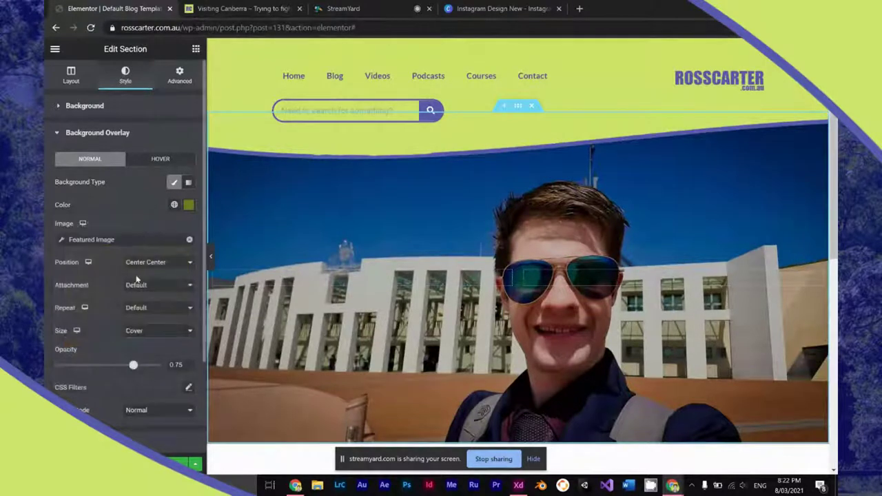
Step: Restore the overlay opacity to 1 and set the section's background colour to the olive green #6D7F22
{"action": "left_click_drag", "start_coordinate": [134, 364], "coordinate": [159, 366]}
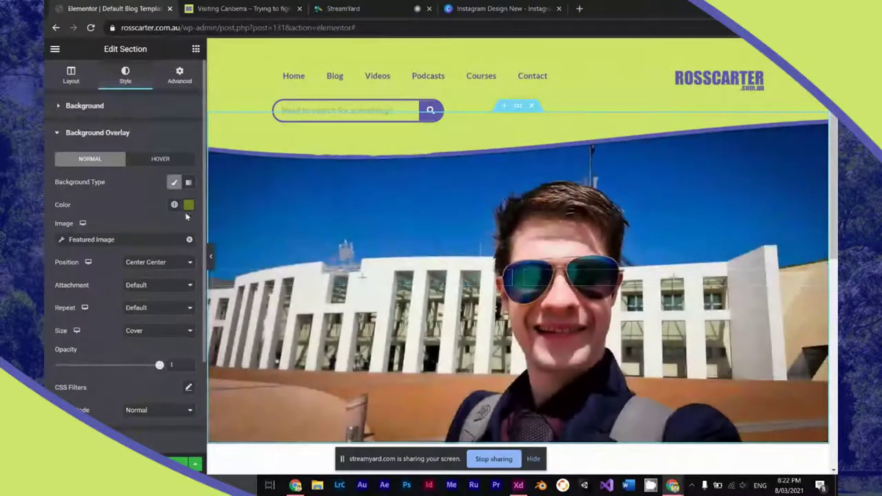
{"action": "left_click", "coordinate": [187, 205]}
{"action": "left_click", "coordinate": [146, 119]}
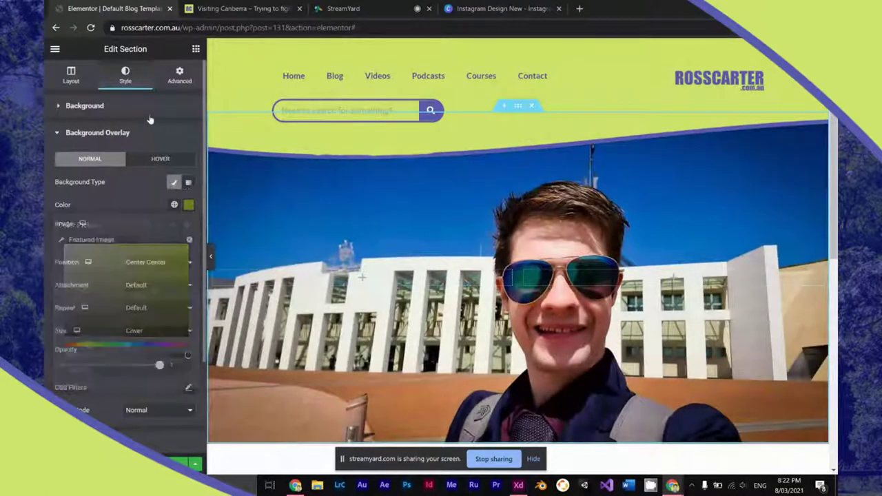
{"action": "left_click", "coordinate": [137, 109]}
{"action": "left_click", "coordinate": [187, 178]}
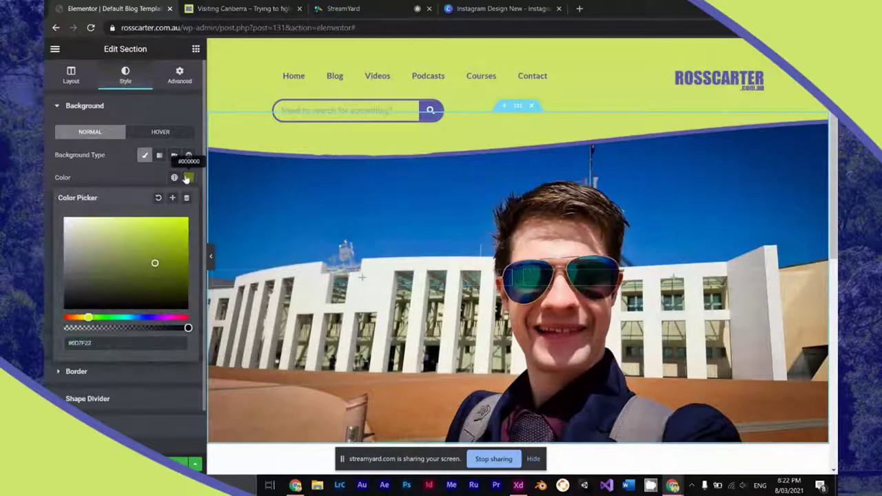
{"action": "left_click", "coordinate": [126, 108]}
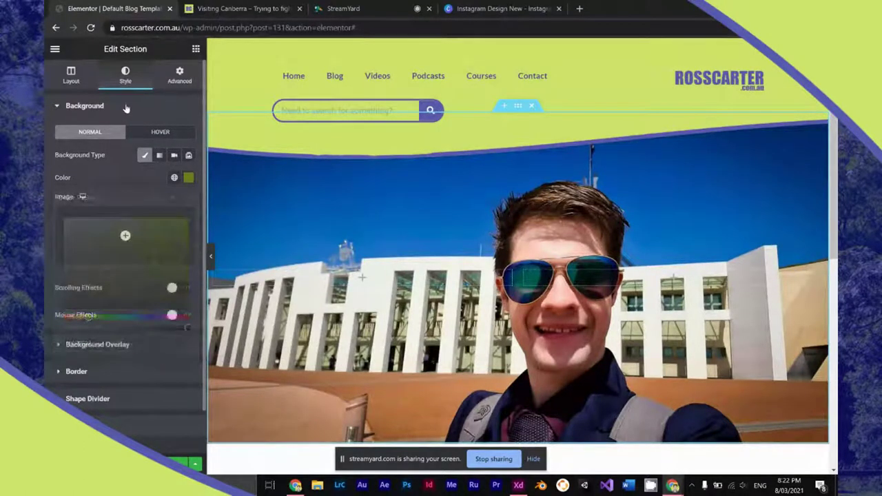
Step: Lower the overlay opacity to about 0.78 and darken the section's background colour to #617022
{"action": "left_click", "coordinate": [141, 133]}
{"action": "left_click_drag", "start_coordinate": [159, 366], "coordinate": [137, 369]}
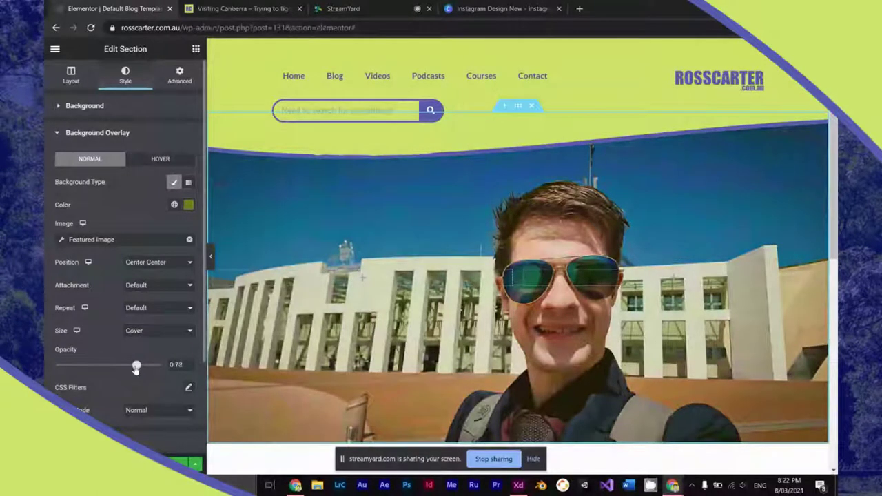
{"action": "left_click", "coordinate": [126, 110]}
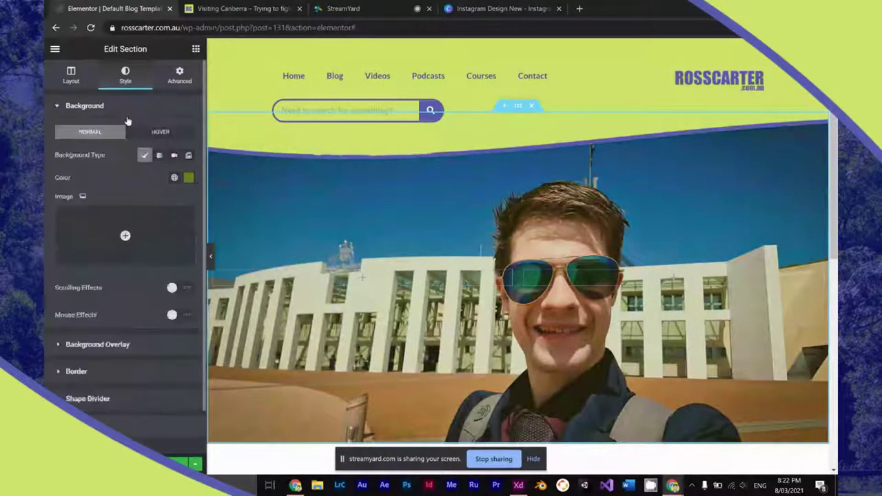
{"action": "left_click", "coordinate": [189, 179]}
{"action": "mouse_move", "coordinate": [154, 263]}
{"action": "left_mouse_down"}
{"action": "mouse_move", "coordinate": [142, 279]}
{"action": "mouse_move", "coordinate": [150, 269]}
{"action": "left_mouse_up"}
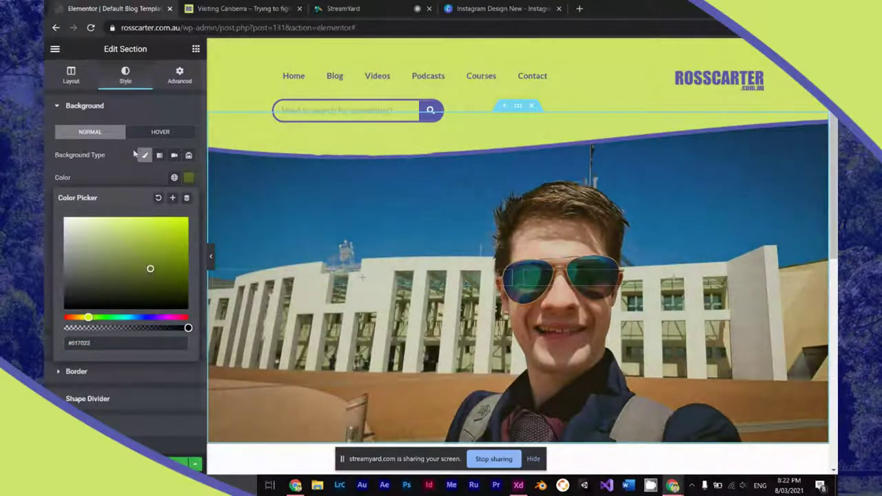
{"action": "left_click", "coordinate": [114, 107]}
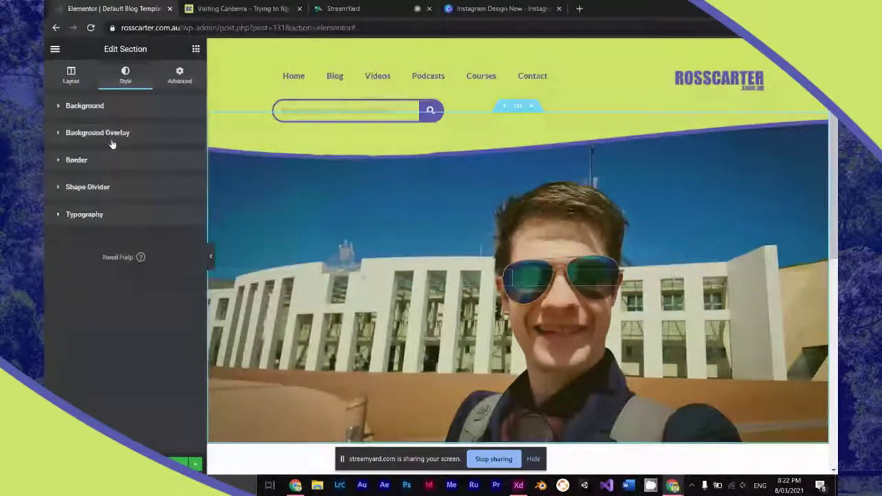
Step: Lower the background overlay opacity to 0.57 to strengthen the green tint over the featured image
{"action": "left_click", "coordinate": [111, 134]}
{"action": "mouse_move", "coordinate": [133, 365]}
{"action": "left_mouse_down"}
{"action": "mouse_move", "coordinate": [95, 366]}
{"action": "mouse_move", "coordinate": [116, 362]}
{"action": "left_mouse_up"}
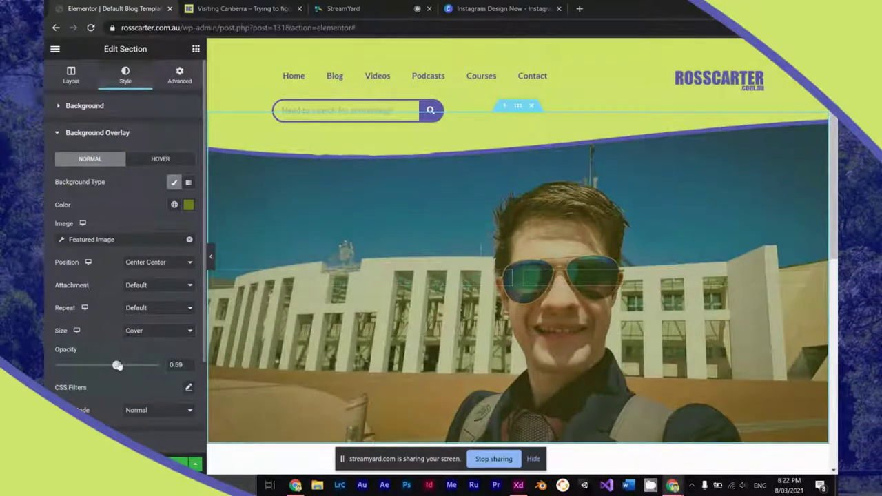
{"action": "left_click_drag", "start_coordinate": [117, 366], "coordinate": [115, 366]}
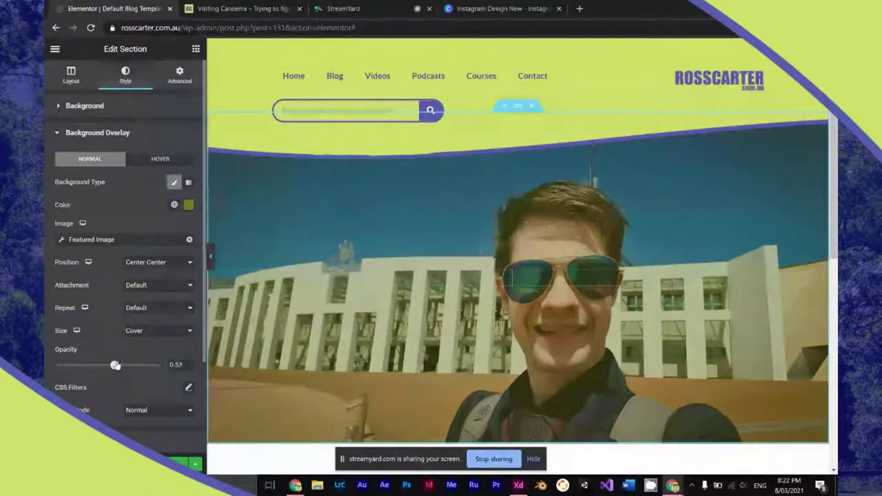
{"action": "left_click", "coordinate": [114, 132]}
{"action": "scroll", "coordinate": [332, 242], "scroll_direction": "down", "scroll_amount": 2}
{"action": "scroll", "coordinate": [332, 246], "scroll_direction": "up", "scroll_amount": 2}
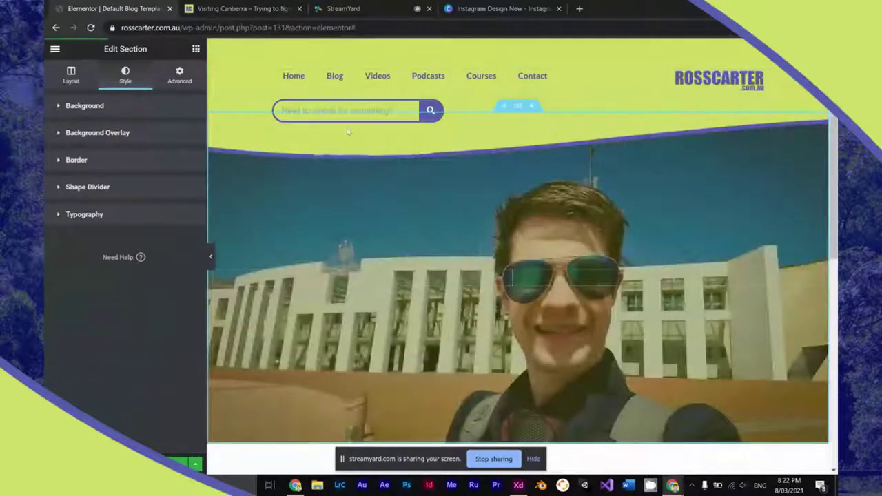
Step: Compare the live post's hero with the template, then review the section's background overlay settings and available image sizes
{"action": "left_click", "coordinate": [241, 8]}
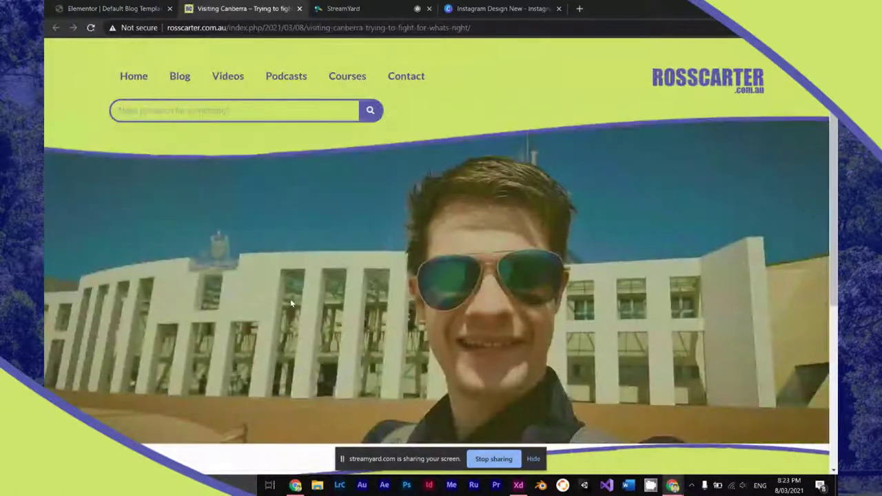
{"action": "left_click", "coordinate": [110, 8]}
{"action": "left_click", "coordinate": [102, 109]}
{"action": "left_click", "coordinate": [101, 109]}
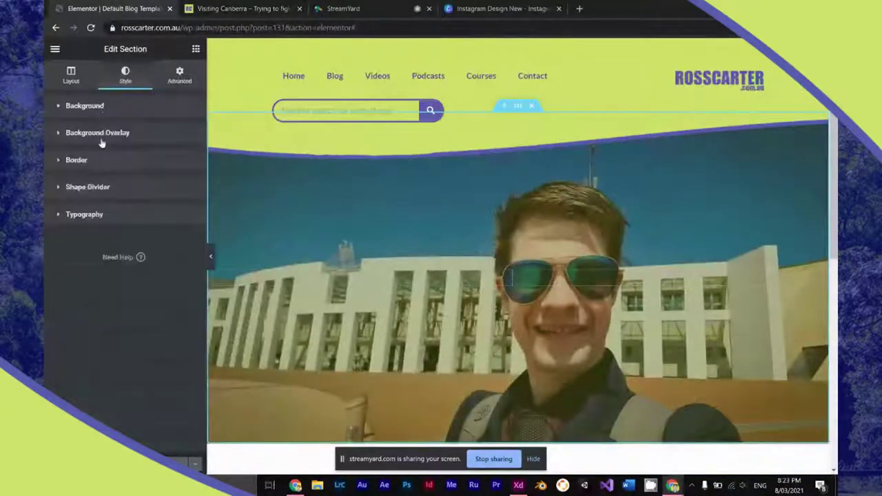
{"action": "left_click", "coordinate": [102, 141]}
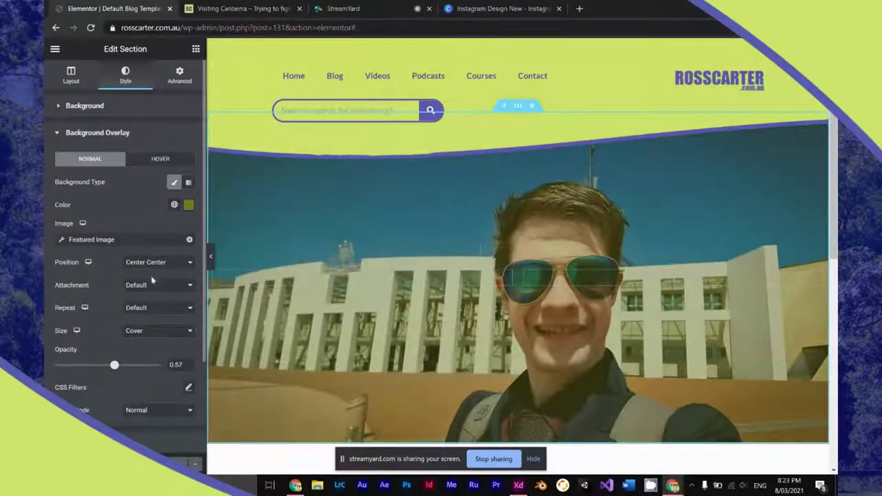
{"action": "left_click", "coordinate": [156, 336]}
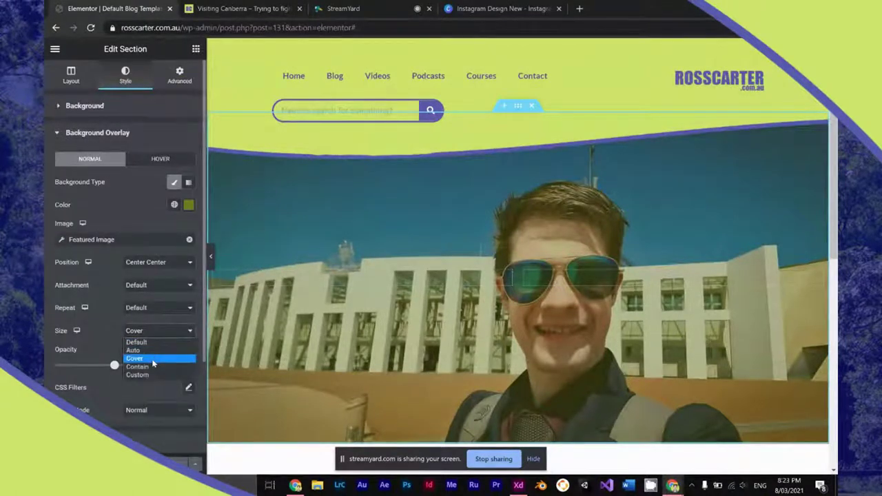
{"action": "left_click", "coordinate": [108, 350]}
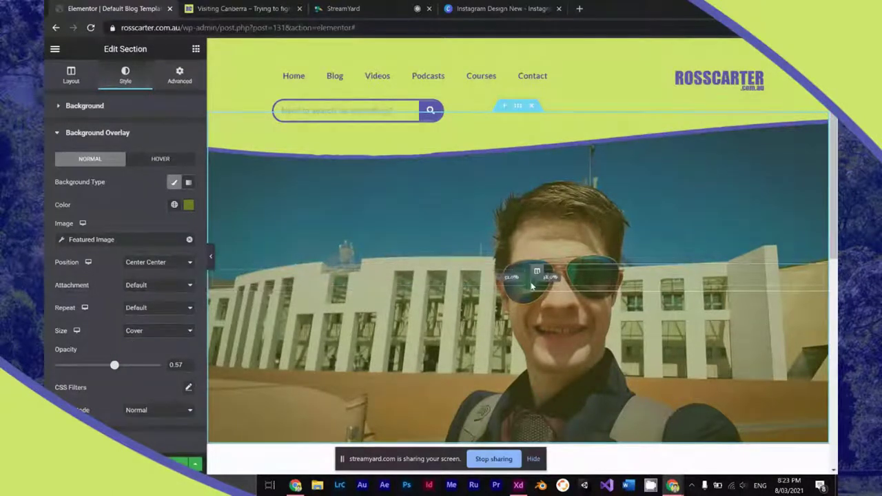
Step: Add a Post Title widget to the hero's first column and set its text colour to white #FFFFFF
{"action": "left_click", "coordinate": [196, 49]}
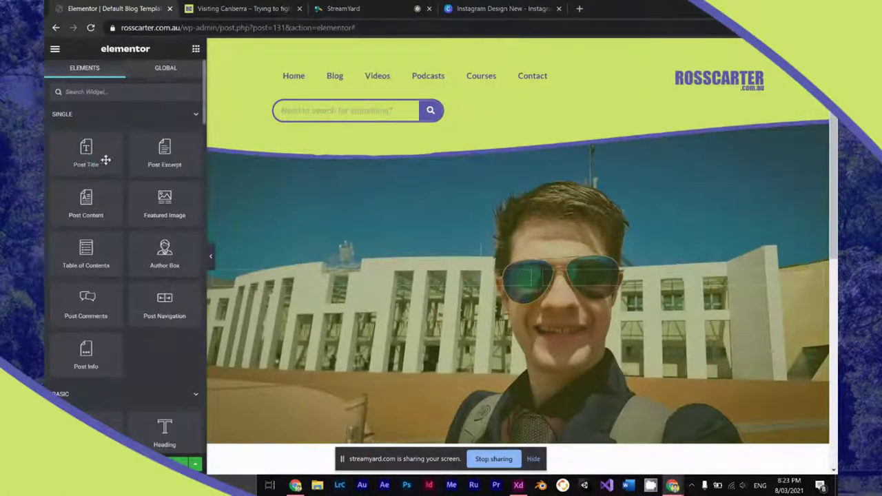
{"action": "left_click_drag", "start_coordinate": [83, 159], "coordinate": [278, 282]}
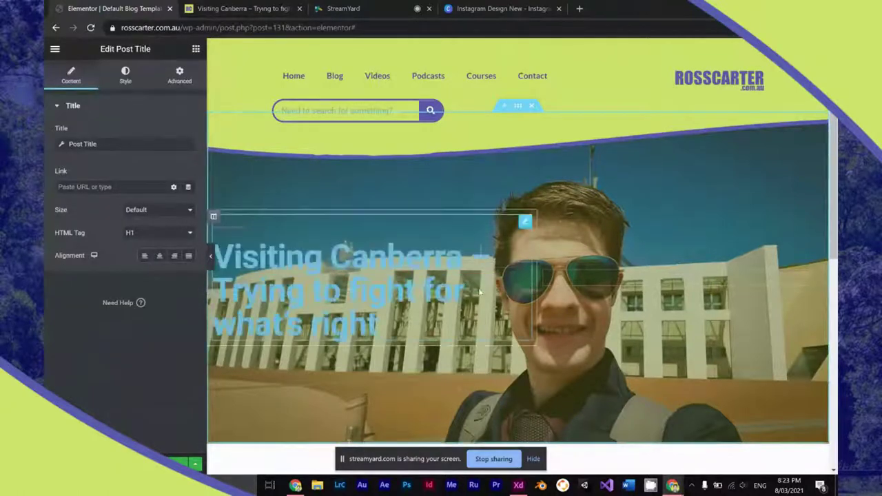
{"action": "left_click", "coordinate": [128, 79]}
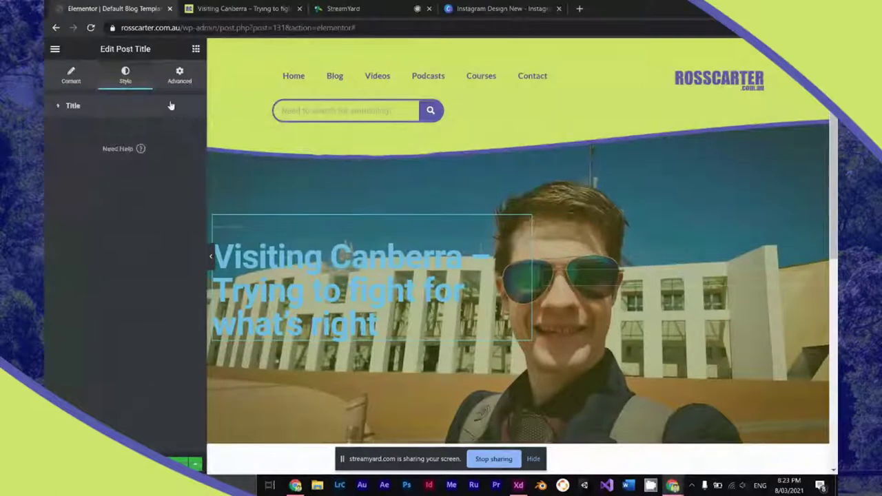
{"action": "left_click", "coordinate": [189, 132]}
{"action": "left_click_drag", "start_coordinate": [89, 193], "coordinate": [46, 159]}
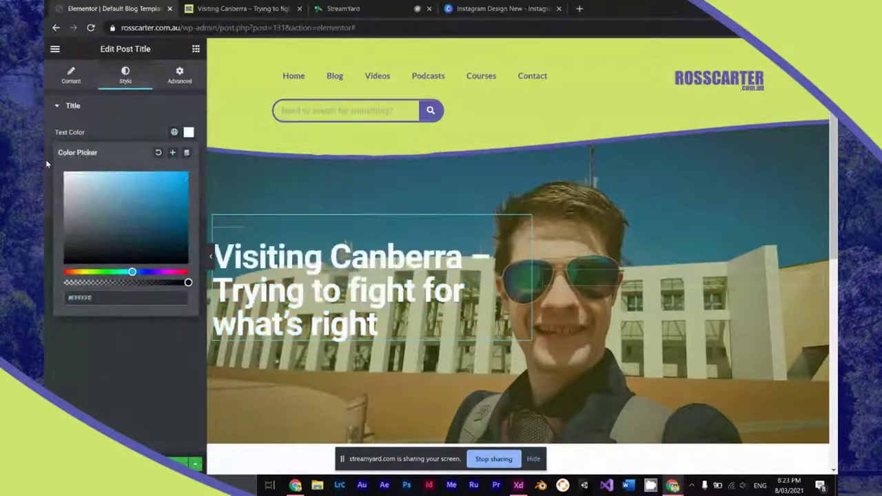
{"action": "left_click", "coordinate": [44, 159]}
Step: Set the post title's typography to Lato at 4.5 VW with a line height of 1 EM
{"action": "left_click", "coordinate": [189, 155]}
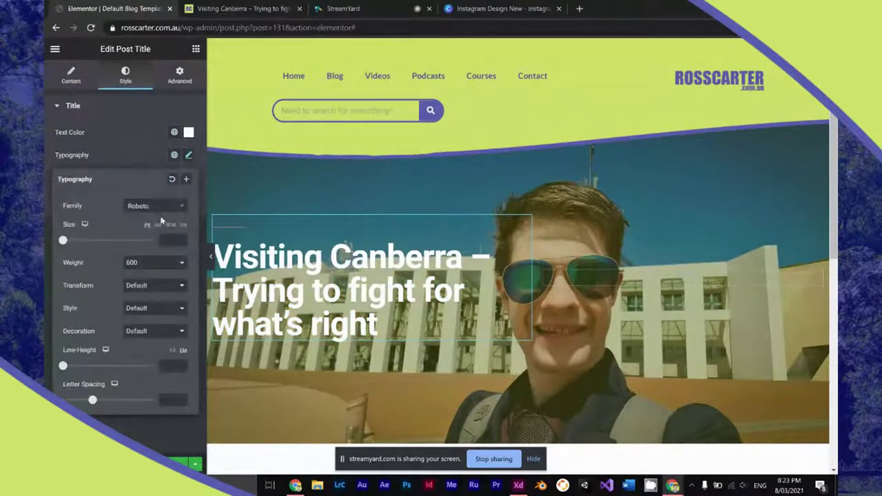
{"action": "left_click", "coordinate": [162, 207]}
{"action": "type", "text": "lato"}
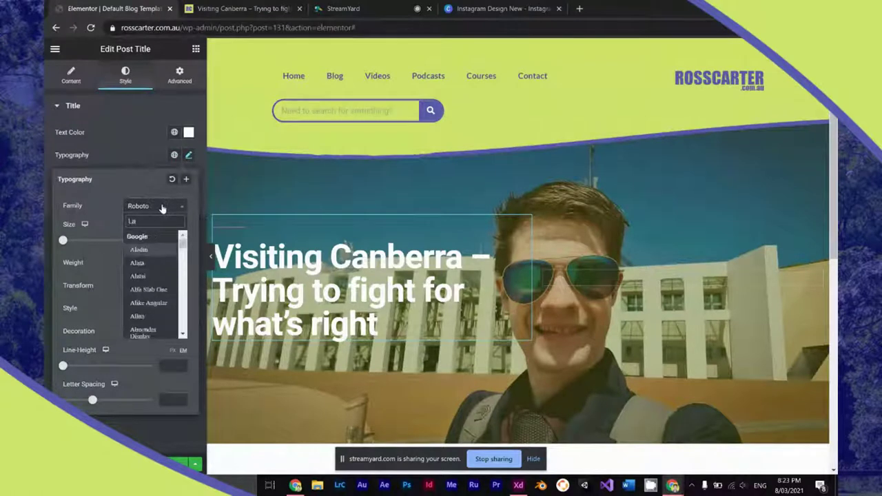
{"action": "key", "text": "Return"}
{"action": "left_click", "coordinate": [183, 224]}
{"action": "left_click_drag", "start_coordinate": [63, 239], "coordinate": [102, 242]}
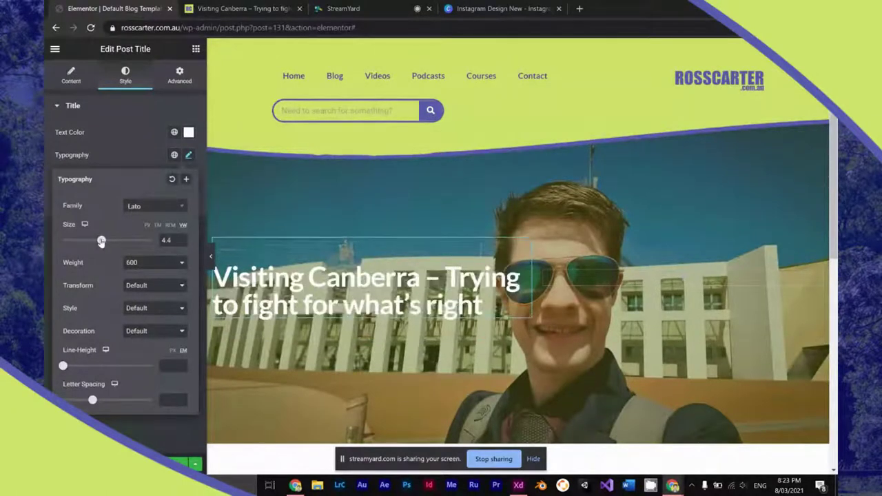
{"action": "left_click_drag", "start_coordinate": [102, 242], "coordinate": [102, 242]}
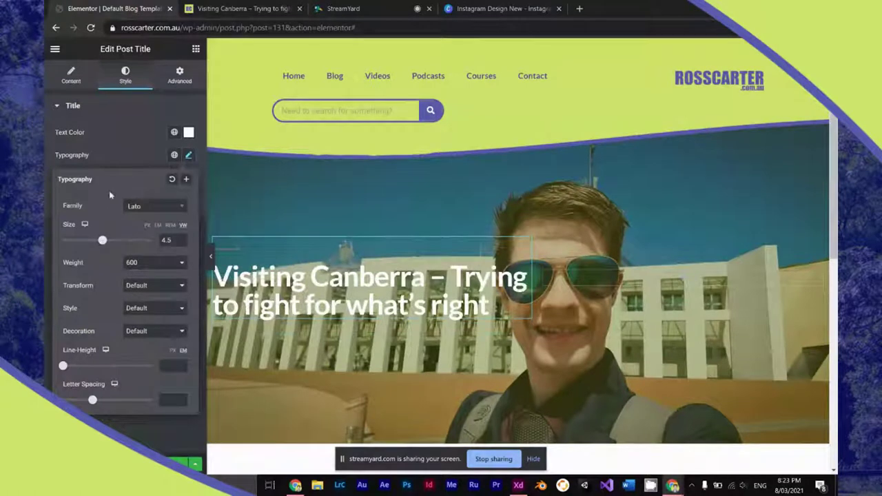
{"action": "left_click_drag", "start_coordinate": [63, 368], "coordinate": [70, 366]}
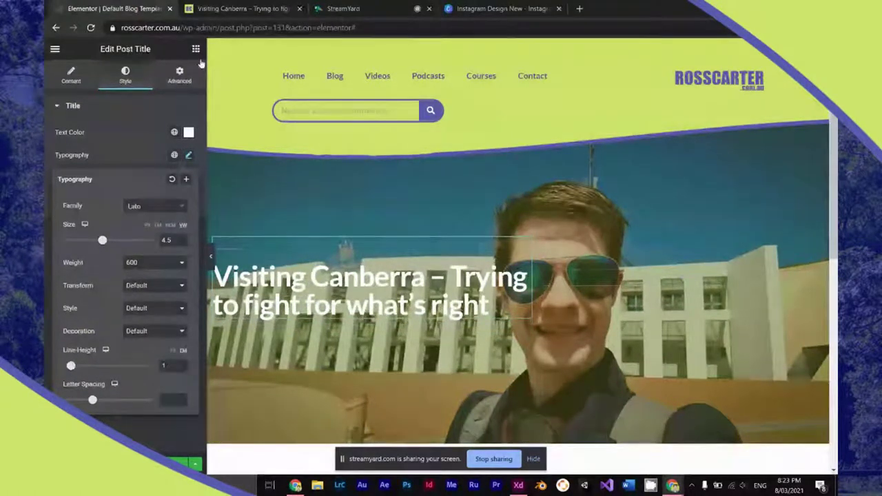
Step: Add a Post Excerpt widget directly below the post title and show its advanced settings
{"action": "left_click", "coordinate": [197, 48]}
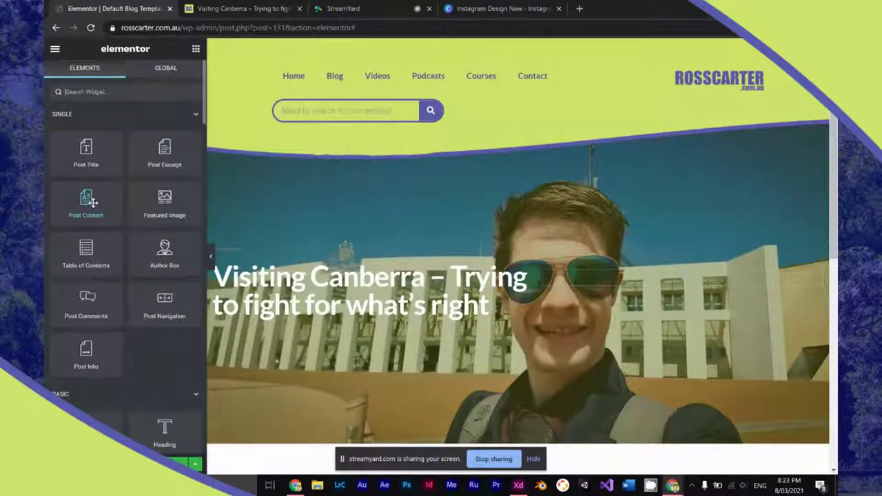
{"action": "left_click_drag", "start_coordinate": [165, 153], "coordinate": [246, 308]}
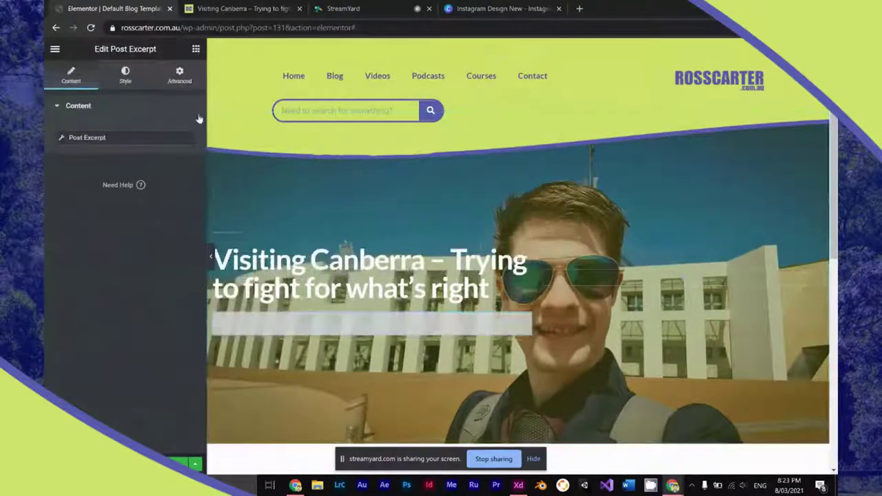
{"action": "left_click", "coordinate": [178, 77]}
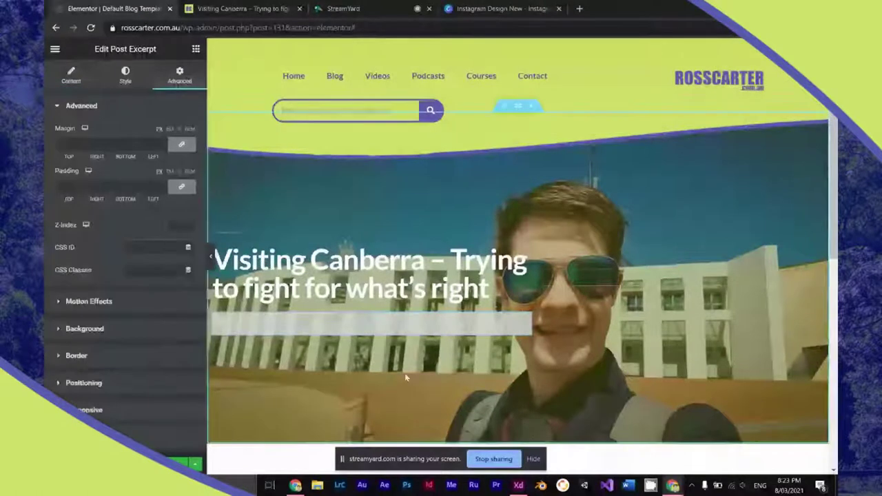
{"action": "right_click", "coordinate": [509, 174]}
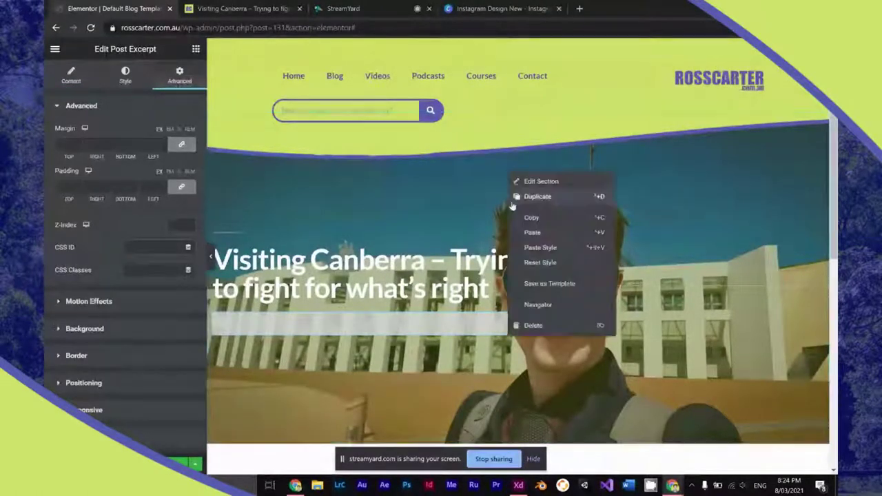
{"action": "left_click", "coordinate": [484, 163]}
{"action": "right_click", "coordinate": [483, 164]}
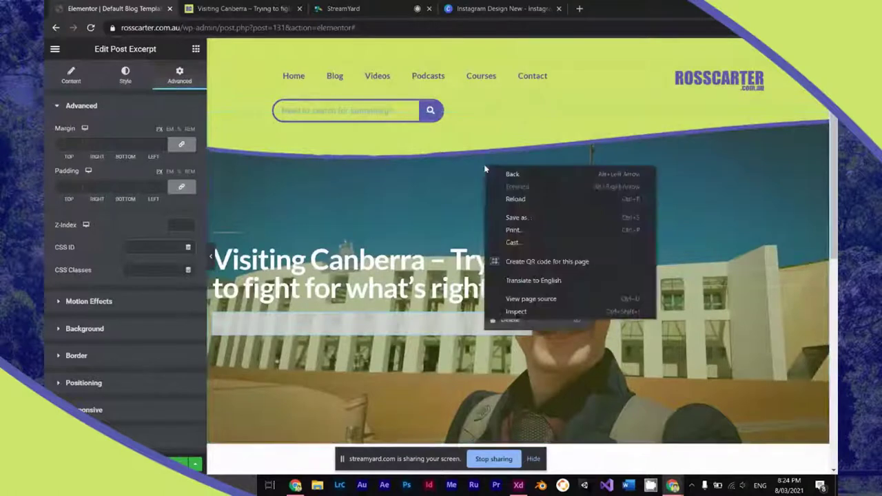
{"action": "left_click", "coordinate": [517, 311]}
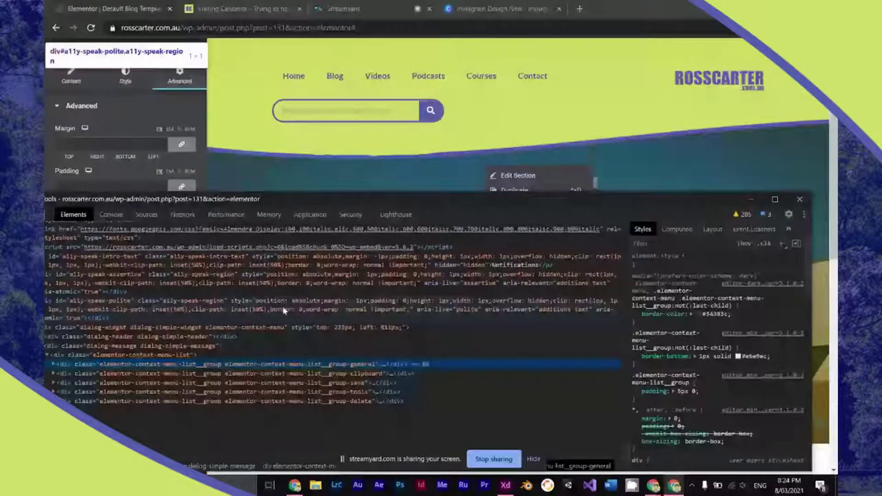
{"action": "left_click", "coordinate": [800, 198]}
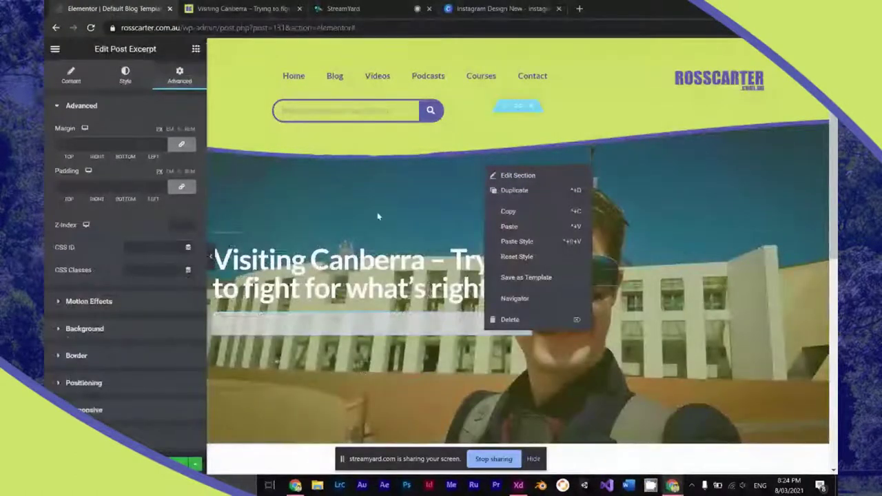
{"action": "left_click", "coordinate": [476, 166]}
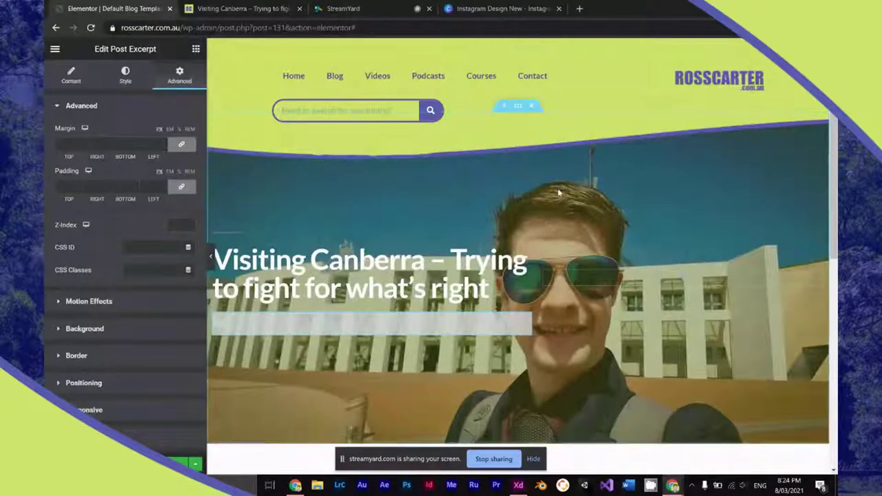
{"action": "triple_click", "coordinate": [259, 260]}
{"action": "left_click", "coordinate": [591, 201]}
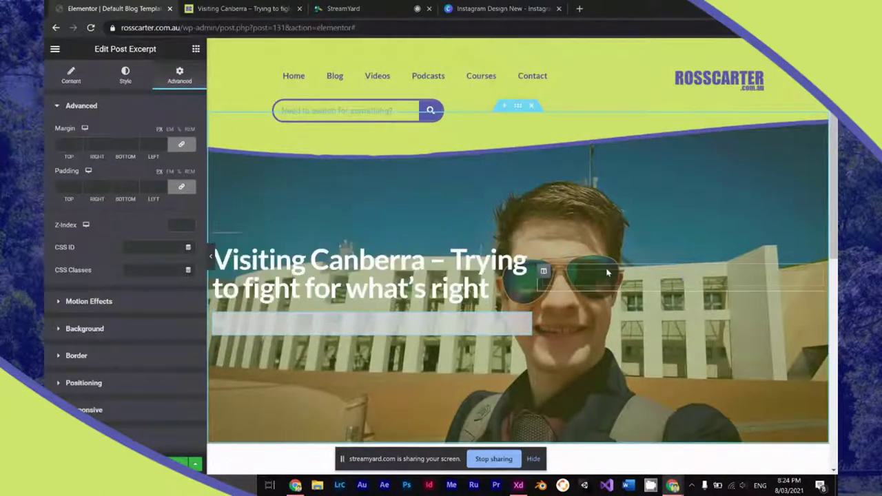
Step: Try adjusting the empty second column's margins in EM units with the four sides unlinked
{"action": "left_click", "coordinate": [543, 271]}
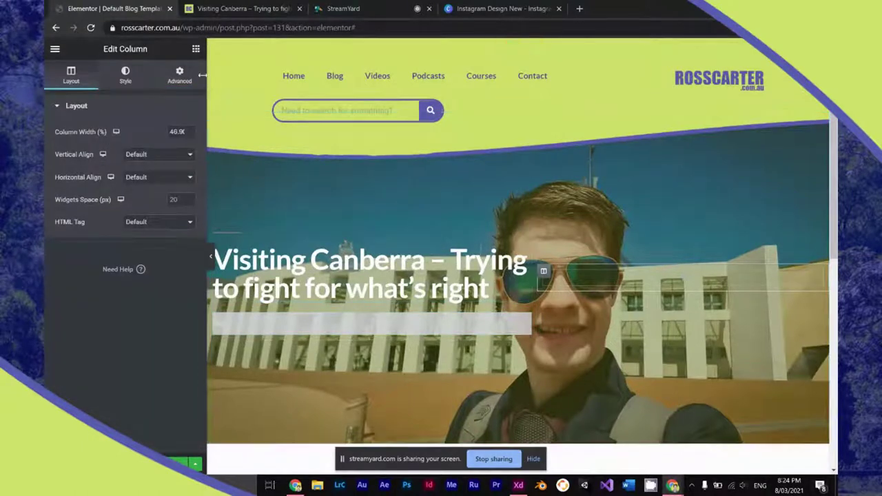
{"action": "left_click", "coordinate": [178, 73]}
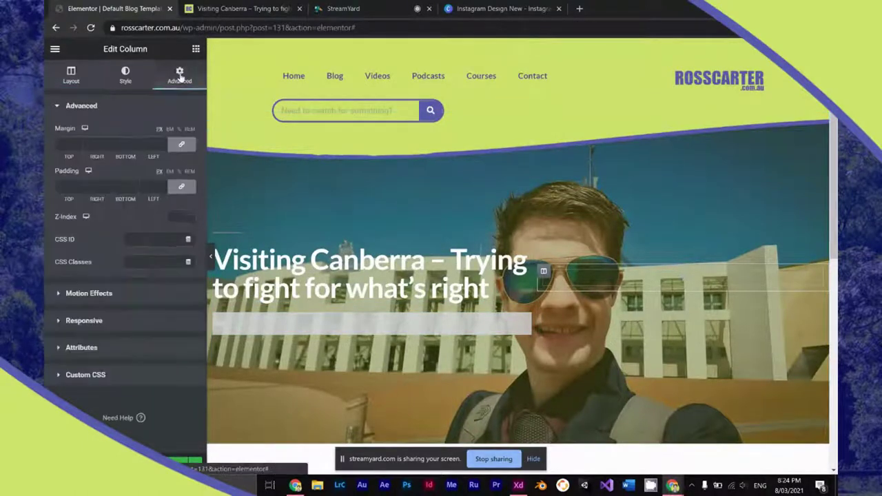
{"action": "left_click", "coordinate": [181, 145]}
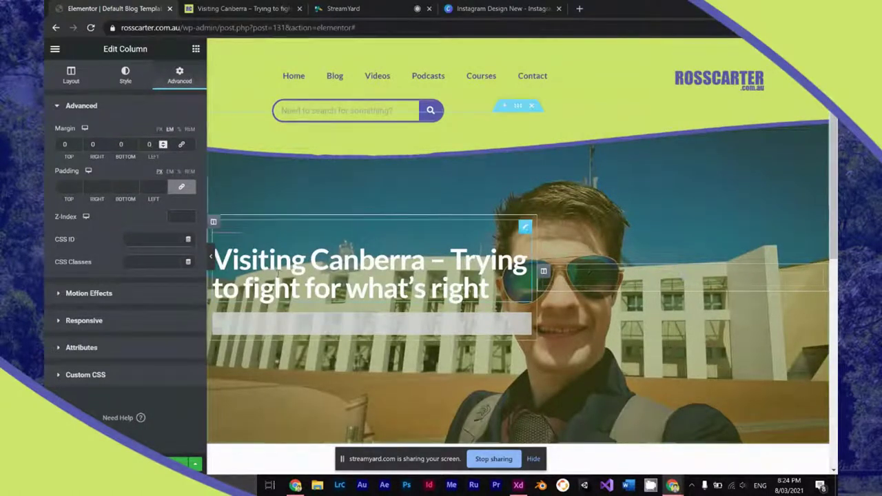
Step: Unlink the post title's margins, switch them to EM and set the left margin to 5, keeping the other sides at 0
{"action": "left_click", "coordinate": [525, 228]}
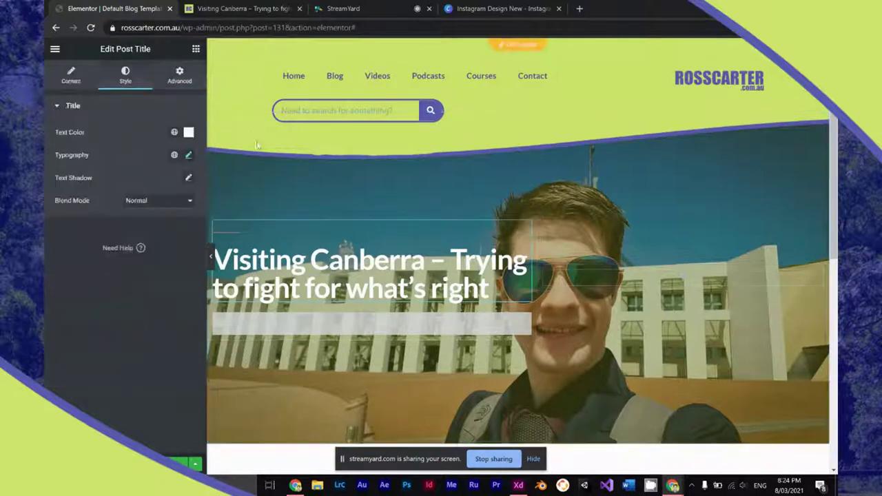
{"action": "left_click", "coordinate": [181, 77]}
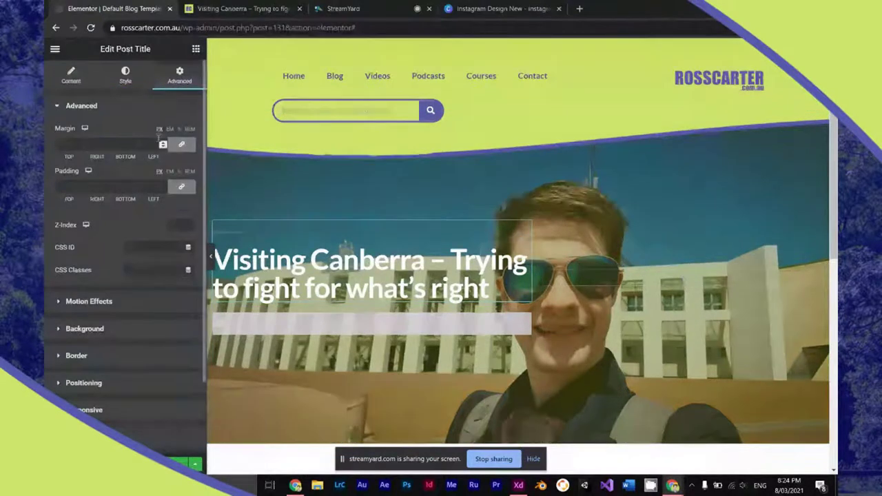
{"action": "double_click", "coordinate": [163, 144]}
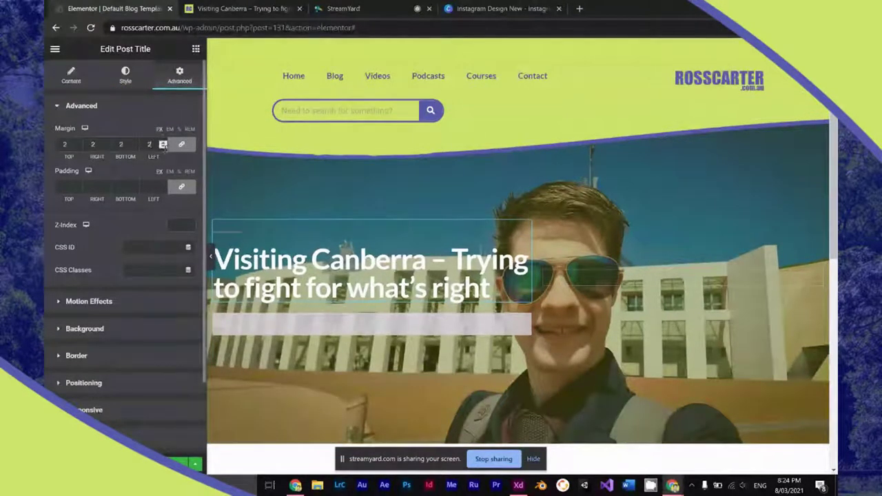
{"action": "double_click", "coordinate": [162, 147]}
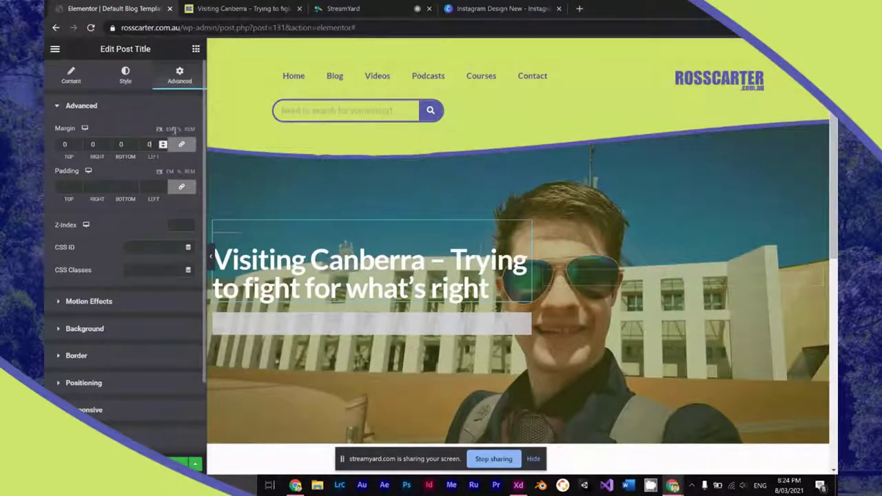
{"action": "left_click", "coordinate": [172, 128]}
{"action": "left_click", "coordinate": [163, 143]}
{"action": "left_click", "coordinate": [164, 148]}
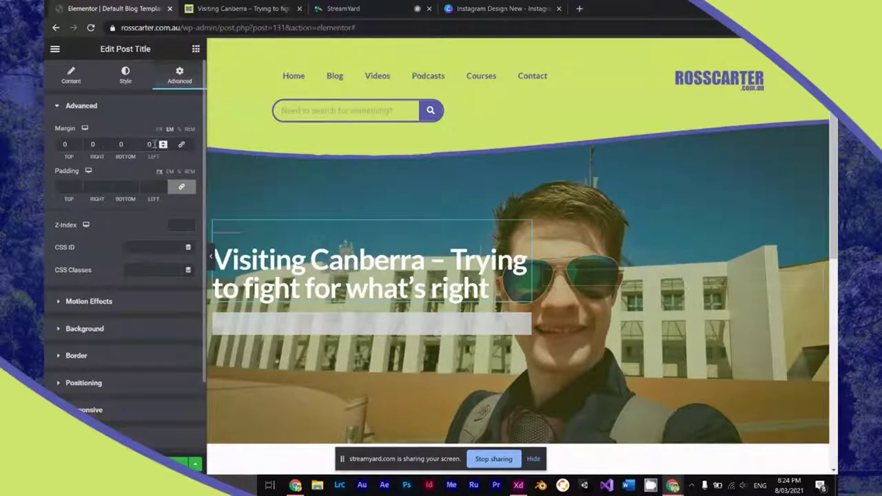
{"action": "left_click", "coordinate": [162, 144]}
{"action": "left_click", "coordinate": [163, 144]}
{"action": "left_click", "coordinate": [163, 144]}
{"action": "left_click", "coordinate": [163, 144]}
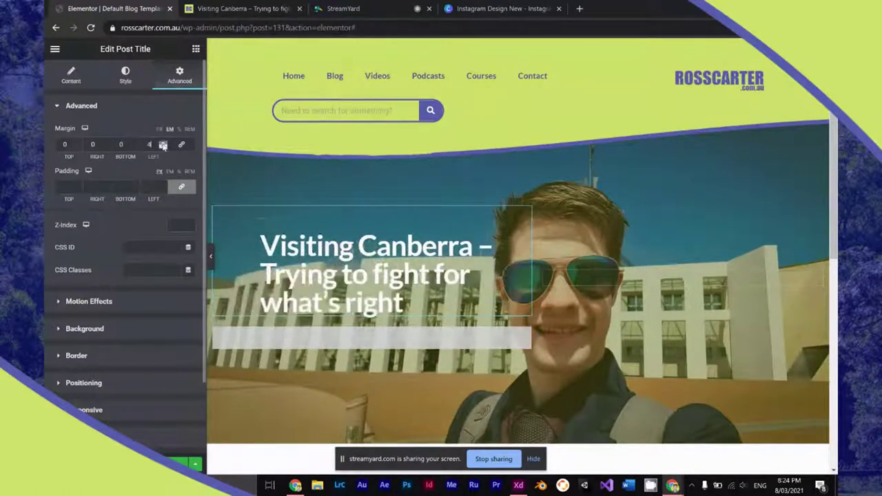
{"action": "left_click", "coordinate": [163, 144]}
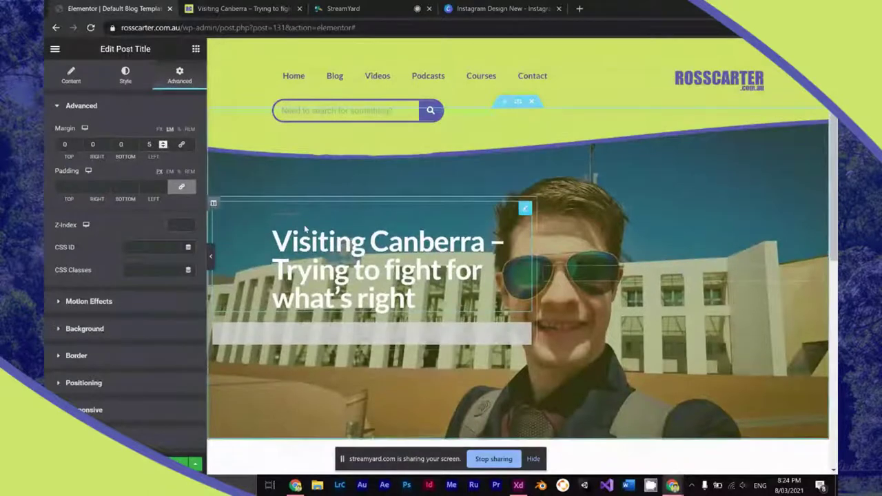
{"action": "scroll", "coordinate": [304, 224], "scroll_direction": "down", "scroll_amount": 2}
{"action": "scroll", "coordinate": [303, 225], "scroll_direction": "up", "scroll_amount": 1}
{"action": "scroll", "coordinate": [304, 224], "scroll_direction": "down", "scroll_amount": 1}
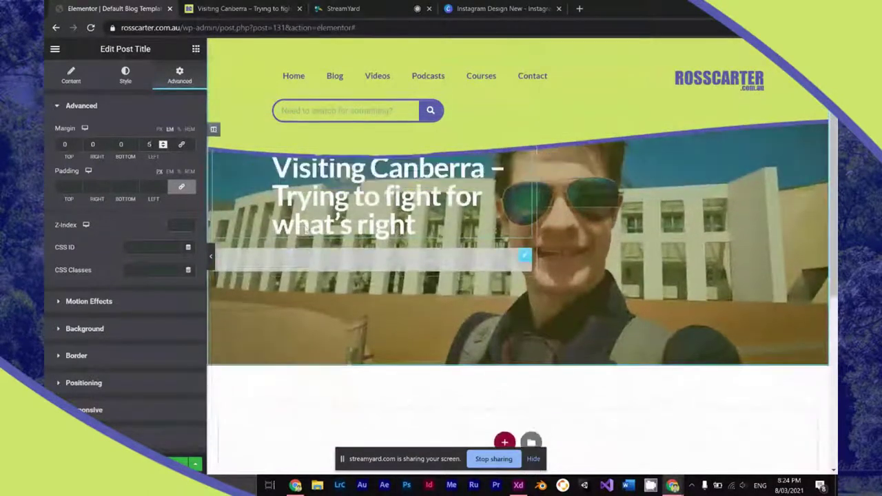
{"action": "scroll", "coordinate": [275, 211], "scroll_direction": "up", "scroll_amount": 3}
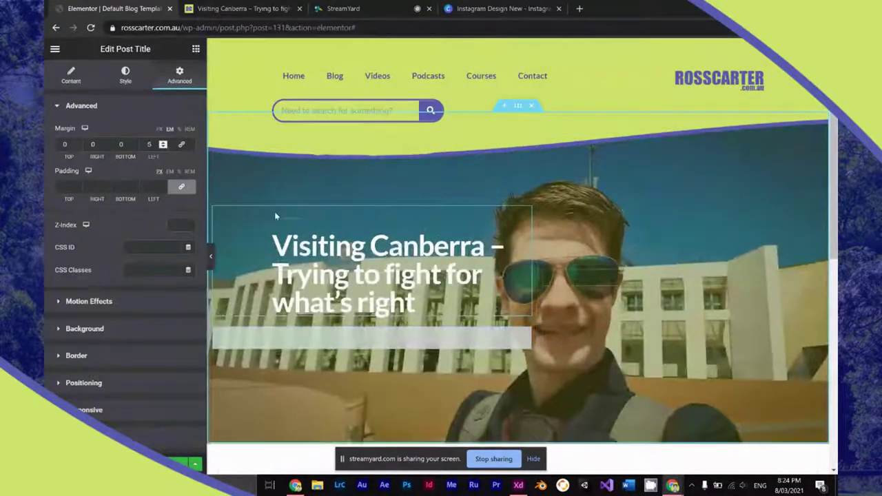
Step: Unlink the post excerpt's margins, switch them to EM and set the left margin to 6, keeping the other sides at 0
{"action": "left_click", "coordinate": [525, 338]}
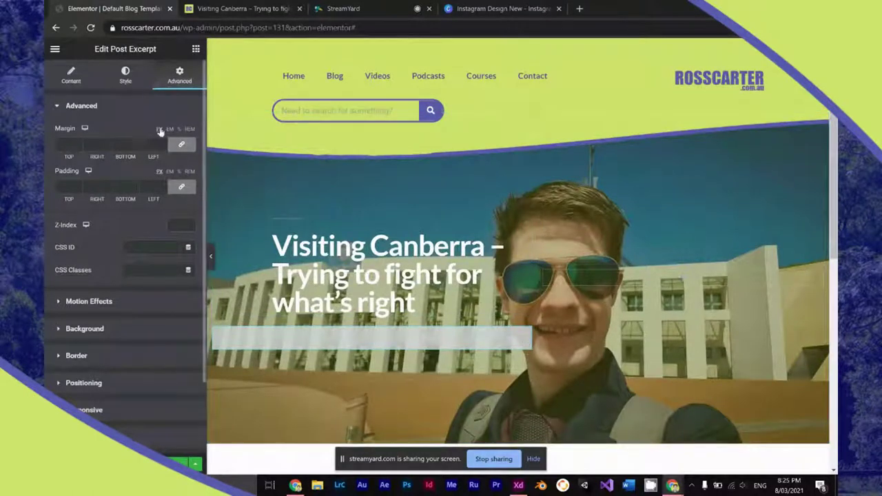
{"action": "left_click", "coordinate": [182, 144]}
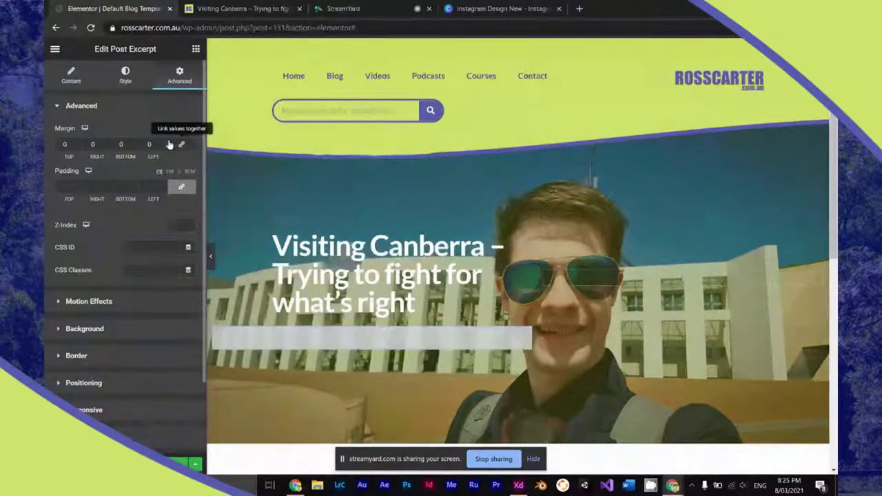
{"action": "left_click", "coordinate": [164, 145]}
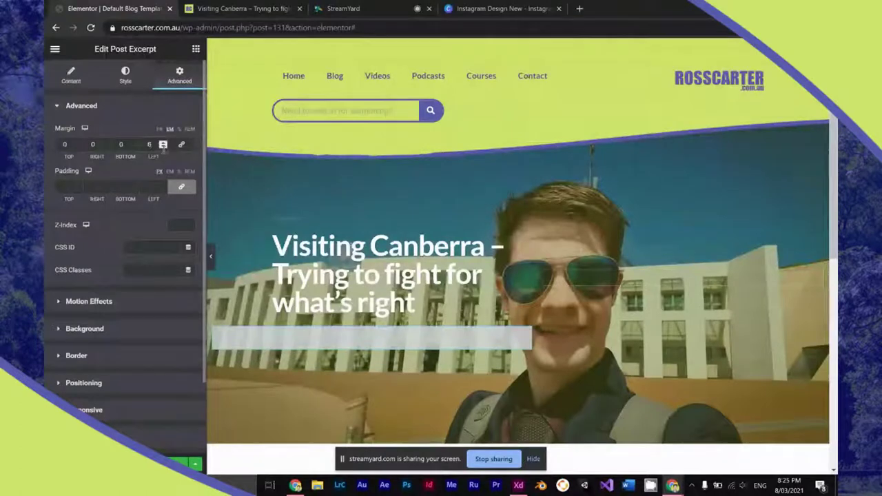
{"action": "left_click", "coordinate": [163, 148]}
{"action": "left_click", "coordinate": [386, 275]}
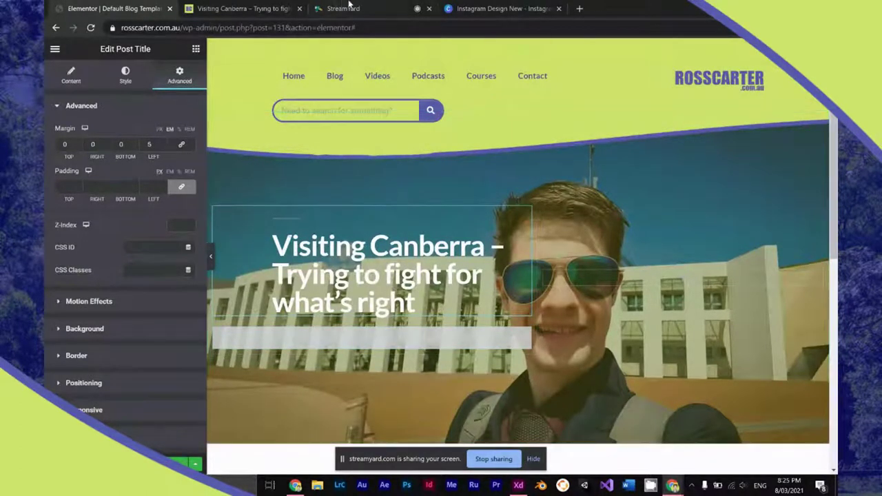
{"action": "left_click", "coordinate": [372, 7]}
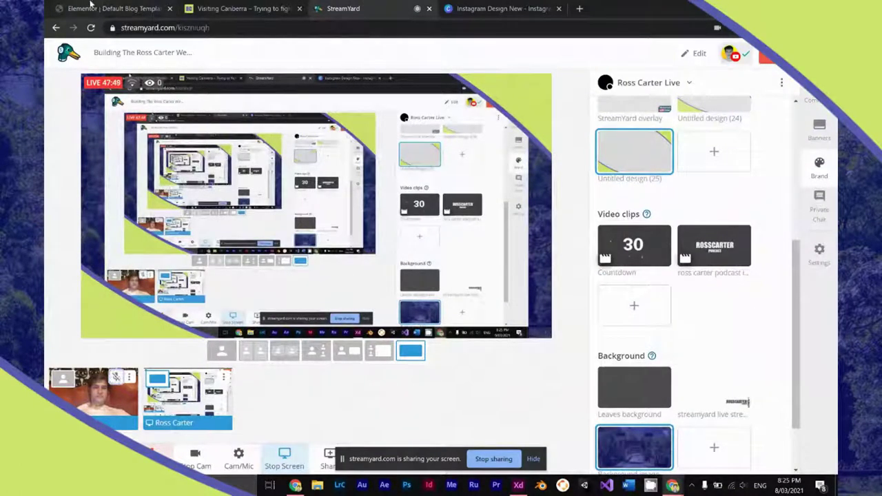
{"action": "left_click", "coordinate": [90, 7]}
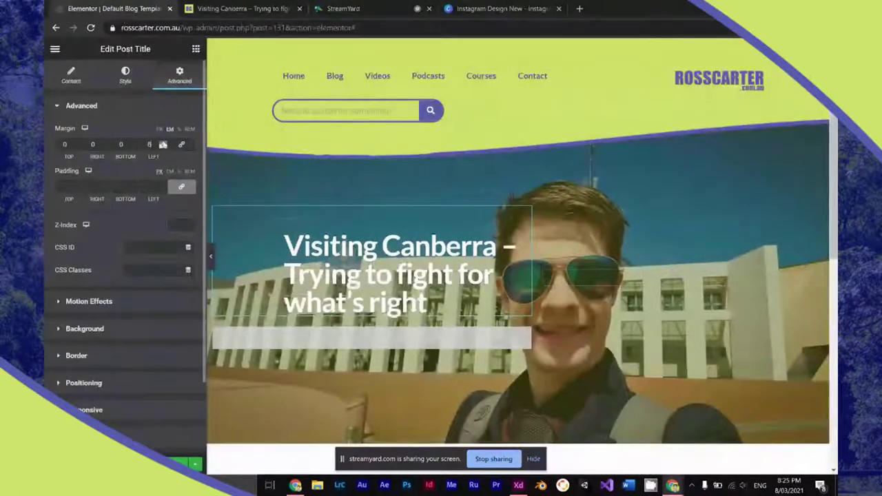
Step: Show the post excerpt's content settings and open the site's WordPress admin dashboard in a new browser tab
{"action": "left_click", "coordinate": [510, 336]}
{"action": "left_click", "coordinate": [72, 76]}
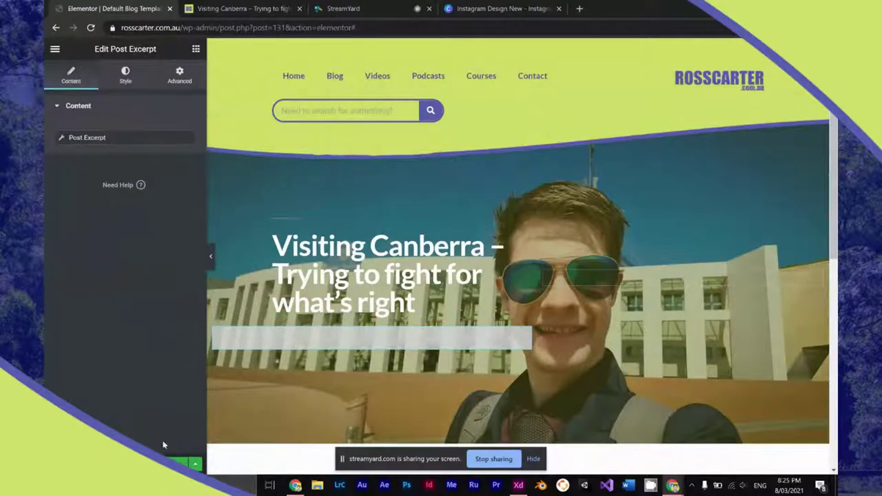
{"action": "left_click_drag", "start_coordinate": [245, 28], "coordinate": [46, 23]}
{"action": "key", "text": "ctrl+c"}
{"action": "left_click", "coordinate": [579, 8]}
{"action": "key", "text": "ctrl+v"}
{"action": "key", "text": "Return"}
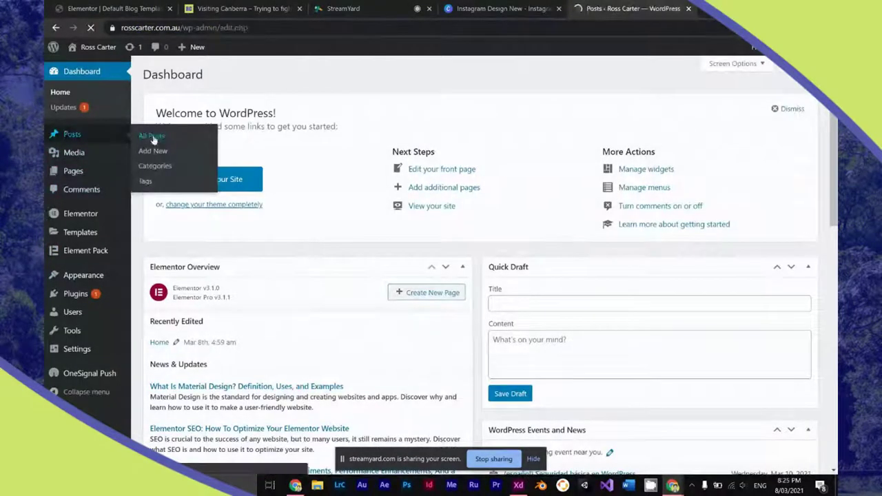
Step: Move the "Hello world!" post to the trash and open the Visiting Canberra post for editing
{"action": "left_click", "coordinate": [126, 135]}
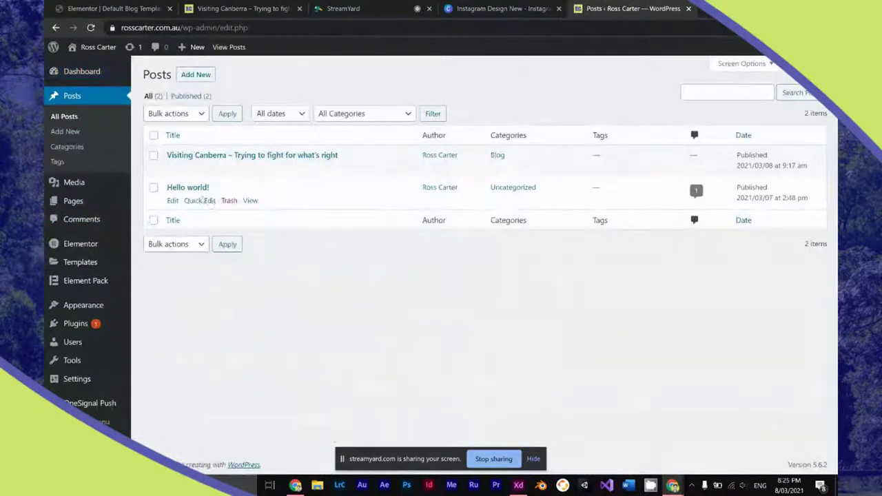
{"action": "left_click", "coordinate": [228, 200]}
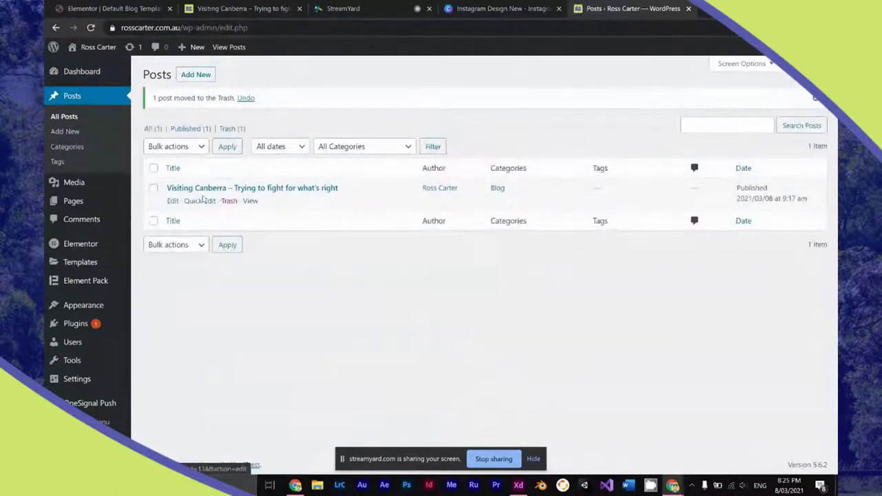
{"action": "left_click", "coordinate": [172, 201]}
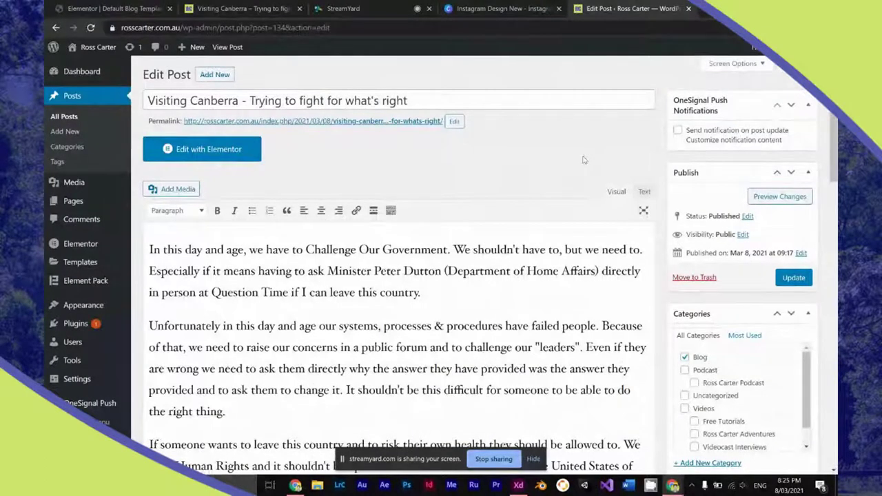
Step: Copy the Visiting Canberra post's first paragraph into its Excerpt field and update the post
{"action": "scroll", "coordinate": [582, 160], "scroll_direction": "down", "scroll_amount": 1}
{"action": "scroll", "coordinate": [583, 160], "scroll_direction": "down", "scroll_amount": 15}
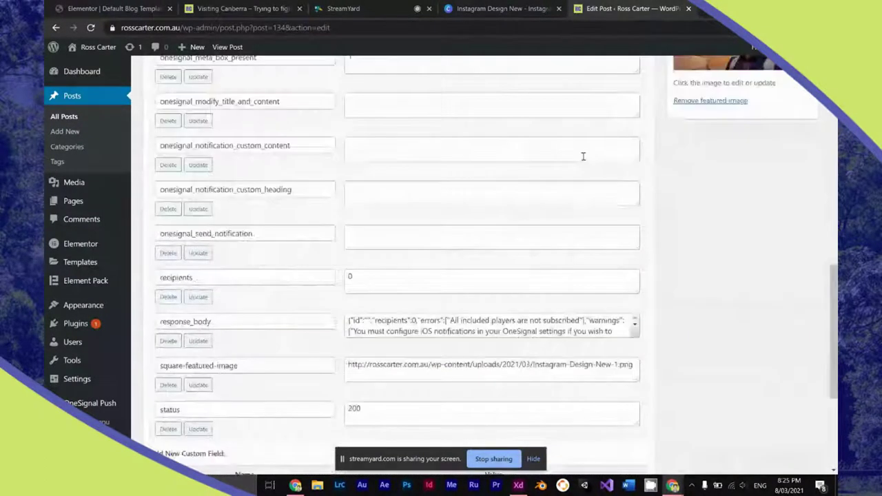
{"action": "scroll", "coordinate": [582, 160], "scroll_direction": "up", "scroll_amount": 3}
{"action": "scroll", "coordinate": [583, 160], "scroll_direction": "up", "scroll_amount": 12}
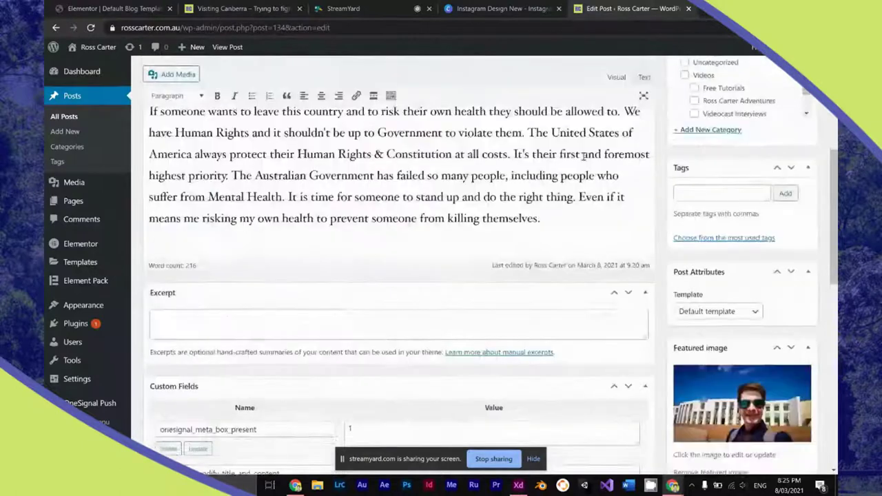
{"action": "scroll", "coordinate": [582, 156], "scroll_direction": "up", "scroll_amount": 5}
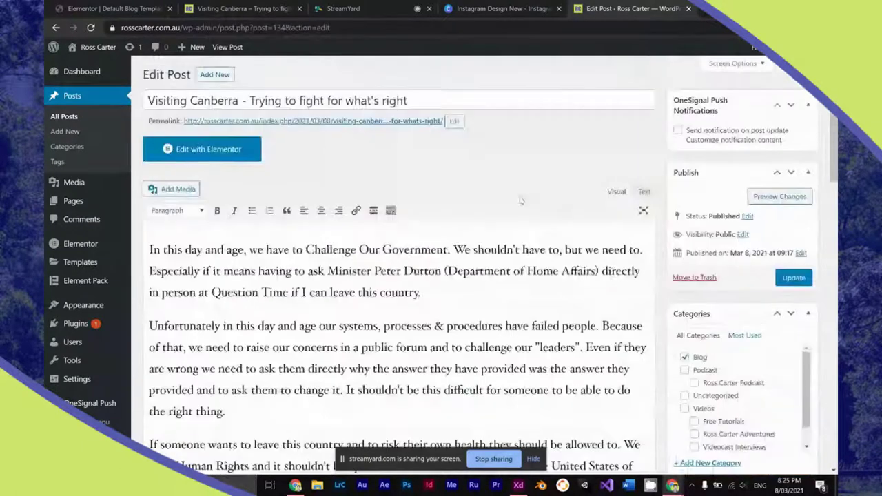
{"action": "triple_click", "coordinate": [353, 270]}
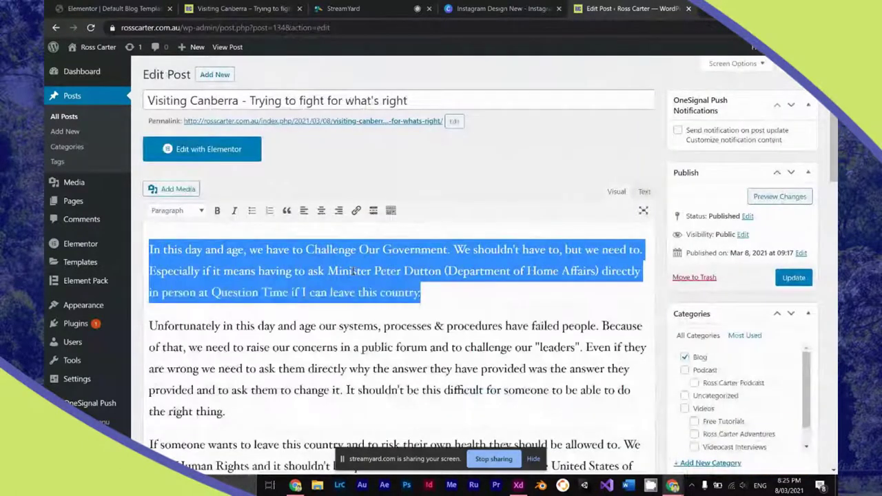
{"action": "scroll", "coordinate": [353, 271], "scroll_direction": "down", "scroll_amount": 5}
{"action": "left_click", "coordinate": [384, 282]}
{"action": "key", "text": "ctrl+v"}
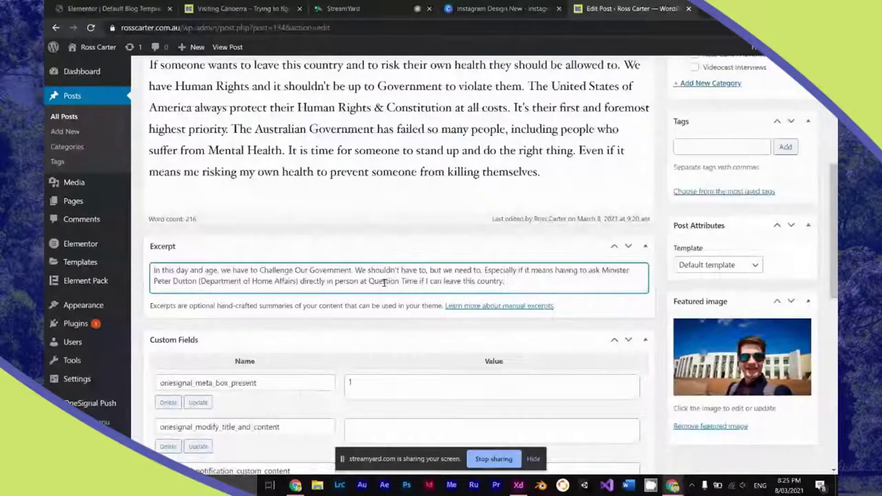
{"action": "scroll", "coordinate": [384, 281], "scroll_direction": "up", "scroll_amount": 10}
{"action": "left_click", "coordinate": [791, 263]}
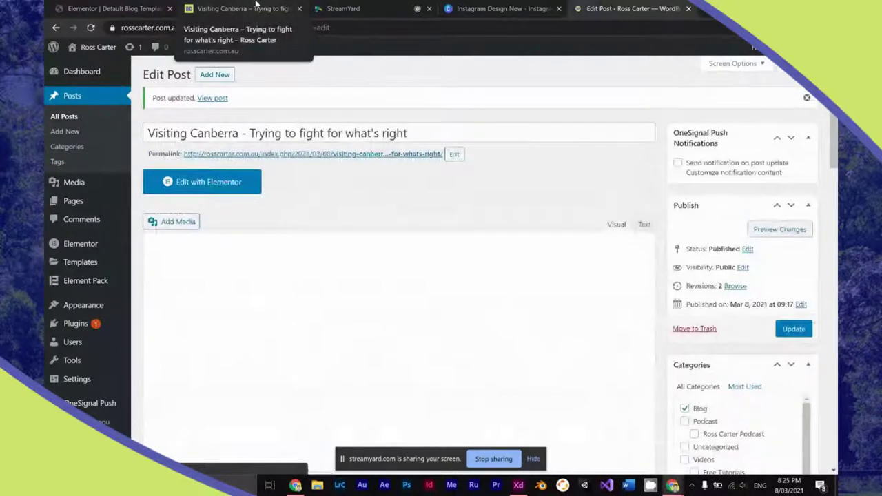
Step: Return to the blog template in Elementor and set the post excerpt's text color to white
{"action": "left_click", "coordinate": [255, 5]}
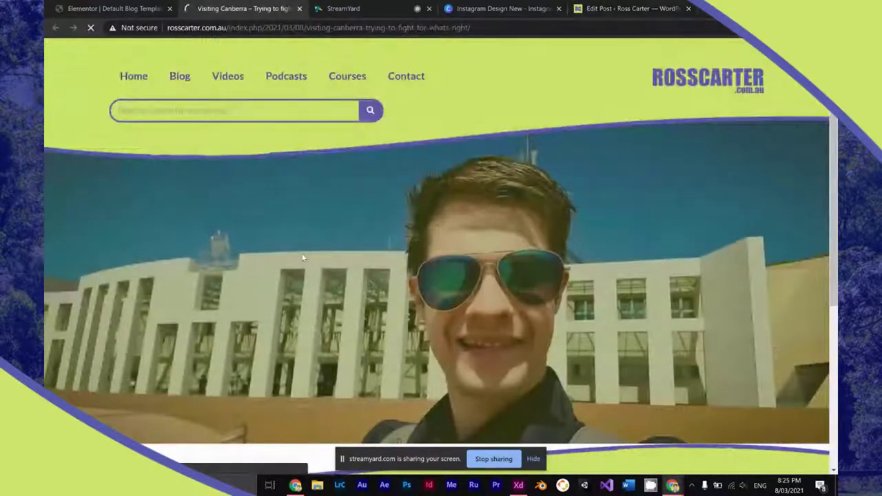
{"action": "left_click", "coordinate": [72, 10]}
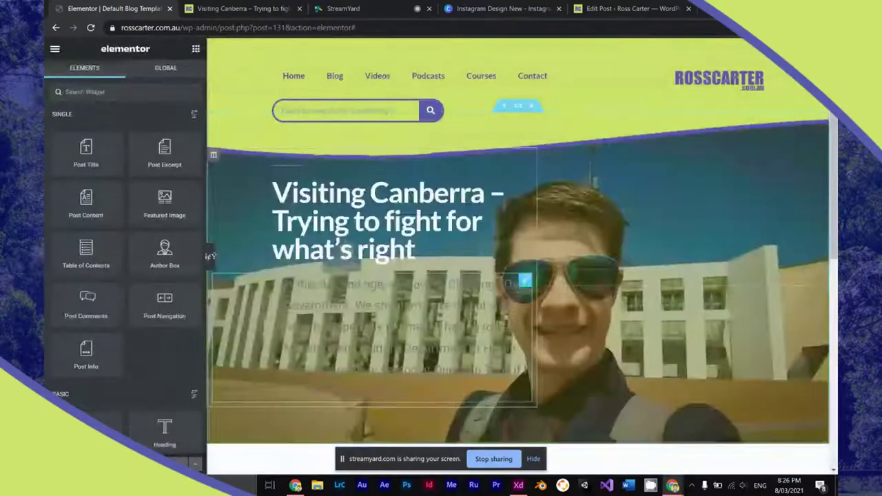
{"action": "left_click", "coordinate": [524, 283]}
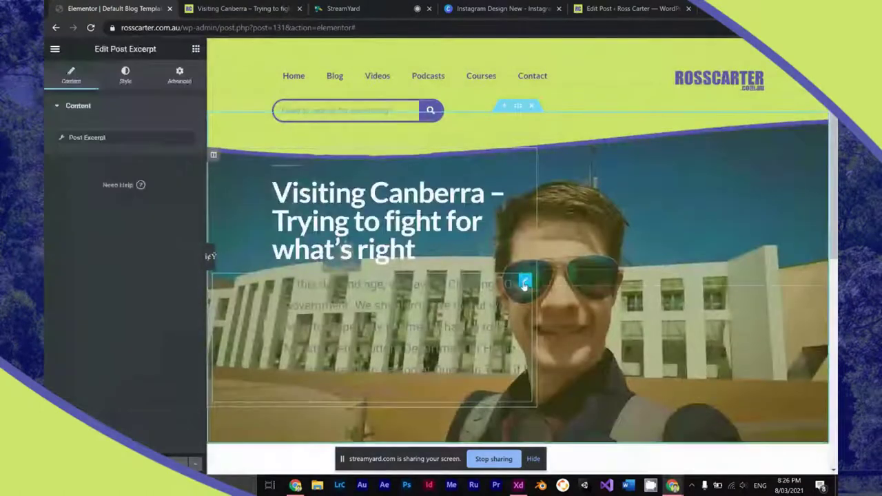
{"action": "left_click", "coordinate": [125, 75]}
{"action": "left_click", "coordinate": [188, 155]}
{"action": "left_click", "coordinate": [81, 205]}
{"action": "mouse_move", "coordinate": [81, 204]}
{"action": "left_mouse_down"}
{"action": "mouse_move", "coordinate": [48, 160]}
{"action": "mouse_move", "coordinate": [58, 165]}
{"action": "left_mouse_up"}
{"action": "left_click", "coordinate": [120, 149]}
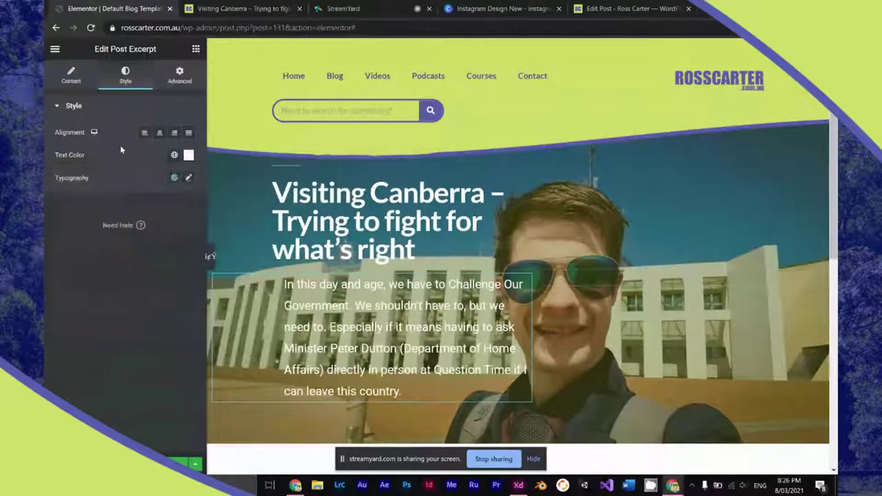
Step: Set the post excerpt's typography to Lato at 0.8 EM with a line height of 1.5 EM
{"action": "left_click", "coordinate": [192, 180]}
{"action": "left_click", "coordinate": [157, 232]}
{"action": "type", "text": "La"}
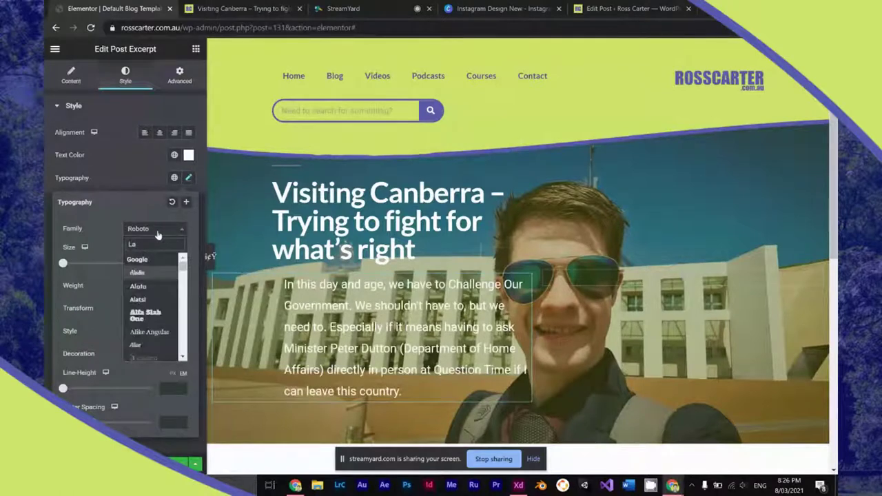
{"action": "type", "text": "to"}
{"action": "key", "text": "Return"}
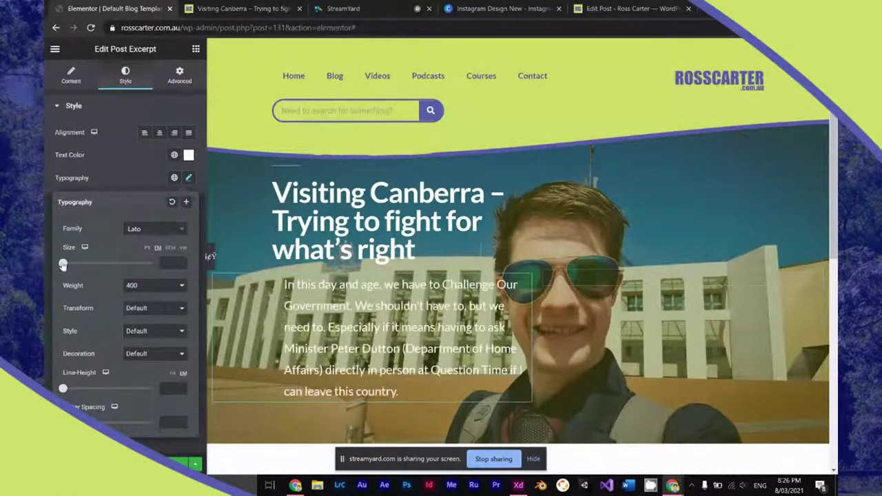
{"action": "left_click_drag", "start_coordinate": [63, 265], "coordinate": [68, 263]}
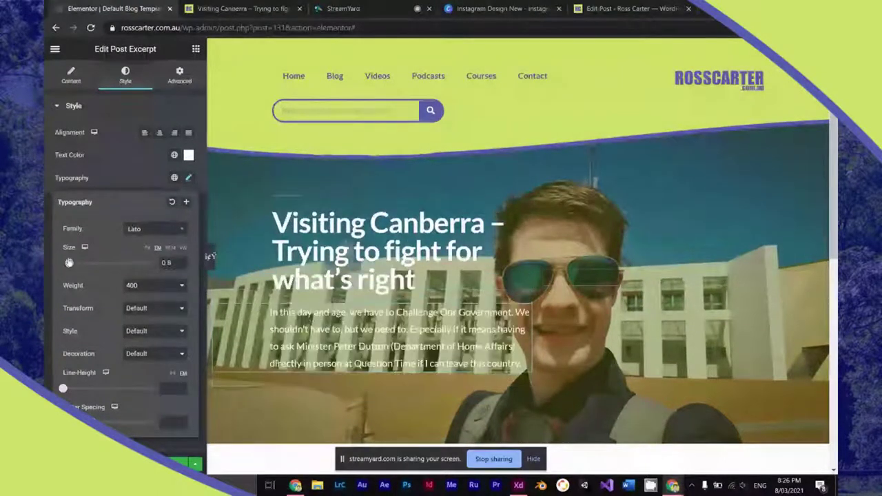
{"action": "left_click_drag", "start_coordinate": [63, 388], "coordinate": [76, 389]}
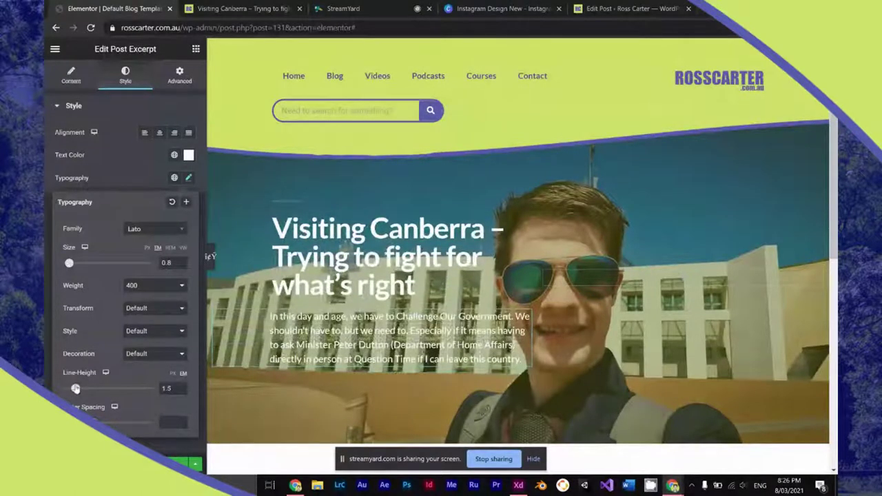
{"action": "left_click", "coordinate": [258, 394]}
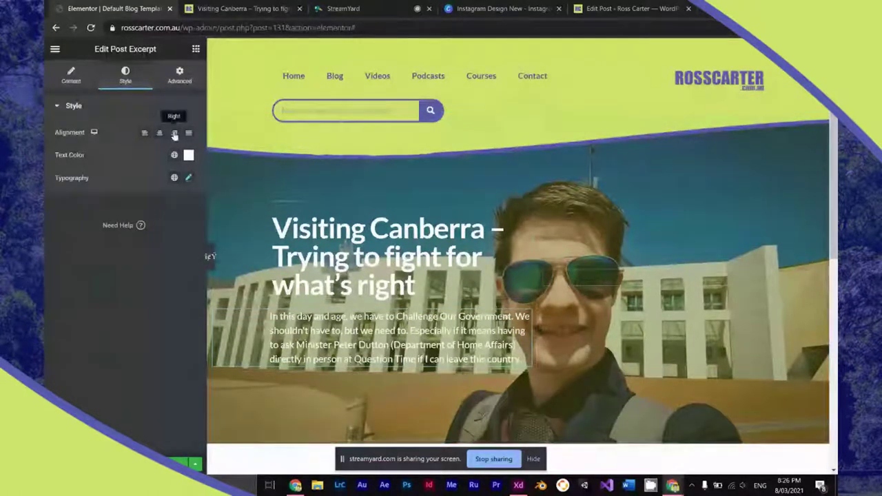
Step: Examine the hero's title and excerpt on the live Visiting Canberra page and return to the template editor
{"action": "left_click", "coordinate": [182, 80]}
{"action": "left_click", "coordinate": [141, 77]}
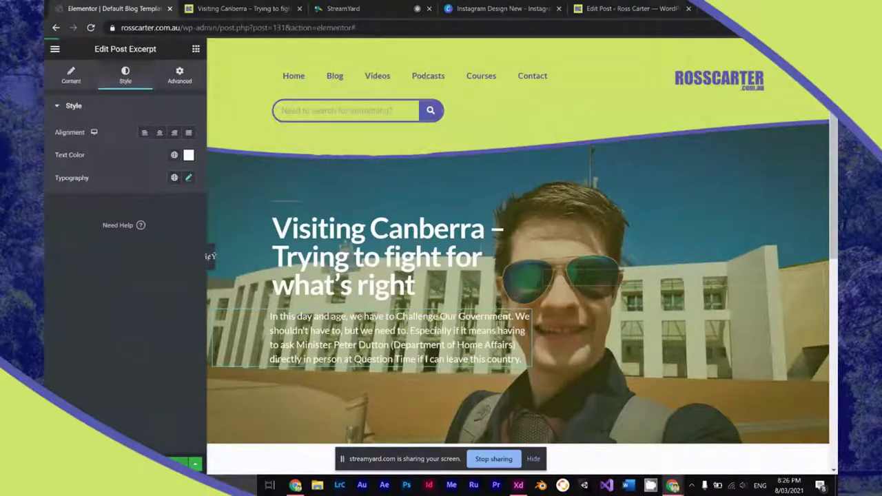
{"action": "left_click", "coordinate": [245, 8]}
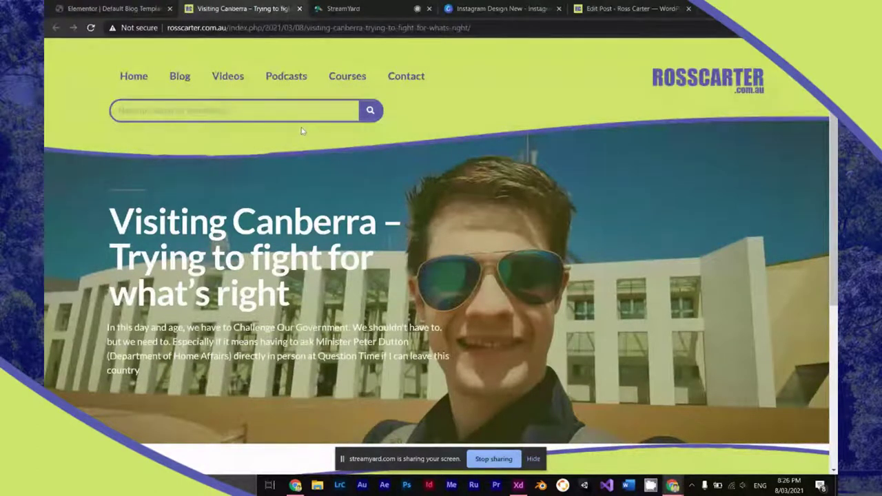
{"action": "scroll", "coordinate": [302, 130], "scroll_direction": "down", "scroll_amount": 1}
{"action": "scroll", "coordinate": [301, 130], "scroll_direction": "down", "scroll_amount": 2}
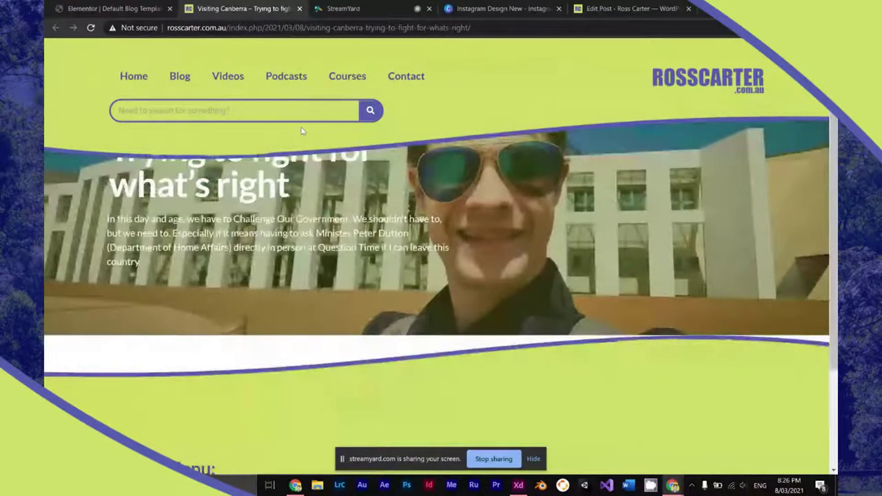
{"action": "scroll", "coordinate": [301, 130], "scroll_direction": "up", "scroll_amount": 3}
{"action": "left_click", "coordinate": [114, 8]}
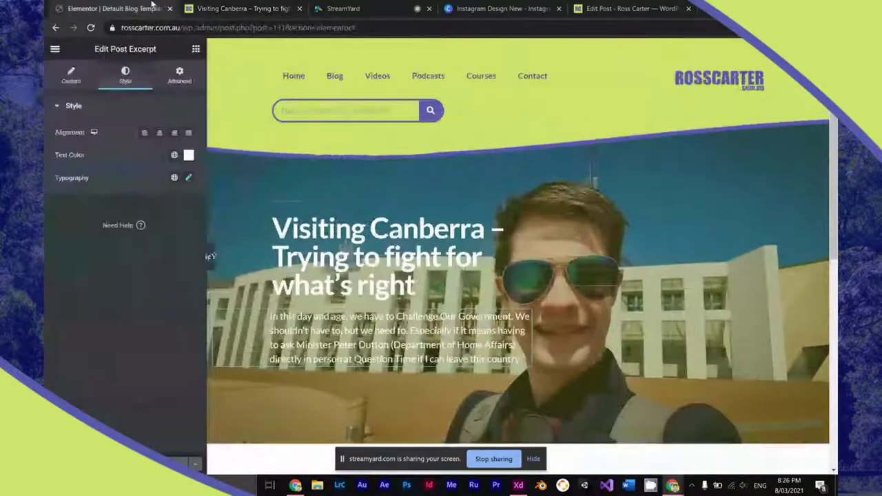
Step: Add a section with two equal columns below the hero and set its content width to full width
{"action": "scroll", "coordinate": [320, 410], "scroll_direction": "down", "scroll_amount": 5}
{"action": "left_click", "coordinate": [507, 301]}
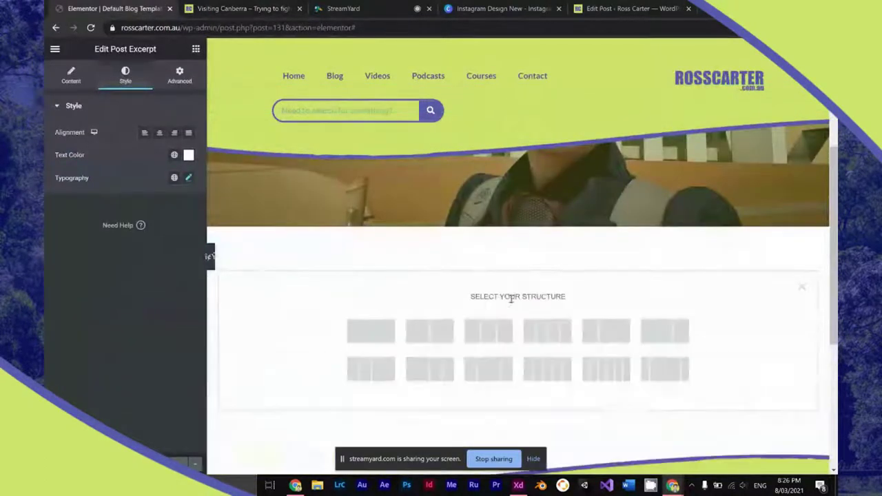
{"action": "left_click", "coordinate": [441, 332]}
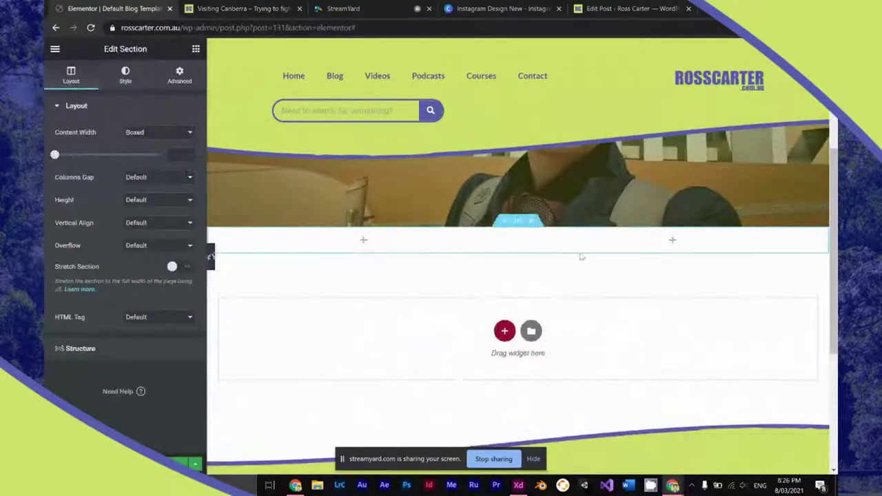
{"action": "left_click", "coordinate": [173, 133]}
{"action": "left_click", "coordinate": [168, 150]}
Step: Unlink the new section's padding, switch it to EM and set left and right to 5, keeping top and bottom at 0
{"action": "left_click", "coordinate": [177, 87]}
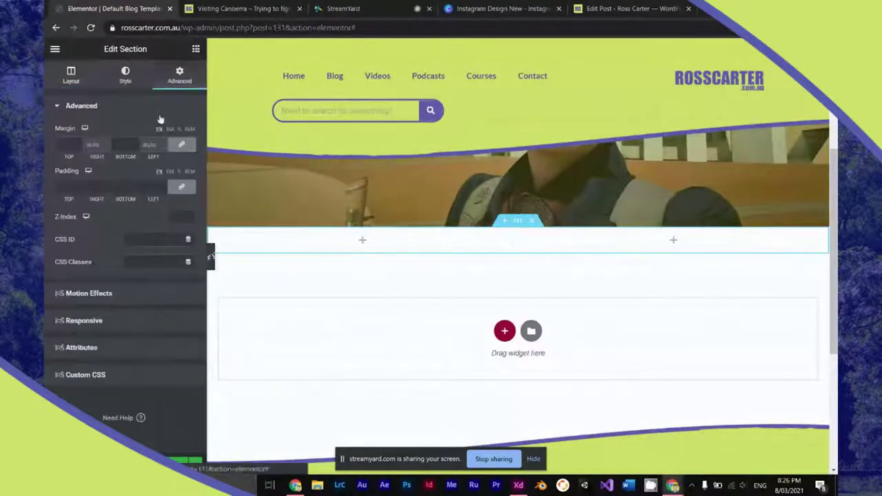
{"action": "left_click", "coordinate": [169, 172]}
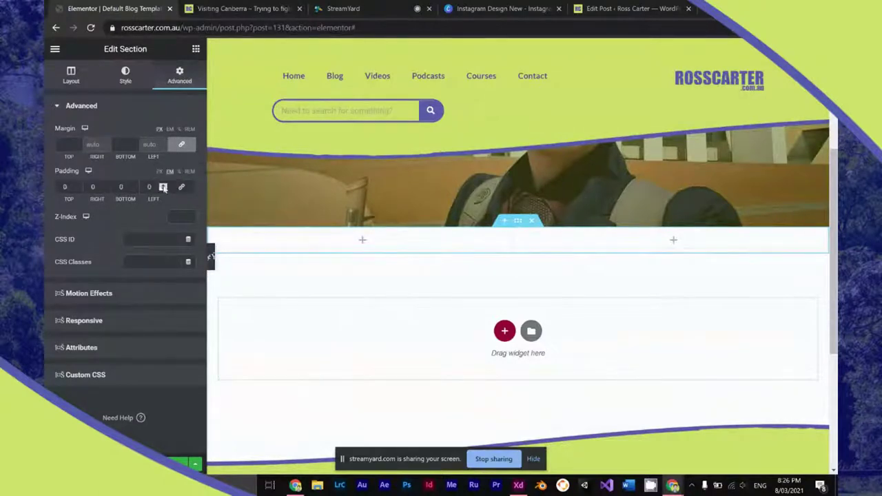
{"action": "left_click", "coordinate": [163, 185]}
{"action": "left_click", "coordinate": [107, 185]}
{"action": "left_click", "coordinate": [106, 185]}
{"action": "left_click", "coordinate": [107, 185]}
{"action": "left_click", "coordinate": [107, 185]}
{"action": "left_click", "coordinate": [107, 184]}
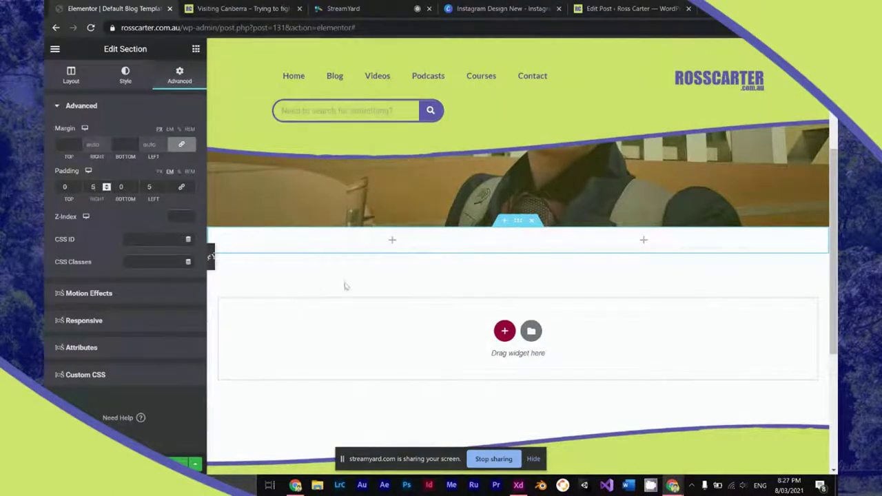
Step: Set the two-column section's top and bottom padding to 3 EM each
{"action": "left_click", "coordinate": [79, 185]}
{"action": "left_click", "coordinate": [79, 185]}
{"action": "left_click", "coordinate": [78, 185]}
{"action": "left_click", "coordinate": [78, 184]}
{"action": "left_click", "coordinate": [79, 189]}
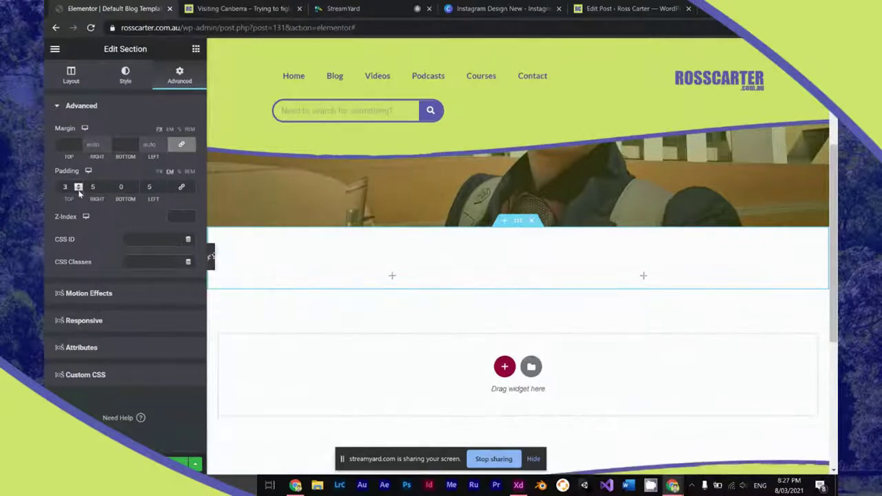
{"action": "left_click", "coordinate": [135, 184]}
{"action": "left_click", "coordinate": [135, 185]}
{"action": "left_click", "coordinate": [135, 184]}
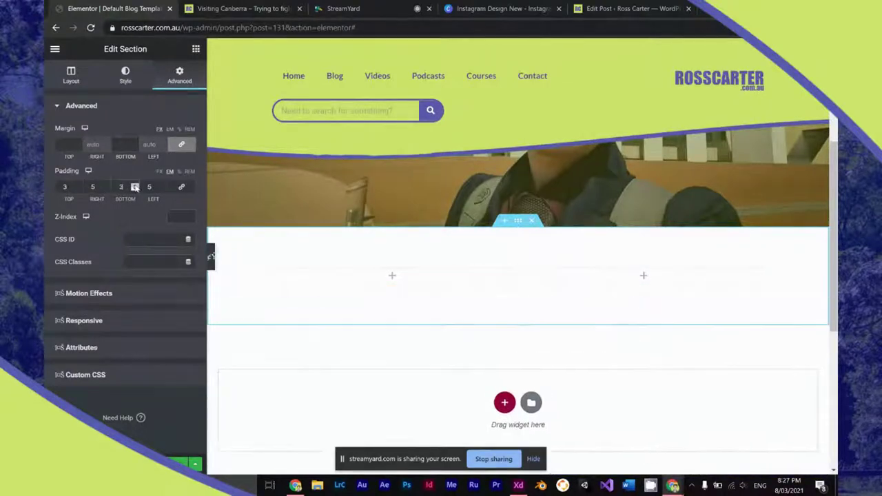
Step: Add a Post Content widget to the section's first column and set its text color to #000000
{"action": "left_click", "coordinate": [77, 76]}
{"action": "left_click", "coordinate": [197, 48]}
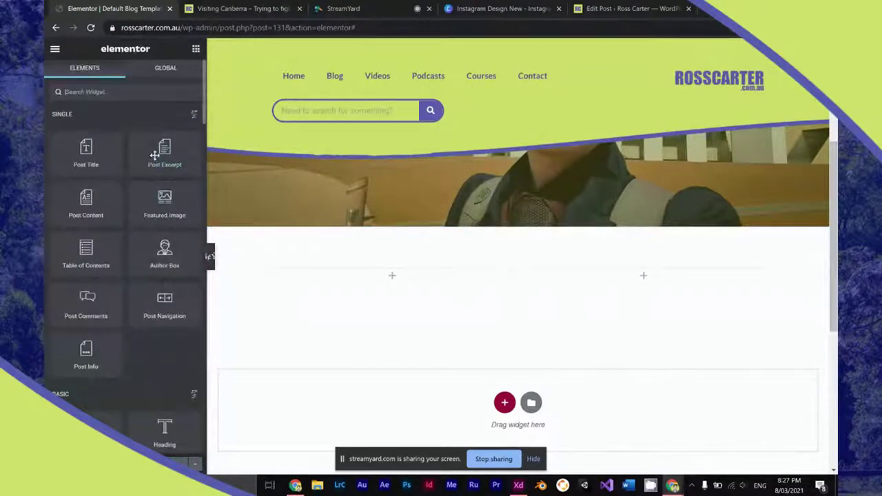
{"action": "left_click_drag", "start_coordinate": [100, 200], "coordinate": [359, 276]}
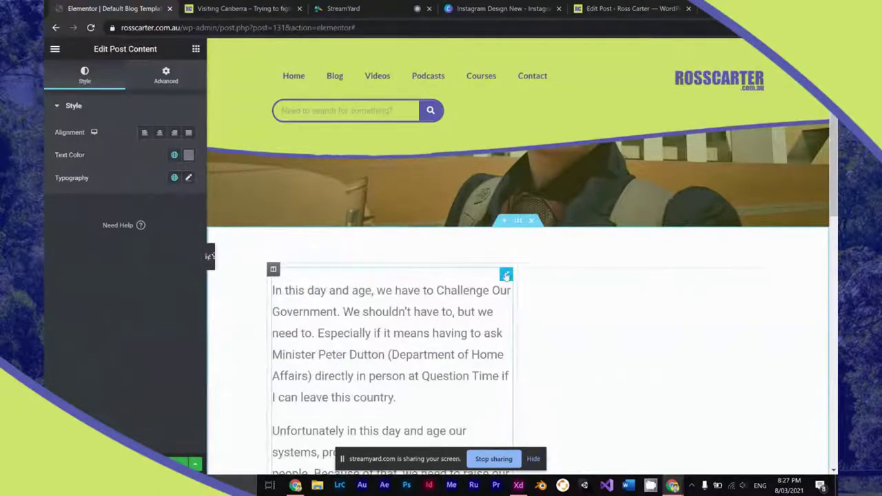
{"action": "left_click", "coordinate": [189, 155]}
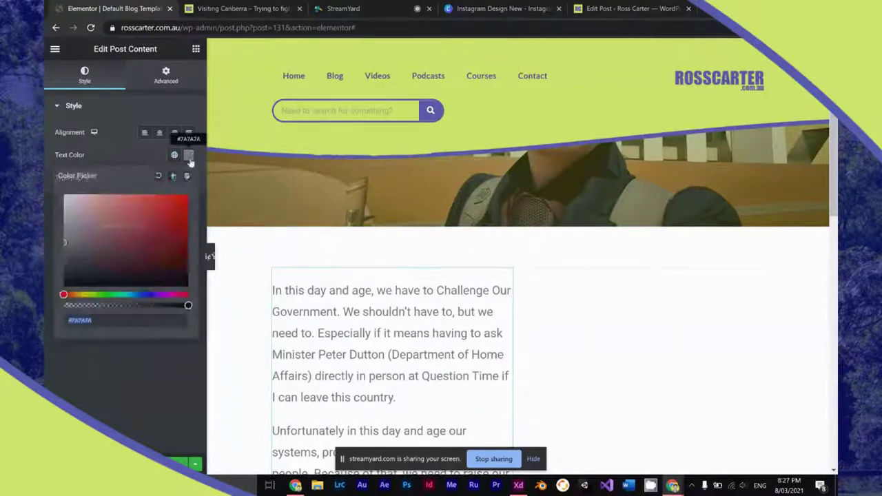
{"action": "left_click_drag", "start_coordinate": [174, 195], "coordinate": [63, 286]}
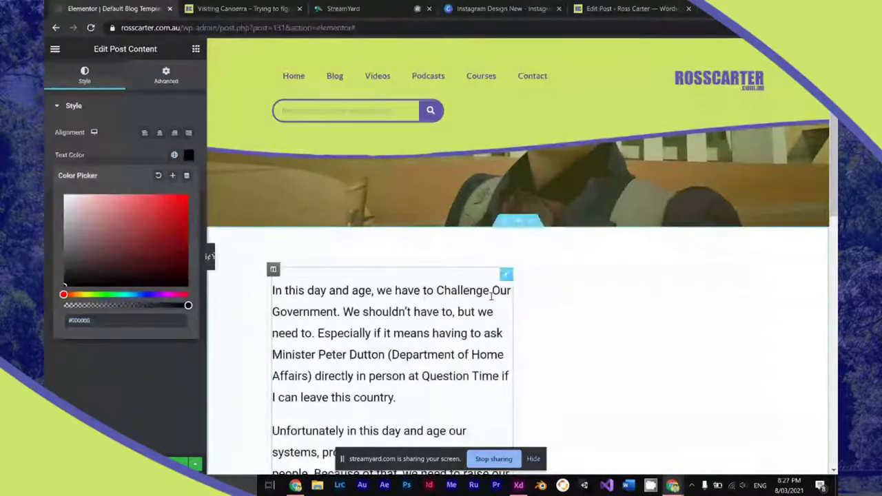
Step: Widen the post content's column so it takes up more of the section than the empty second column
{"action": "left_click_drag", "start_coordinate": [518, 312], "coordinate": [563, 314]}
{"action": "left_click", "coordinate": [143, 107]}
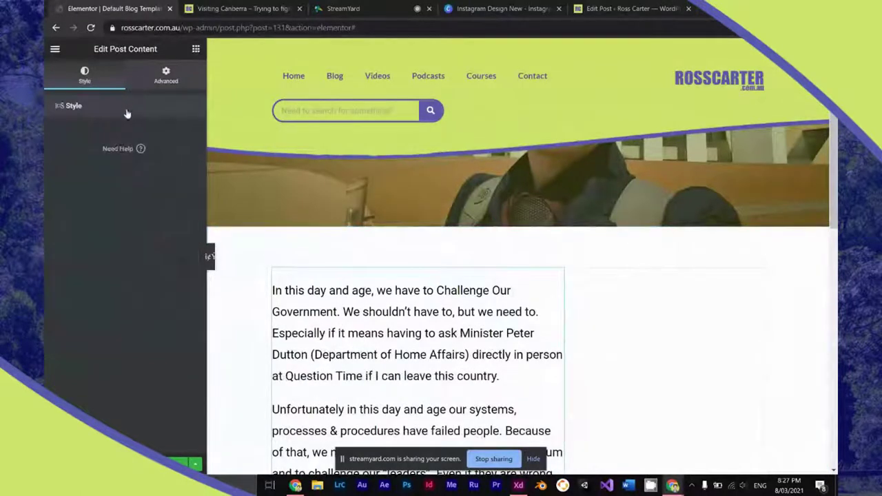
{"action": "left_click", "coordinate": [131, 116]}
Step: Set the post content's typography to Lato at 0.8 EM with a line height of 1.3 EM
{"action": "left_click", "coordinate": [186, 178]}
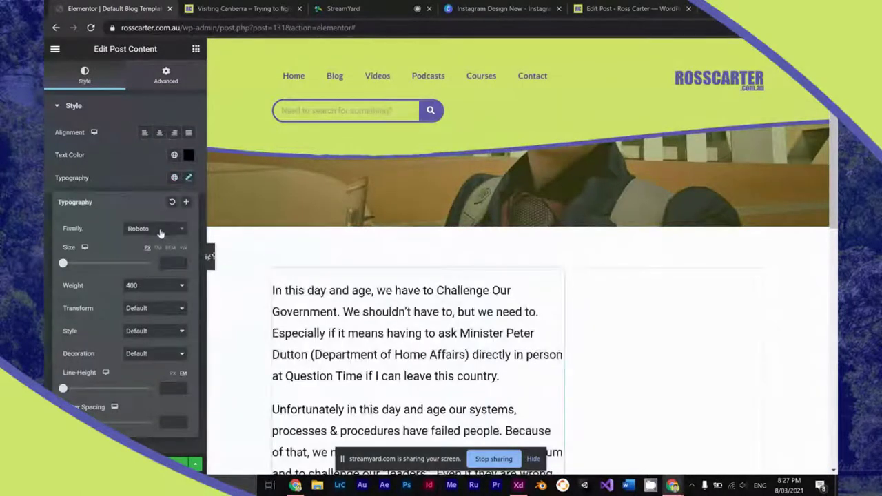
{"action": "left_click", "coordinate": [159, 228]}
{"action": "type", "text": "Lato"}
{"action": "key", "text": "Return"}
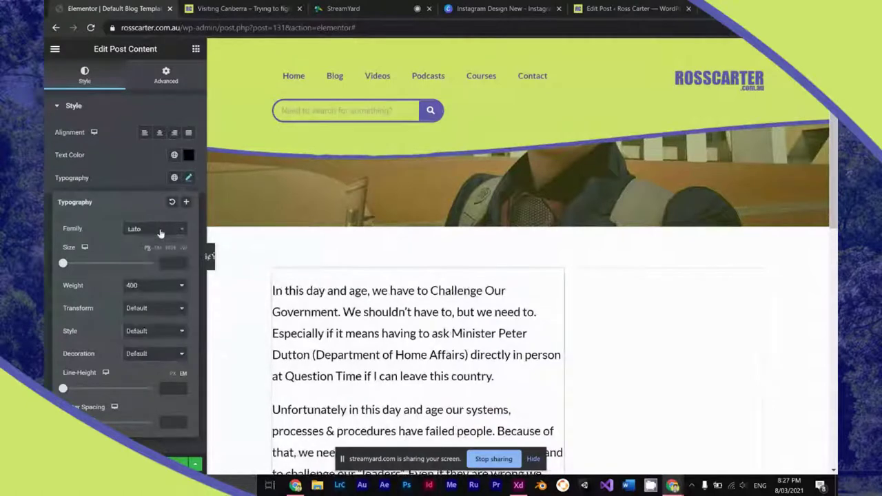
{"action": "left_click", "coordinate": [158, 247]}
{"action": "left_click_drag", "start_coordinate": [63, 263], "coordinate": [69, 263]}
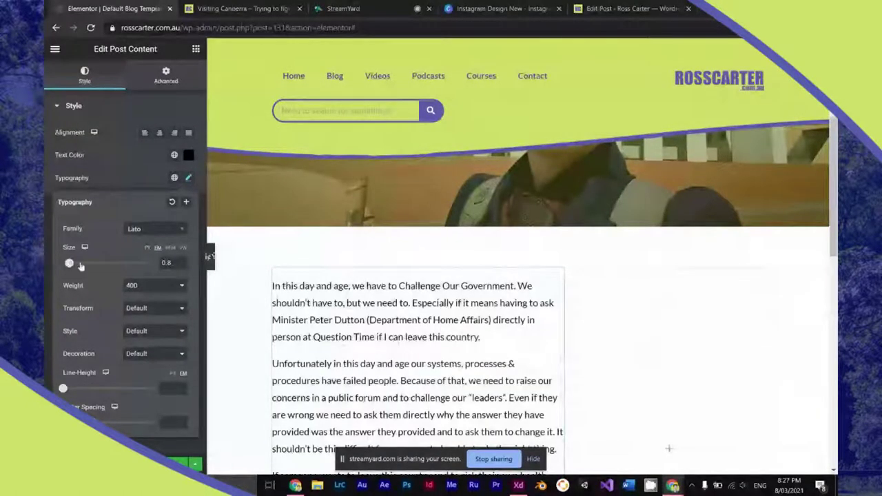
{"action": "left_click_drag", "start_coordinate": [63, 389], "coordinate": [74, 388]}
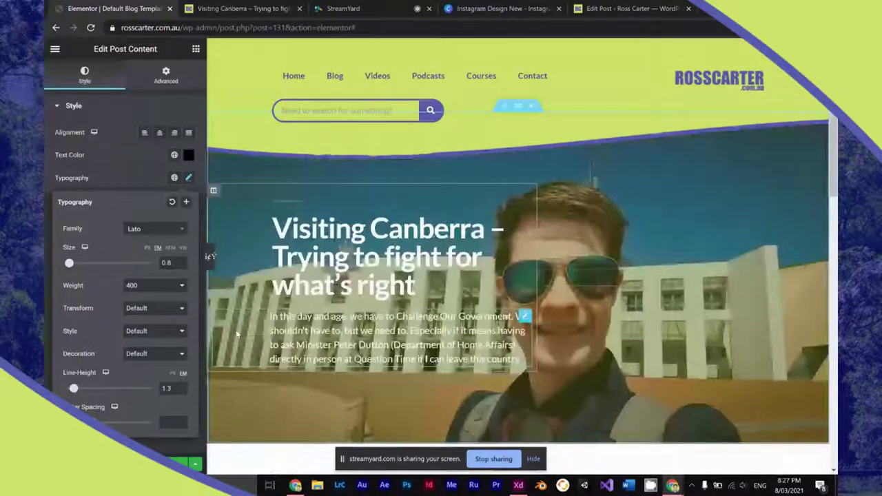
Step: Examine the post content's layout in the template and on the live Visiting Canberra page, and return to the template editor
{"action": "scroll", "coordinate": [236, 334], "scroll_direction": "down", "scroll_amount": 1}
{"action": "scroll", "coordinate": [237, 334], "scroll_direction": "down", "scroll_amount": 2}
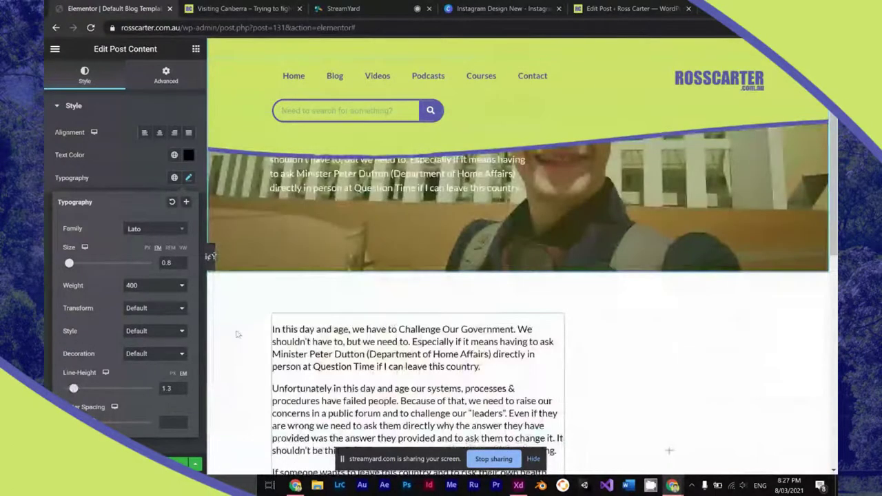
{"action": "scroll", "coordinate": [236, 334], "scroll_direction": "down", "scroll_amount": 1}
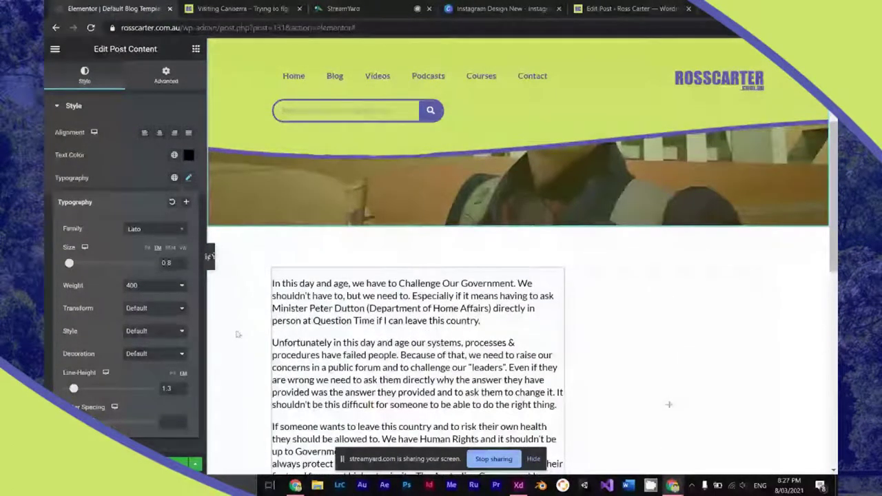
{"action": "scroll", "coordinate": [236, 334], "scroll_direction": "down", "scroll_amount": 2}
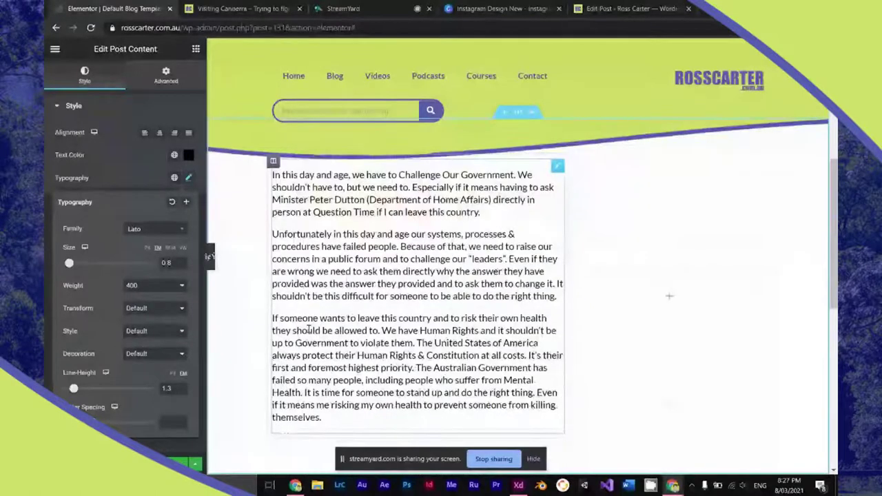
{"action": "scroll", "coordinate": [308, 329], "scroll_direction": "down", "scroll_amount": 6}
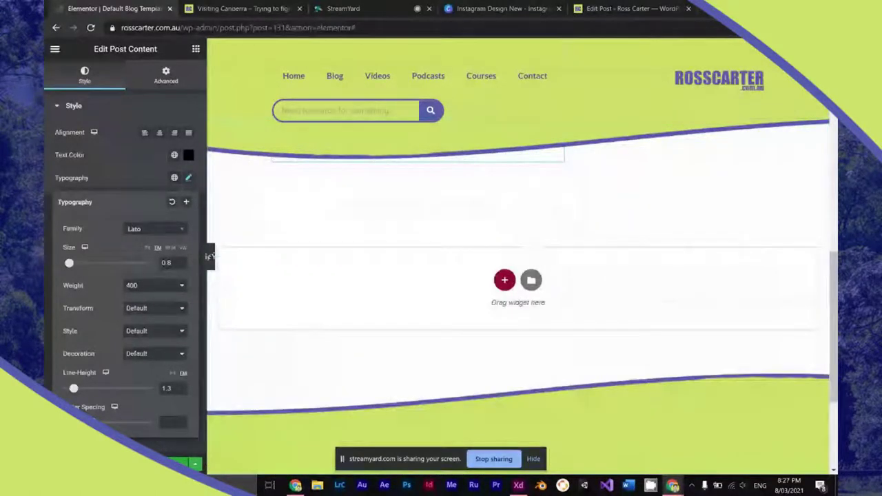
{"action": "left_click", "coordinate": [262, 5]}
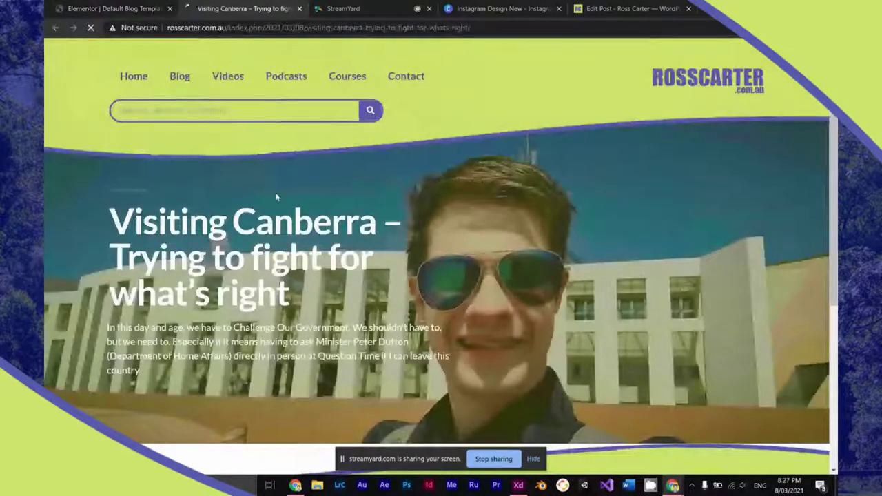
{"action": "scroll", "coordinate": [276, 191], "scroll_direction": "down", "scroll_amount": 3}
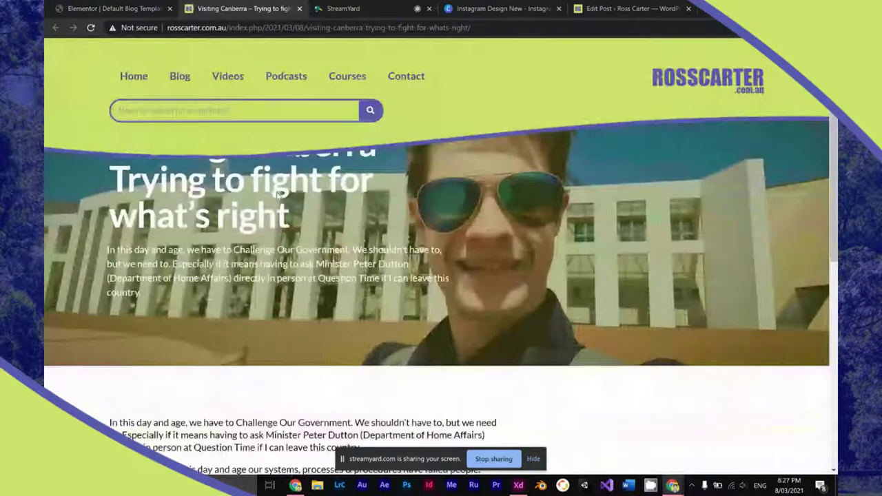
{"action": "scroll", "coordinate": [278, 193], "scroll_direction": "down", "scroll_amount": 1}
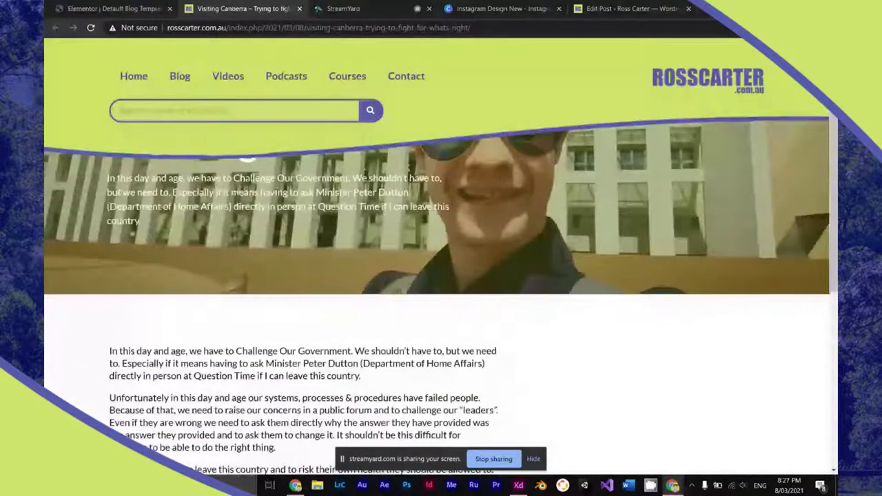
{"action": "scroll", "coordinate": [278, 197], "scroll_direction": "down", "scroll_amount": 3}
{"action": "scroll", "coordinate": [277, 195], "scroll_direction": "up", "scroll_amount": 1}
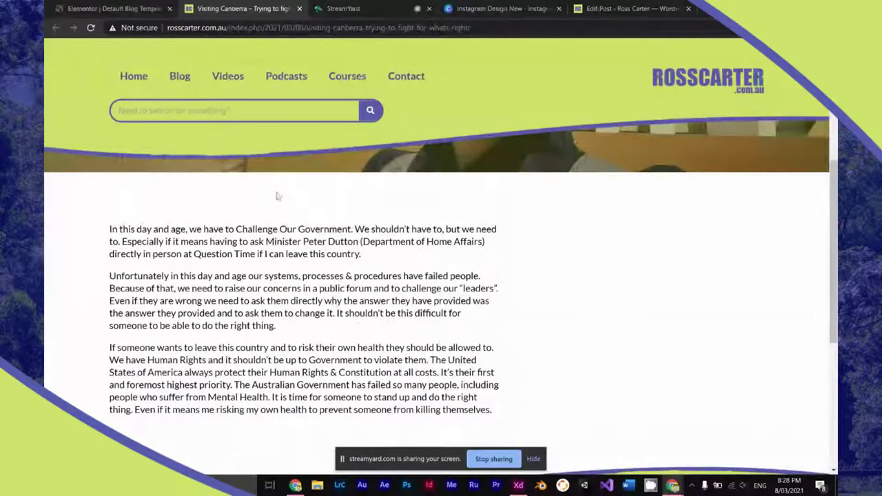
{"action": "scroll", "coordinate": [277, 196], "scroll_direction": "up", "scroll_amount": 2}
{"action": "scroll", "coordinate": [278, 196], "scroll_direction": "up", "scroll_amount": 2}
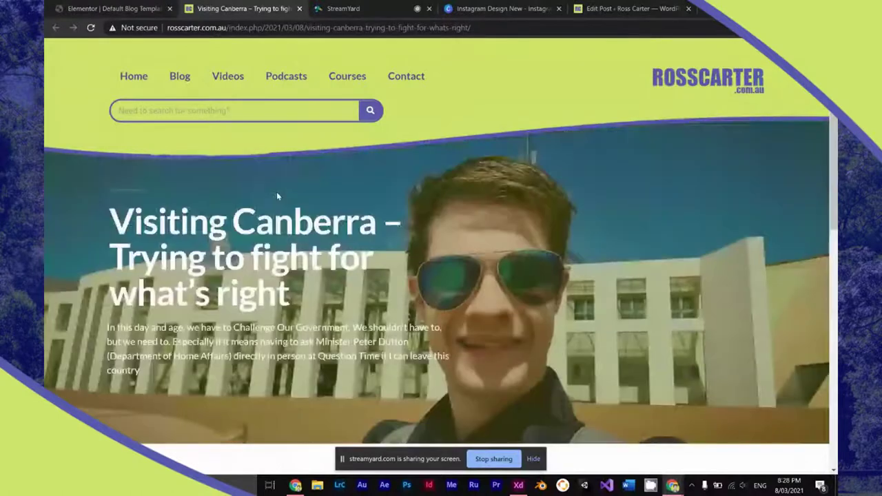
{"action": "left_click", "coordinate": [110, 8]}
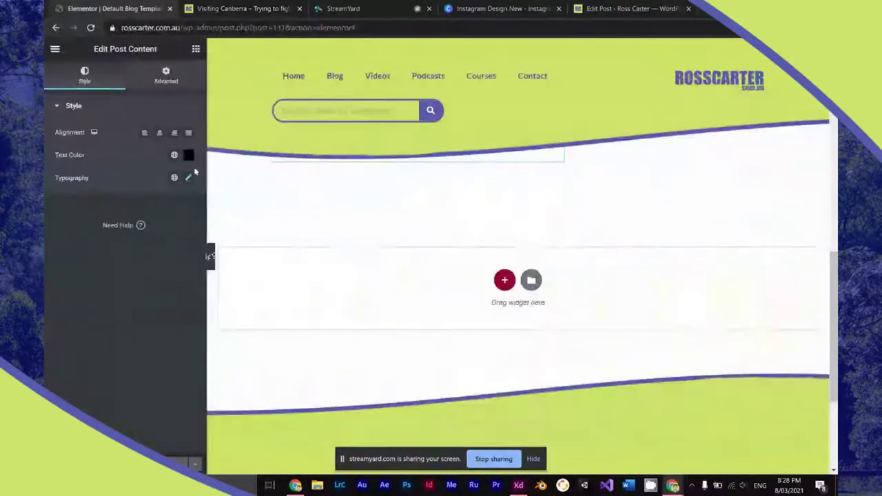
{"action": "left_click", "coordinate": [55, 48]}
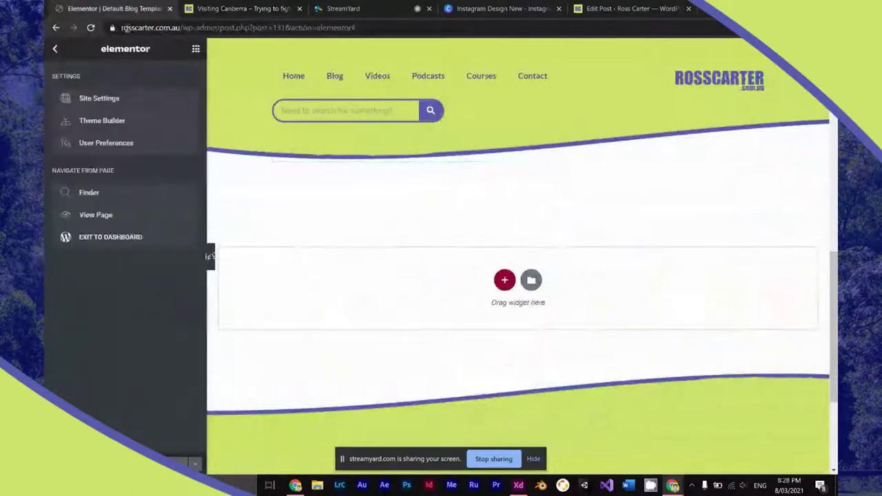
Step: In the post's edit page, remove the featured image and upload the desktop image whose name ends in 20210222_114318.jpg as its replacement
{"action": "left_click", "coordinate": [633, 8]}
{"action": "scroll", "coordinate": [664, 191], "scroll_direction": "down", "scroll_amount": 10}
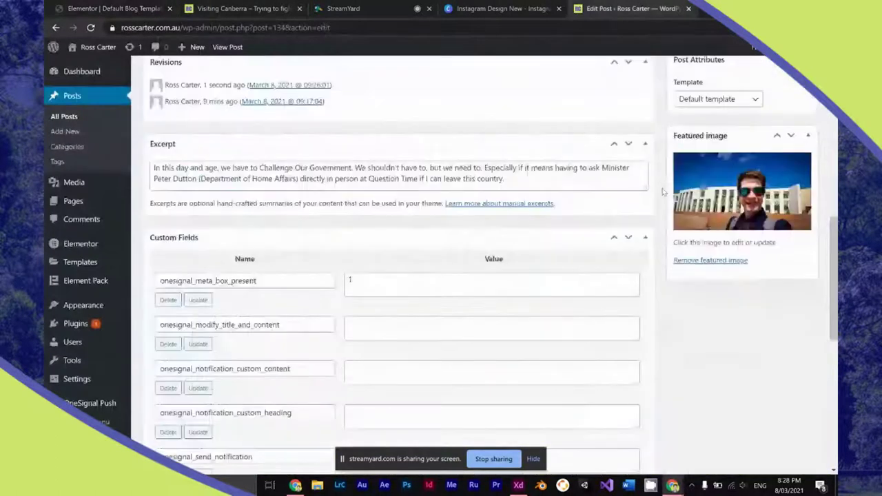
{"action": "left_click", "coordinate": [692, 260]}
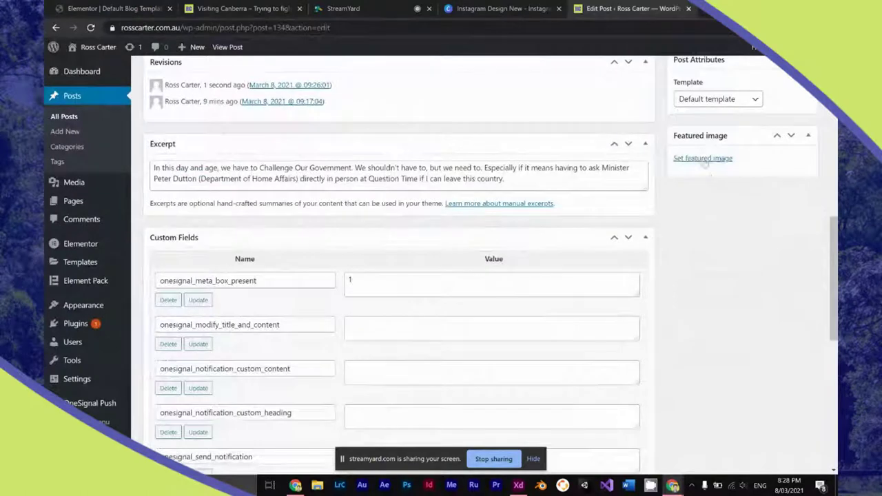
{"action": "left_click", "coordinate": [702, 158]}
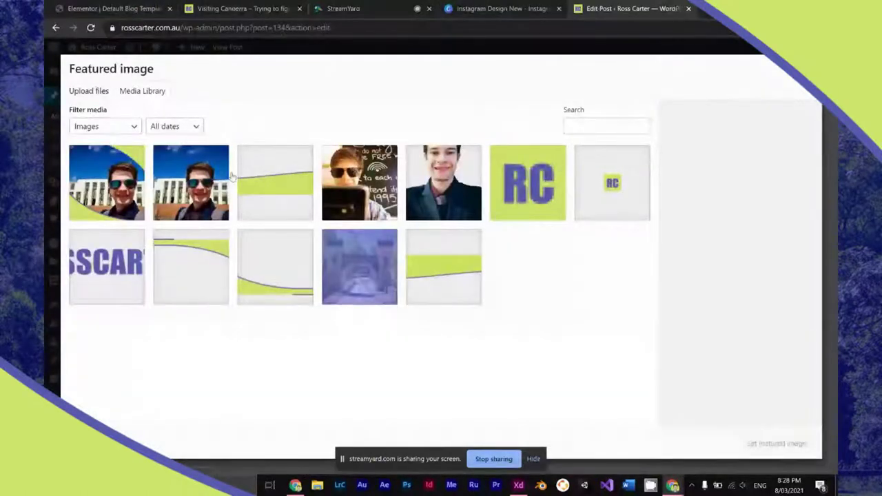
{"action": "left_click", "coordinate": [88, 90]}
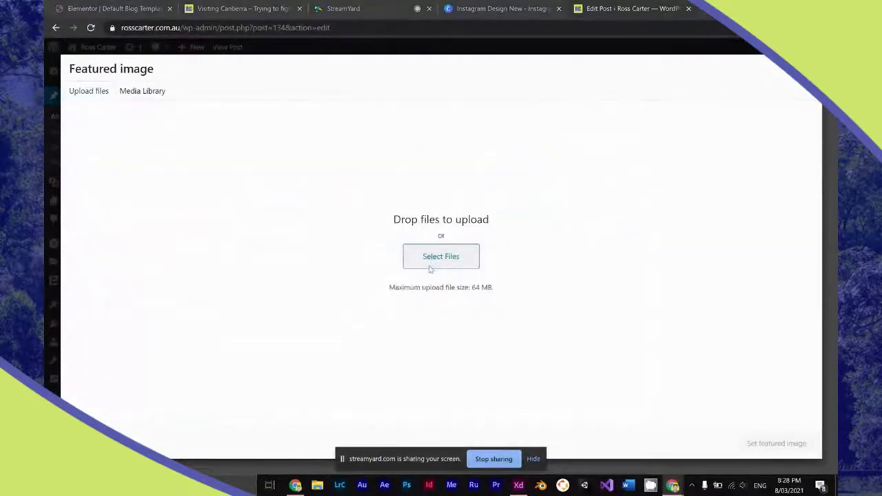
{"action": "left_click", "coordinate": [431, 268]}
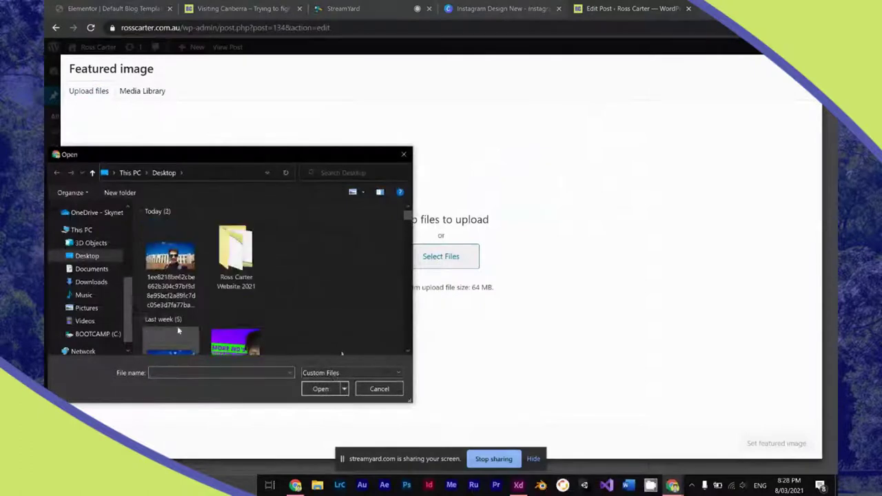
{"action": "left_click", "coordinate": [177, 331]}
{"action": "left_click", "coordinate": [318, 389]}
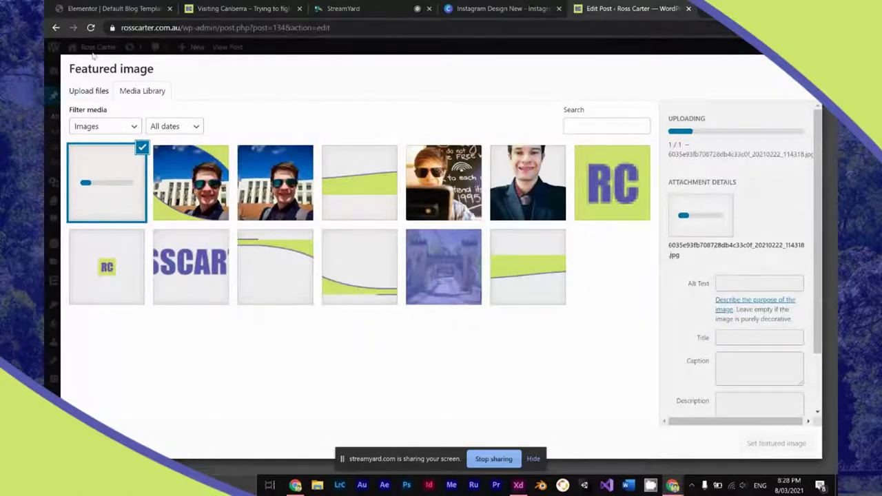
Step: Examine the body text and the empty second column on the live Visiting Canberra page
{"action": "left_click", "coordinate": [117, 9]}
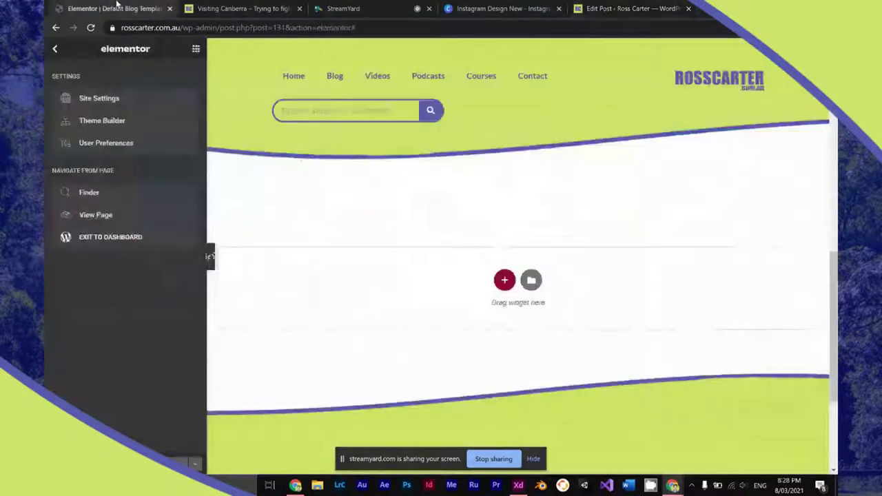
{"action": "left_click", "coordinate": [238, 8]}
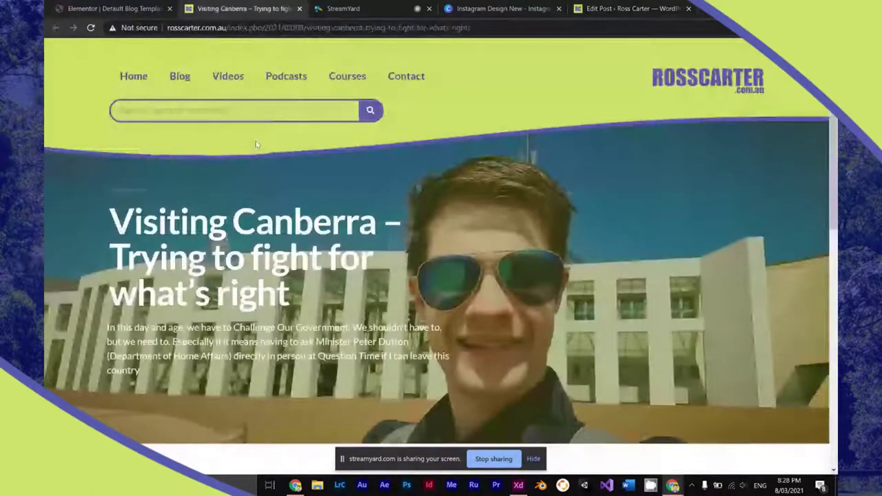
{"action": "scroll", "coordinate": [835, 194], "scroll_direction": "down", "scroll_amount": 4}
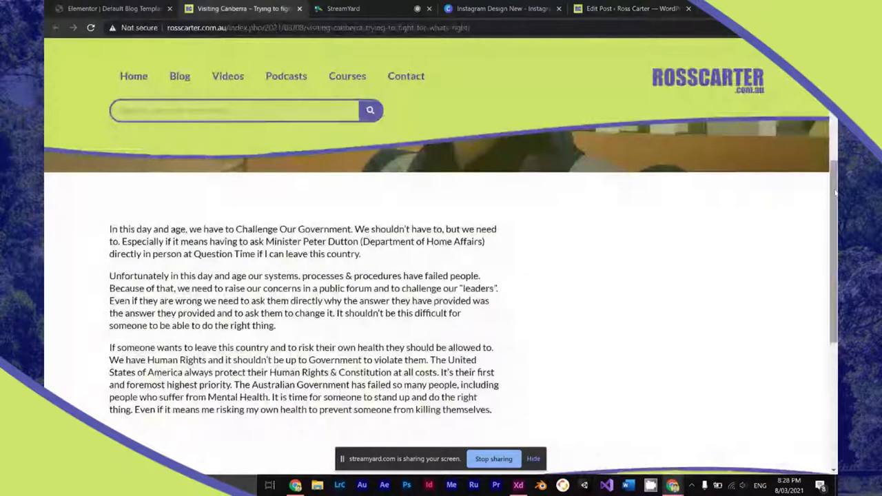
{"action": "left_click_drag", "start_coordinate": [835, 194], "coordinate": [836, 199]}
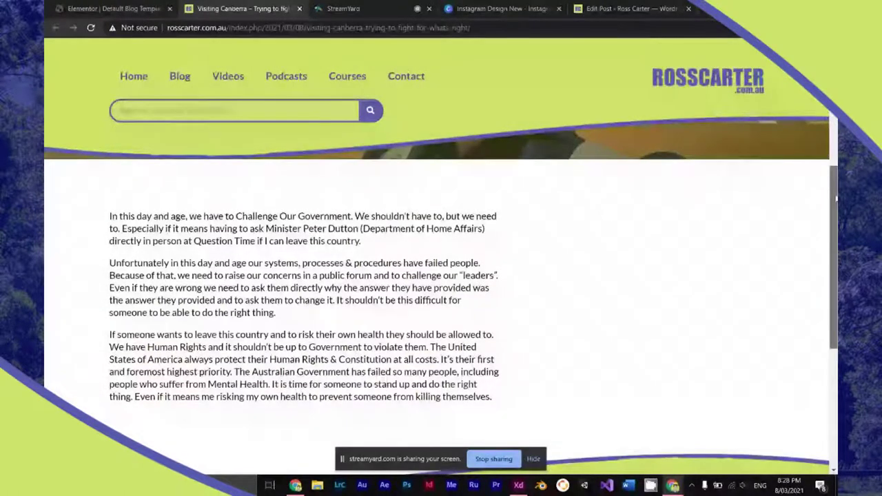
{"action": "scroll", "coordinate": [775, 205], "scroll_direction": "up", "scroll_amount": 1}
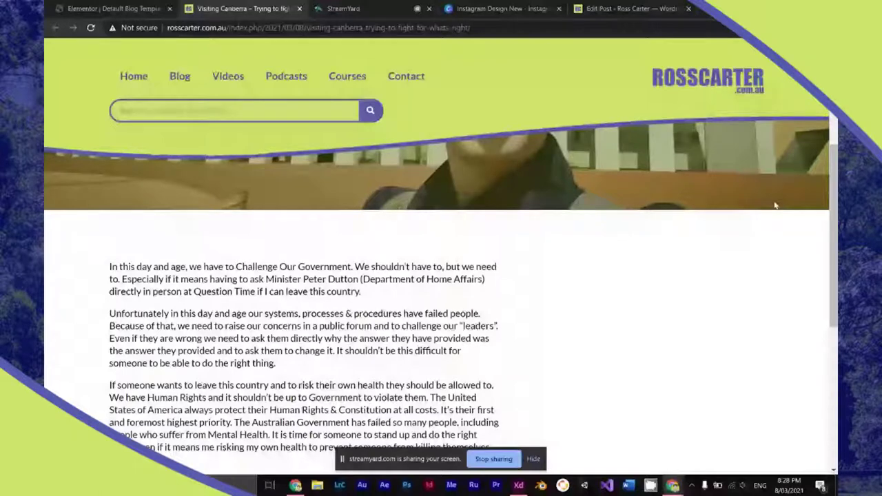
{"action": "scroll", "coordinate": [775, 205], "scroll_direction": "down", "scroll_amount": 1}
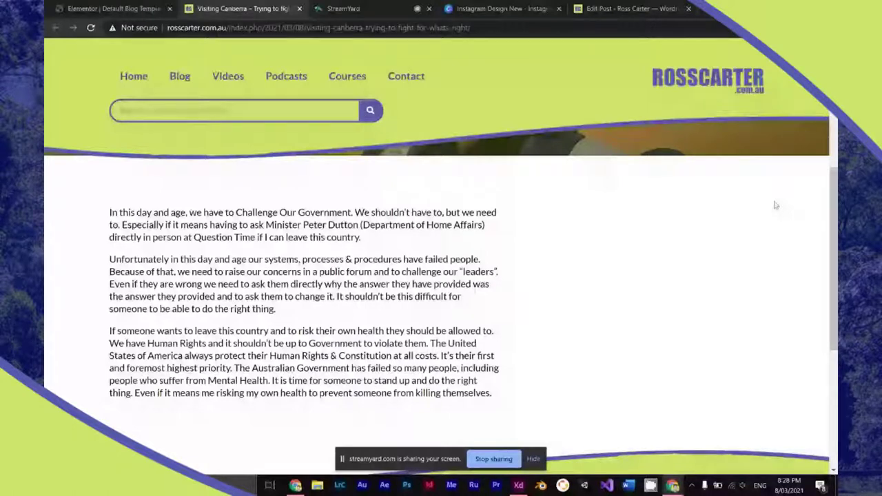
{"action": "scroll", "coordinate": [775, 205], "scroll_direction": "up", "scroll_amount": 1}
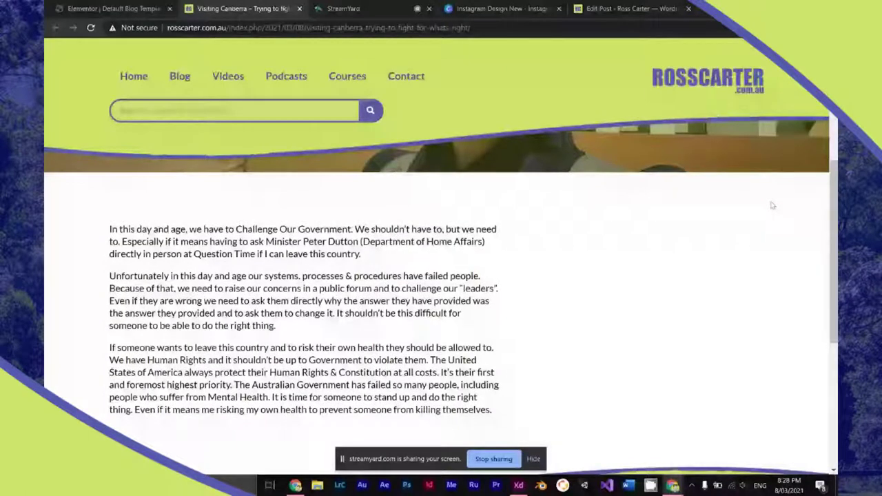
Step: In the template editor, try a Post Navigation widget below the post content, limited to the same Posts Categories taxonomy, and delete it
{"action": "scroll", "coordinate": [773, 205], "scroll_direction": "down", "scroll_amount": 3}
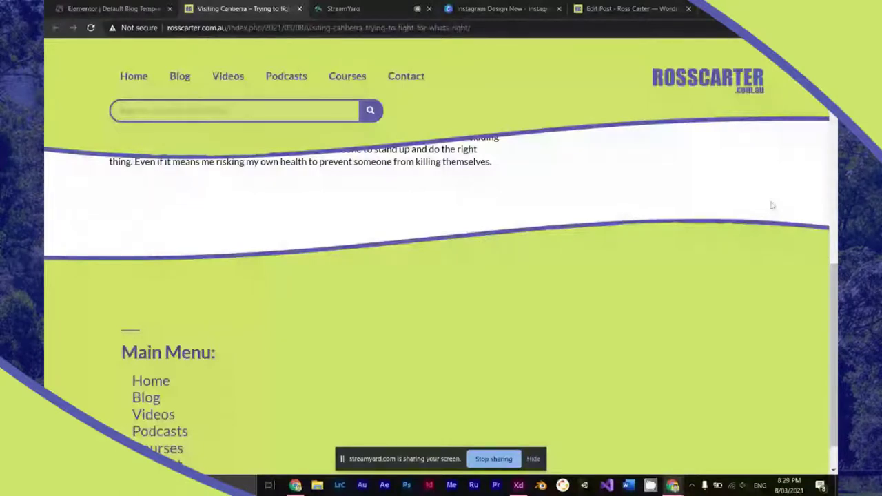
{"action": "key", "text": "ctrl+shift+Tab"}
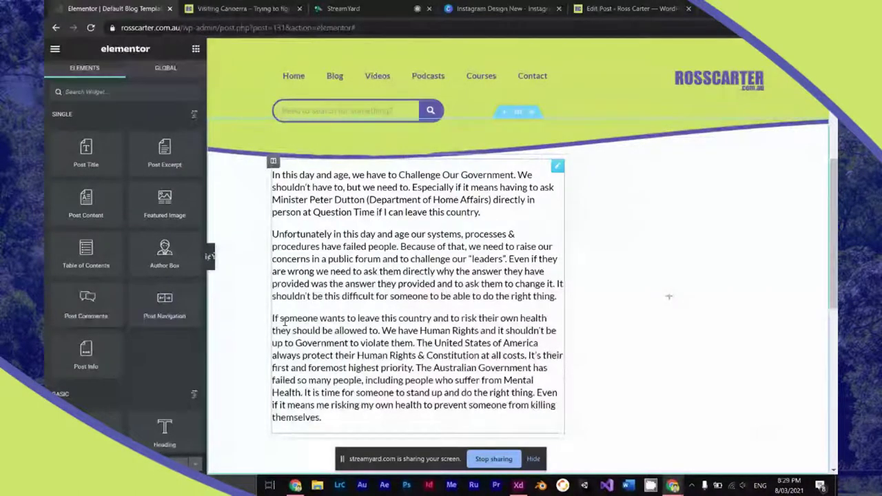
{"action": "scroll", "coordinate": [283, 320], "scroll_direction": "down", "scroll_amount": 1}
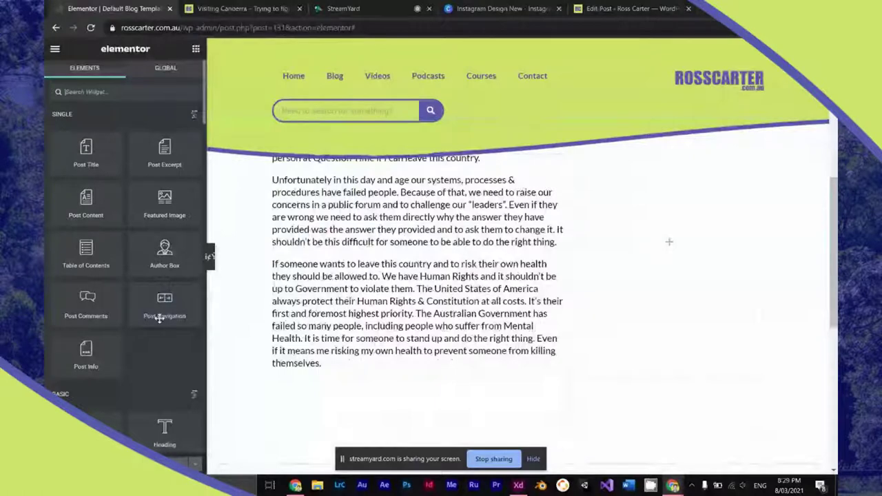
{"action": "left_click_drag", "start_coordinate": [159, 318], "coordinate": [239, 328]}
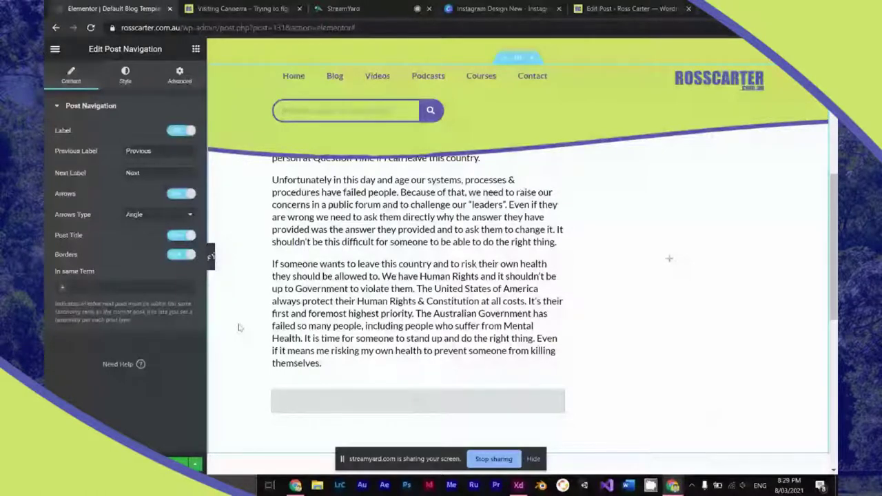
{"action": "left_click", "coordinate": [141, 345]}
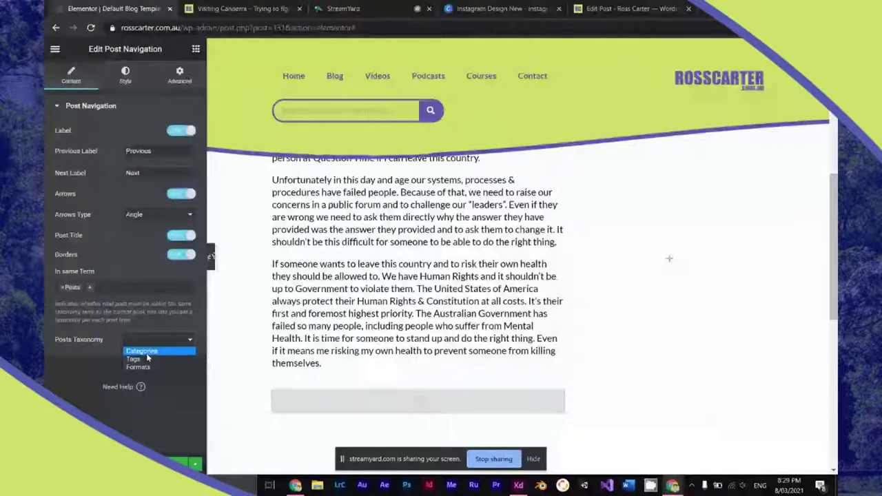
{"action": "left_click", "coordinate": [147, 353]}
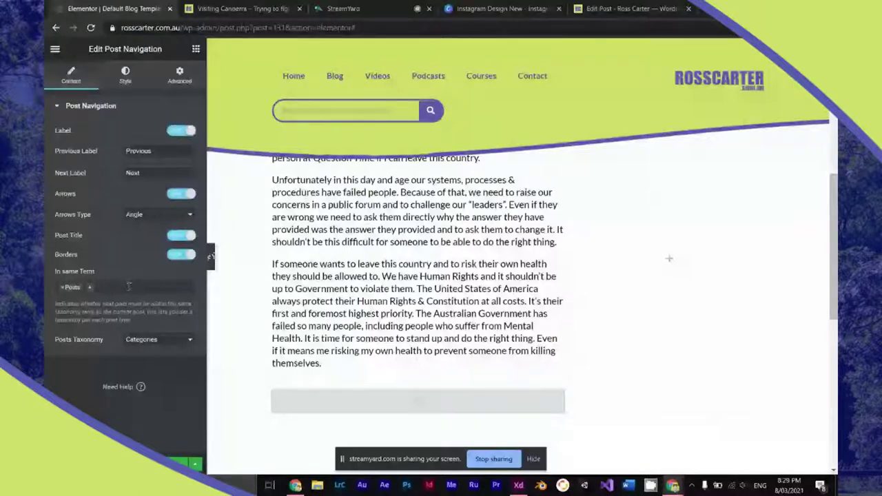
{"action": "key", "text": "Delete"}
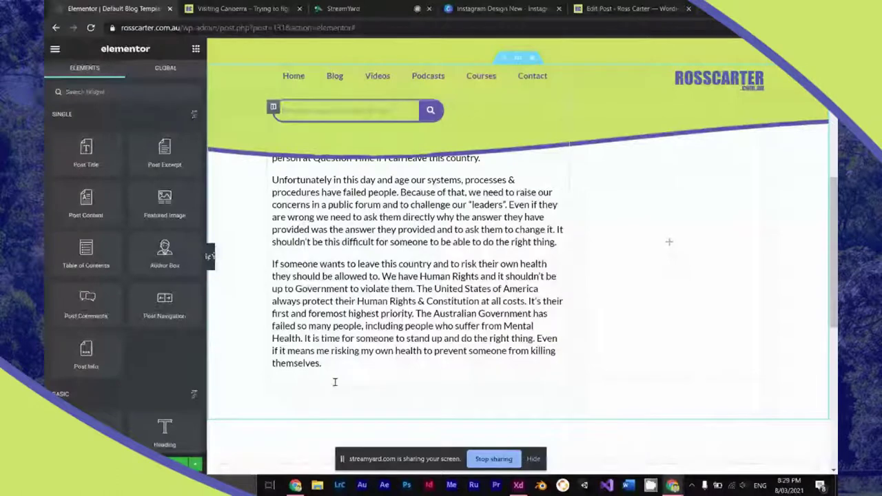
Step: Add a Post Title widget above the post content in the first column and set its text color to black
{"action": "scroll", "coordinate": [335, 382], "scroll_direction": "up", "scroll_amount": 1}
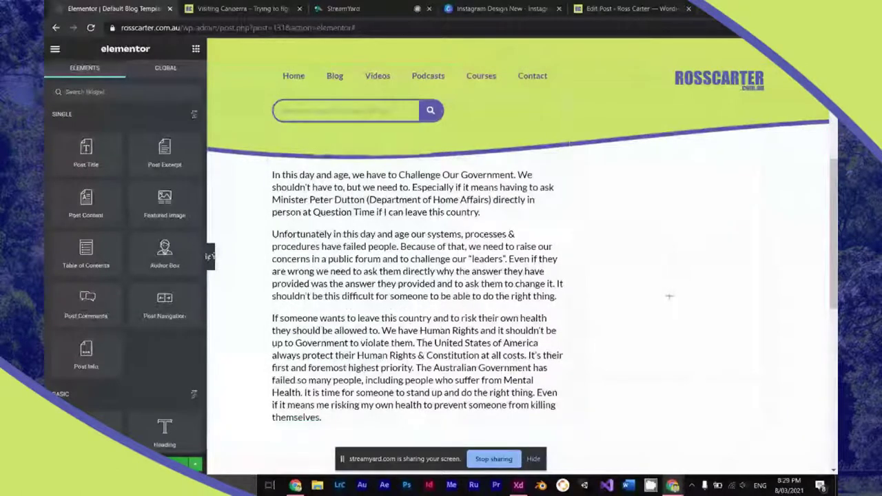
{"action": "scroll", "coordinate": [259, 182], "scroll_direction": "up", "scroll_amount": 3}
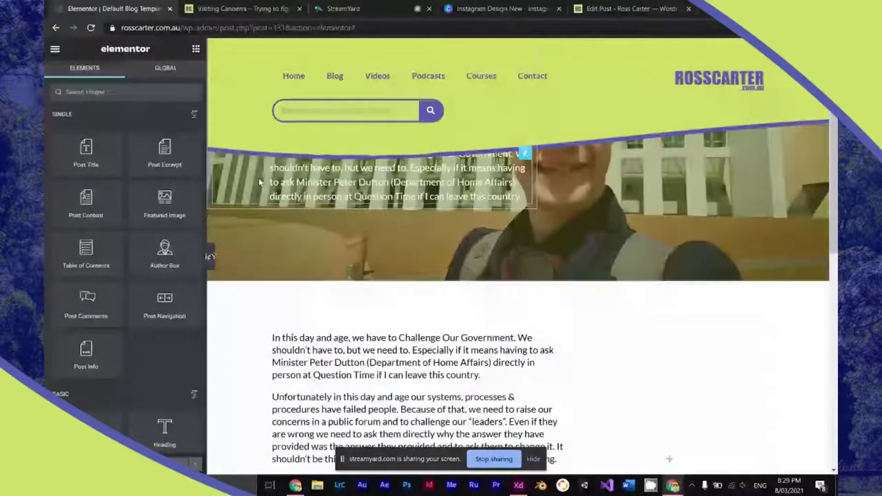
{"action": "left_click_drag", "start_coordinate": [259, 182], "coordinate": [334, 338]}
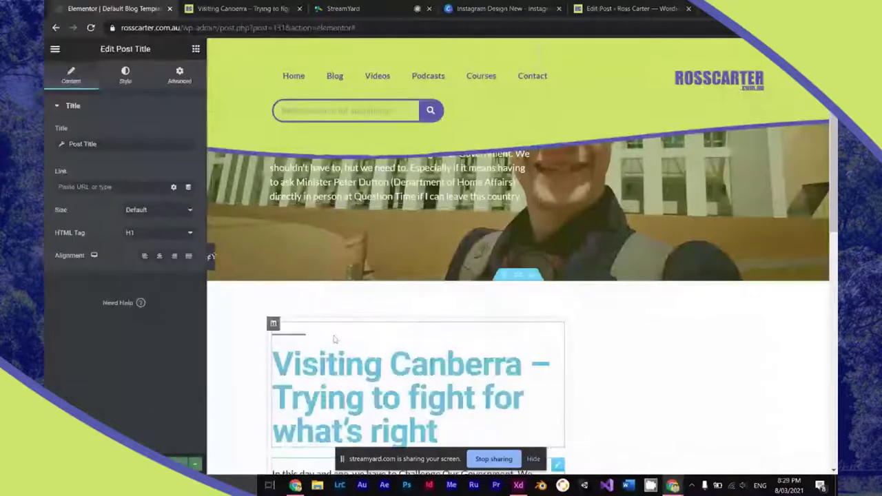
{"action": "left_click", "coordinate": [125, 74]}
{"action": "left_click", "coordinate": [188, 132]}
{"action": "left_click", "coordinate": [65, 262]}
{"action": "left_click", "coordinate": [53, 306]}
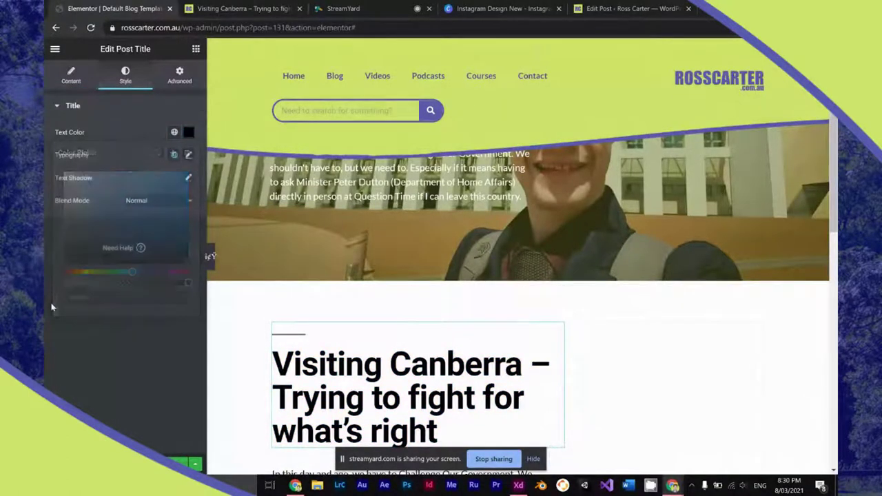
Step: Set the post title's typography to Lato at 3 VW and increase its line height slightly
{"action": "left_click", "coordinate": [188, 155]}
{"action": "left_click", "coordinate": [164, 209]}
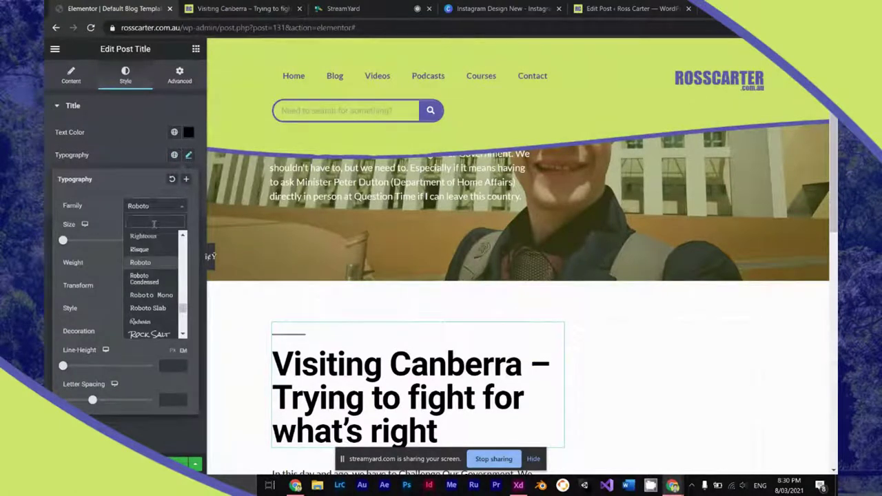
{"action": "type", "text": "Lato"}
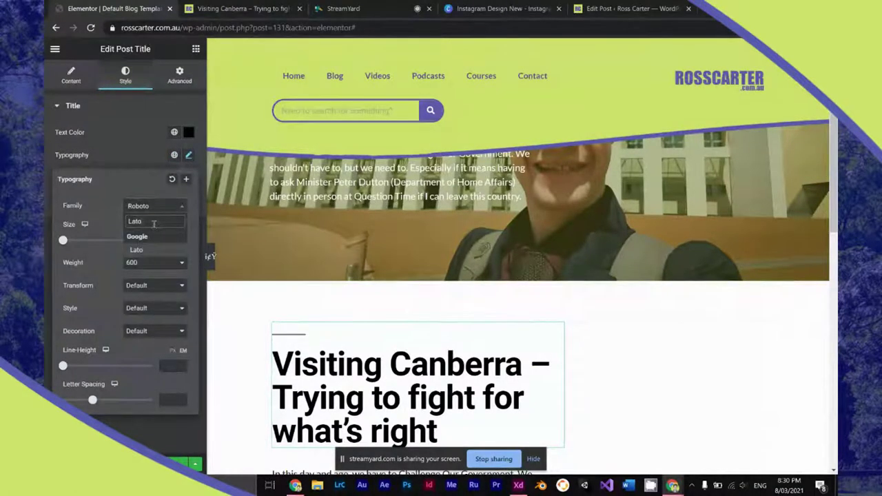
{"action": "key", "text": "Return"}
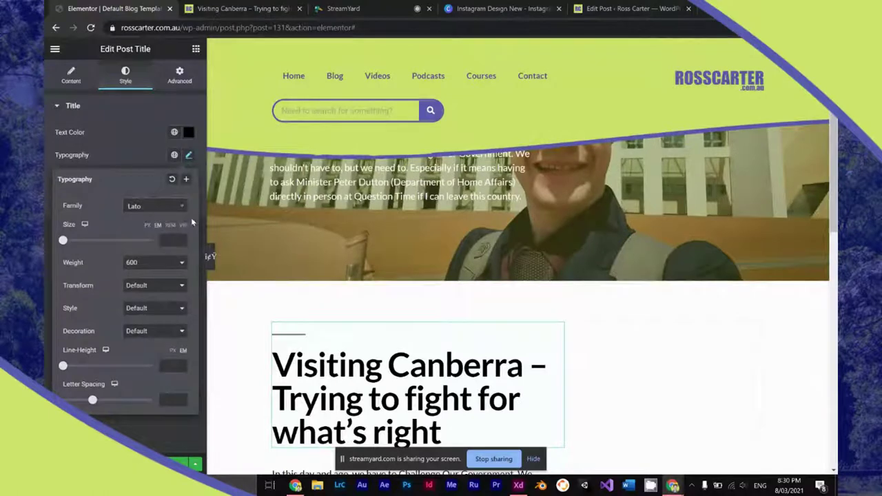
{"action": "left_click", "coordinate": [184, 226]}
{"action": "left_click_drag", "start_coordinate": [63, 240], "coordinate": [89, 239]}
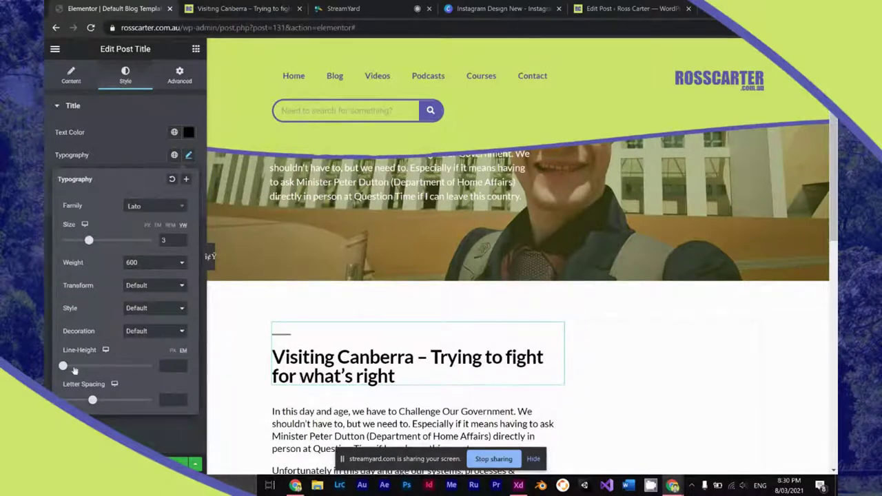
{"action": "left_click_drag", "start_coordinate": [64, 369], "coordinate": [73, 369]}
{"action": "left_click", "coordinate": [137, 437]}
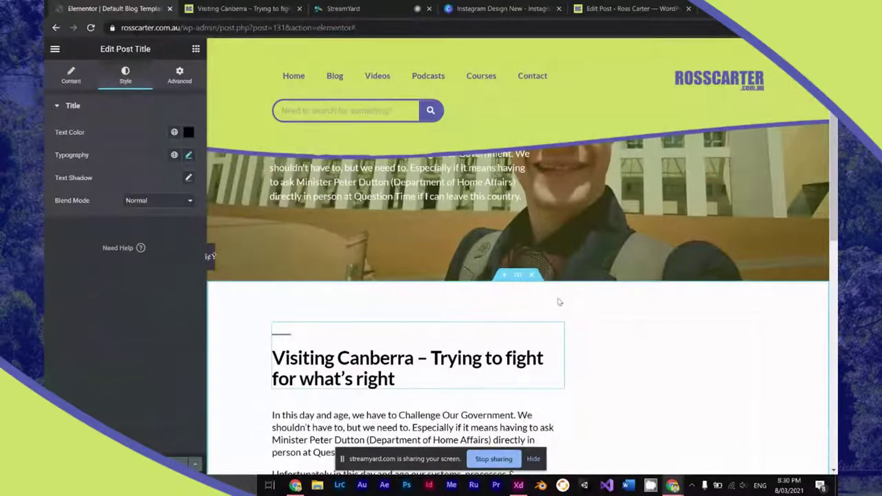
{"action": "scroll", "coordinate": [559, 302], "scroll_direction": "down", "scroll_amount": 4}
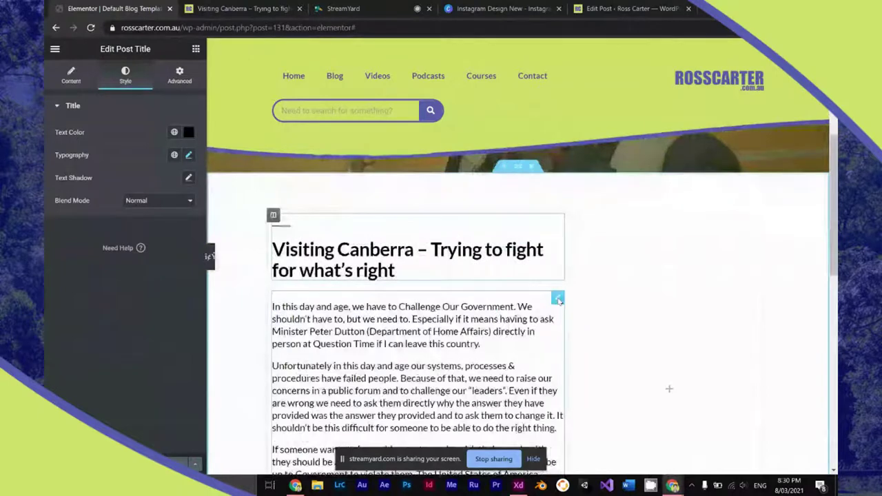
{"action": "scroll", "coordinate": [559, 302], "scroll_direction": "down", "scroll_amount": 3}
{"action": "scroll", "coordinate": [558, 302], "scroll_direction": "up", "scroll_amount": 1}
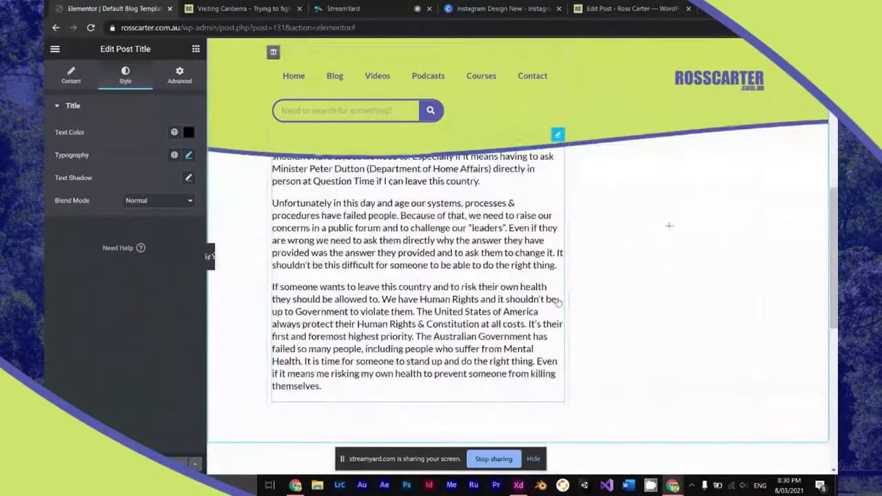
{"action": "scroll", "coordinate": [558, 302], "scroll_direction": "up", "scroll_amount": 5}
{"action": "left_click", "coordinate": [177, 78]}
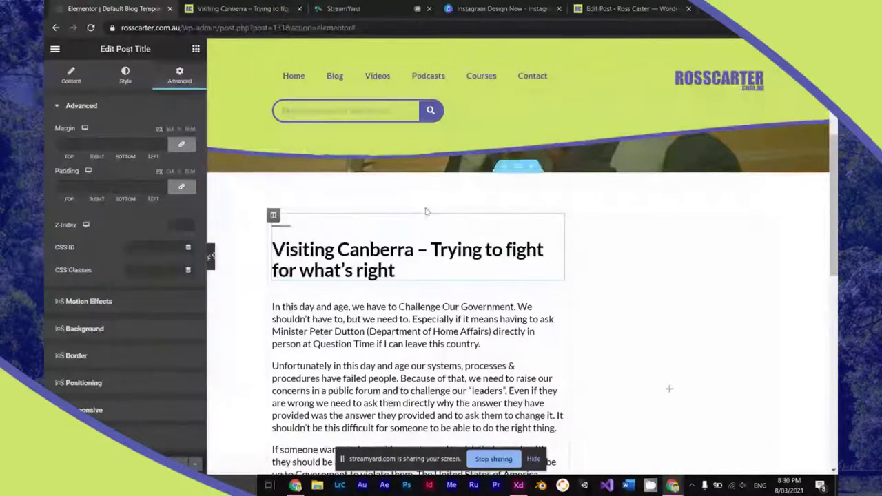
Step: Search the widgets for "post" and add the Posts widget to the empty second column beside the post content
{"action": "left_click", "coordinate": [196, 48]}
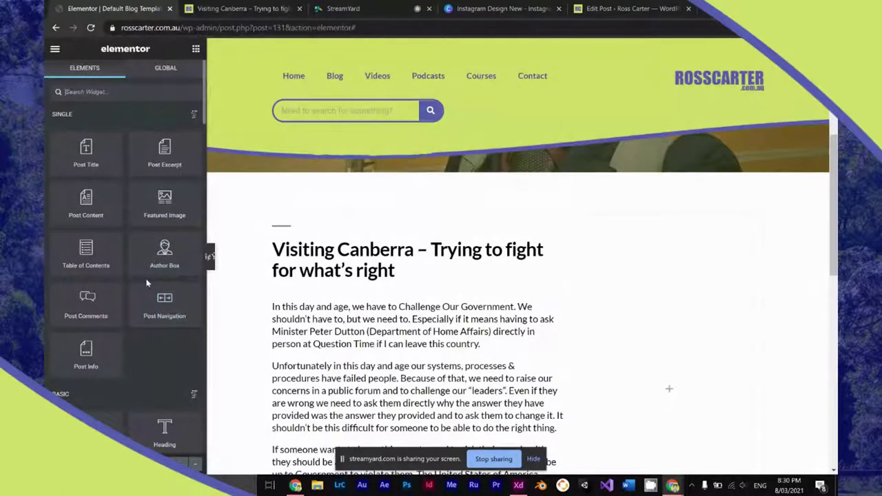
{"action": "type", "text": "list"}
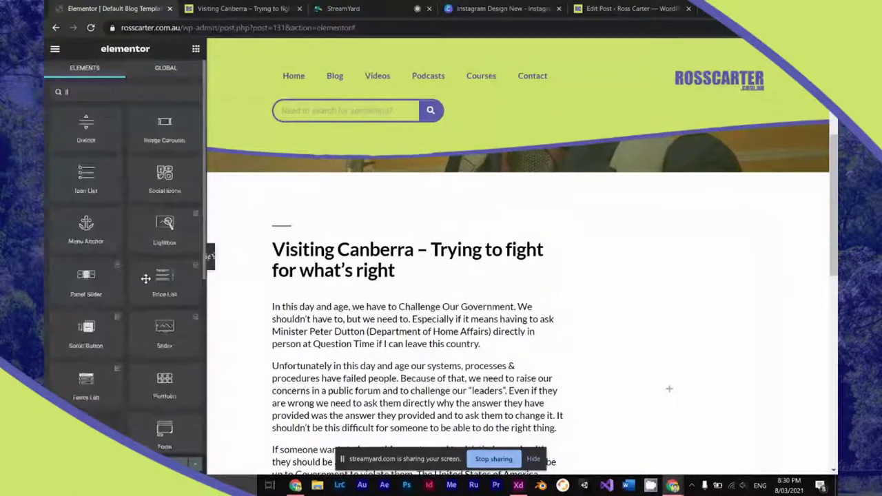
{"action": "key", "text": "BackSpace"}
{"action": "key", "text": "BackSpace"}
{"action": "key", "text": "BackSpace"}
{"action": "key", "text": "BackSpace"}
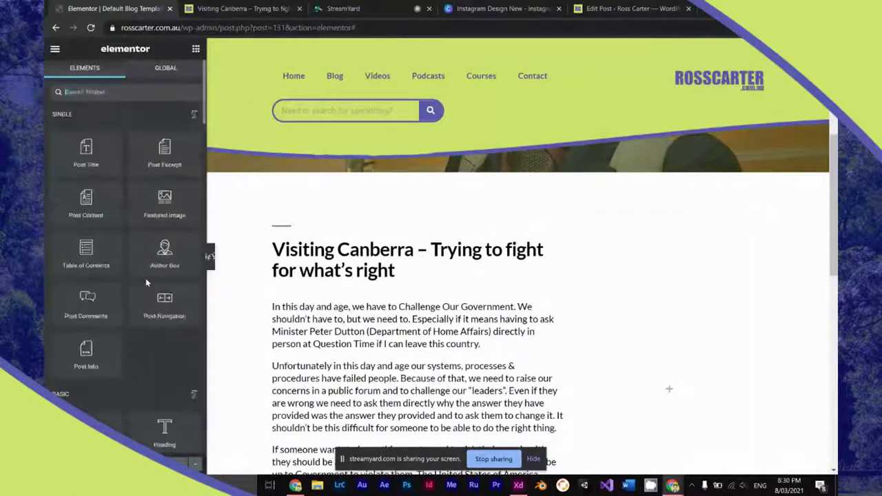
{"action": "type", "text": "blog"}
{"action": "key", "text": "BackSpace"}
{"action": "key", "text": "BackSpace"}
{"action": "key", "text": "BackSpace"}
{"action": "key", "text": "BackSpace"}
{"action": "type", "text": "post"}
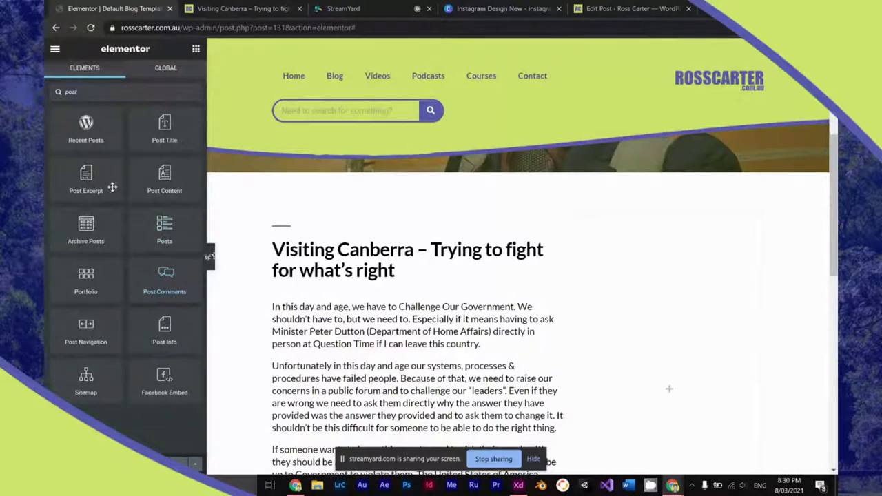
{"action": "left_click_drag", "start_coordinate": [153, 238], "coordinate": [634, 273]}
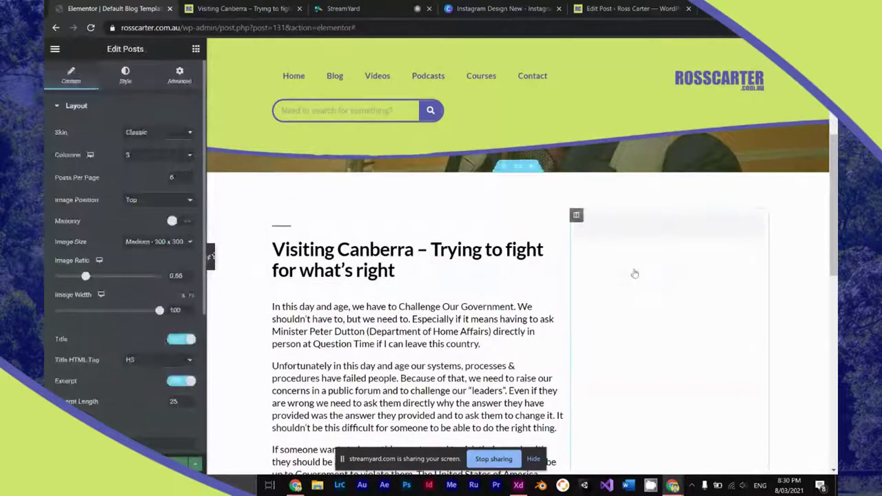
Step: Examine the Posts widget's layout settings, including the skin, metadata and image size options
{"action": "left_click", "coordinate": [165, 132]}
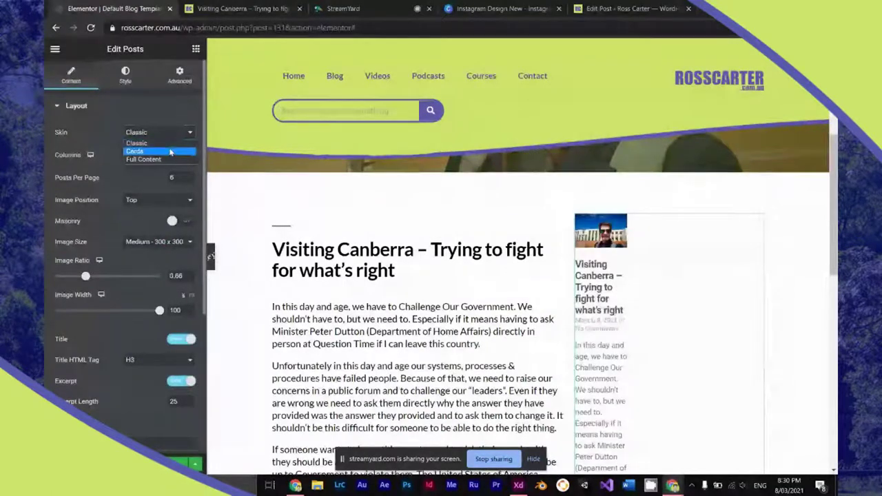
{"action": "left_click", "coordinate": [170, 143]}
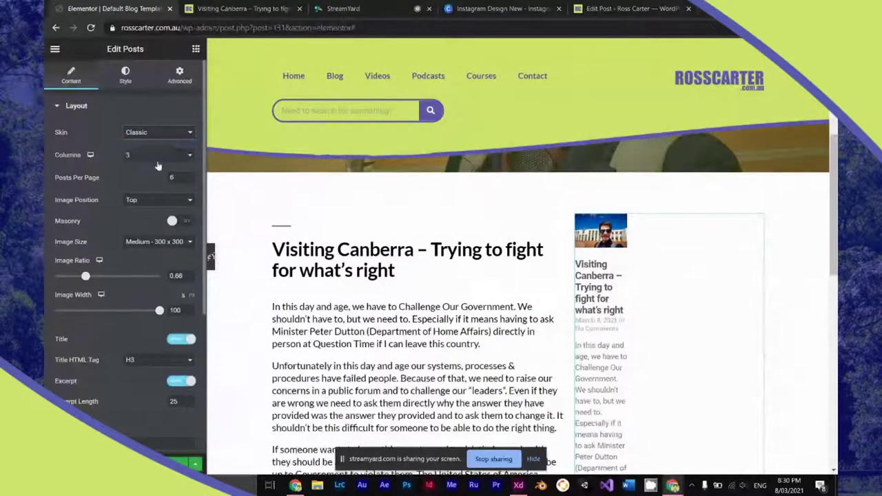
{"action": "scroll", "coordinate": [129, 341], "scroll_direction": "down", "scroll_amount": 3}
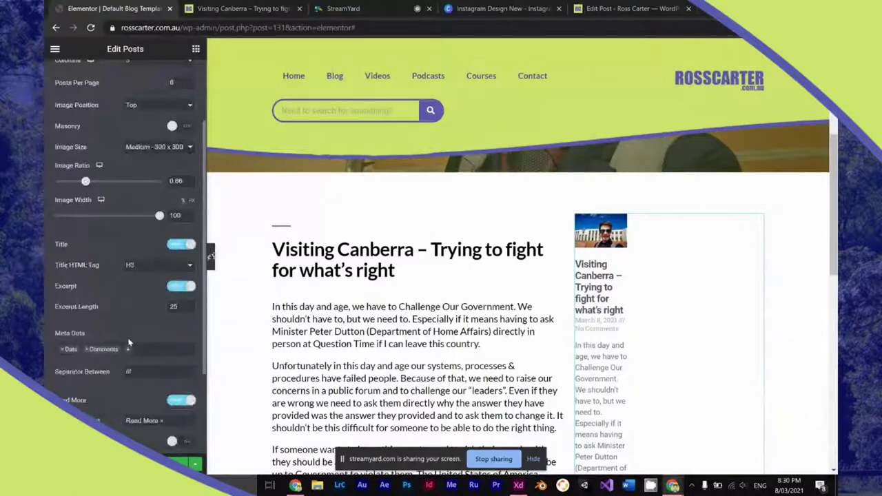
{"action": "scroll", "coordinate": [128, 341], "scroll_direction": "down", "scroll_amount": 3}
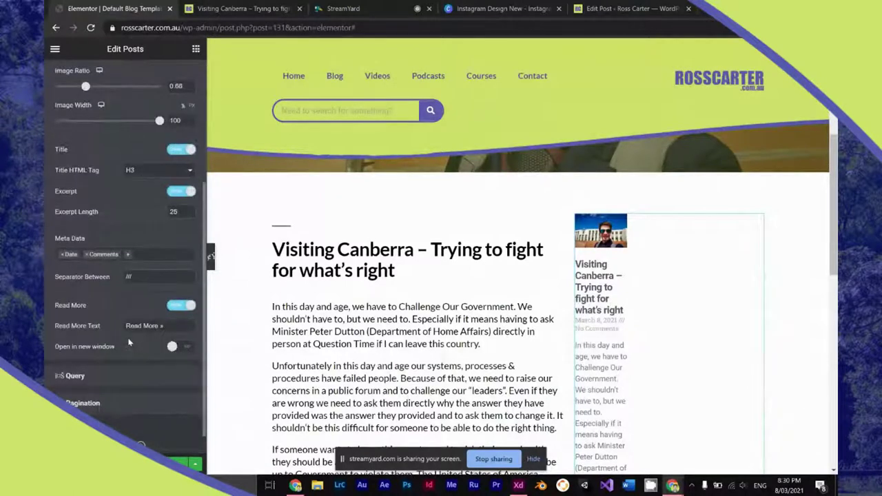
{"action": "scroll", "coordinate": [127, 337], "scroll_direction": "up", "scroll_amount": 6}
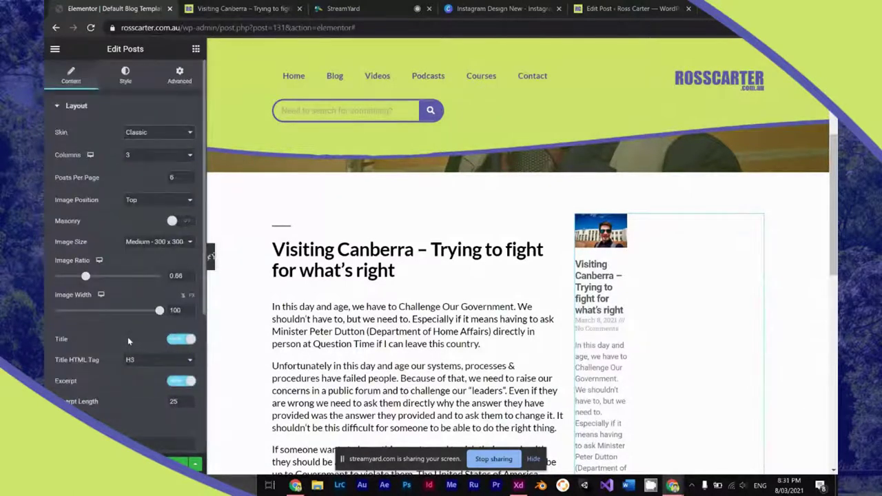
{"action": "left_click", "coordinate": [158, 241]}
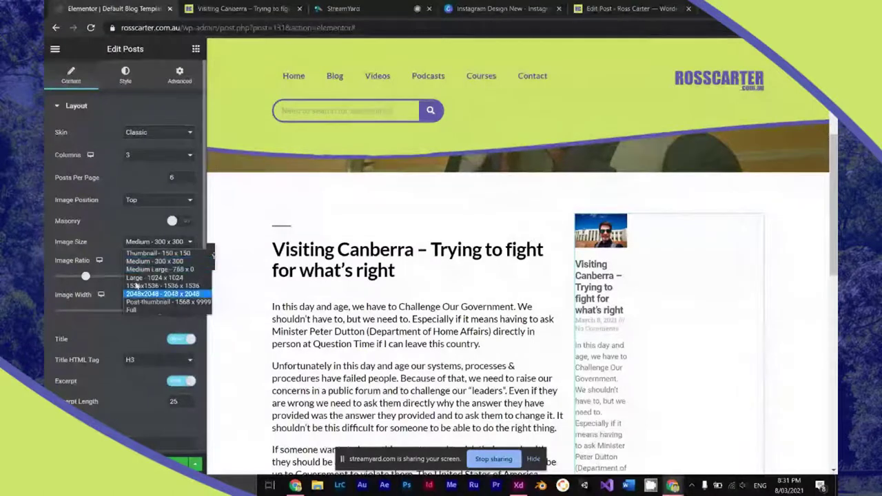
{"action": "left_click", "coordinate": [134, 223]}
{"action": "left_click", "coordinate": [190, 243]}
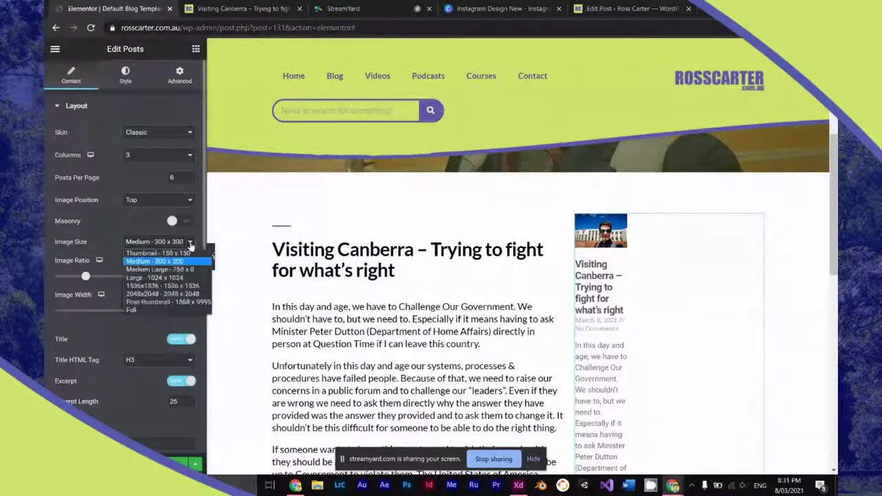
{"action": "left_click", "coordinate": [180, 242]}
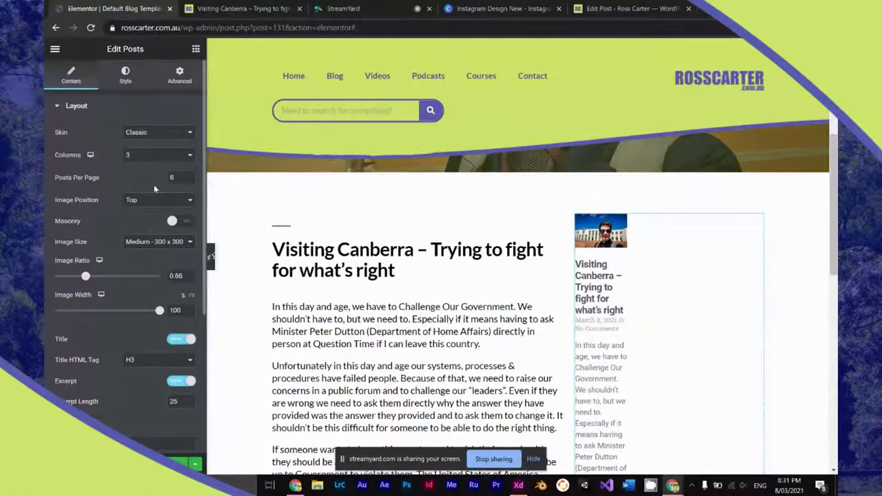
Step: Set the Posts widget's layout to 1 column with 2 posts per page
{"action": "left_click", "coordinate": [143, 159]}
{"action": "left_click", "coordinate": [147, 168]}
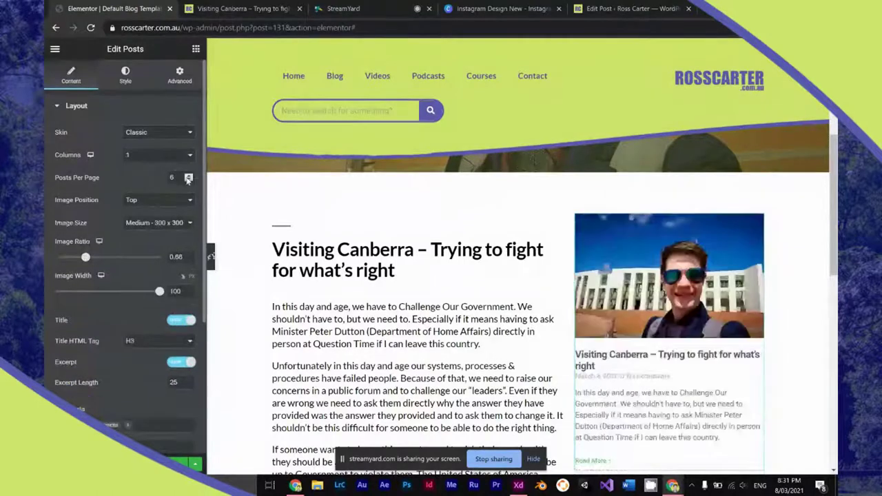
{"action": "left_click", "coordinate": [188, 181]}
{"action": "left_click", "coordinate": [188, 181]}
{"action": "left_click", "coordinate": [189, 181]}
{"action": "left_click", "coordinate": [188, 180]}
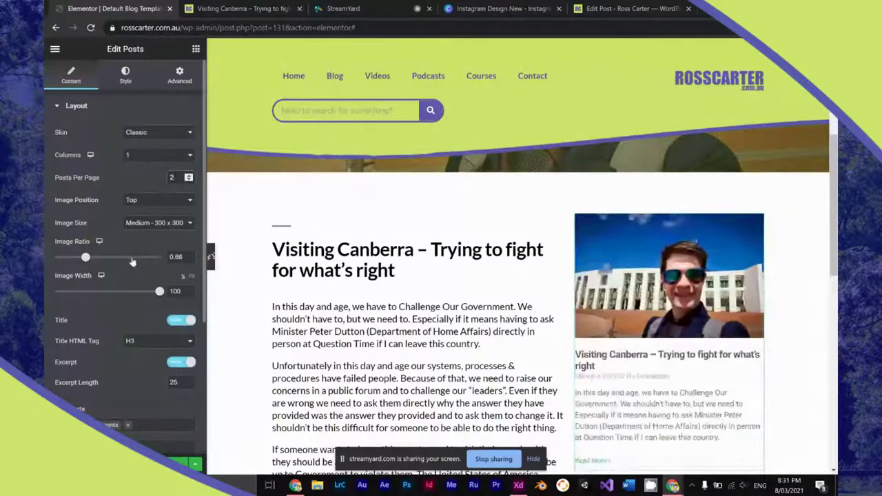
{"action": "scroll", "coordinate": [132, 256], "scroll_direction": "down", "scroll_amount": 5}
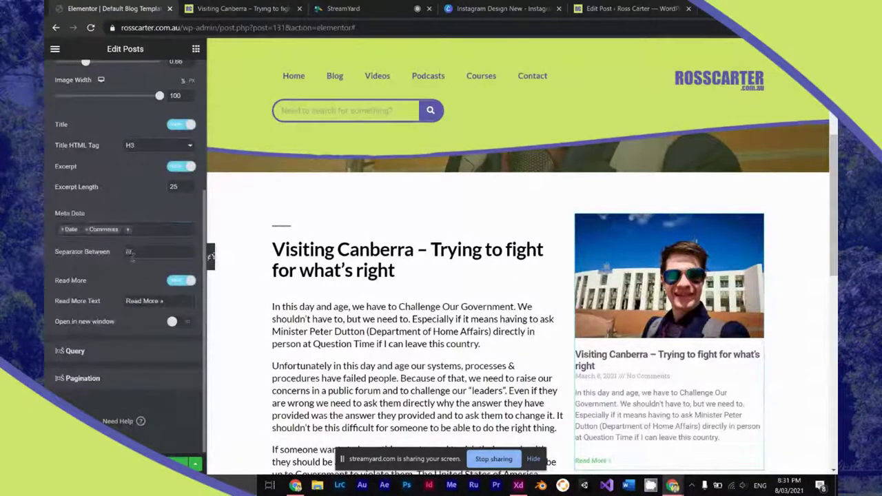
Step: Limit the Posts widget's query to posts in the Blog category by including that term
{"action": "left_click", "coordinate": [73, 350]}
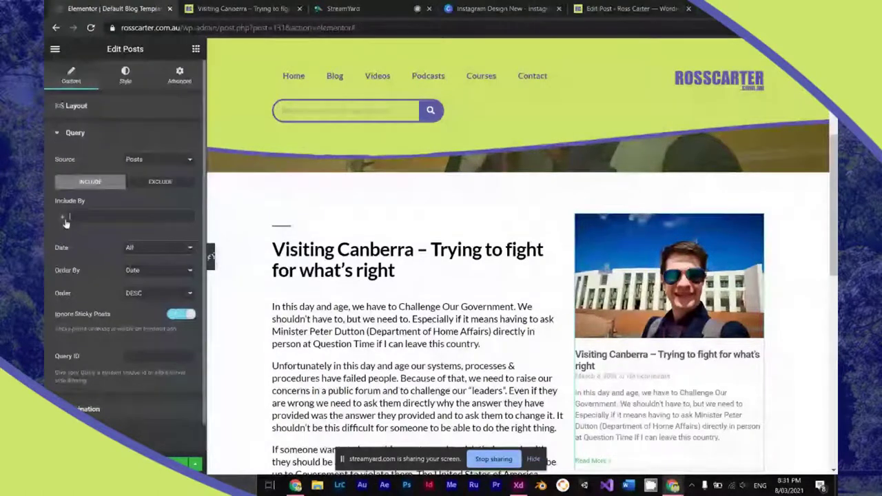
{"action": "left_click", "coordinate": [66, 221]}
{"action": "left_click", "coordinate": [69, 230]}
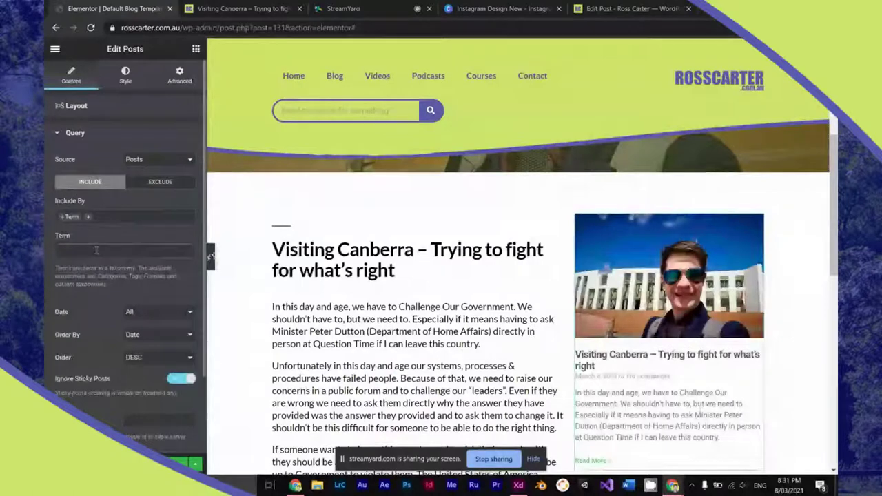
{"action": "left_click", "coordinate": [75, 250]}
{"action": "type", "text": "Blog"}
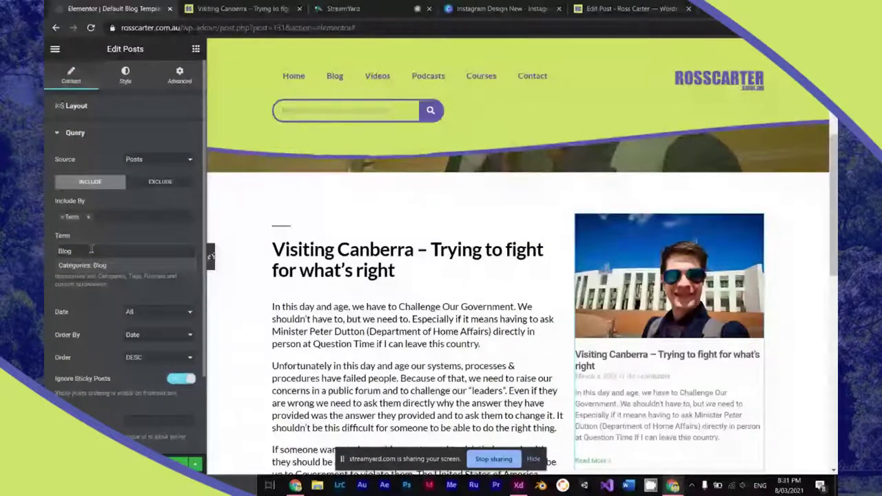
{"action": "left_click", "coordinate": [90, 264]}
{"action": "scroll", "coordinate": [553, 303], "scroll_direction": "down", "scroll_amount": 2}
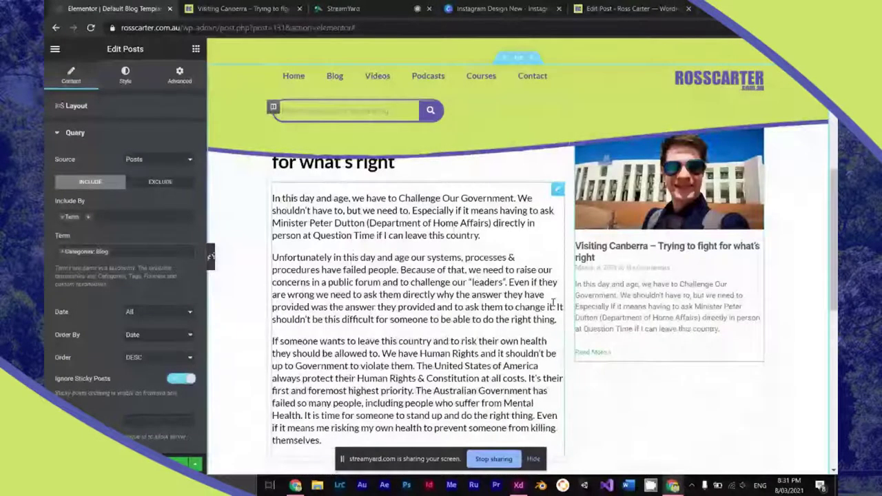
{"action": "scroll", "coordinate": [552, 303], "scroll_direction": "up", "scroll_amount": 1}
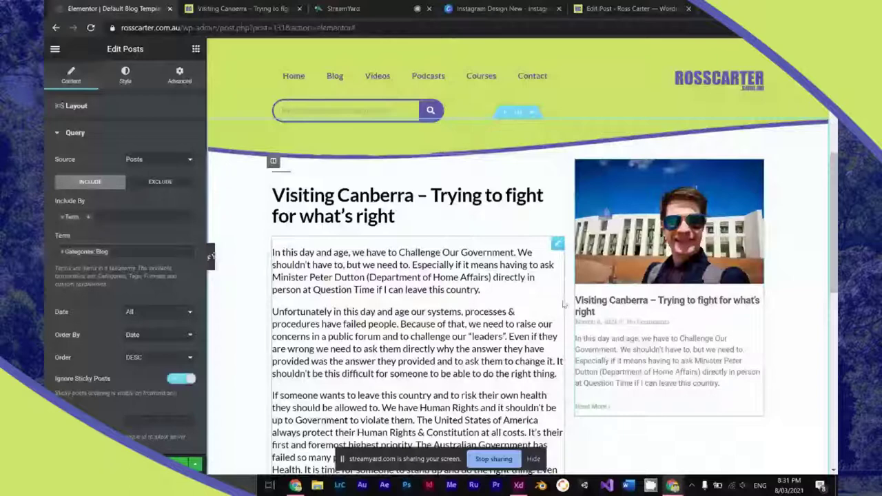
Step: Try the Cards skin on the Posts widget and return it to Classic
{"action": "left_click", "coordinate": [76, 106]}
{"action": "left_click", "coordinate": [158, 131]}
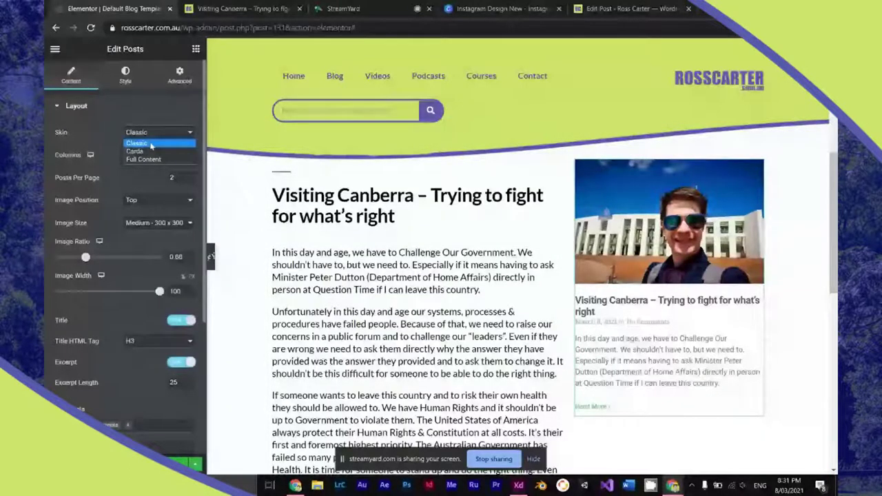
{"action": "left_click", "coordinate": [135, 151]}
{"action": "scroll", "coordinate": [151, 176], "scroll_direction": "down", "scroll_amount": 2}
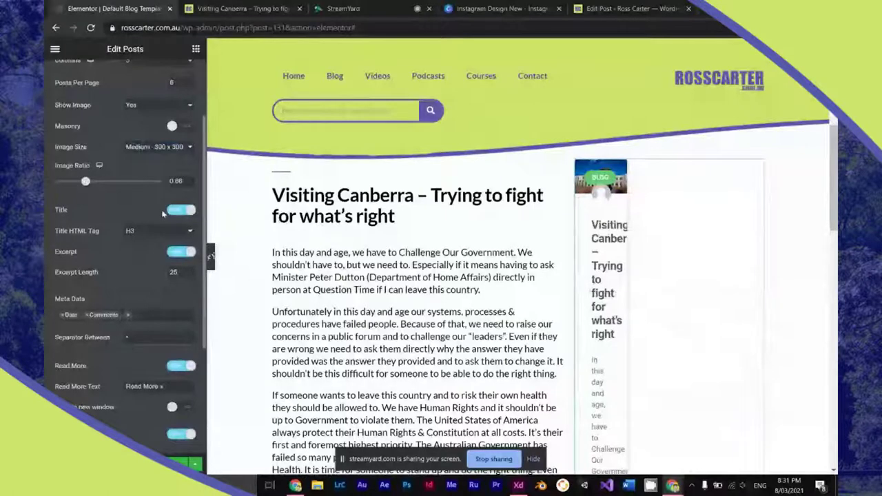
{"action": "scroll", "coordinate": [163, 214], "scroll_direction": "up", "scroll_amount": 3}
{"action": "left_click", "coordinate": [157, 132]}
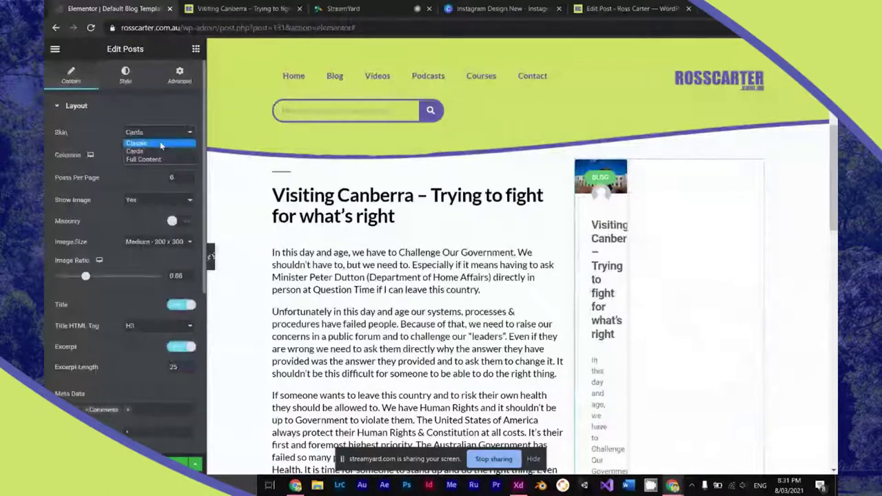
{"action": "left_click", "coordinate": [141, 142]}
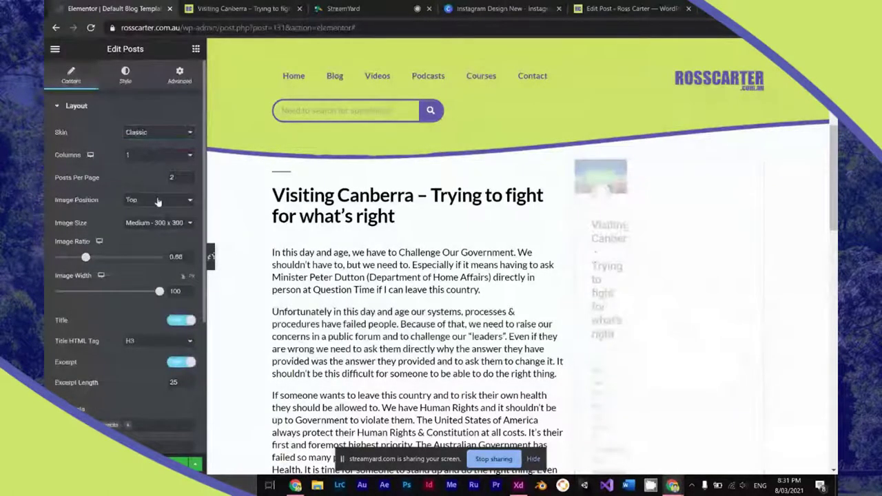
Step: Try the Left image position in the Posts widget and settle on None
{"action": "left_click", "coordinate": [157, 200]}
{"action": "left_click", "coordinate": [149, 238]}
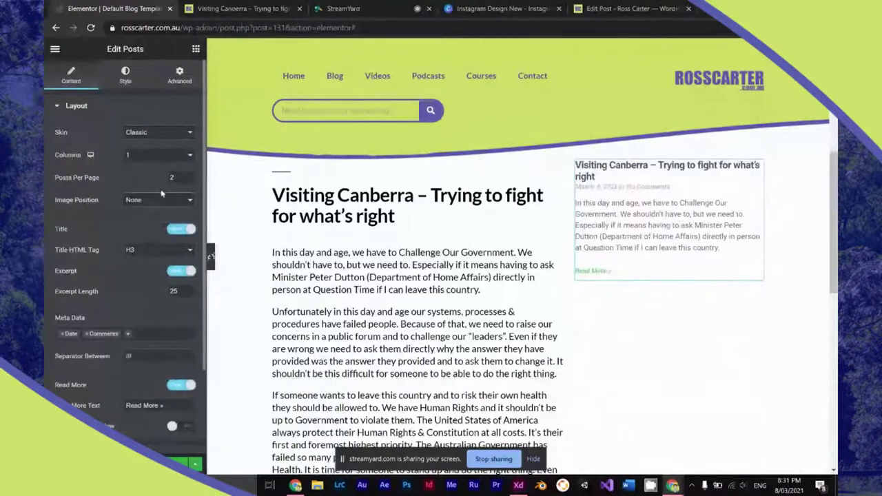
{"action": "left_click", "coordinate": [160, 200]}
{"action": "left_click", "coordinate": [157, 222]}
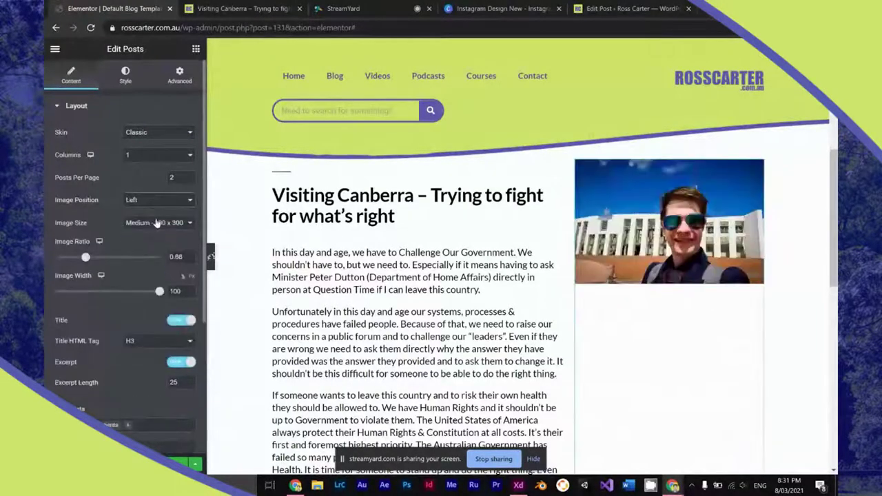
{"action": "scroll", "coordinate": [503, 254], "scroll_direction": "down", "scroll_amount": 1}
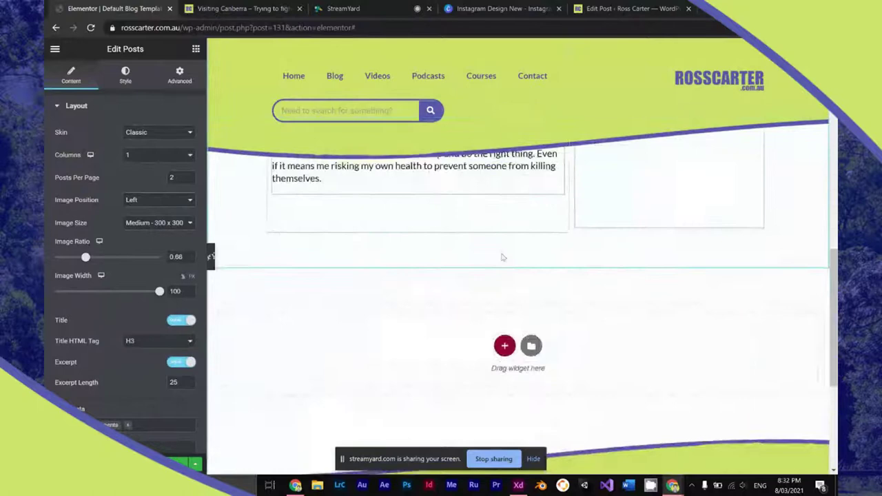
{"action": "left_click", "coordinate": [158, 199]}
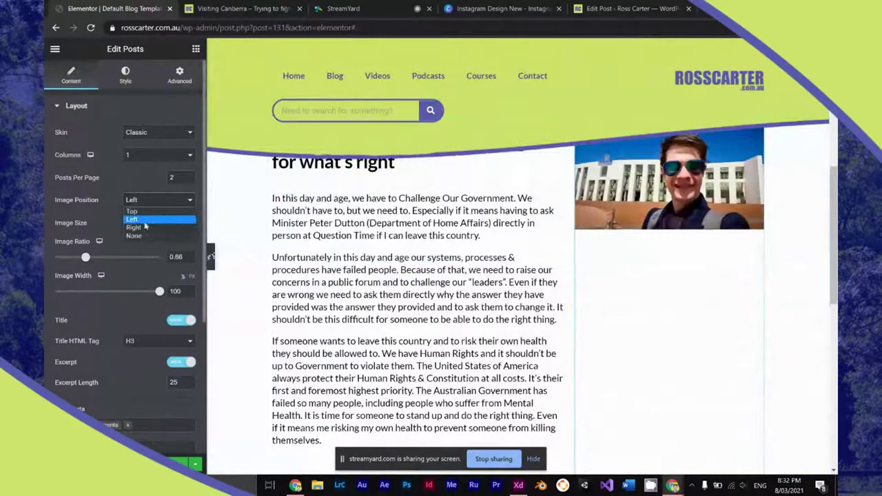
{"action": "left_click_drag", "start_coordinate": [87, 261], "coordinate": [69, 262]}
{"action": "left_click", "coordinate": [149, 204]}
{"action": "left_click", "coordinate": [137, 237]}
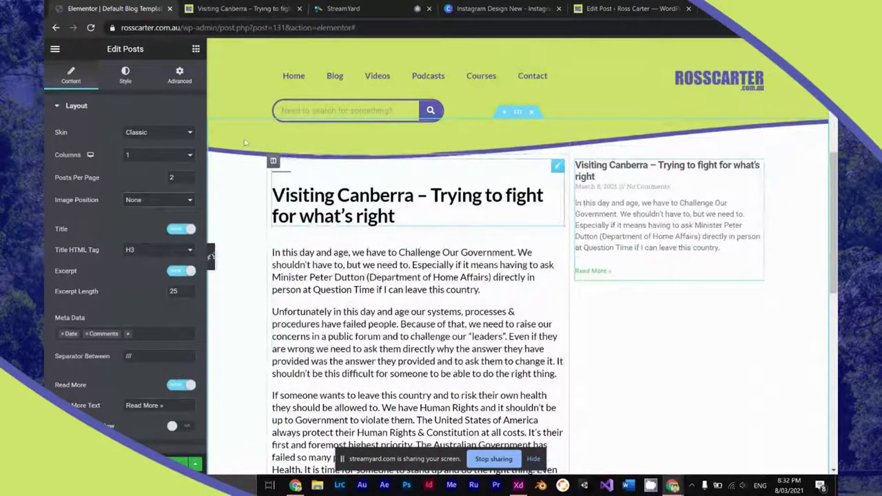
Step: Add a Heading widget above the Posts widget in the second column, titled "More Blog Posts:"
{"action": "left_click", "coordinate": [180, 76]}
{"action": "left_click", "coordinate": [196, 49]}
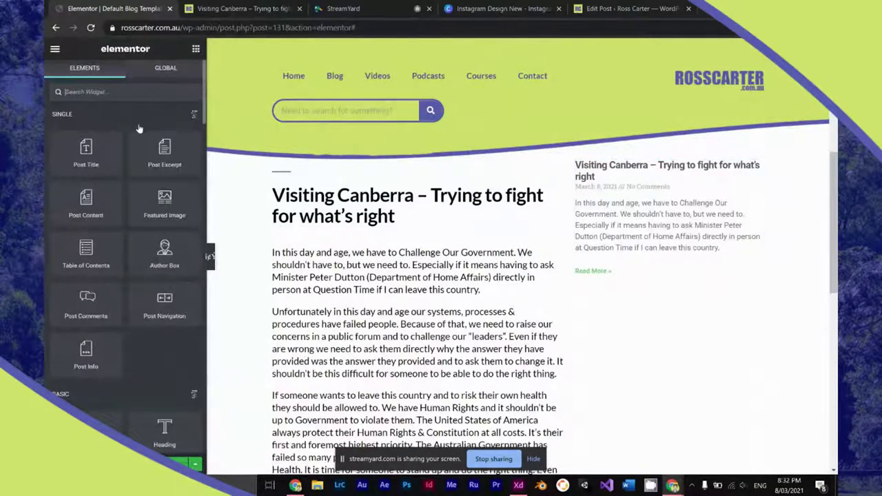
{"action": "type", "text": "head"}
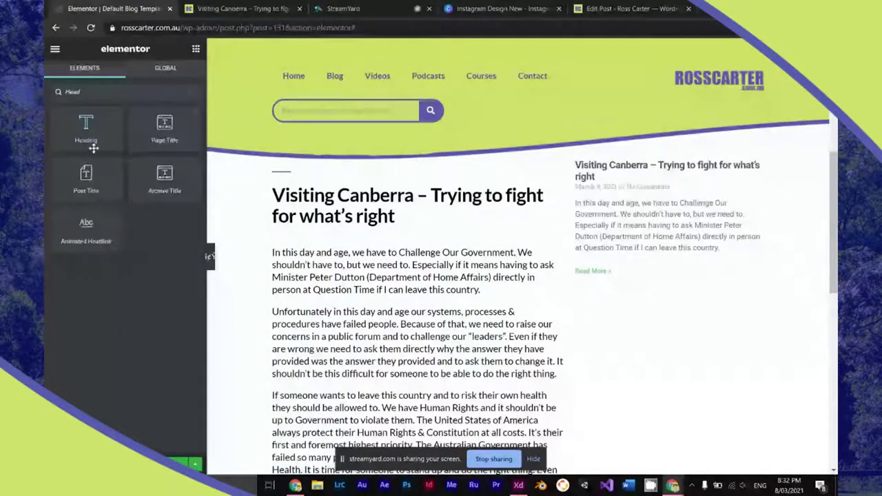
{"action": "left_click_drag", "start_coordinate": [93, 149], "coordinate": [617, 274]}
{"action": "triple_click", "coordinate": [143, 148]}
{"action": "type", "text": "More Bl"}
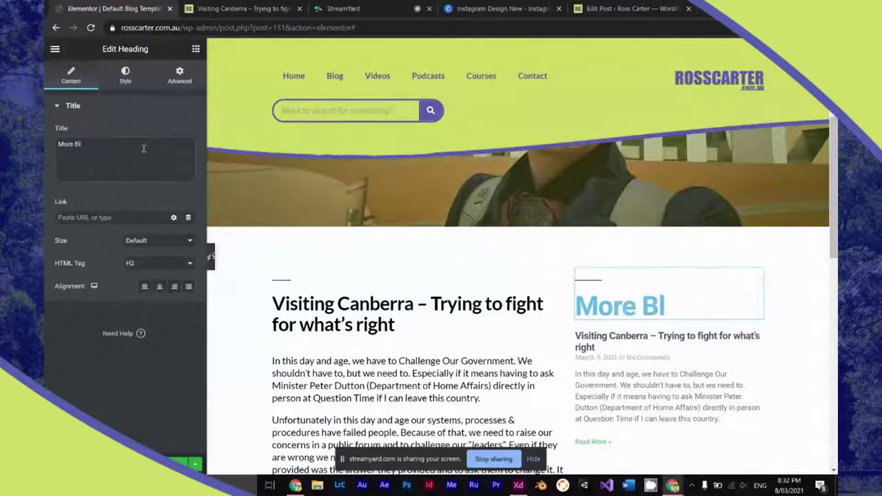
{"action": "type", "text": "og Posts"}
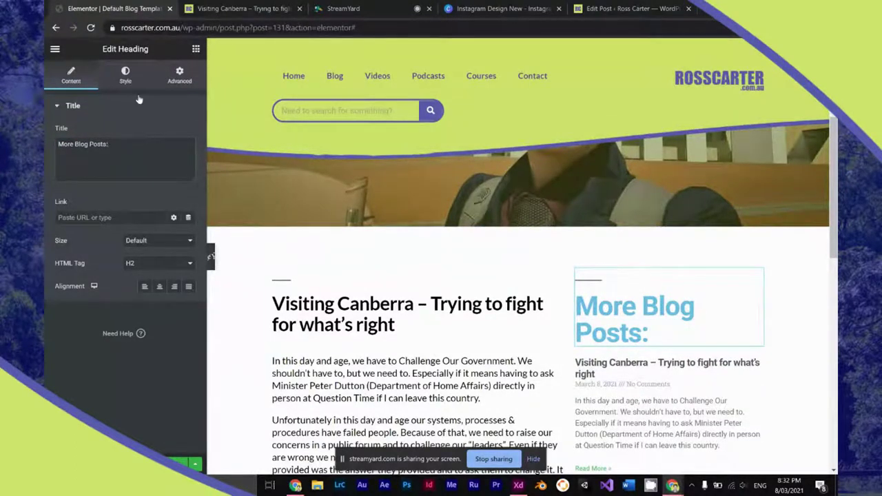
Step: Set the "More Blog Posts:" heading's text color to black (#000000)
{"action": "left_click", "coordinate": [125, 74]}
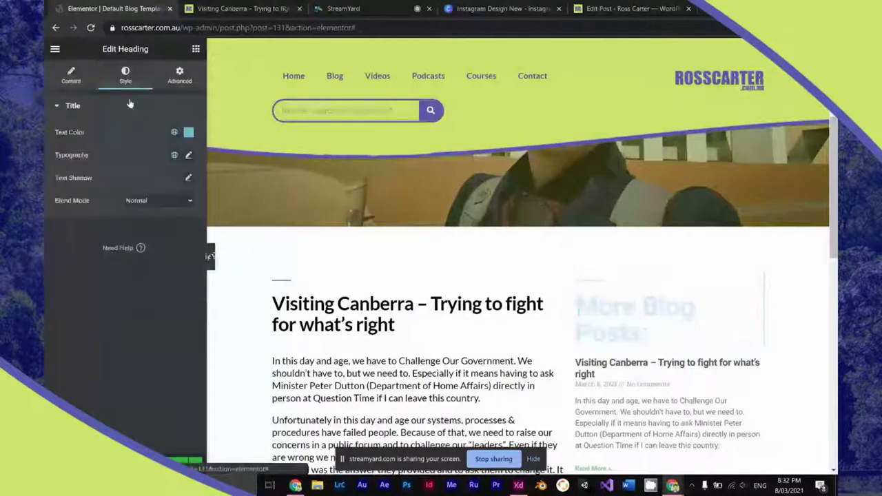
{"action": "left_click", "coordinate": [189, 134]}
{"action": "left_click", "coordinate": [67, 262]}
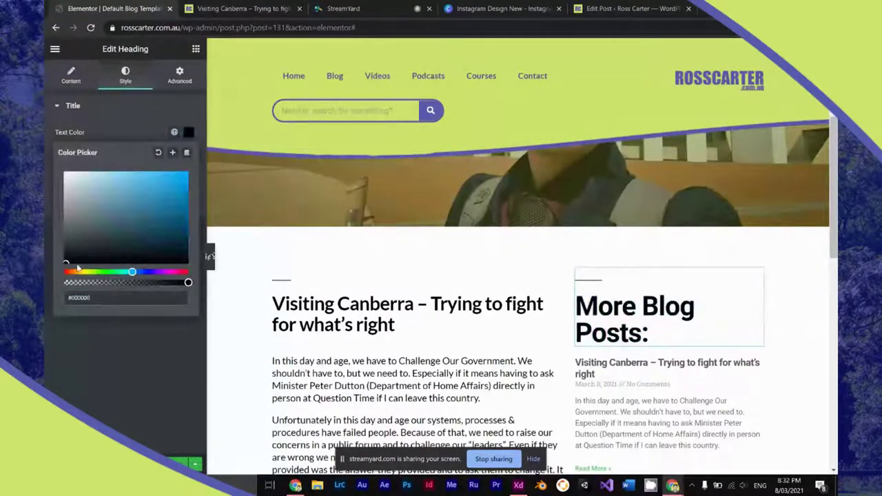
{"action": "left_click", "coordinate": [59, 332]}
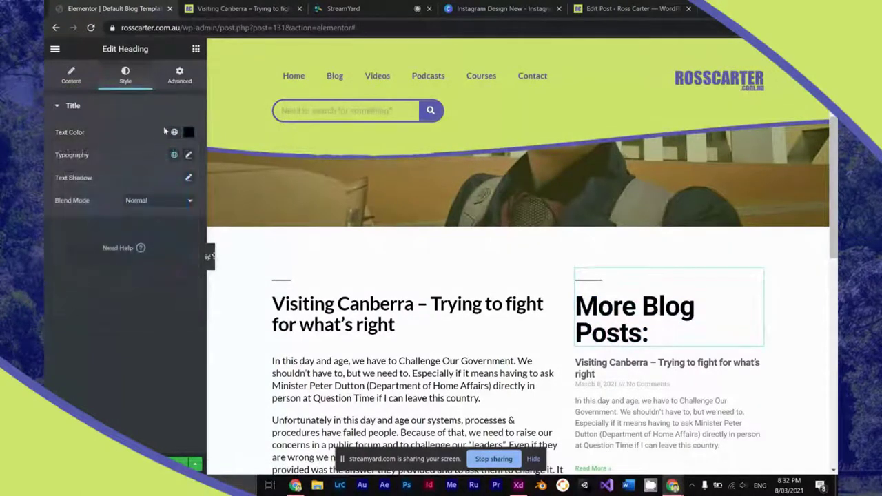
Step: Set the "More Blog Posts:" heading's typography to Lato at 1.9 VW
{"action": "left_click", "coordinate": [189, 155]}
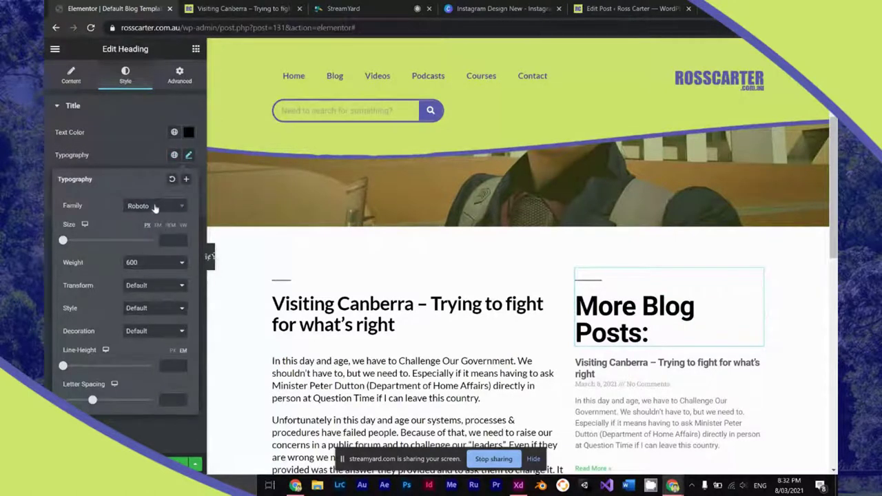
{"action": "left_click", "coordinate": [154, 206]}
{"action": "type", "text": "lato"}
{"action": "key", "text": "Return"}
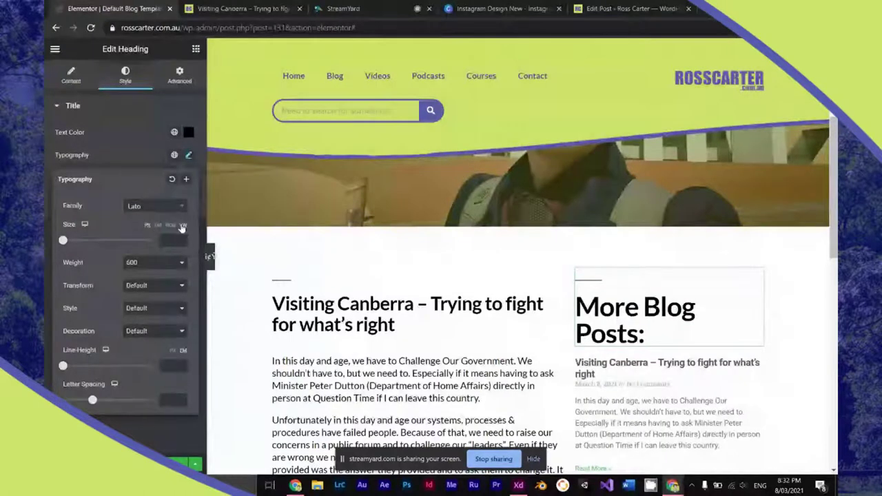
{"action": "left_click_drag", "start_coordinate": [63, 240], "coordinate": [79, 240]}
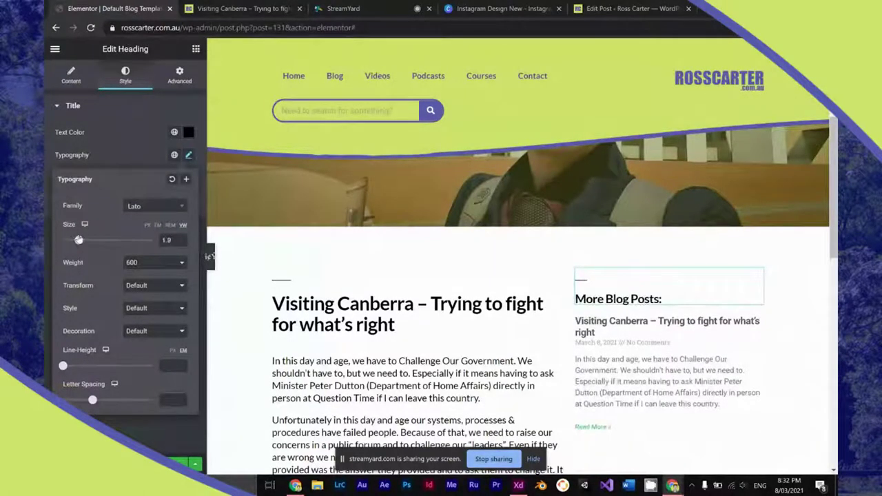
Step: Search the widgets for "divi" and add a Divider between the "More Blog Posts:" heading and the Posts widget
{"action": "left_click", "coordinate": [196, 49]}
{"action": "type", "text": "divi"}
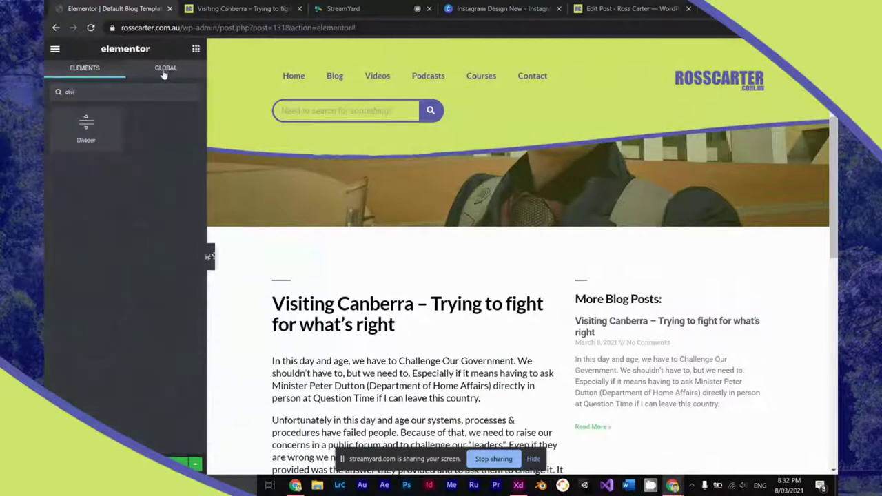
{"action": "left_click_drag", "start_coordinate": [90, 124], "coordinate": [606, 310]}
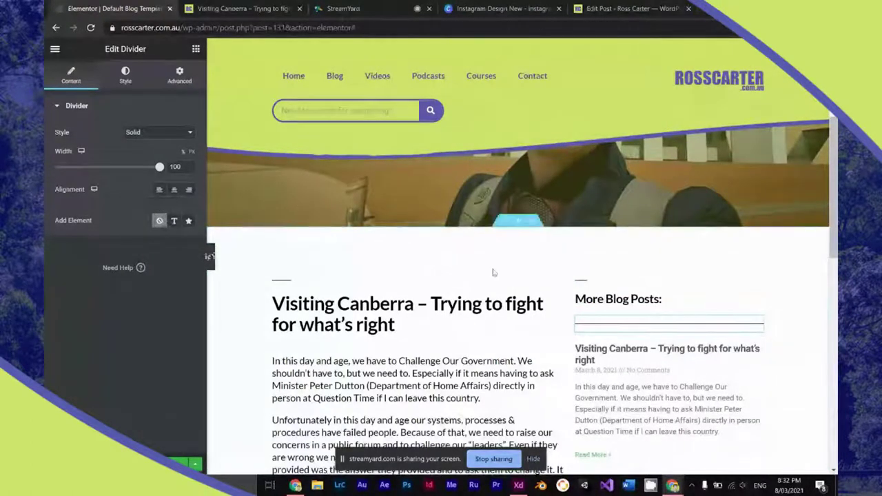
Step: Unlink the "More Blog Posts:" heading's margins and set its bottom margin to -1 EM
{"action": "left_click", "coordinate": [661, 282]}
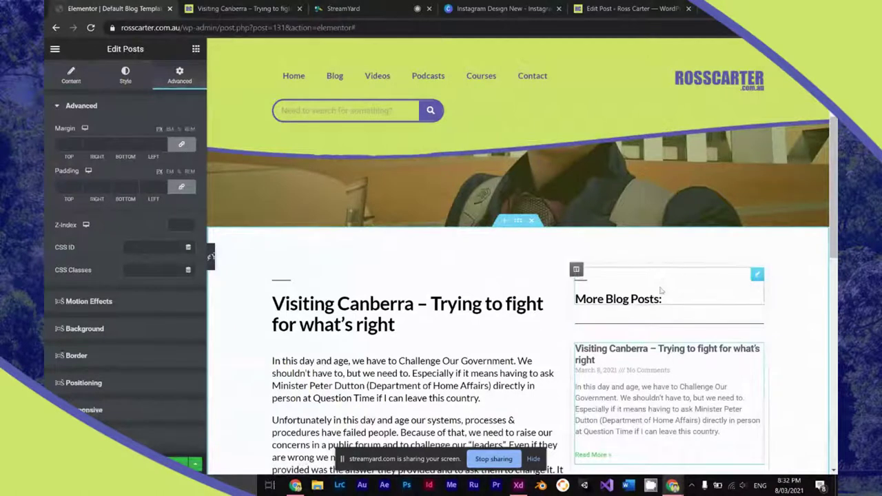
{"action": "left_click", "coordinate": [660, 295]}
{"action": "left_click", "coordinate": [181, 75]}
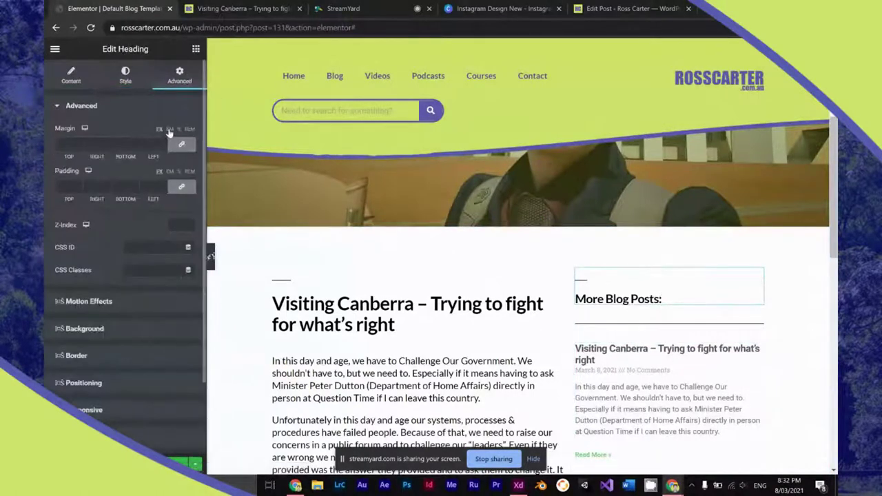
{"action": "left_click", "coordinate": [181, 144]}
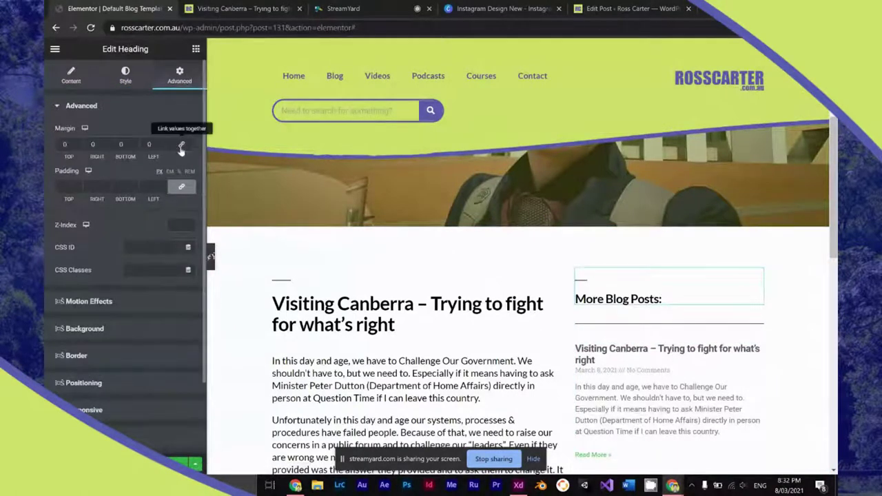
{"action": "left_click", "coordinate": [136, 147]}
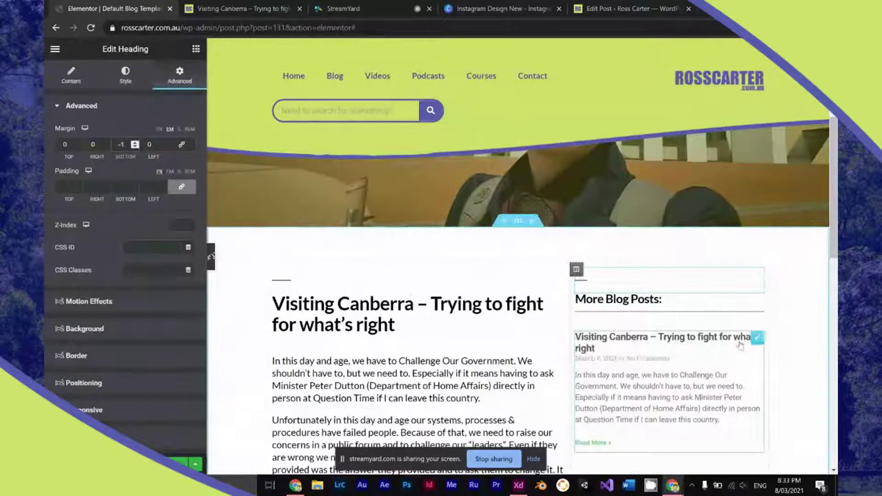
Step: Unlink the divider's margins and set its bottom margin to -1 EM
{"action": "left_click", "coordinate": [741, 318]}
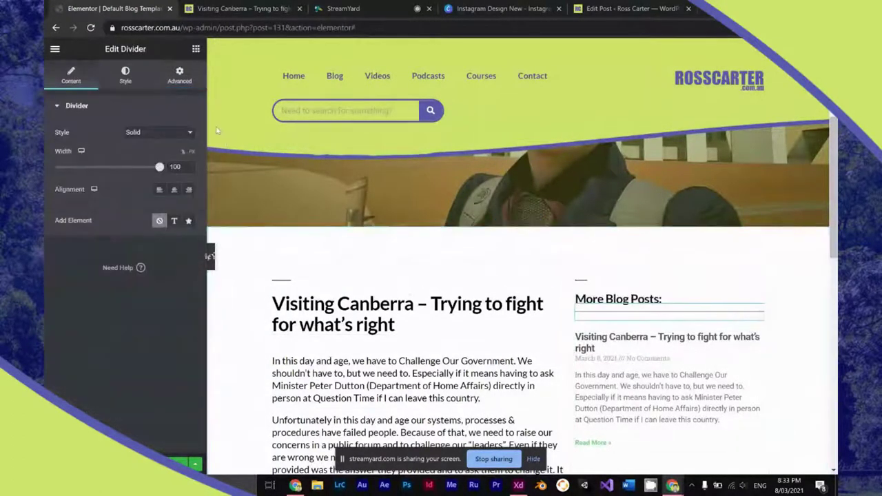
{"action": "left_click", "coordinate": [181, 82]}
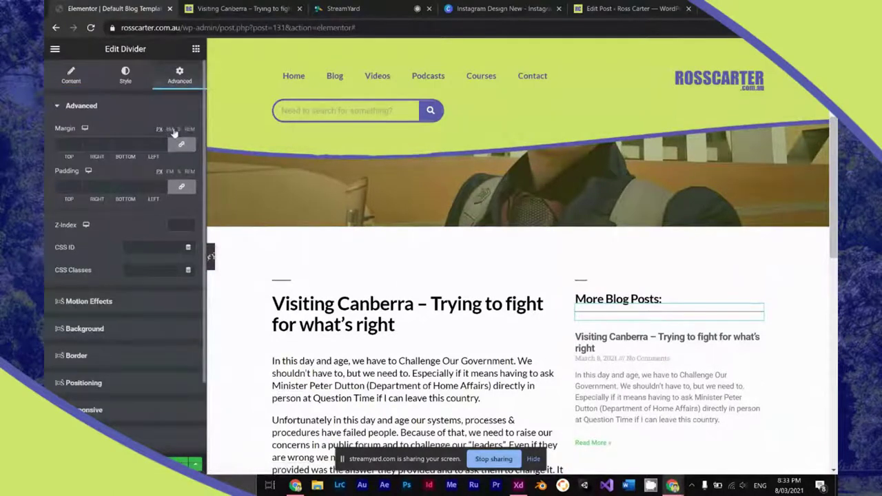
{"action": "left_click", "coordinate": [170, 128]}
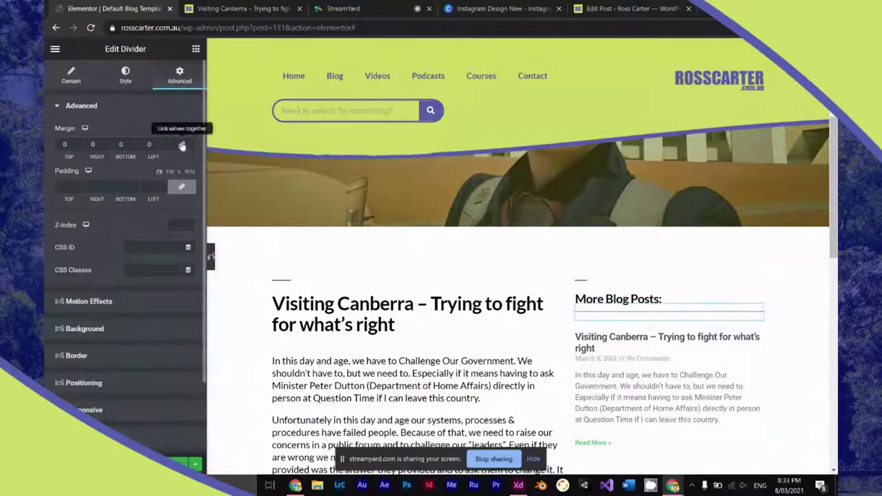
{"action": "left_click", "coordinate": [135, 148]}
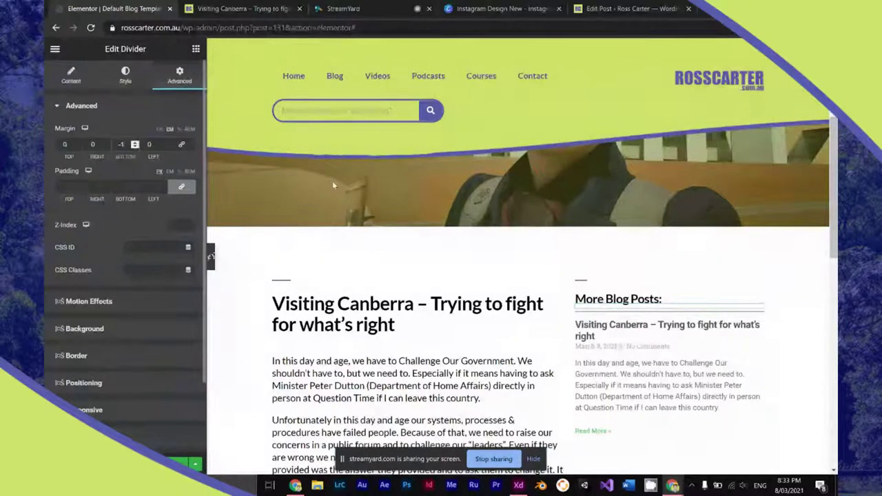
{"action": "left_click", "coordinate": [407, 307]}
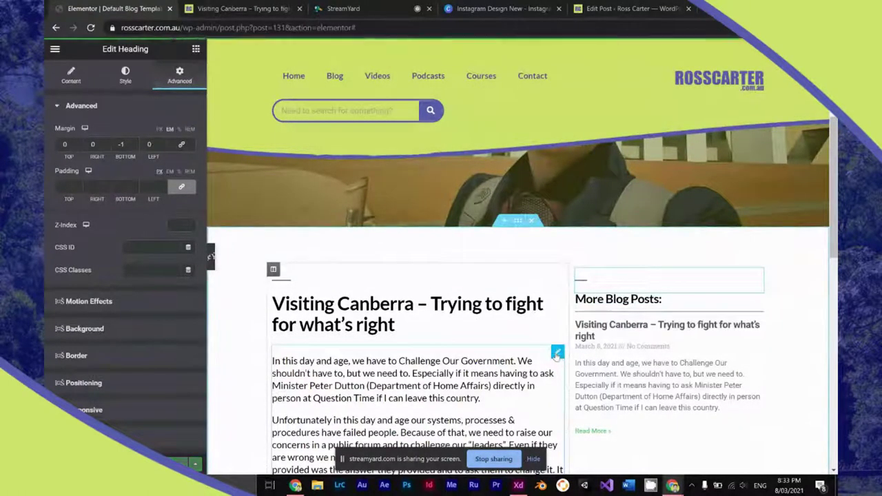
Step: Change the post title colour in the Posts widget under "More Blog Posts:" to black
{"action": "left_click", "coordinate": [622, 331]}
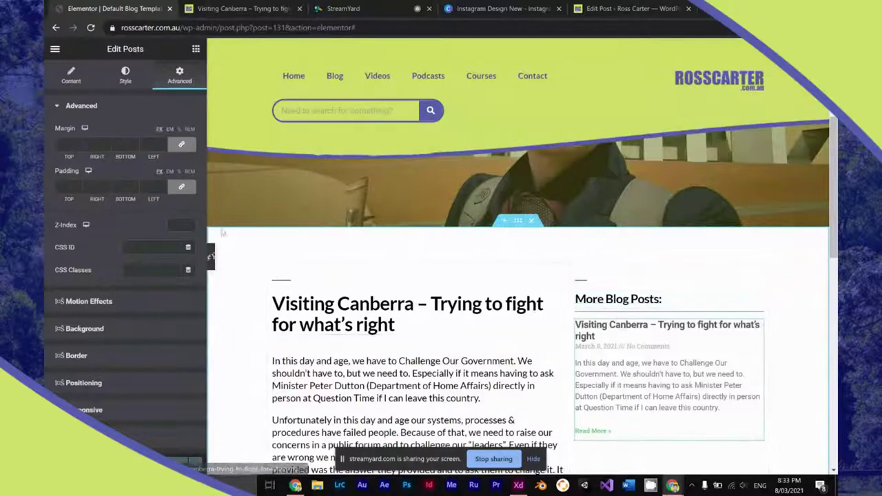
{"action": "left_click", "coordinate": [124, 75]}
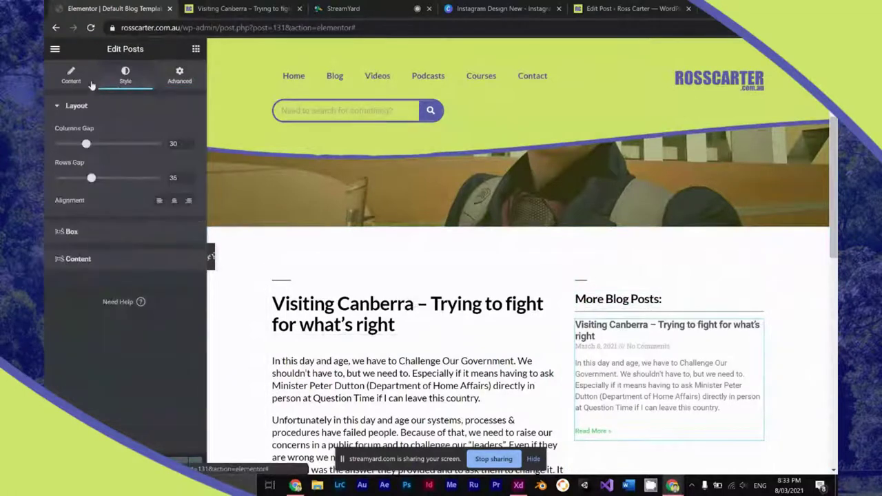
{"action": "left_click", "coordinate": [93, 259]}
{"action": "left_click", "coordinate": [189, 201]}
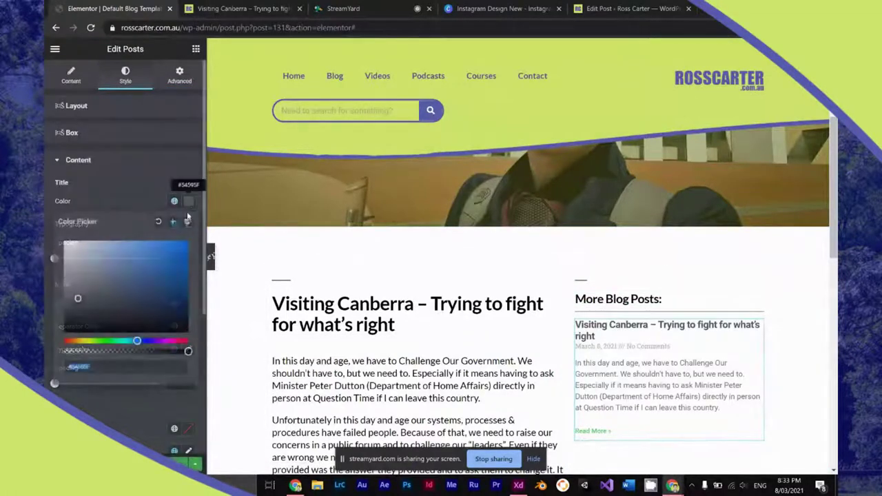
{"action": "left_click", "coordinate": [73, 334]}
{"action": "left_click", "coordinate": [89, 193]}
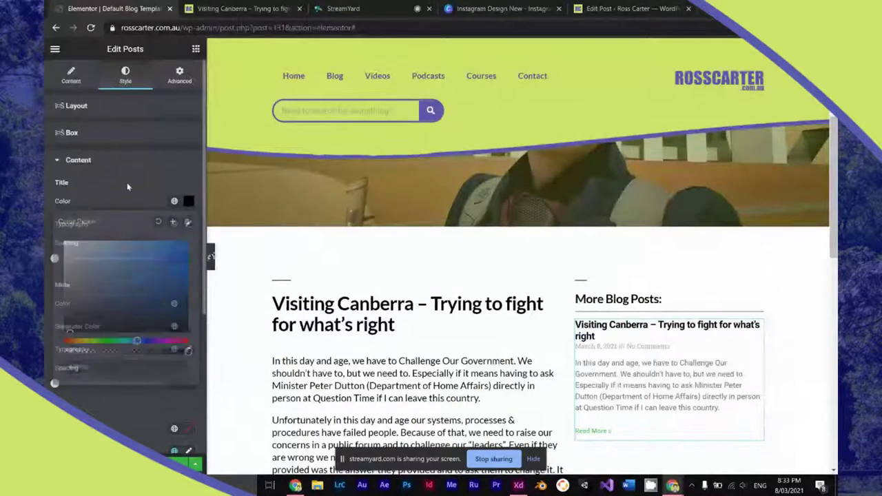
Step: Remove the Date and Comments items from the Posts widget's metadata
{"action": "left_click", "coordinate": [77, 107]}
{"action": "left_click", "coordinate": [71, 77]}
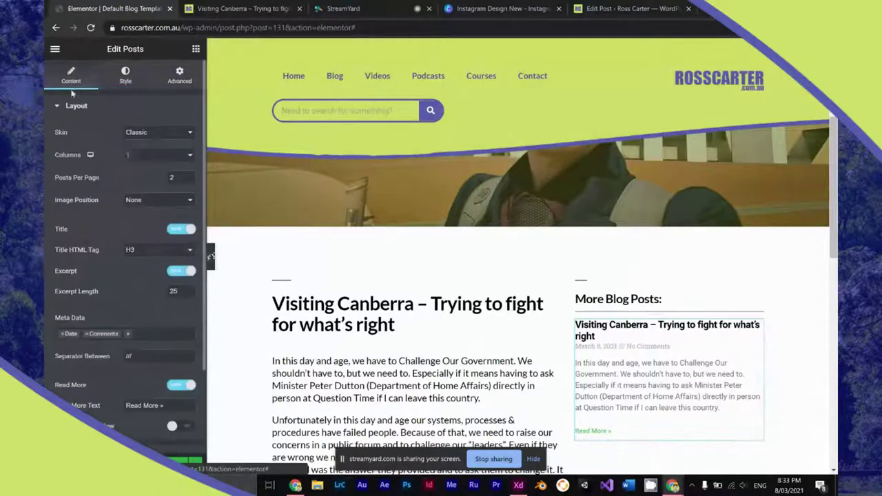
{"action": "left_click", "coordinate": [62, 334]}
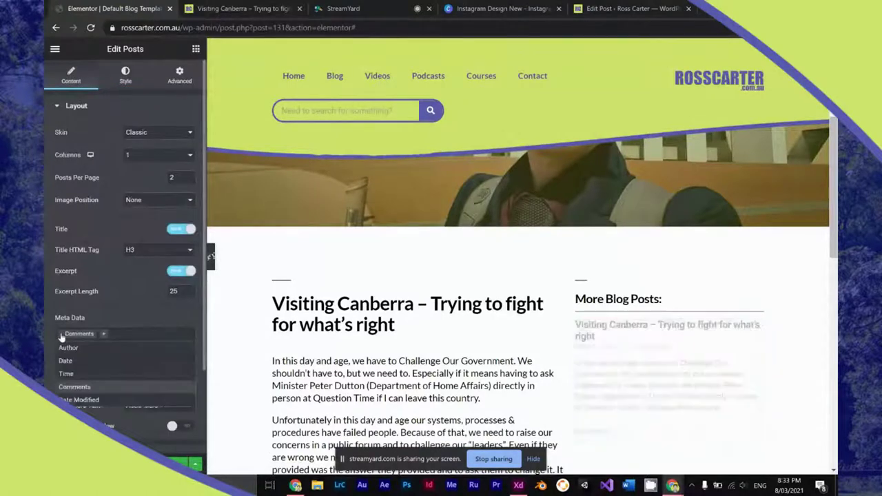
{"action": "left_click", "coordinate": [61, 334]}
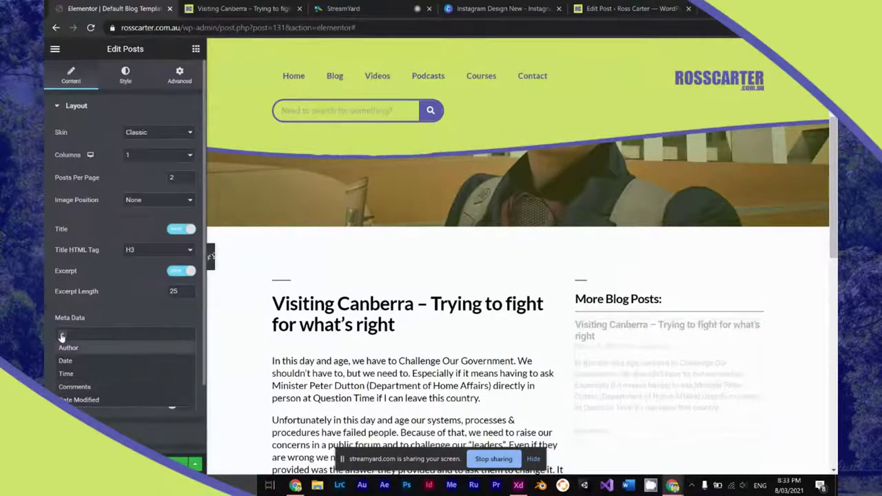
{"action": "left_click", "coordinate": [104, 312]}
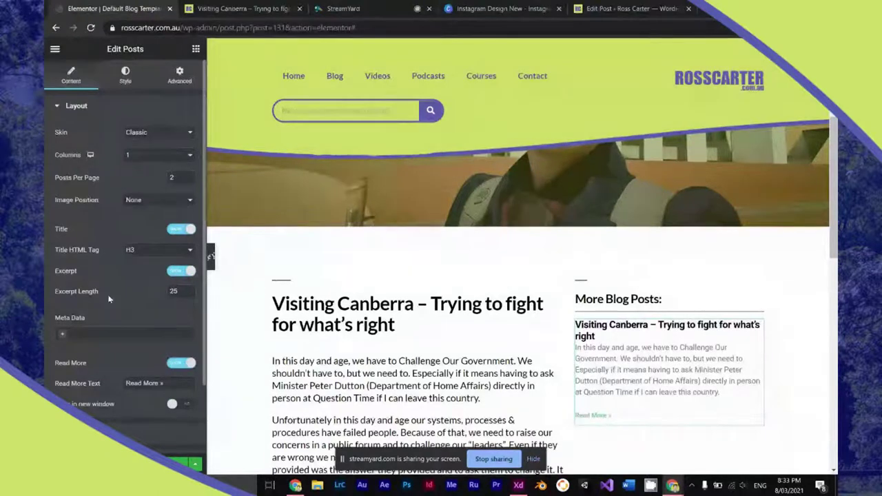
Step: Set the Posts widget's excerpt text colour to black (#000000)
{"action": "left_click", "coordinate": [128, 75]}
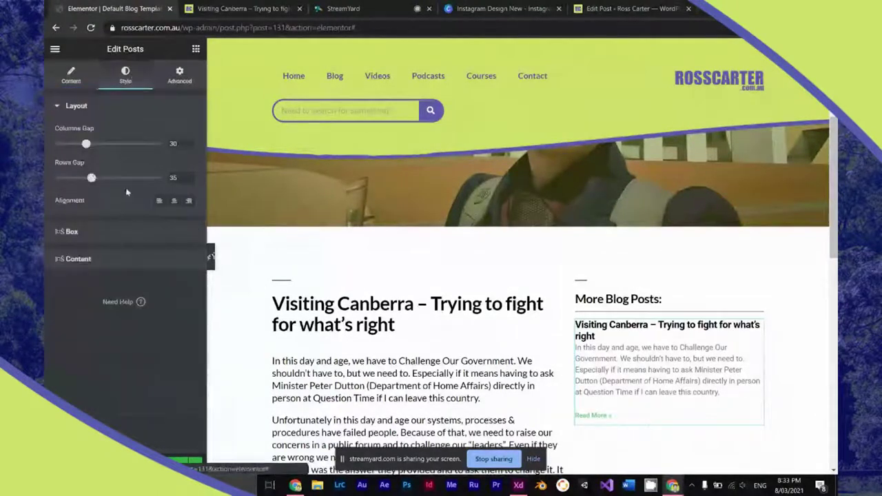
{"action": "left_click", "coordinate": [127, 235]}
{"action": "scroll", "coordinate": [128, 238], "scroll_direction": "down", "scroll_amount": 1}
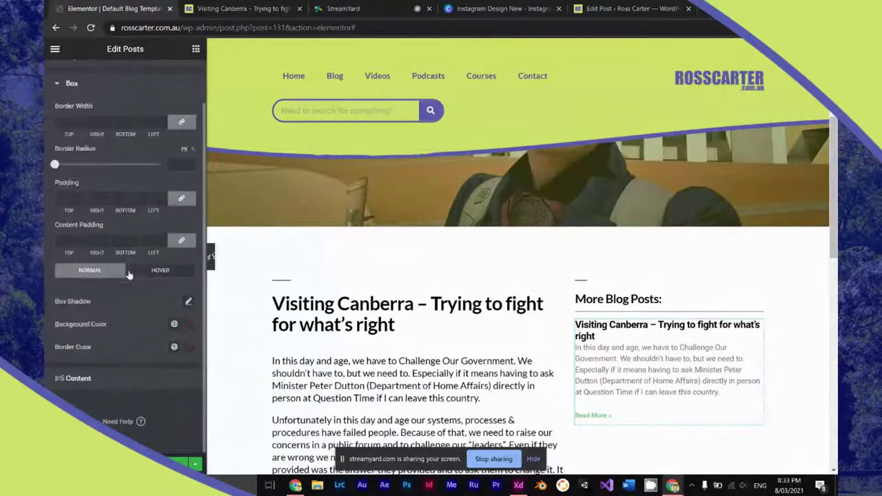
{"action": "left_click", "coordinate": [107, 376]}
{"action": "scroll", "coordinate": [108, 365], "scroll_direction": "down", "scroll_amount": 2}
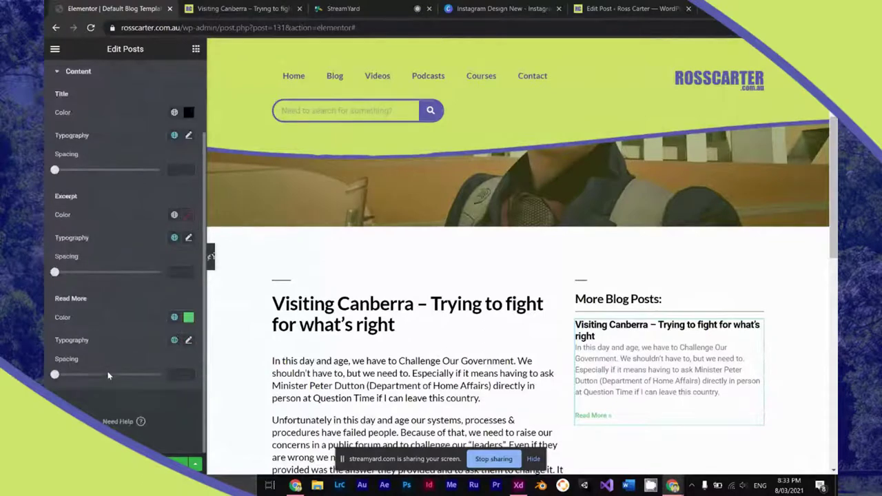
{"action": "left_click", "coordinate": [188, 215]}
{"action": "left_click", "coordinate": [136, 282]}
{"action": "left_click_drag", "start_coordinate": [136, 281], "coordinate": [52, 365]}
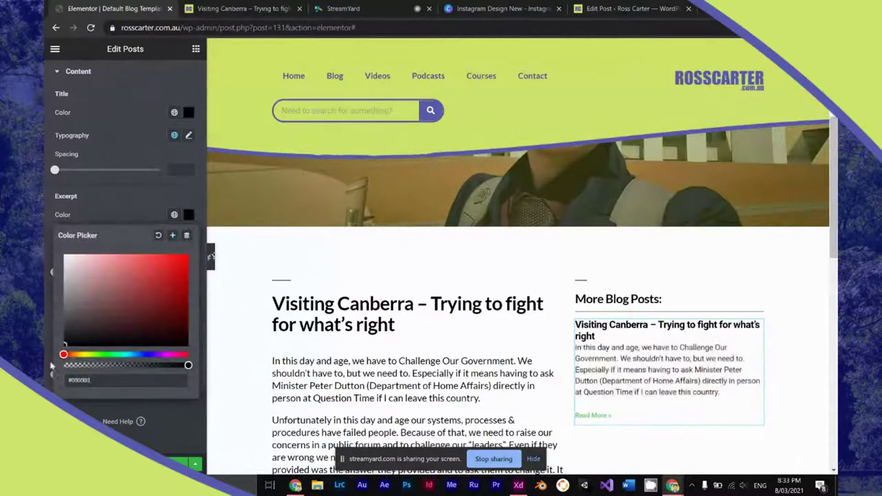
{"action": "left_click", "coordinate": [50, 268]}
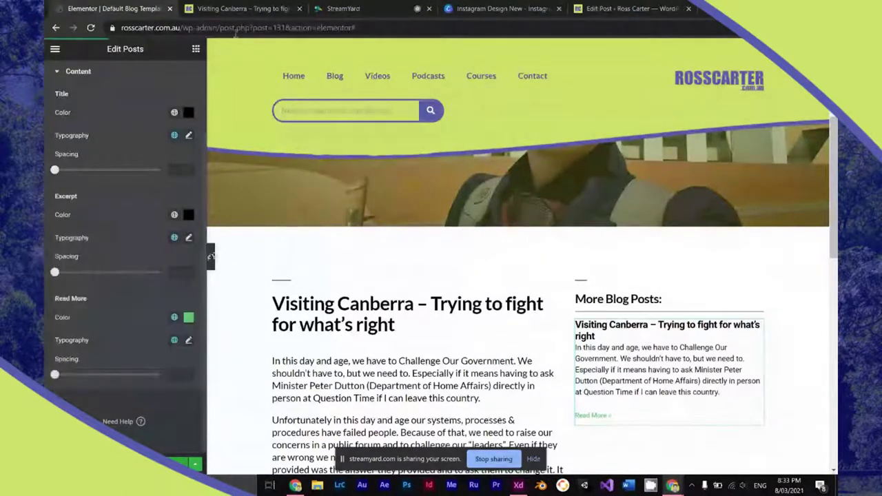
Step: Switch to the post's WordPress editor and set the building photo without people as its featured image
{"action": "left_click", "coordinate": [240, 6]}
{"action": "left_click", "coordinate": [632, 8]}
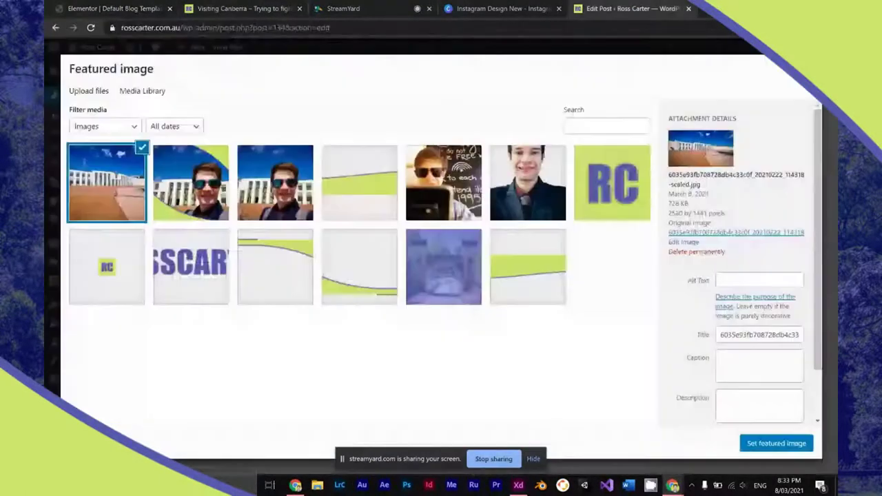
{"action": "key", "text": "Escape"}
{"action": "left_click", "coordinate": [703, 158]}
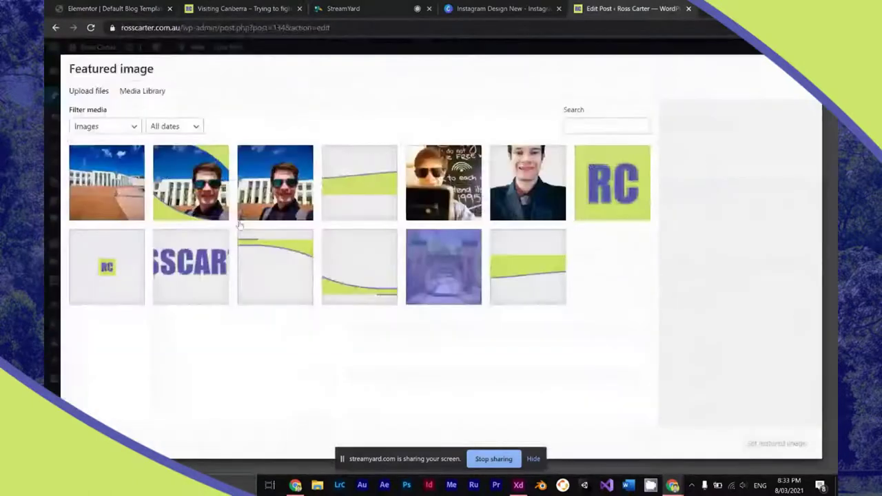
{"action": "left_click", "coordinate": [107, 183]}
{"action": "left_click", "coordinate": [772, 445]}
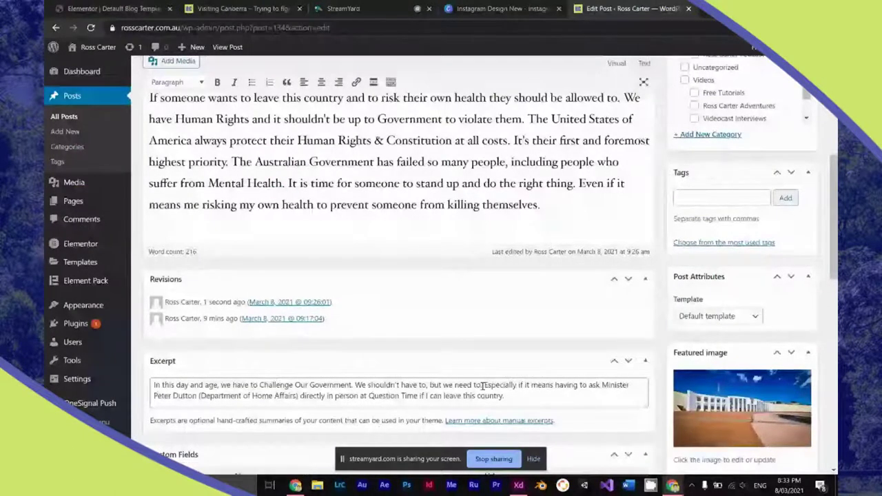
Step: Shorten the post's excerpt so it ends after "but we need to." and update the post
{"action": "left_click_drag", "start_coordinate": [483, 385], "coordinate": [541, 407]}
{"action": "key", "text": "BackSpace"}
{"action": "key", "text": "BackSpace"}
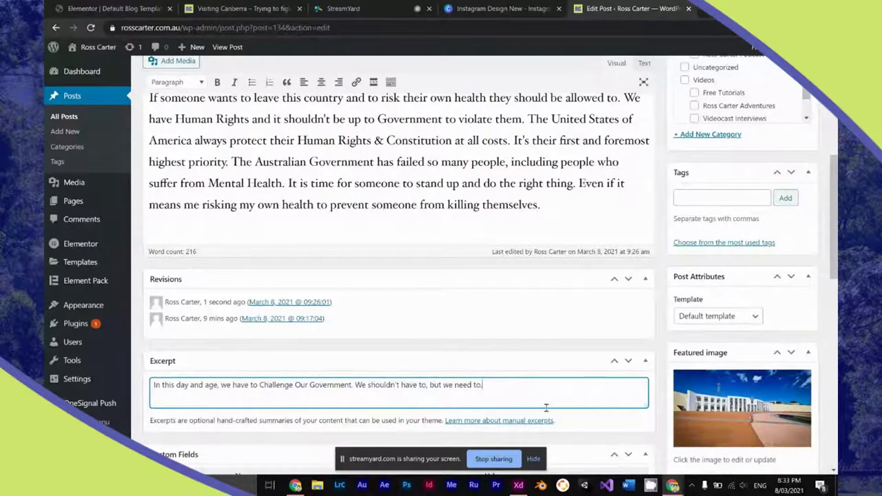
{"action": "scroll", "coordinate": [545, 407], "scroll_direction": "up", "scroll_amount": 1}
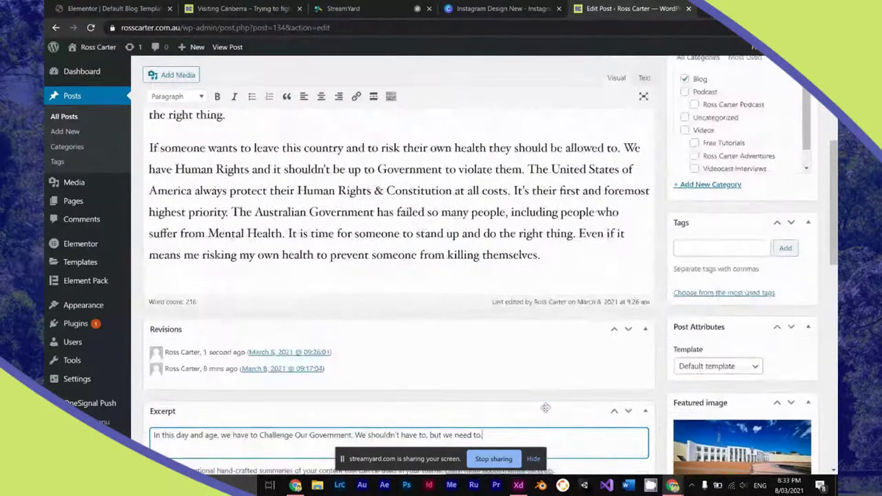
{"action": "scroll", "coordinate": [545, 407], "scroll_direction": "up", "scroll_amount": 4}
Step: Reload the published Canberra post and check its hero image, excerpt and "More Blog Posts:" column
{"action": "left_click", "coordinate": [234, 9]}
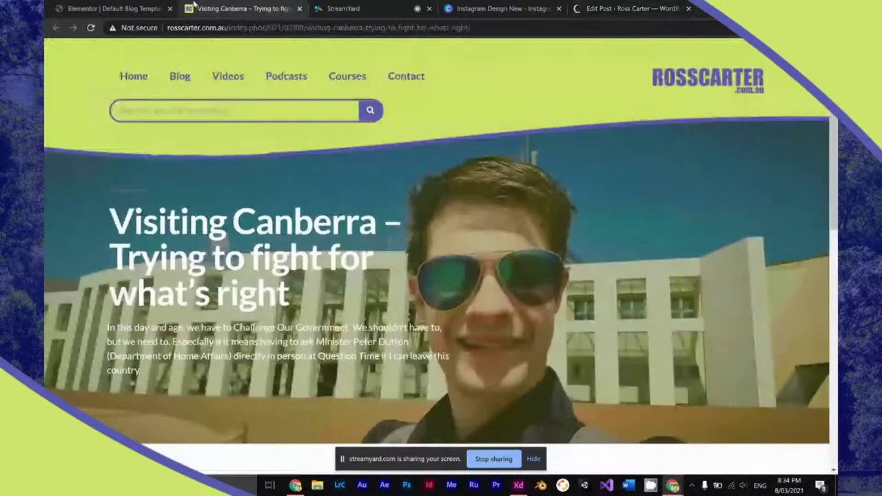
{"action": "key", "text": "F5"}
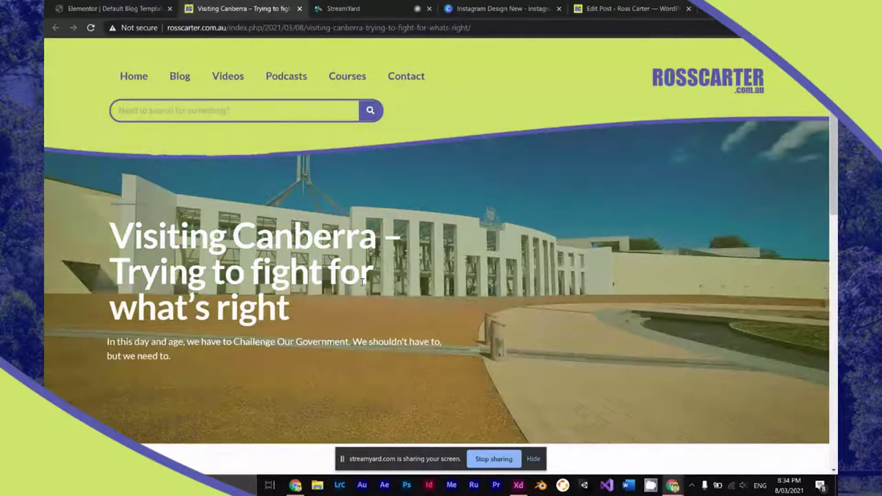
{"action": "scroll", "coordinate": [361, 281], "scroll_direction": "down", "scroll_amount": 1}
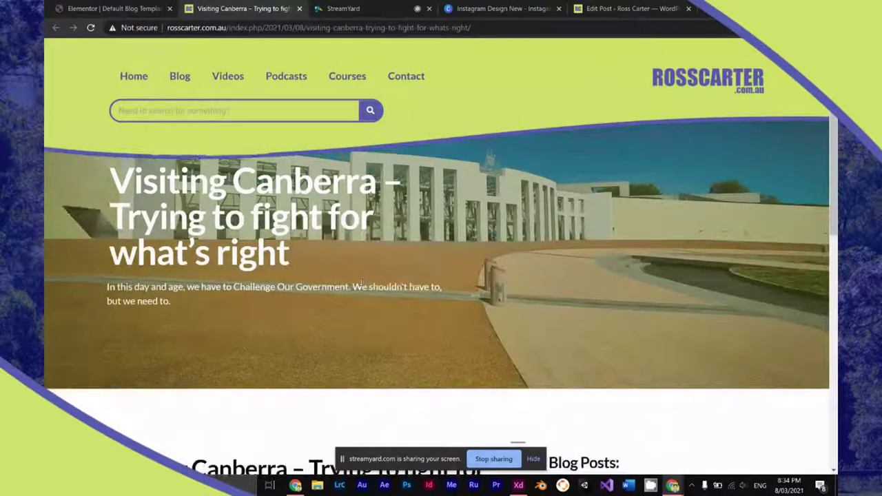
{"action": "scroll", "coordinate": [361, 281], "scroll_direction": "down", "scroll_amount": 1}
{"action": "scroll", "coordinate": [366, 282], "scroll_direction": "down", "scroll_amount": 3}
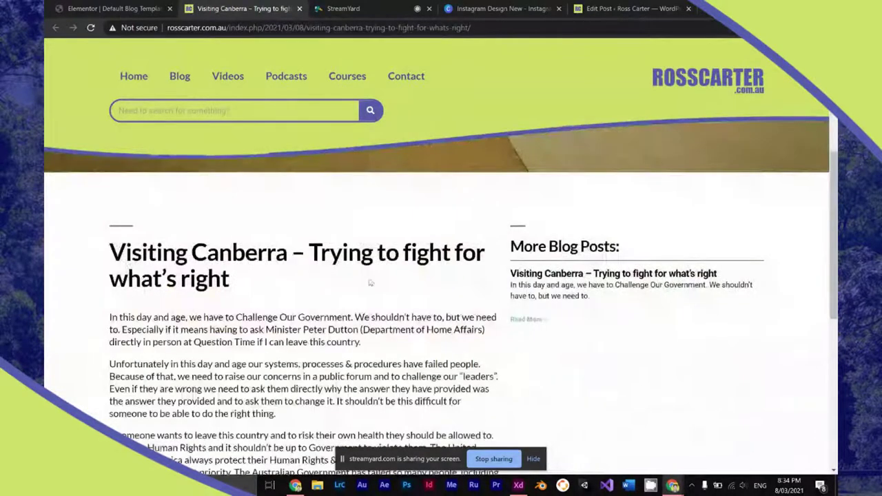
Step: Back in the Elementor template, exclude the Current Post from the Posts widget's query
{"action": "left_click", "coordinate": [150, 7]}
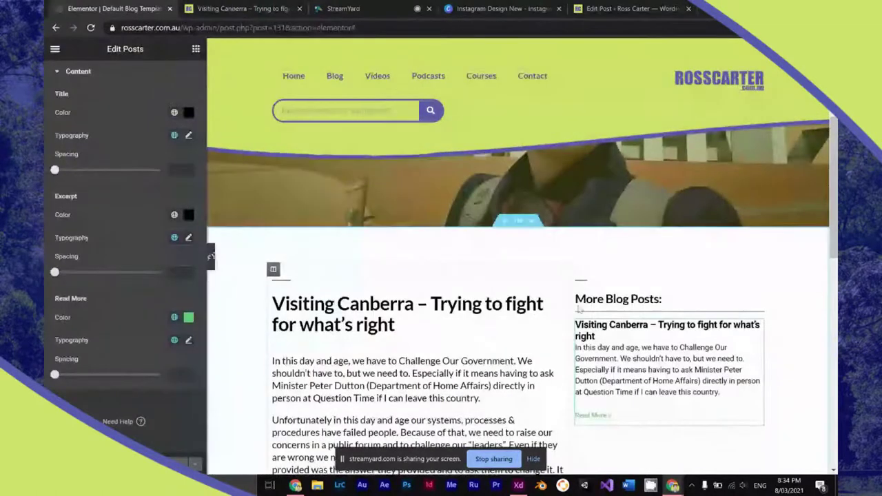
{"action": "left_click", "coordinate": [579, 310]}
{"action": "left_click", "coordinate": [71, 74]}
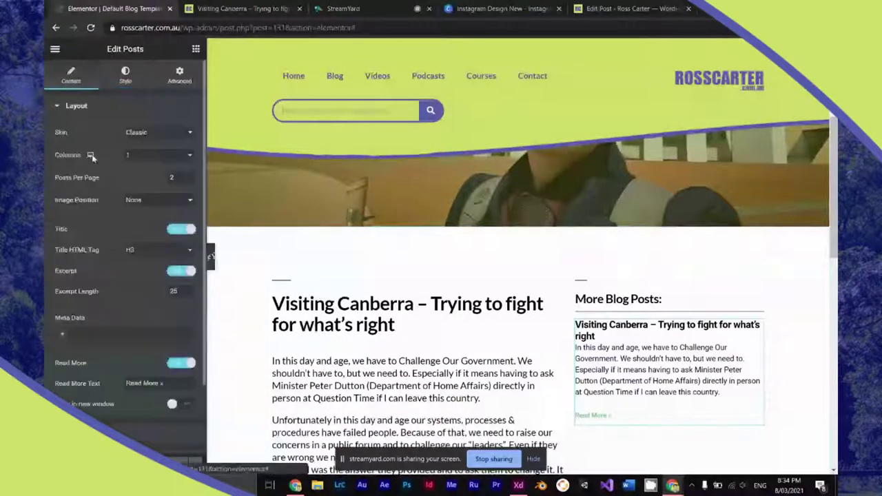
{"action": "scroll", "coordinate": [98, 183], "scroll_direction": "down", "scroll_amount": 3}
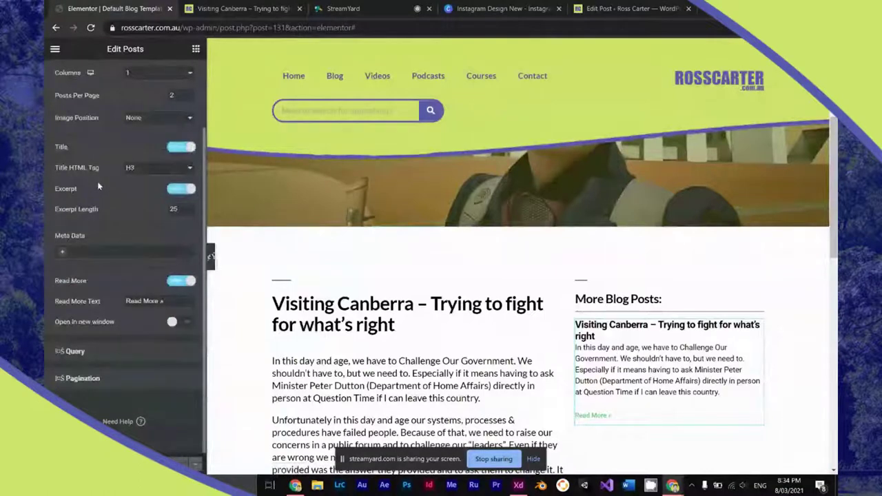
{"action": "left_click", "coordinate": [90, 356]}
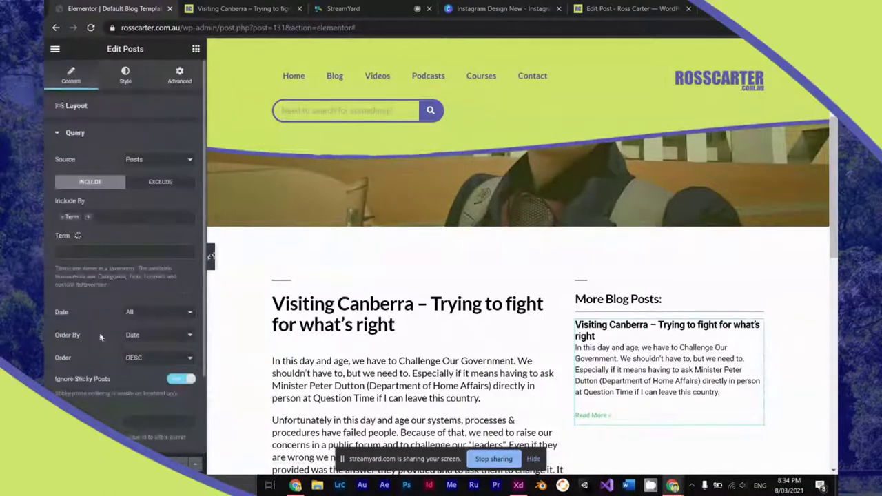
{"action": "left_click", "coordinate": [175, 185]}
{"action": "left_click", "coordinate": [129, 217]}
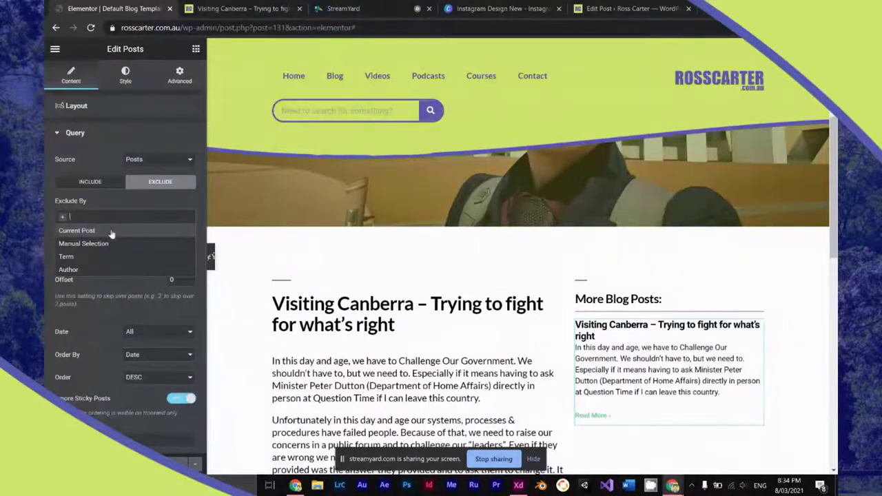
{"action": "left_click", "coordinate": [111, 231]}
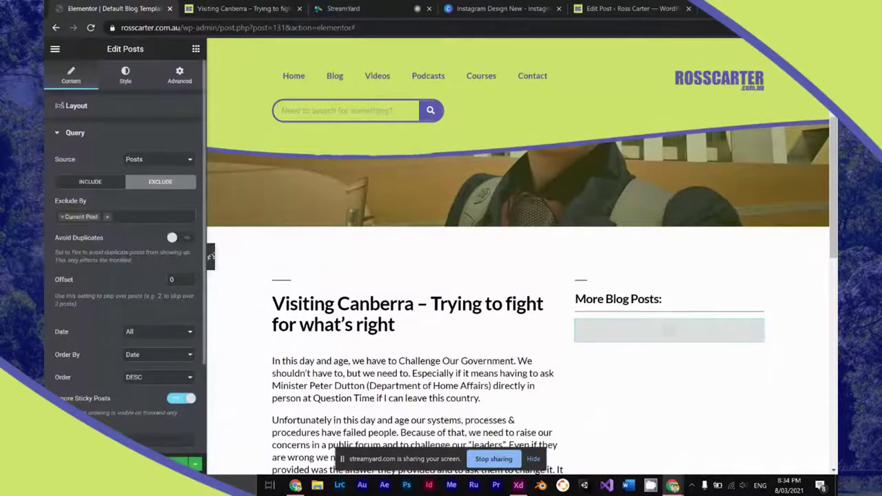
Step: Set the Posts widget's query order to ASC
{"action": "left_click", "coordinate": [160, 379]}
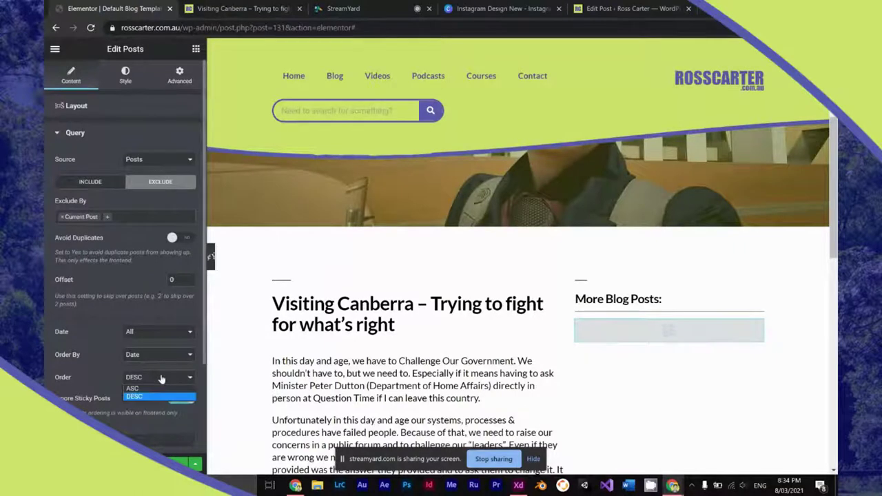
{"action": "left_click", "coordinate": [162, 379]}
{"action": "left_click", "coordinate": [161, 379]}
{"action": "left_click", "coordinate": [159, 388]}
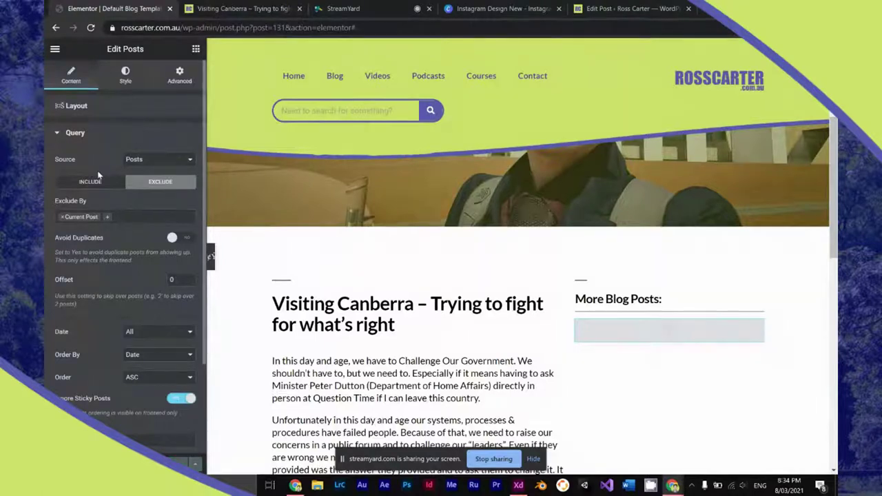
Step: Review the published Canberra post from its hero to the footer, including the "More Blog Posts:" column
{"action": "left_click", "coordinate": [244, 8]}
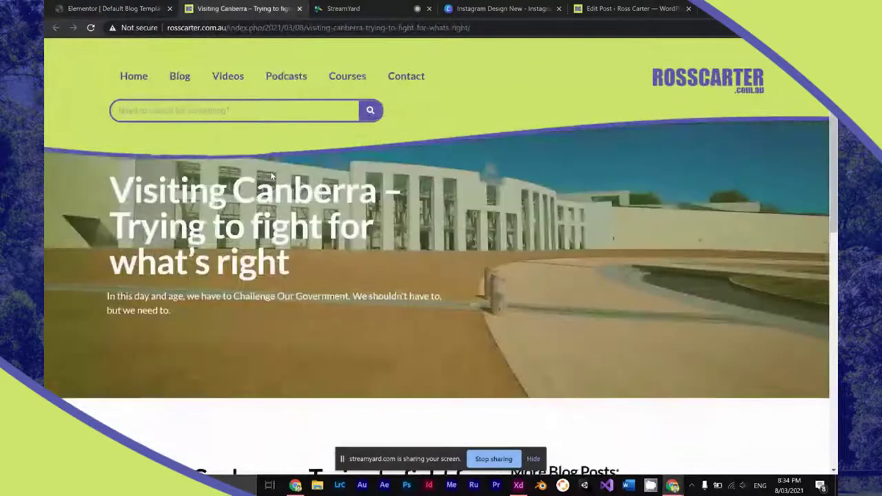
{"action": "scroll", "coordinate": [272, 176], "scroll_direction": "down", "scroll_amount": 3}
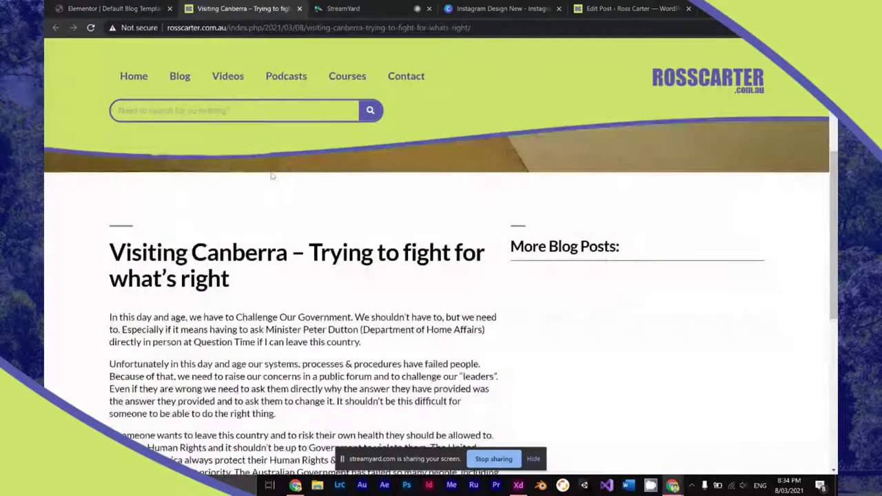
{"action": "scroll", "coordinate": [272, 176], "scroll_direction": "down", "scroll_amount": 1}
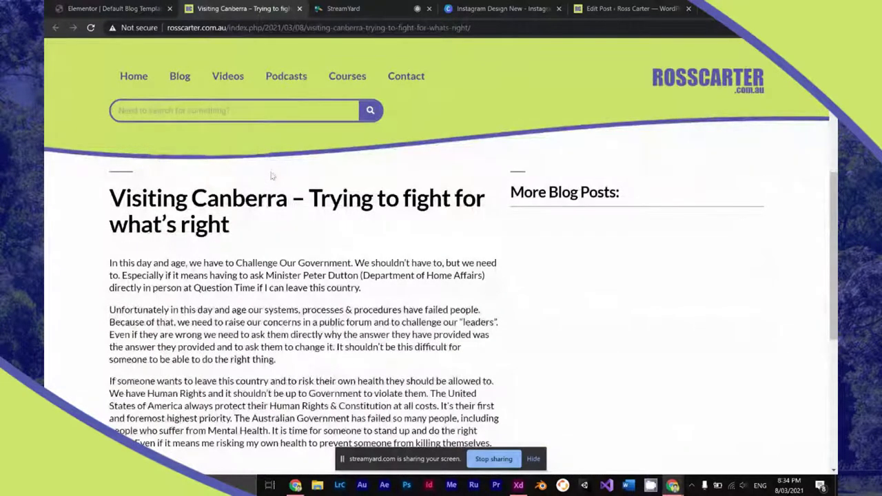
{"action": "scroll", "coordinate": [272, 177], "scroll_direction": "down", "scroll_amount": 3}
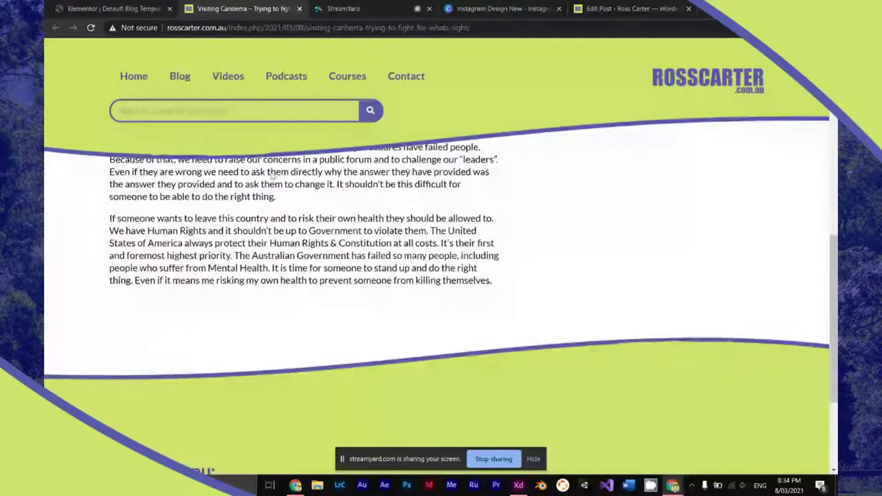
{"action": "scroll", "coordinate": [273, 177], "scroll_direction": "down", "scroll_amount": 4}
{"action": "scroll", "coordinate": [272, 177], "scroll_direction": "up", "scroll_amount": 8}
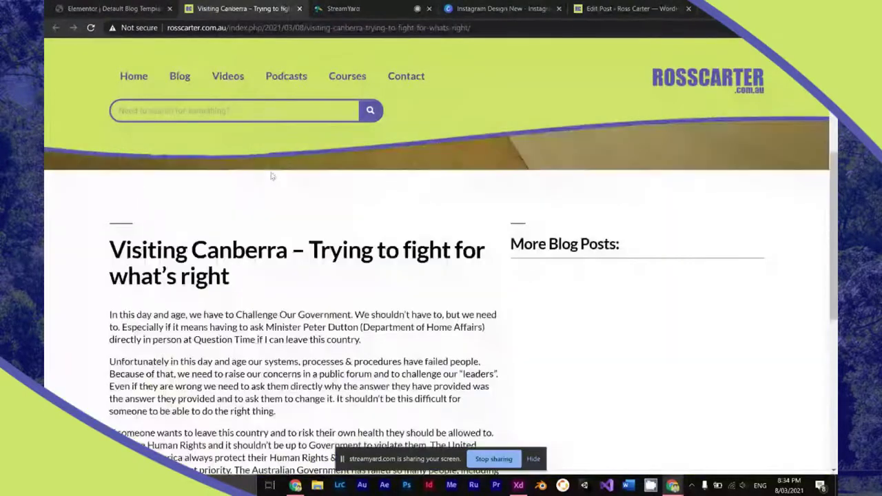
Step: Test the Home link in the published Canberra post's header and return to the post
{"action": "scroll", "coordinate": [272, 176], "scroll_direction": "up", "scroll_amount": 5}
{"action": "scroll", "coordinate": [272, 177], "scroll_direction": "down", "scroll_amount": 8}
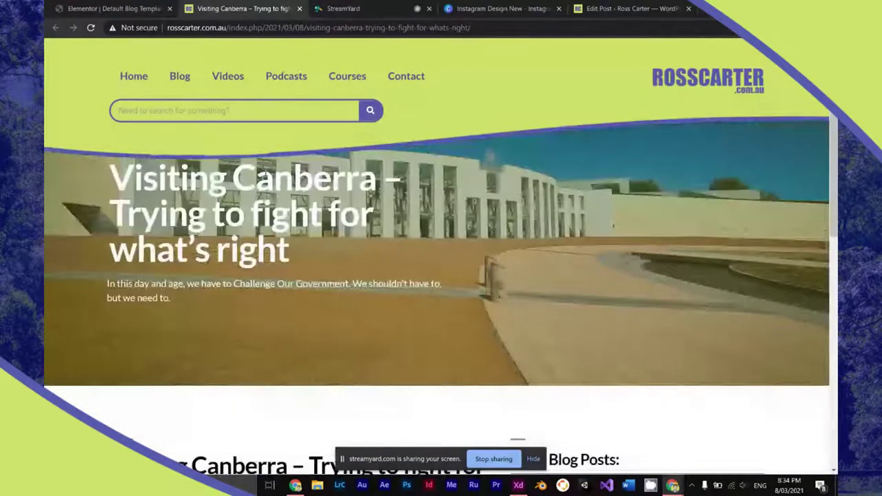
{"action": "scroll", "coordinate": [268, 175], "scroll_direction": "up", "scroll_amount": 8}
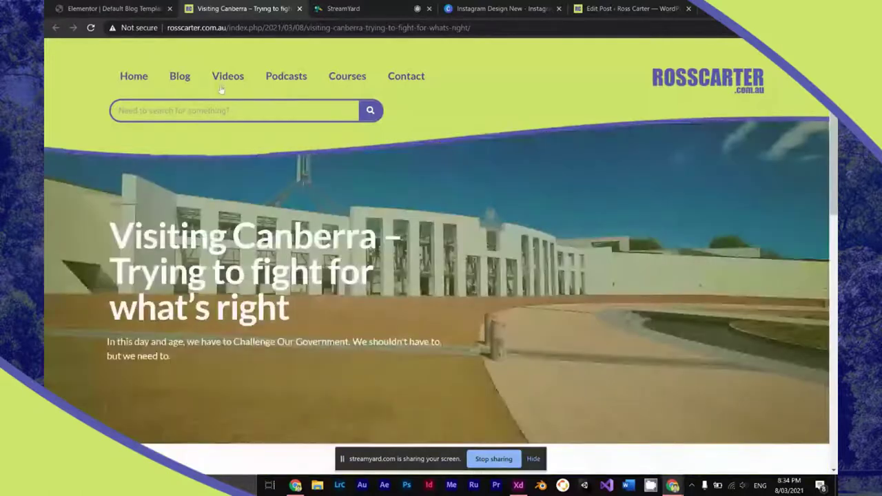
{"action": "left_click", "coordinate": [137, 77]}
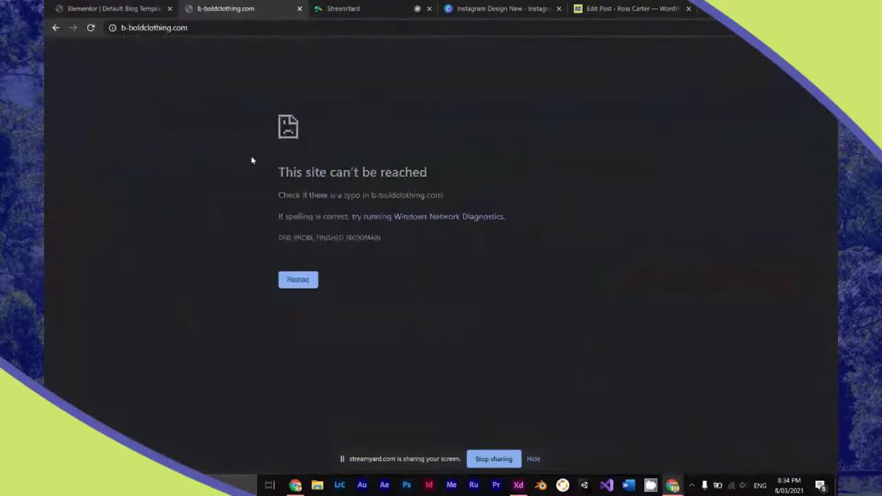
{"action": "left_click", "coordinate": [55, 29]}
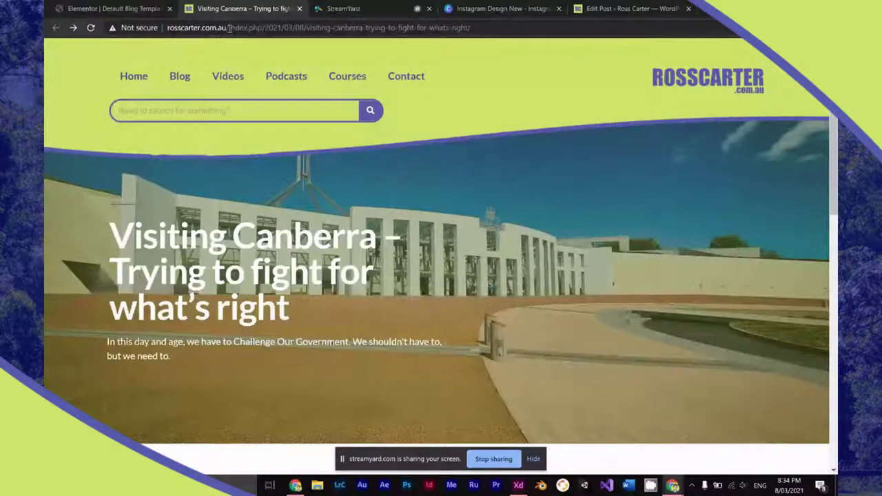
Step: Load the site's home page at rosscarter.com.au
{"action": "left_click_drag", "start_coordinate": [228, 28], "coordinate": [475, 28]}
{"action": "key", "text": "BackSpace"}
{"action": "key", "text": "Return"}
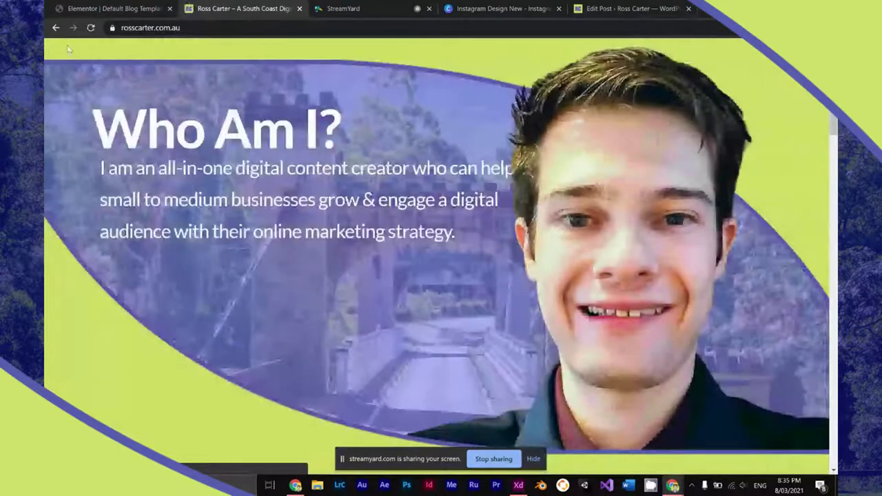
Step: Leave the blog template editor for the WordPress dashboard and check the Customizer's menu locations
{"action": "left_click", "coordinate": [78, 8]}
{"action": "left_click", "coordinate": [55, 48]}
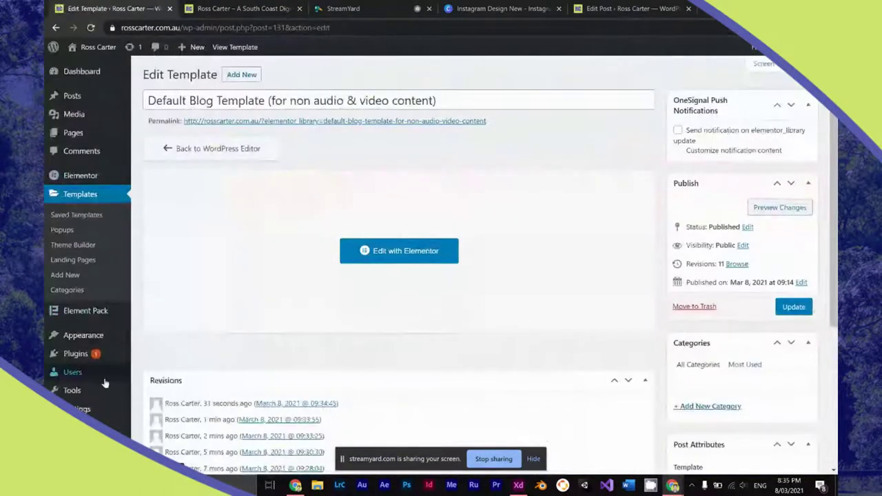
{"action": "mouse_move", "coordinate": [83, 335]}
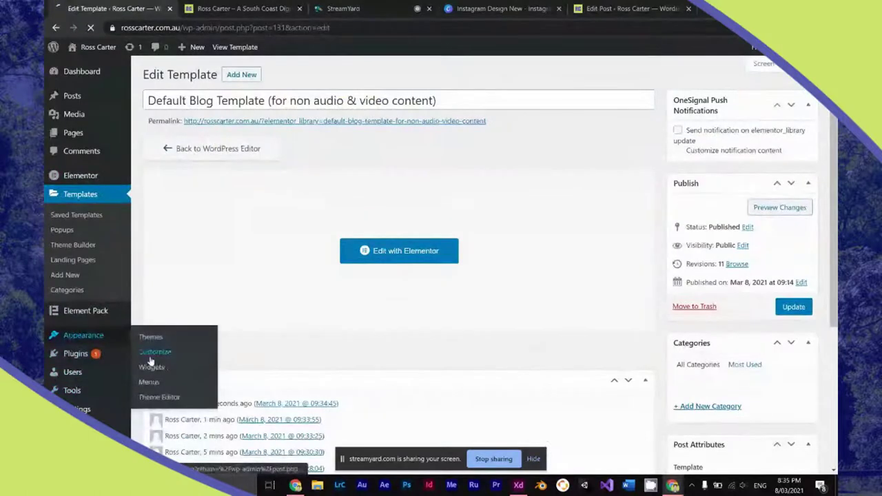
{"action": "left_click", "coordinate": [152, 351]}
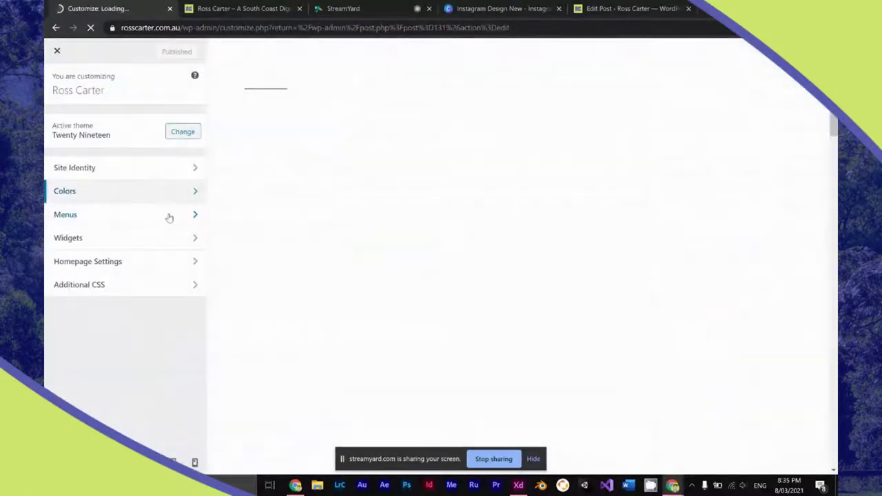
{"action": "left_click", "coordinate": [169, 216]}
{"action": "left_click", "coordinate": [163, 233]}
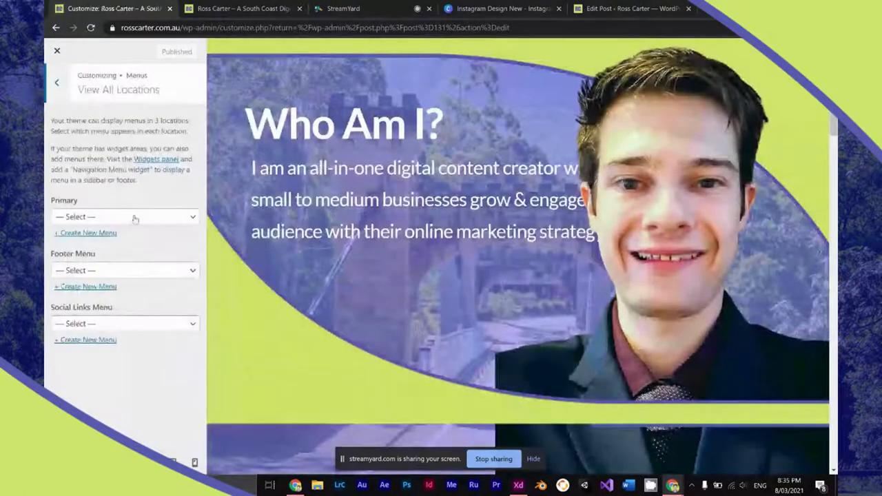
{"action": "left_click", "coordinate": [59, 85]}
{"action": "left_click", "coordinate": [57, 51]}
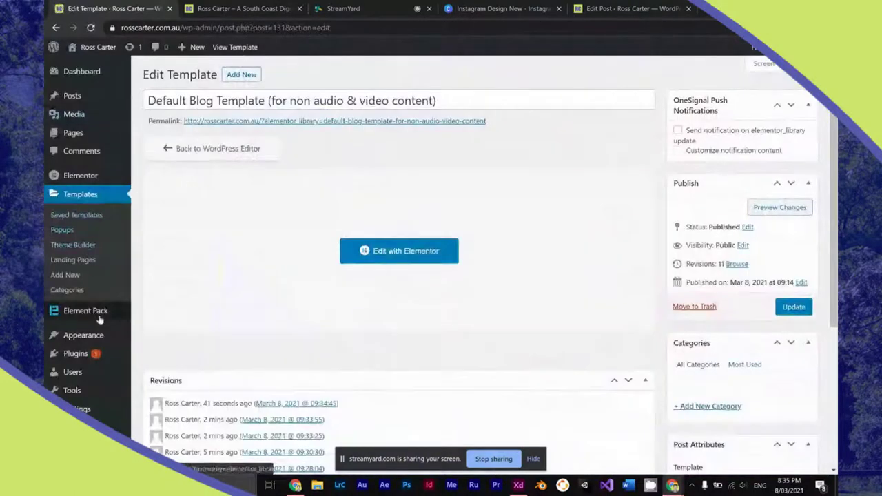
{"action": "mouse_move", "coordinate": [108, 338]}
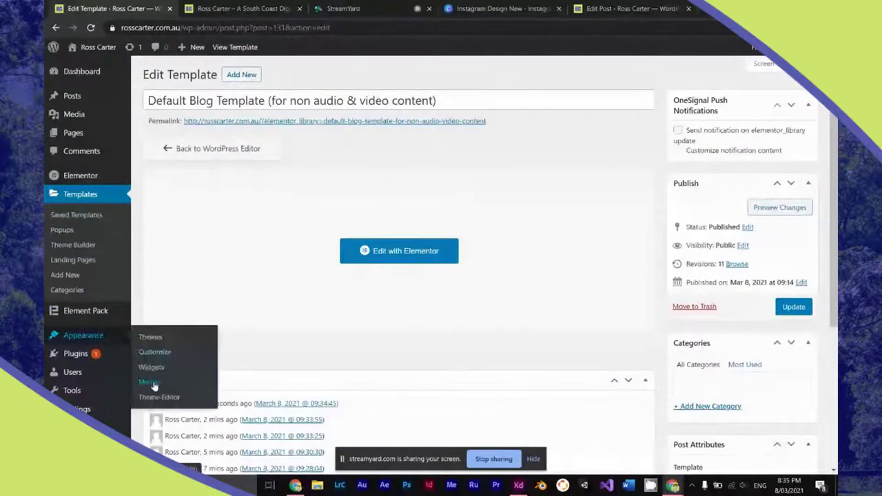
{"action": "left_click", "coordinate": [155, 385]}
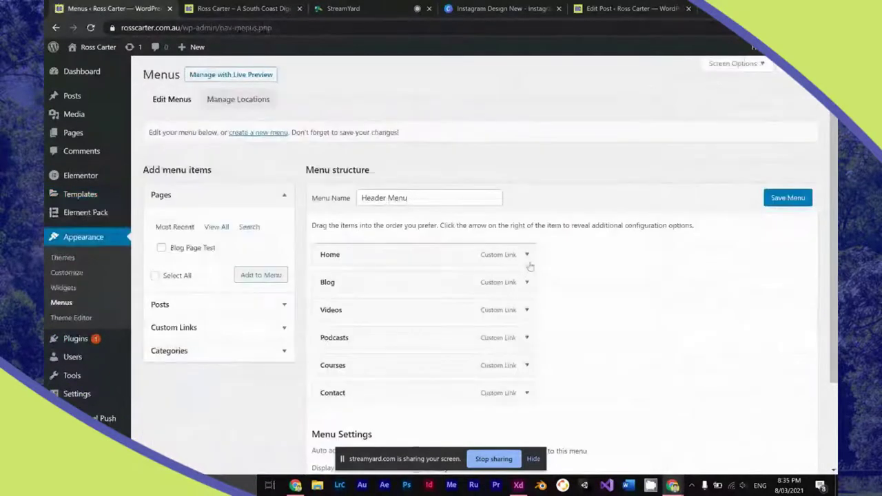
{"action": "left_click", "coordinate": [527, 255]}
{"action": "double_click", "coordinate": [404, 298]}
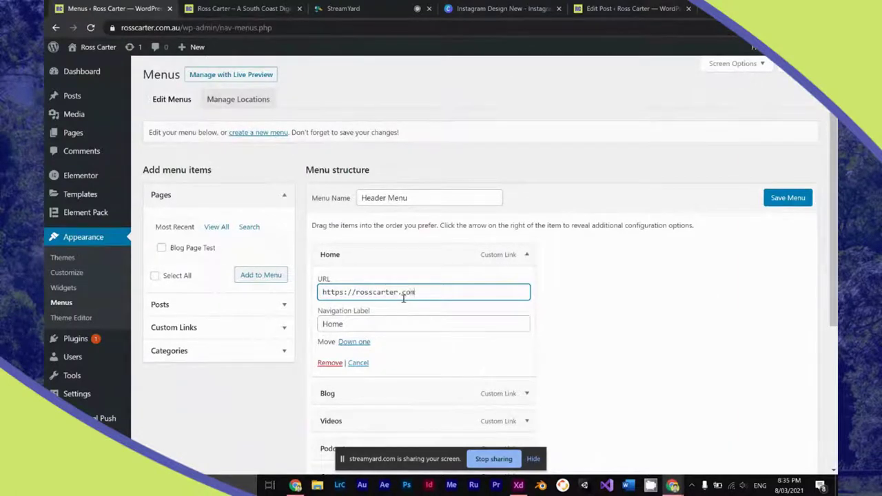
{"action": "left_click", "coordinate": [527, 255]}
{"action": "left_click", "coordinate": [780, 199]}
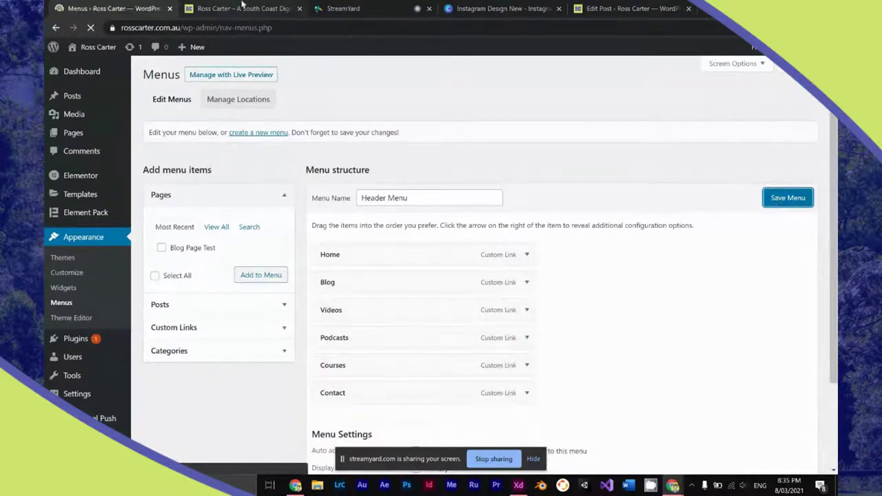
Step: Check the live home page's hero, navigation header and the content directly below it
{"action": "left_click", "coordinate": [241, 8]}
{"action": "scroll", "coordinate": [270, 144], "scroll_direction": "down", "scroll_amount": 3}
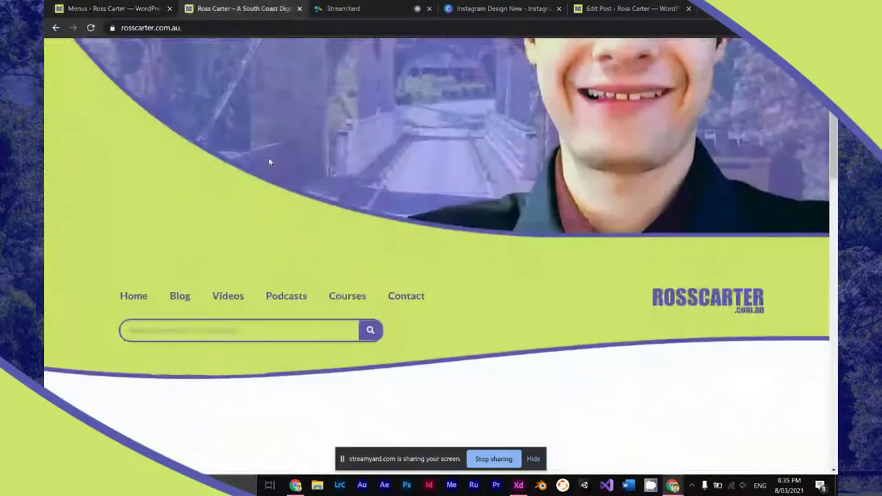
{"action": "scroll", "coordinate": [268, 157], "scroll_direction": "down", "scroll_amount": 3}
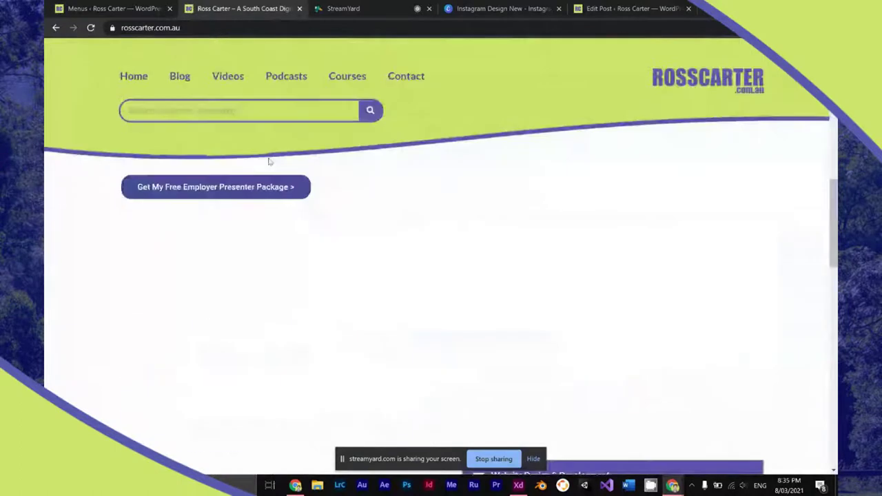
Step: Open the Home page from the WordPress pages list in Elementor and look through its header and content sections
{"action": "key", "text": "ctrl+shift+Tab"}
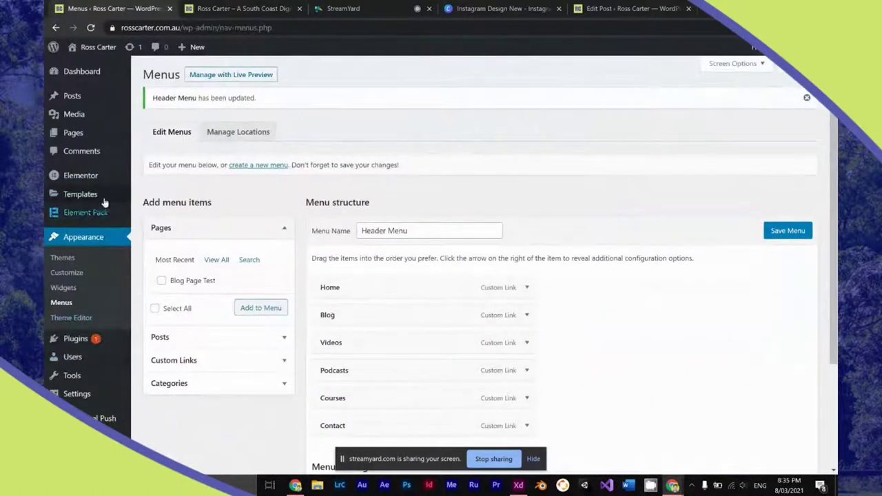
{"action": "mouse_move", "coordinate": [102, 186]}
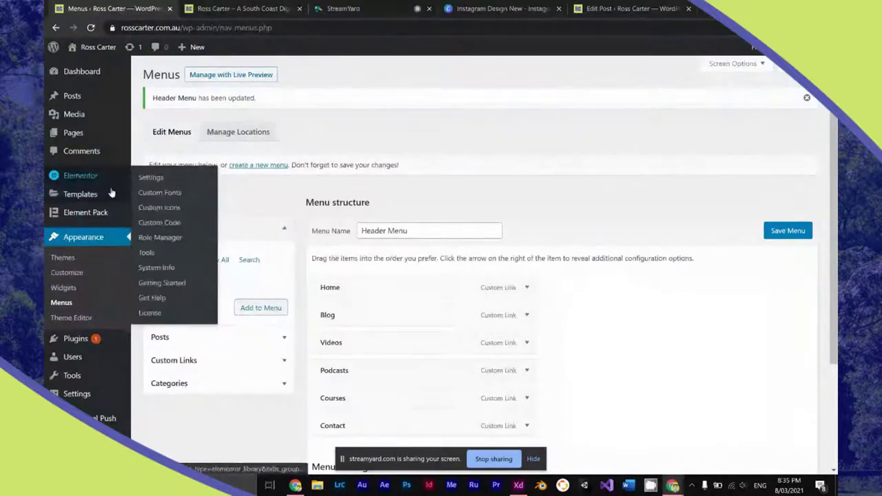
{"action": "left_click", "coordinate": [169, 227]}
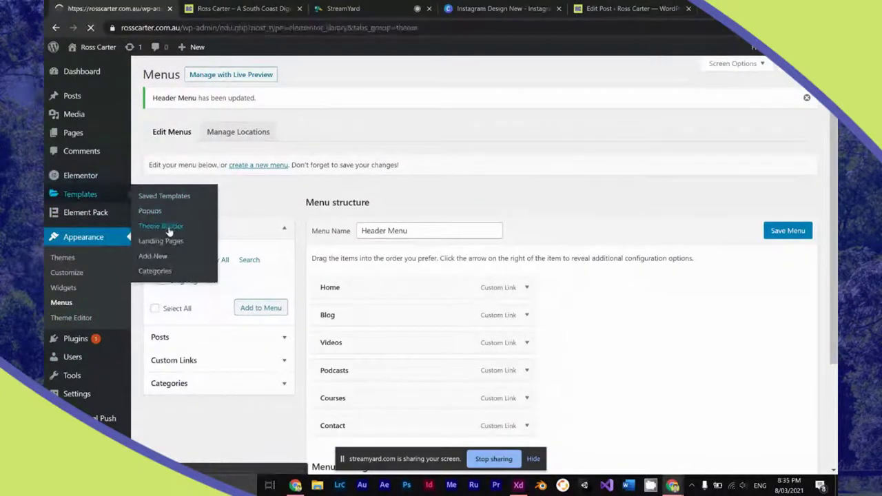
{"action": "mouse_move", "coordinate": [240, 321]}
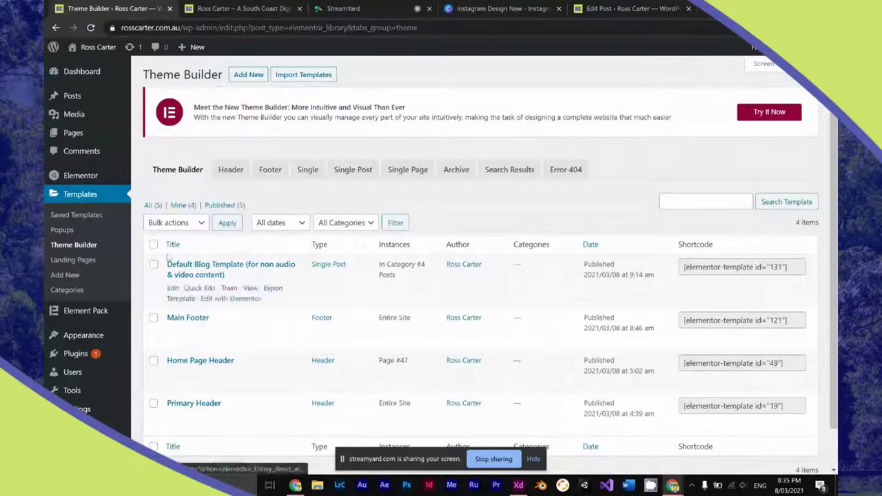
{"action": "mouse_move", "coordinate": [104, 135]}
{"action": "left_click", "coordinate": [153, 136]}
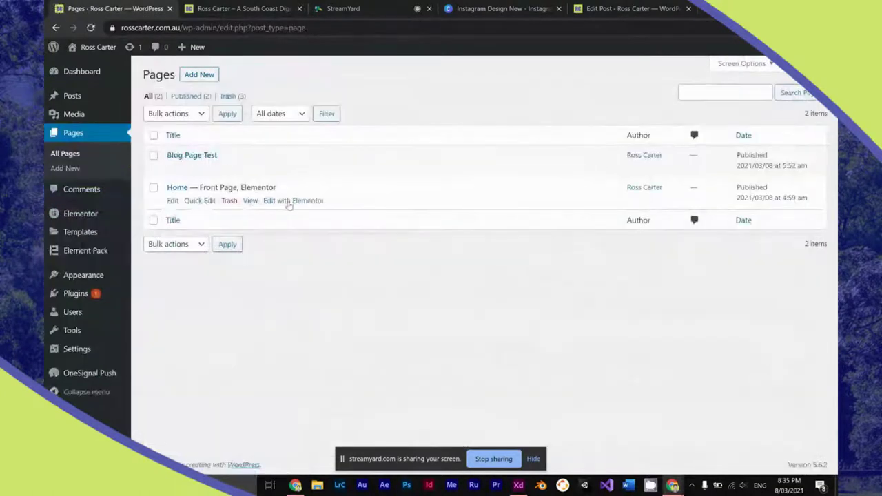
{"action": "left_click", "coordinate": [289, 201]}
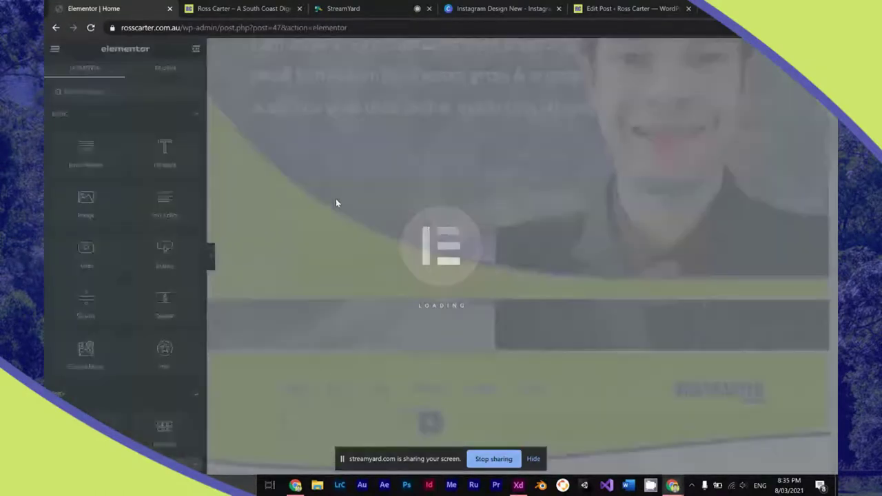
{"action": "scroll", "coordinate": [337, 202], "scroll_direction": "down", "scroll_amount": 10}
{"action": "scroll", "coordinate": [337, 202], "scroll_direction": "up", "scroll_amount": 15}
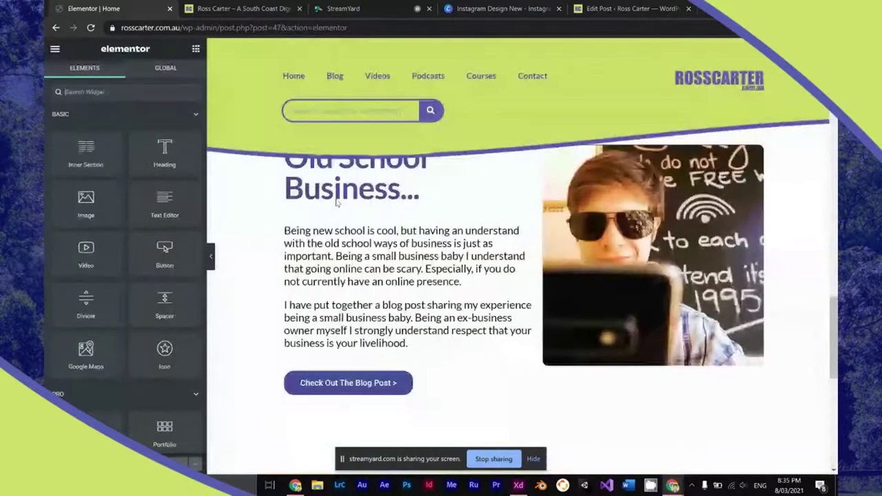
{"action": "scroll", "coordinate": [337, 203], "scroll_direction": "up", "scroll_amount": 3}
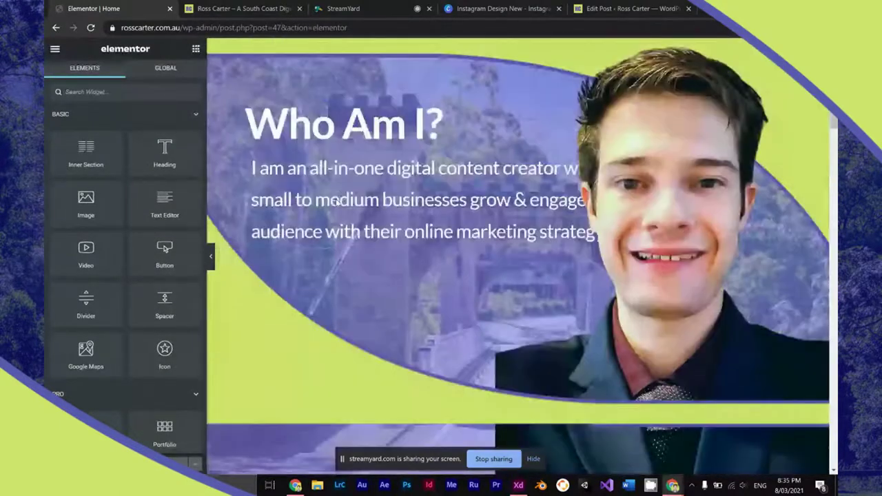
{"action": "scroll", "coordinate": [648, 176], "scroll_direction": "down", "scroll_amount": 6}
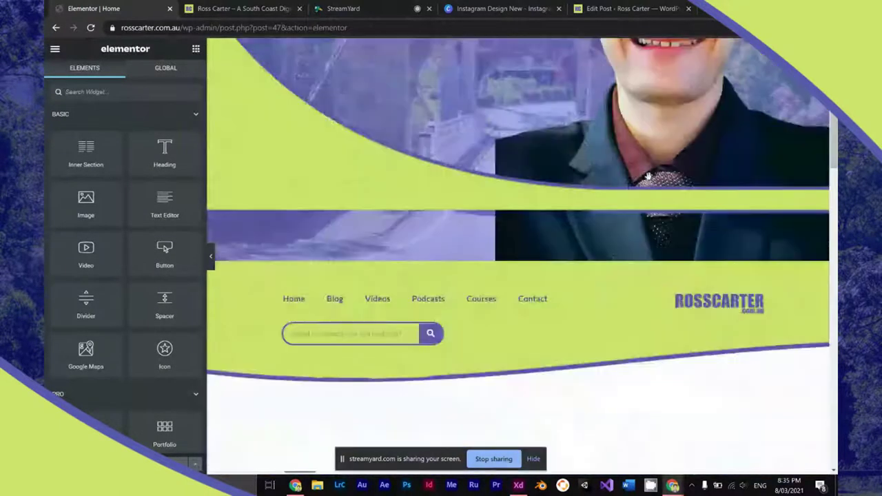
{"action": "key", "text": "alt+Left"}
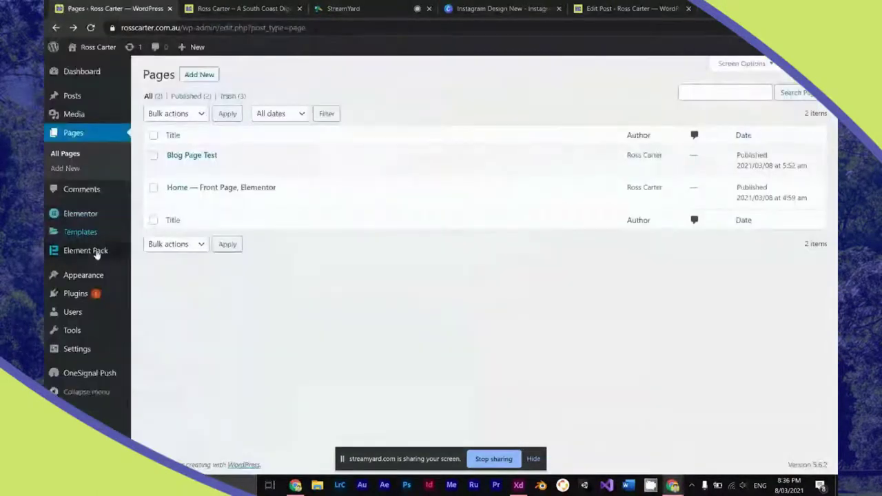
Step: Open the Home Page Header template from the Theme Builder for editing in Elementor
{"action": "mouse_move", "coordinate": [97, 233]}
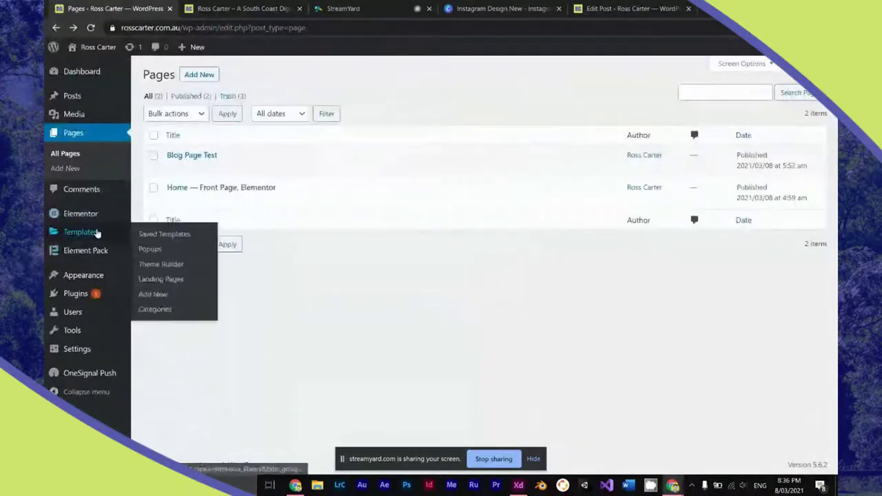
{"action": "left_click", "coordinate": [165, 264]}
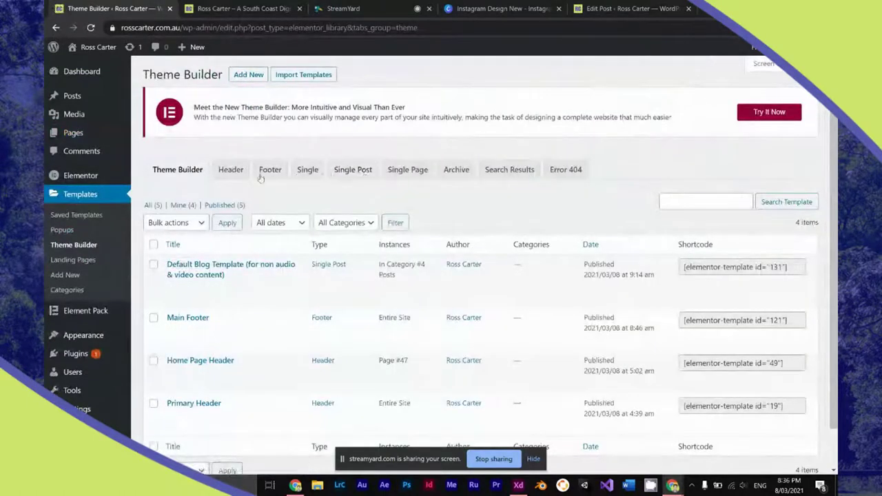
{"action": "left_click", "coordinate": [387, 177]}
{"action": "left_click", "coordinate": [355, 172]}
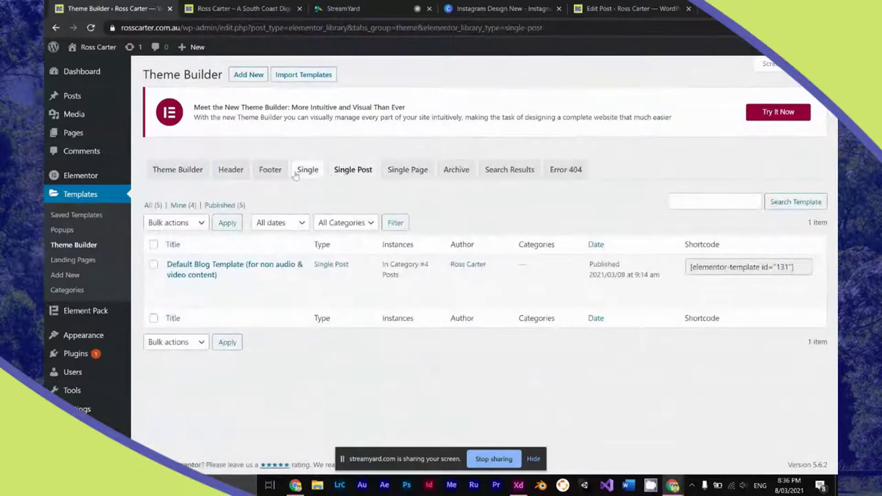
{"action": "left_click", "coordinate": [180, 174]}
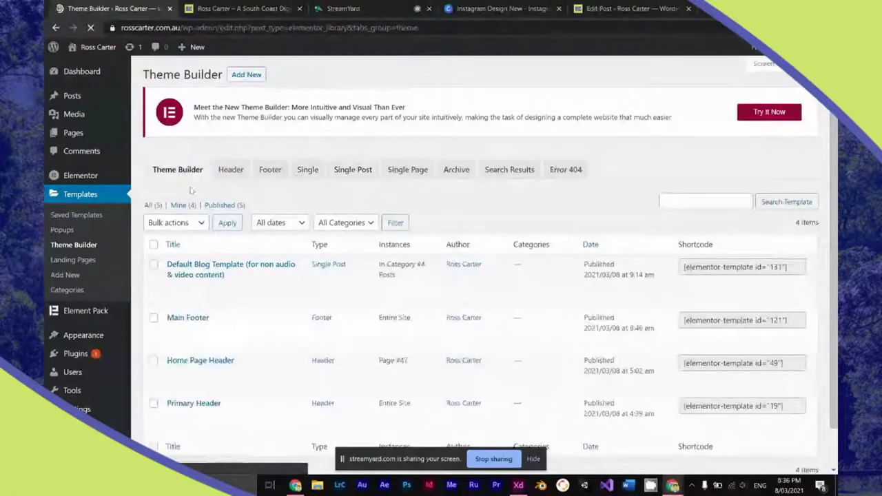
{"action": "scroll", "coordinate": [234, 310], "scroll_direction": "down", "scroll_amount": 1}
{"action": "left_click", "coordinate": [238, 343]}
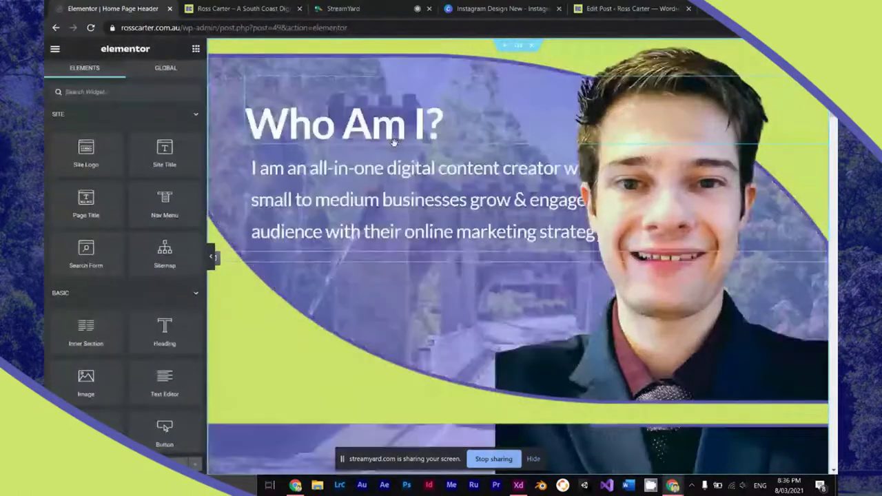
Step: Add a single-column section below the Old School Business section and set its content width to Full Width
{"action": "scroll", "coordinate": [394, 143], "scroll_direction": "down", "scroll_amount": 3}
{"action": "scroll", "coordinate": [394, 142], "scroll_direction": "down", "scroll_amount": 3}
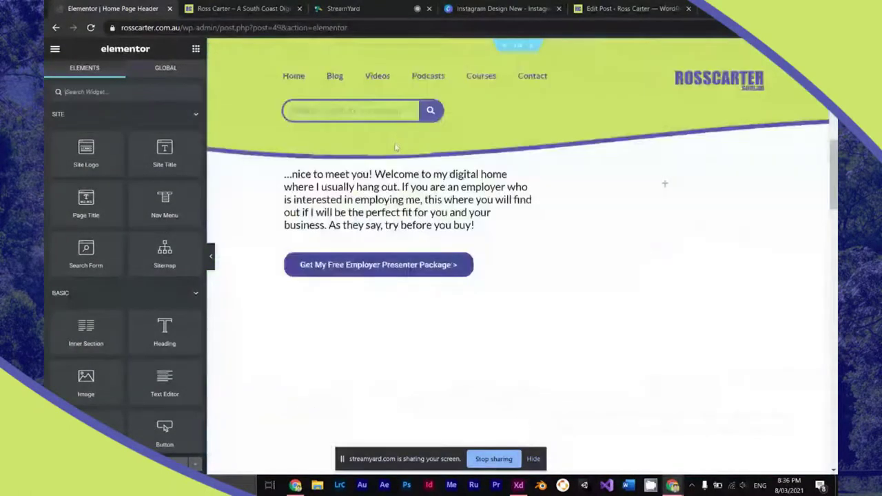
{"action": "scroll", "coordinate": [400, 158], "scroll_direction": "down", "scroll_amount": 5}
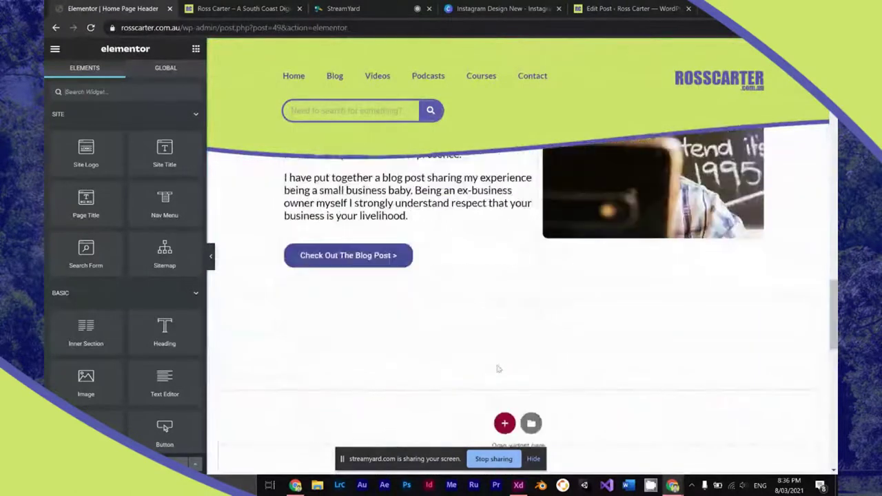
{"action": "left_click", "coordinate": [504, 423]}
{"action": "scroll", "coordinate": [418, 428], "scroll_direction": "down", "scroll_amount": 1}
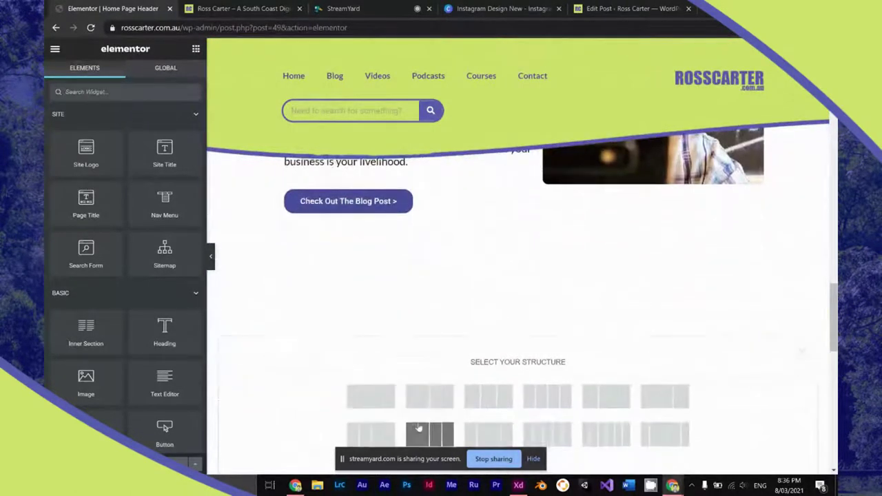
{"action": "left_click", "coordinate": [383, 399]}
{"action": "left_click", "coordinate": [159, 132]}
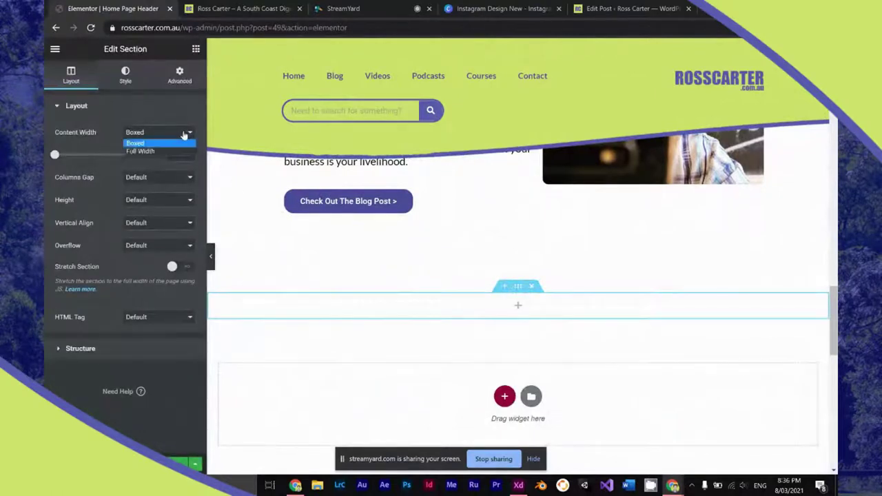
{"action": "left_click", "coordinate": [142, 150]}
Step: Set the new section's padding to 5 em on the left and right and 0 on the top and bottom
{"action": "left_click", "coordinate": [178, 80]}
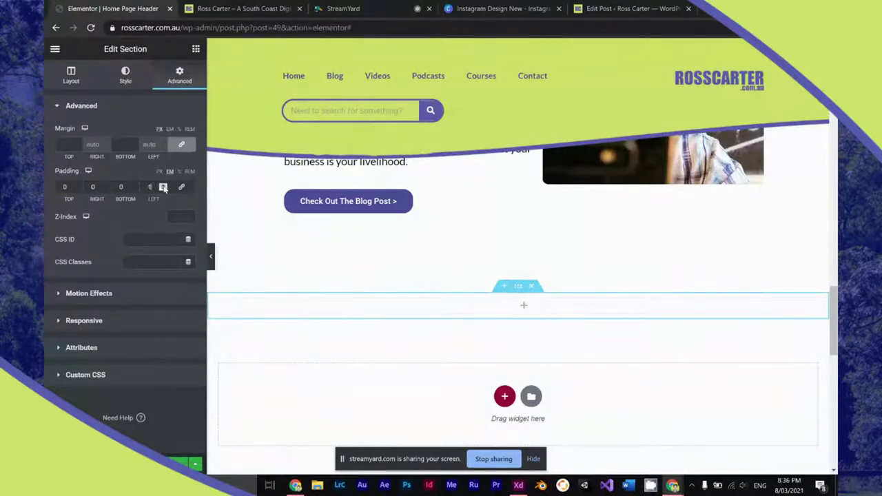
{"action": "left_click", "coordinate": [107, 186]}
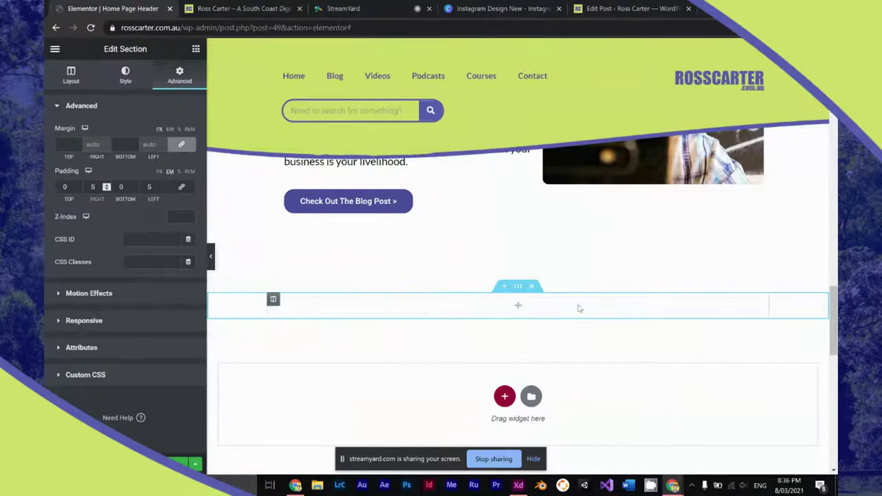
{"action": "left_click", "coordinate": [516, 288]}
Step: Copy the "Old School Business..." heading and paste it into the new empty section
{"action": "scroll", "coordinate": [367, 246], "scroll_direction": "up", "scroll_amount": 1}
{"action": "scroll", "coordinate": [367, 245], "scroll_direction": "up", "scroll_amount": 4}
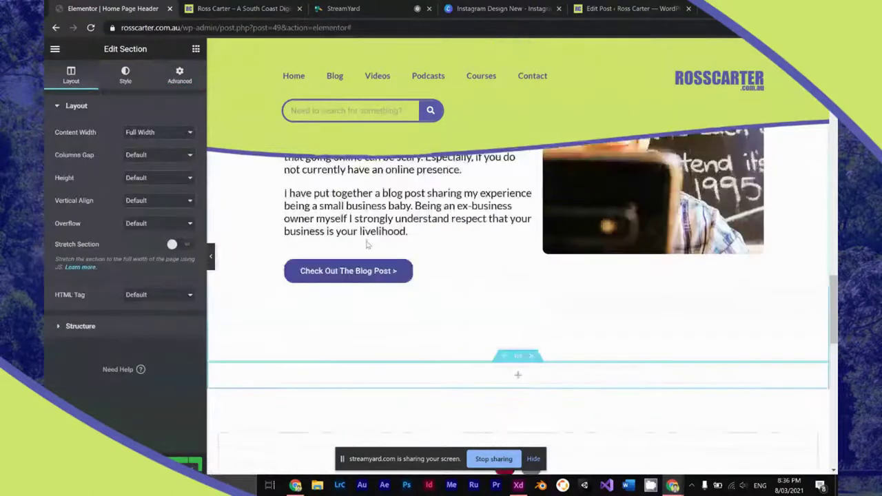
{"action": "scroll", "coordinate": [384, 221], "scroll_direction": "down", "scroll_amount": 1}
{"action": "right_click", "coordinate": [421, 213]}
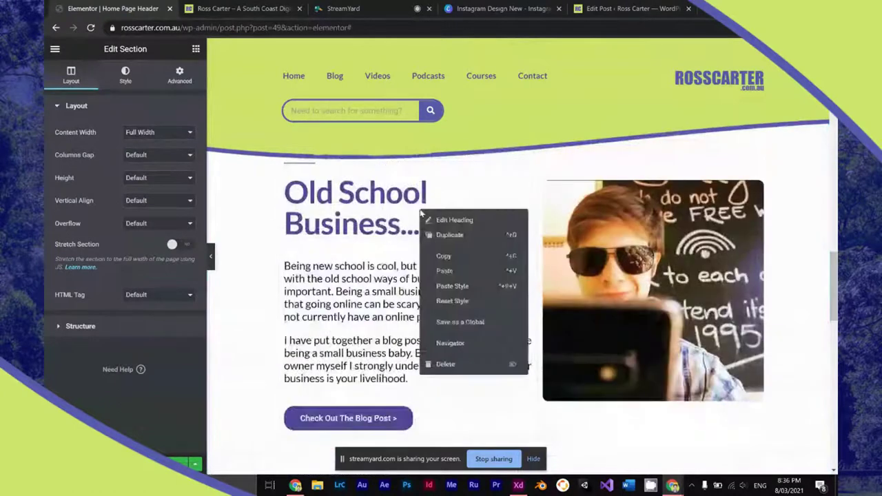
{"action": "left_click", "coordinate": [443, 255]}
{"action": "scroll", "coordinate": [444, 331], "scroll_direction": "down", "scroll_amount": 5}
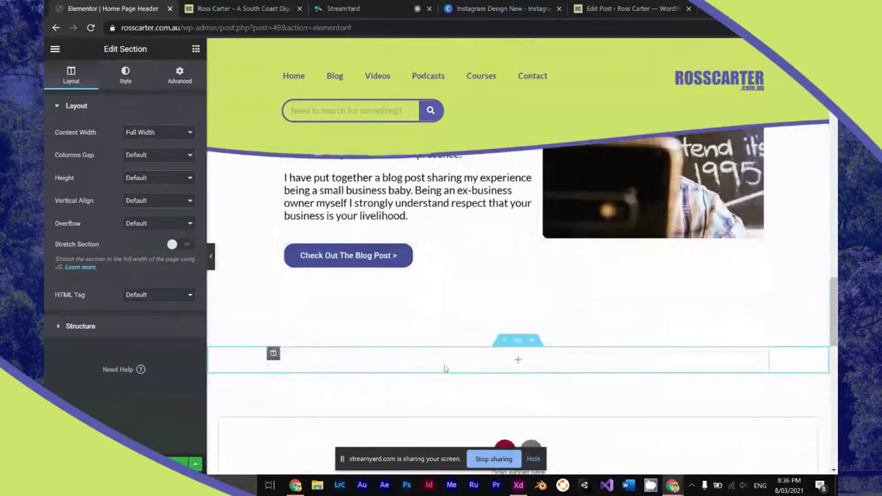
{"action": "right_click", "coordinate": [446, 366]}
{"action": "left_click", "coordinate": [470, 391]}
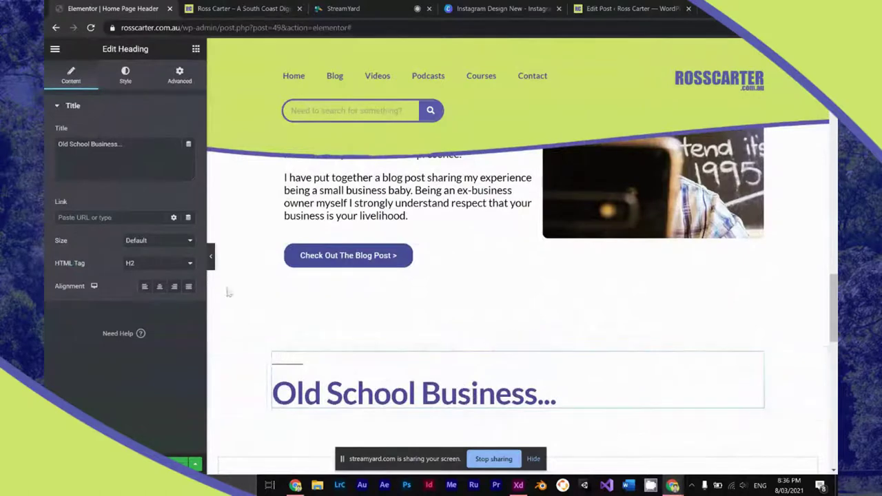
Step: Change the pasted heading's title to "Check Out My Recent Content:" and centre it
{"action": "triple_click", "coordinate": [133, 149]}
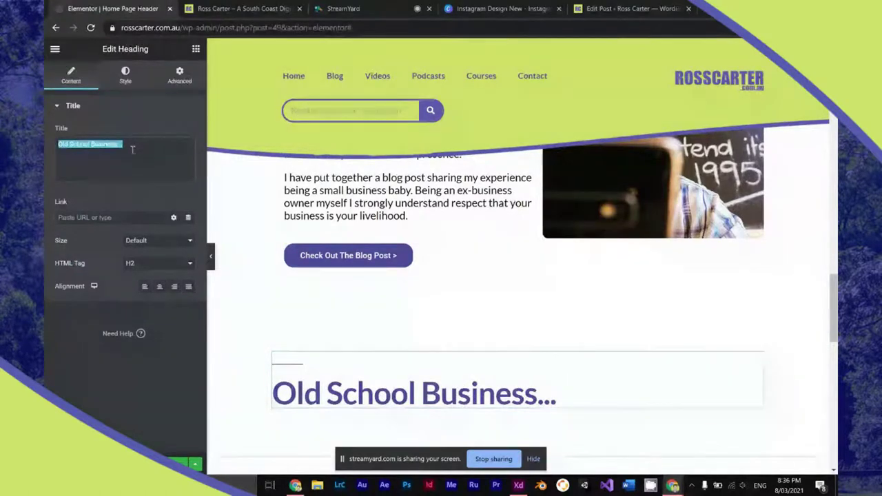
{"action": "type", "text": "Check Out"}
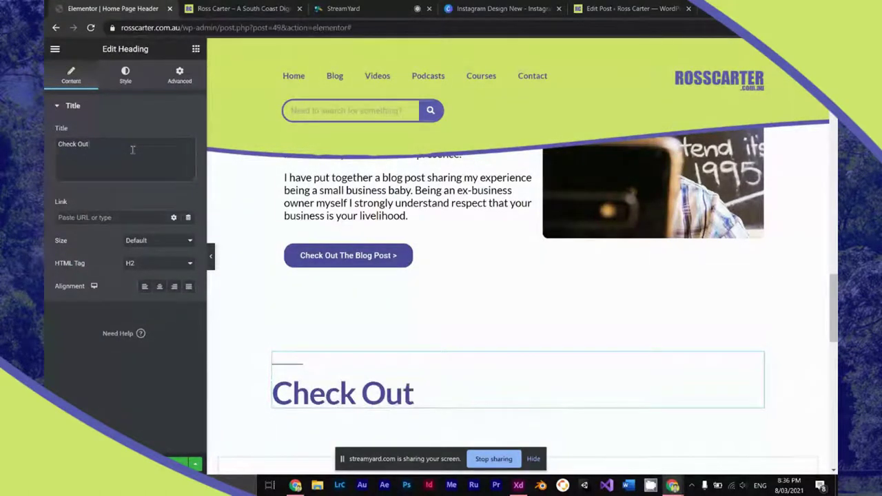
{"action": "type", "text": " My Recent a"}
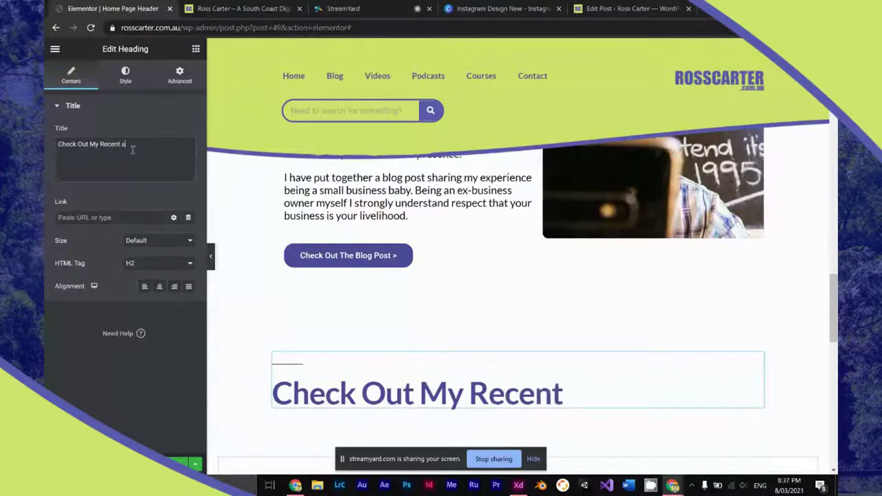
{"action": "key", "text": "BackSpace"}
{"action": "type", "text": "Content:"}
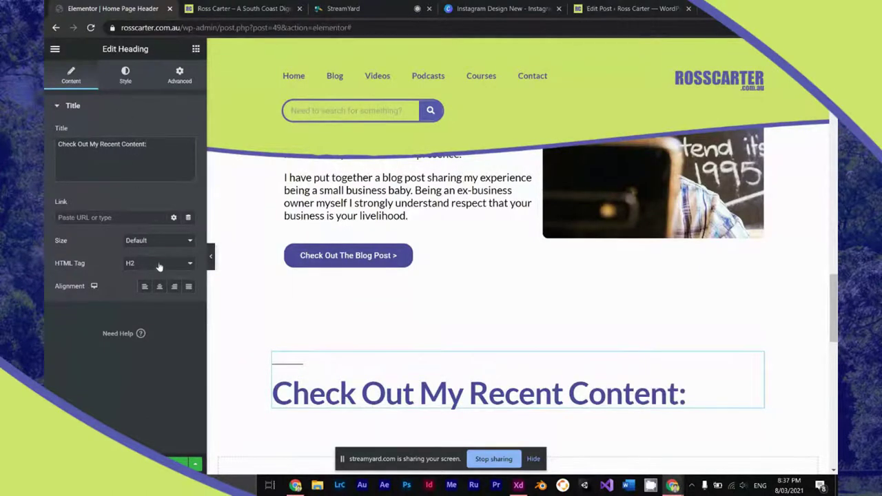
{"action": "left_click", "coordinate": [159, 288]}
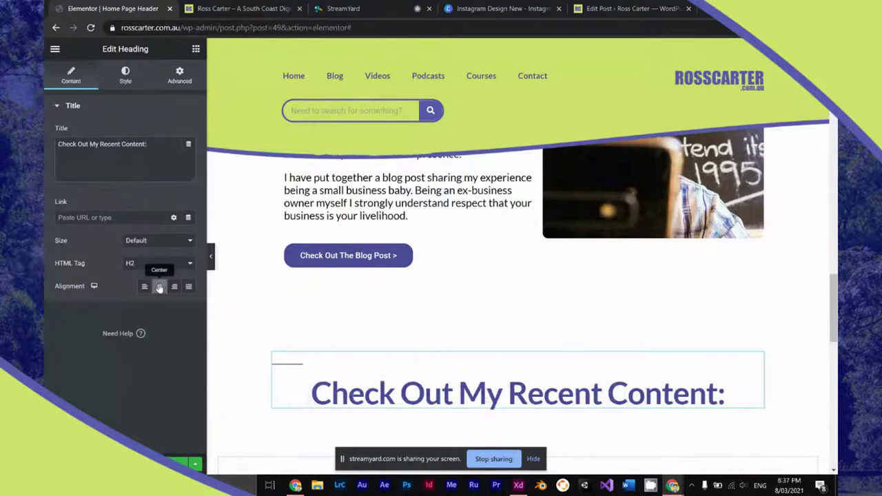
Step: Reduce the "Check Out My Recent Content:" heading's font size to 1.6 em
{"action": "left_click", "coordinate": [129, 75]}
{"action": "left_click", "coordinate": [189, 154]}
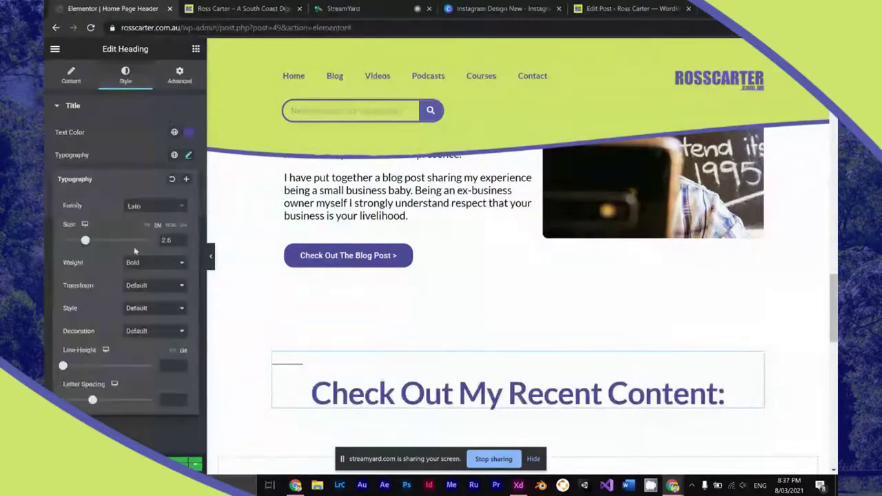
{"action": "left_click_drag", "start_coordinate": [86, 244], "coordinate": [76, 241]}
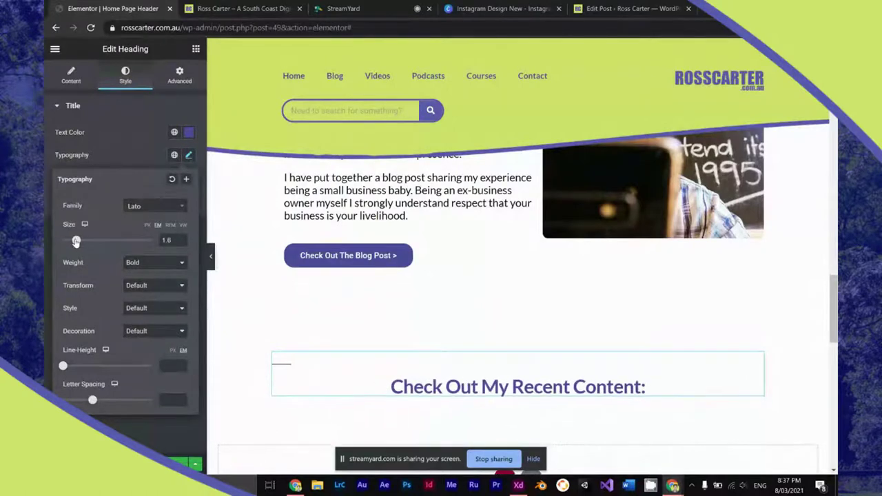
{"action": "left_click", "coordinate": [348, 319]}
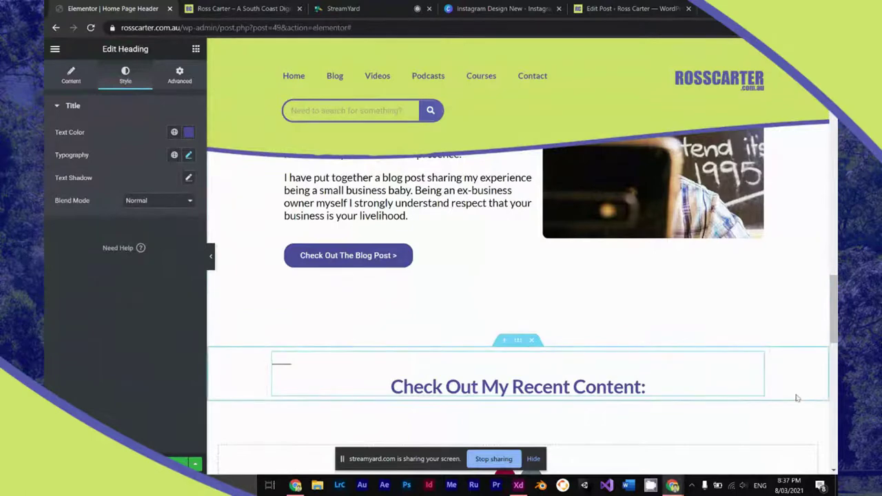
Step: Find the Posts widget and add it directly beneath the "Check Out My Recent Content:" heading
{"action": "scroll", "coordinate": [796, 398], "scroll_direction": "down", "scroll_amount": 2}
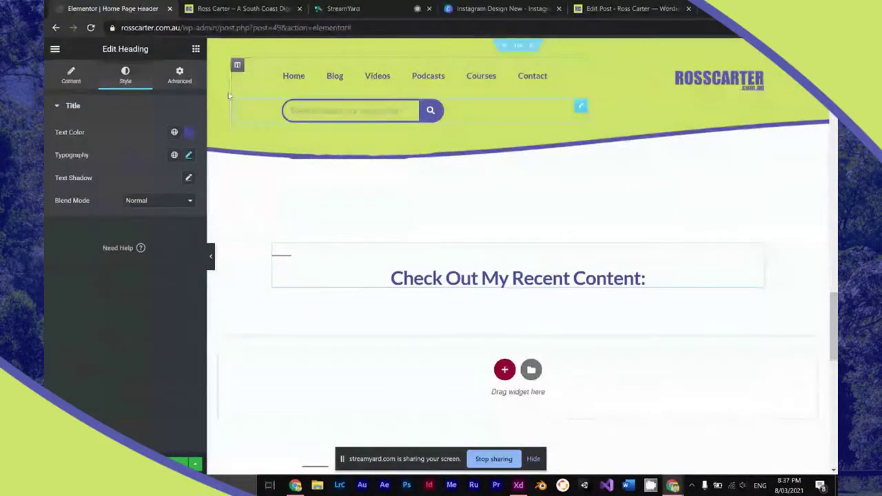
{"action": "left_click", "coordinate": [196, 49]}
{"action": "left_click", "coordinate": [139, 92]}
{"action": "type", "text": "a"}
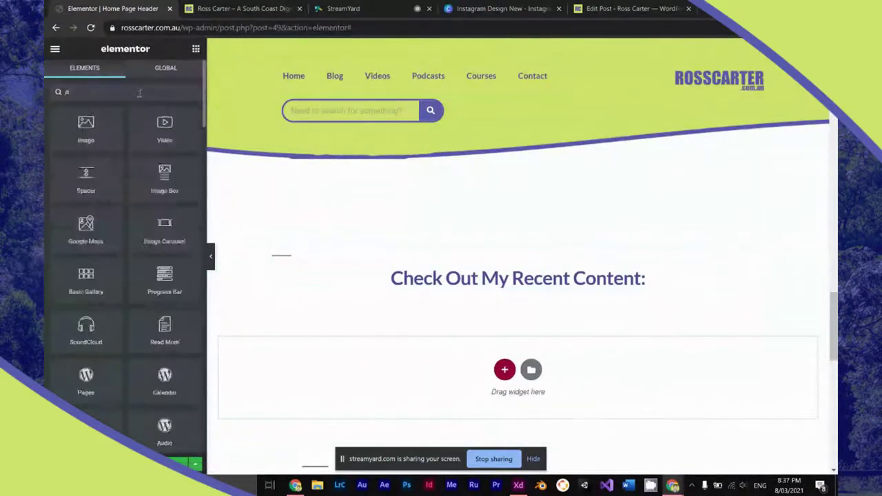
{"action": "type", "text": "ost"}
{"action": "left_click_drag", "start_coordinate": [86, 227], "coordinate": [441, 281]}
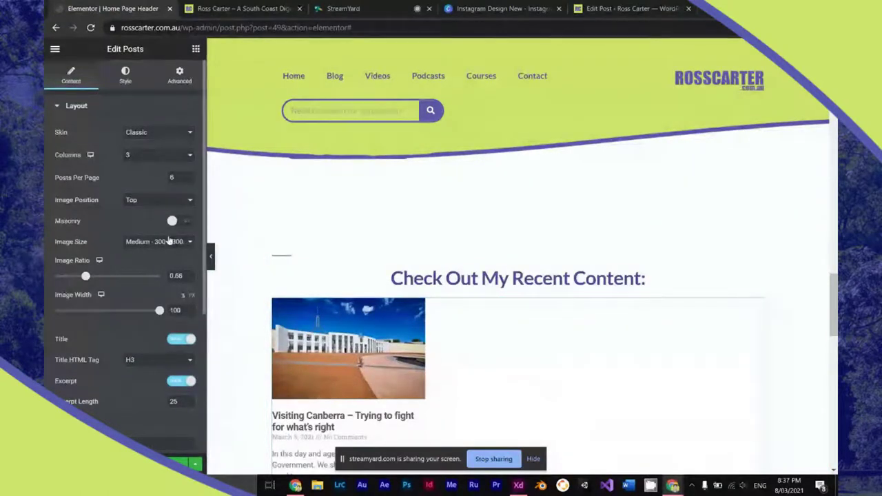
Step: Set the Posts widget's skin to Cards and turn on Masonry
{"action": "left_click", "coordinate": [153, 132]}
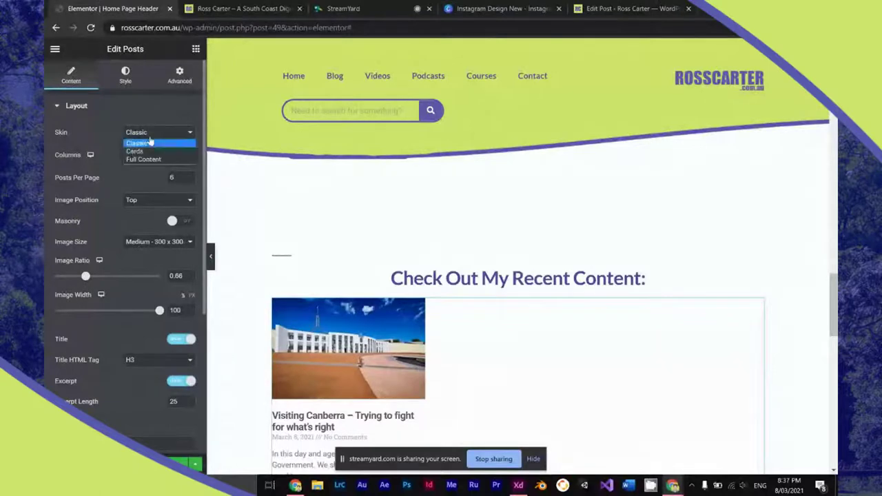
{"action": "left_click", "coordinate": [146, 149]}
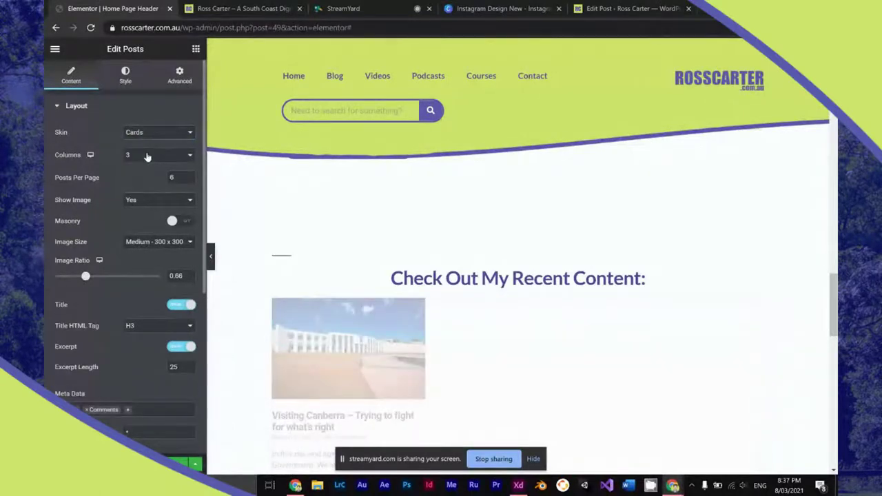
{"action": "scroll", "coordinate": [227, 201], "scroll_direction": "down", "scroll_amount": 3}
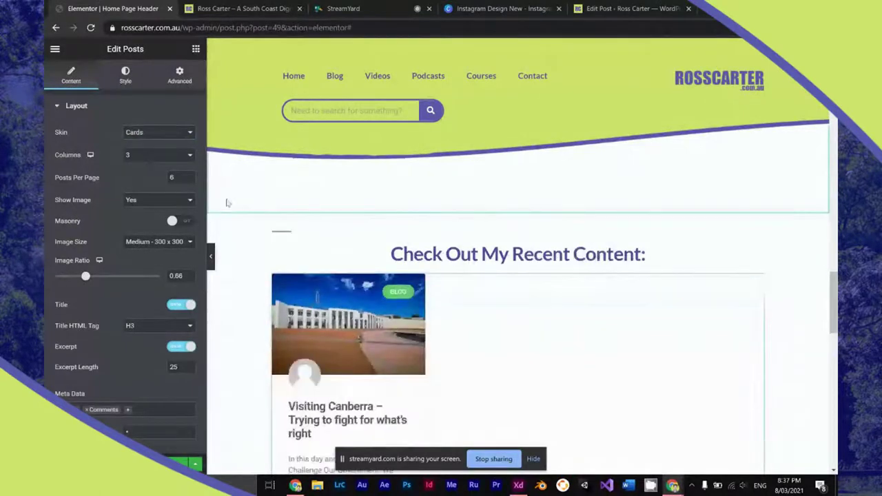
{"action": "left_click", "coordinate": [181, 221]}
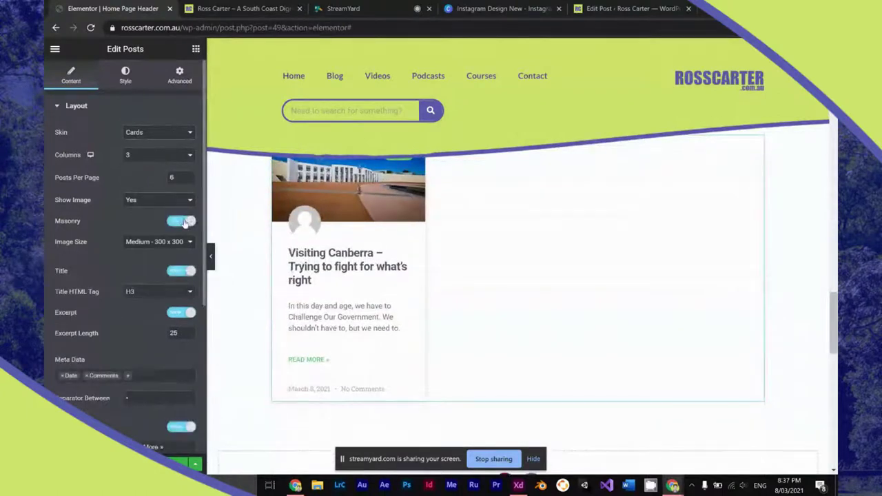
{"action": "left_click", "coordinate": [184, 221]}
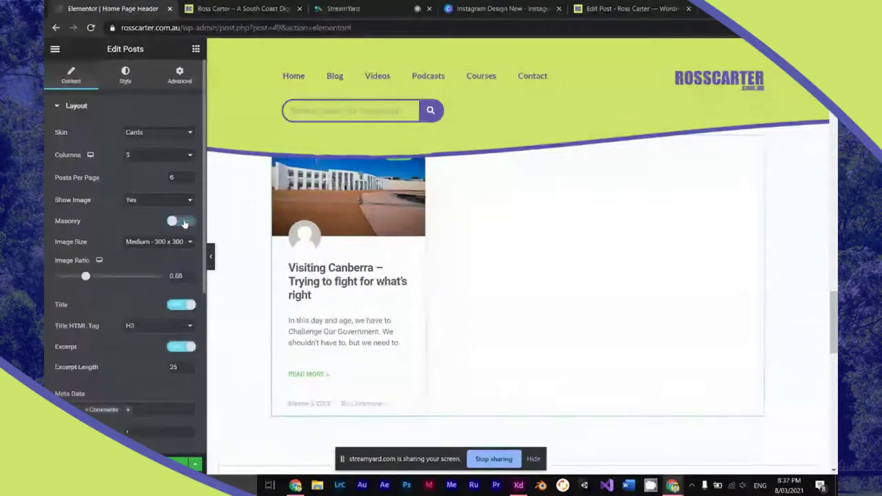
{"action": "left_click", "coordinate": [184, 222]}
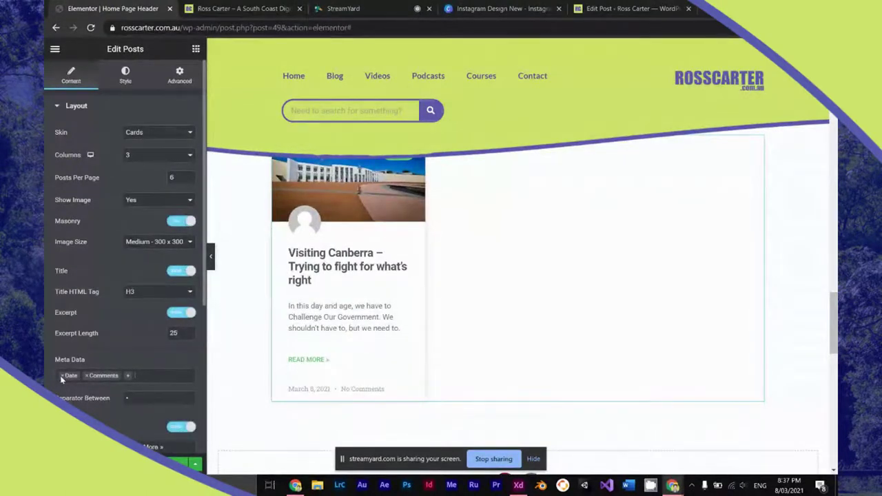
Step: Remove Comments from the Posts widget's meta data so that only Date is included
{"action": "left_click", "coordinate": [82, 375]}
{"action": "left_click", "coordinate": [87, 376]}
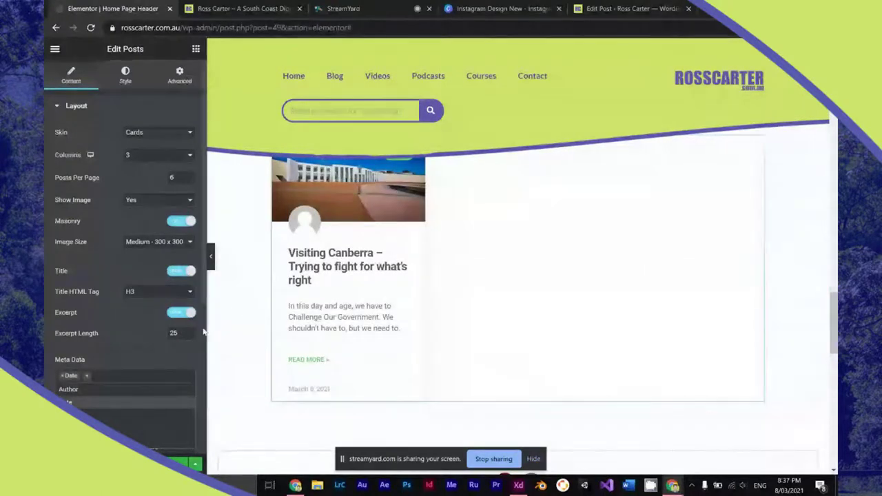
{"action": "scroll", "coordinate": [132, 381], "scroll_direction": "down", "scroll_amount": 3}
{"action": "left_click", "coordinate": [132, 381]}
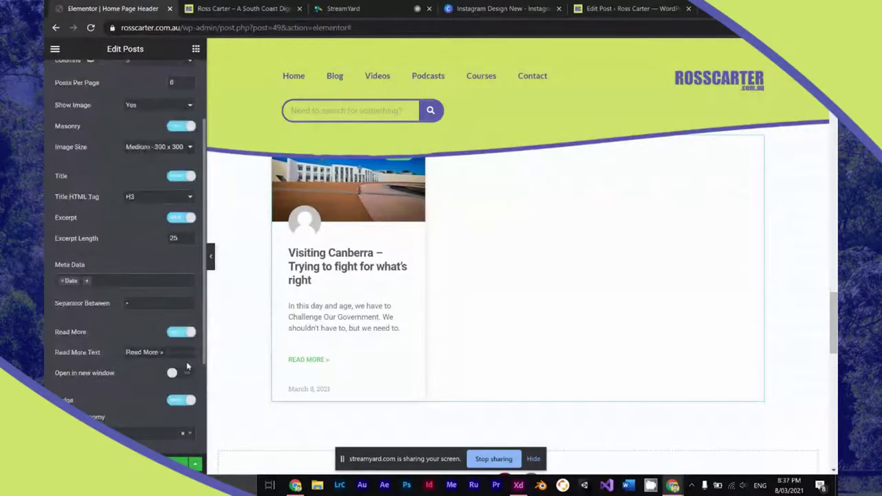
{"action": "scroll", "coordinate": [275, 348], "scroll_direction": "up", "scroll_amount": 1}
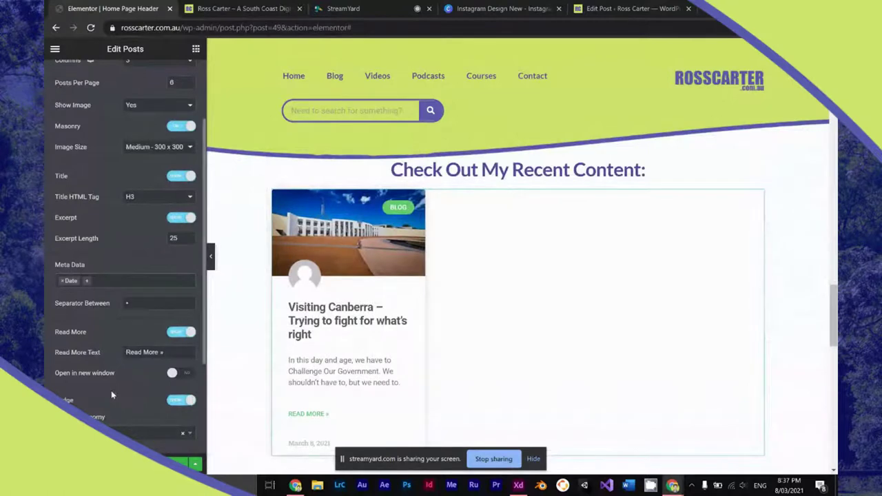
{"action": "scroll", "coordinate": [111, 391], "scroll_direction": "down", "scroll_amount": 3}
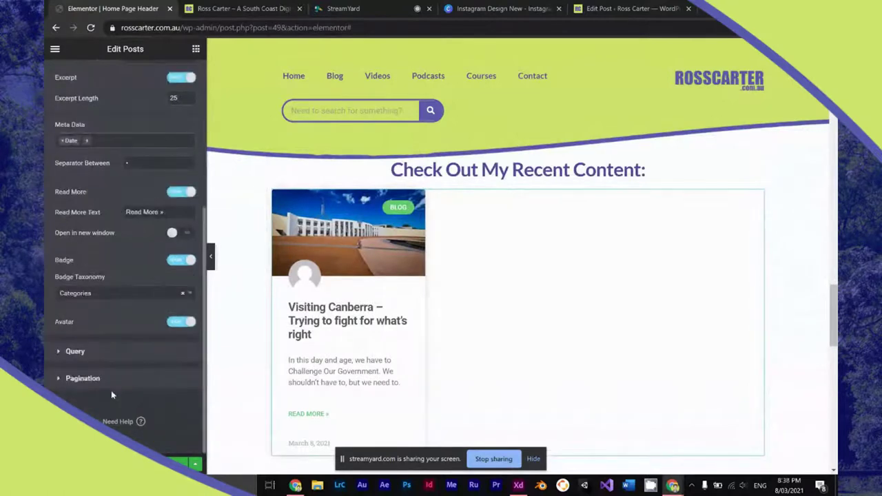
{"action": "scroll", "coordinate": [111, 390], "scroll_direction": "up", "scroll_amount": 4}
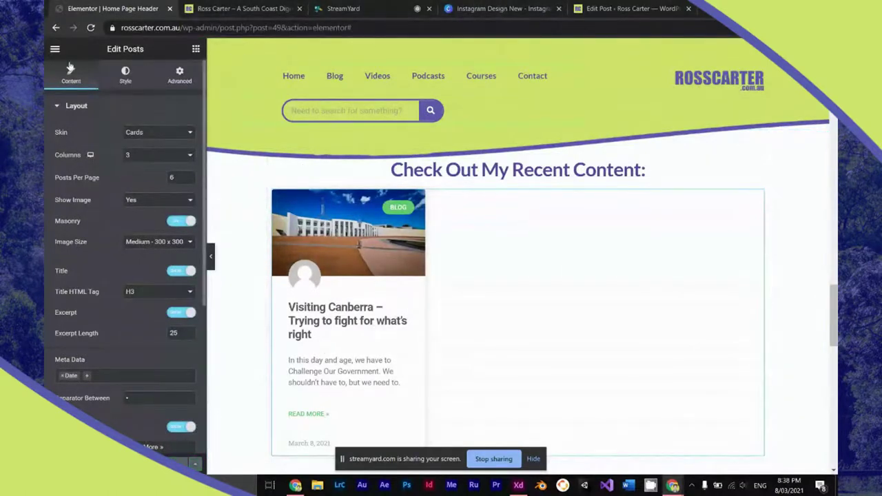
Step: Review the live home page down to the "Check Out My Recent Content:" section and its post card
{"action": "left_click", "coordinate": [274, 7]}
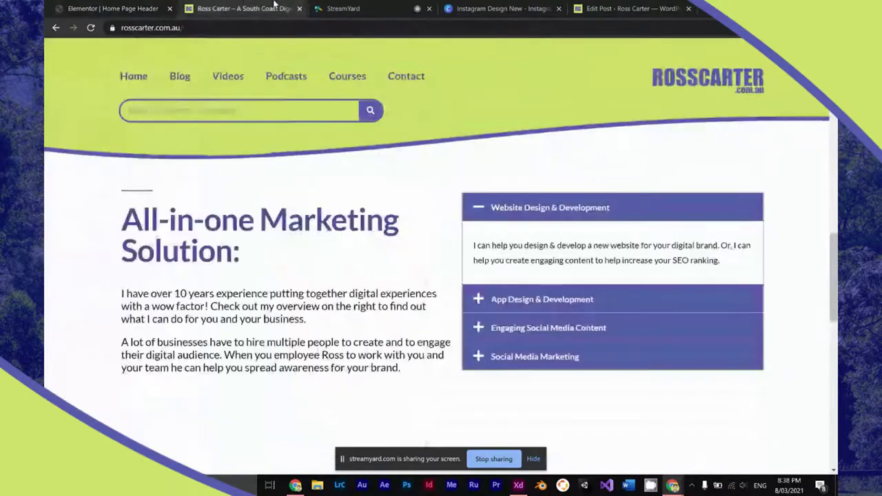
{"action": "scroll", "coordinate": [281, 215], "scroll_direction": "down", "scroll_amount": 5}
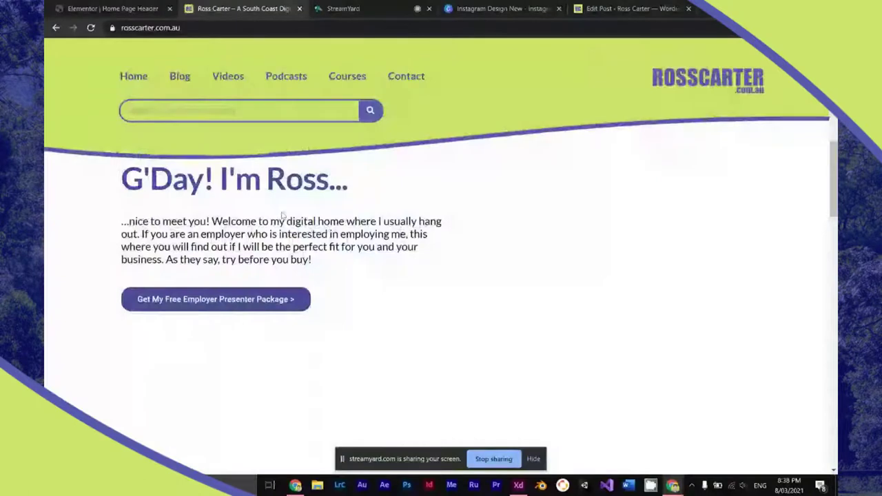
{"action": "scroll", "coordinate": [281, 215], "scroll_direction": "down", "scroll_amount": 5}
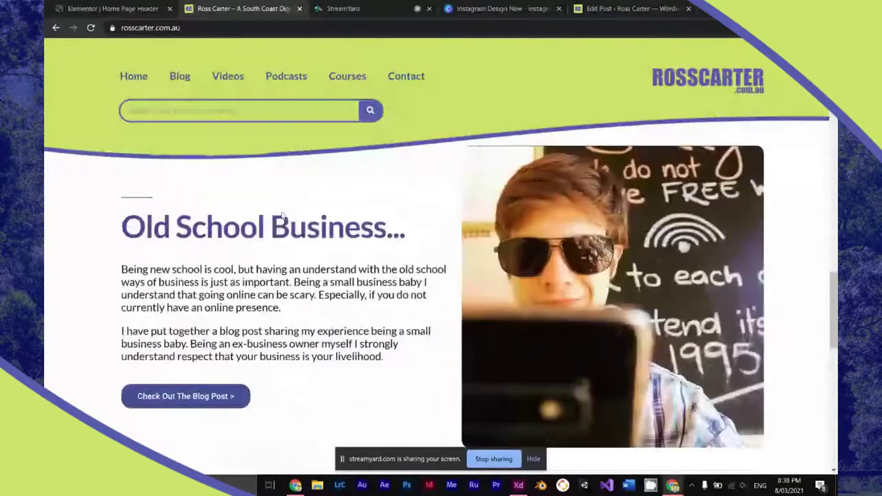
{"action": "scroll", "coordinate": [282, 214], "scroll_direction": "down", "scroll_amount": 5}
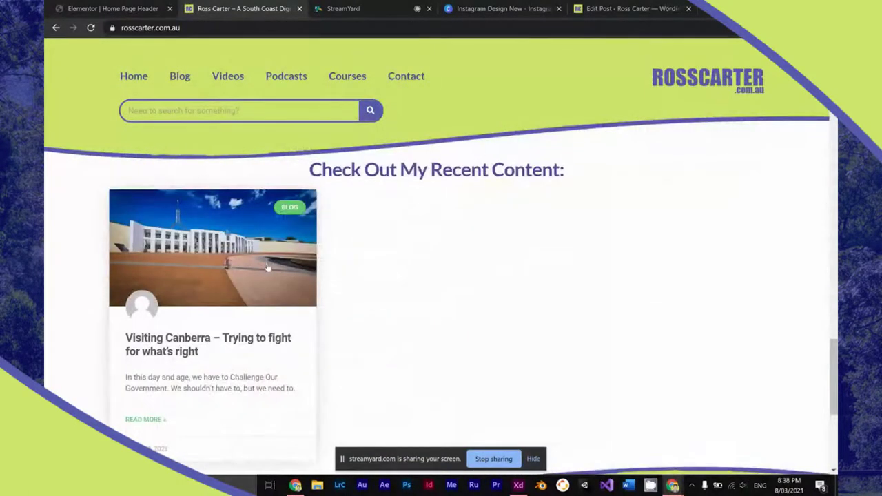
{"action": "scroll", "coordinate": [267, 265], "scroll_direction": "down", "scroll_amount": 1}
{"action": "scroll", "coordinate": [266, 262], "scroll_direction": "up", "scroll_amount": 3}
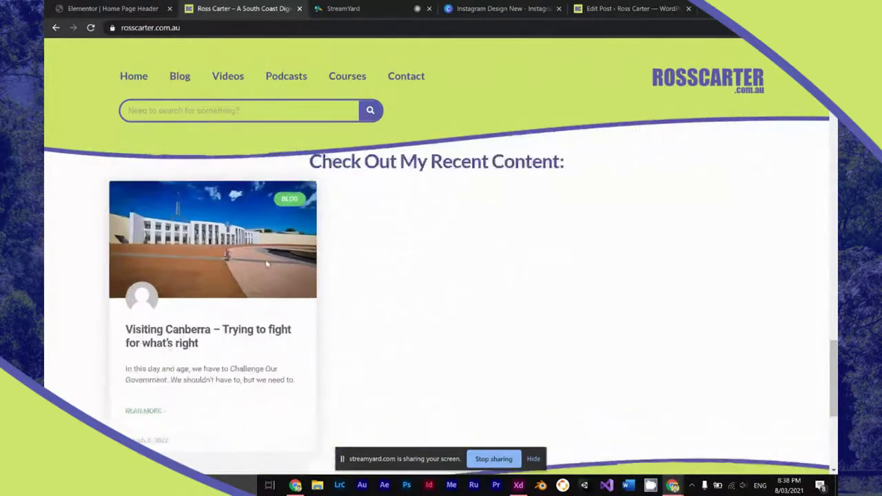
Step: Set the left and right padding of the "Check Out My Recent Content:" section to 6 em
{"action": "left_click", "coordinate": [103, 8]}
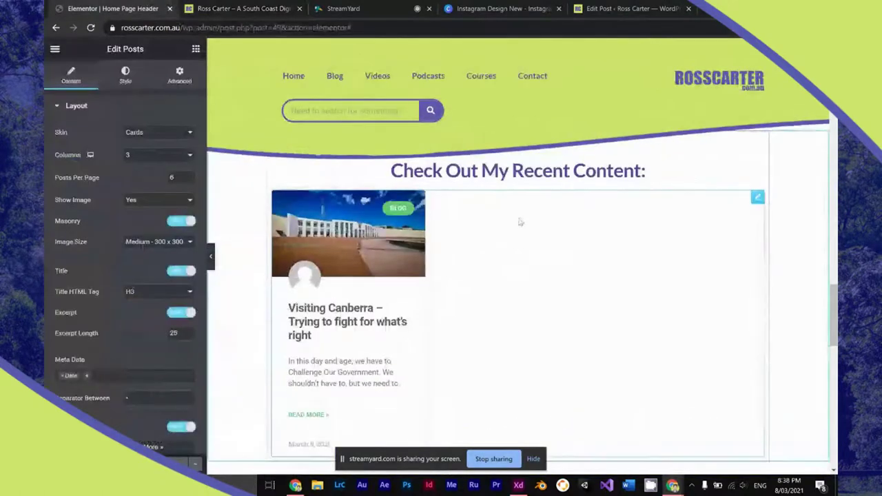
{"action": "left_click", "coordinate": [518, 177]}
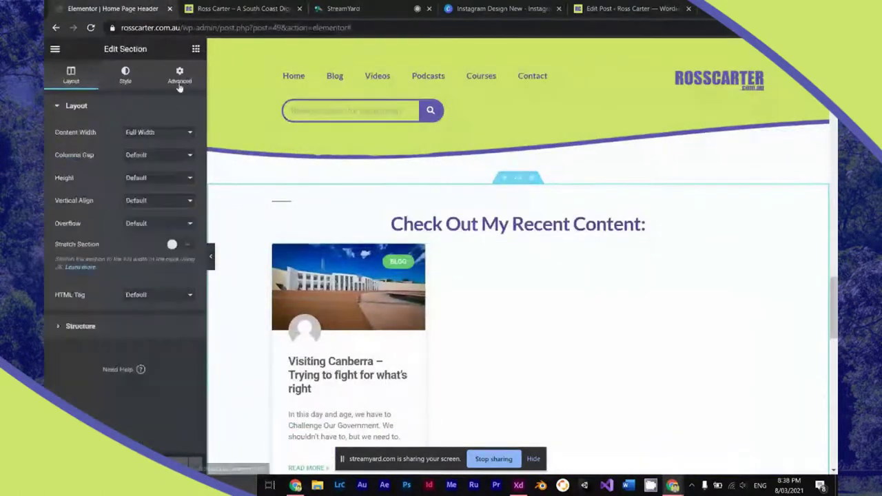
{"action": "left_click", "coordinate": [180, 75]}
{"action": "left_click", "coordinate": [162, 184]}
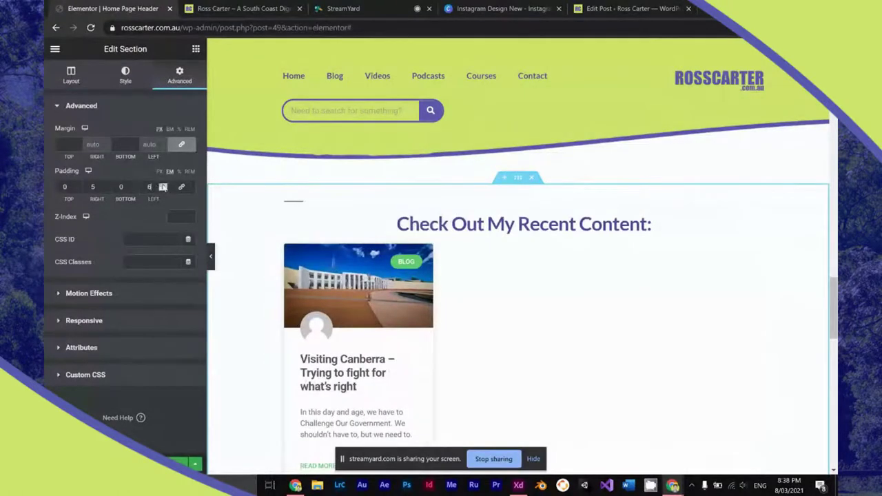
{"action": "left_click", "coordinate": [106, 184]}
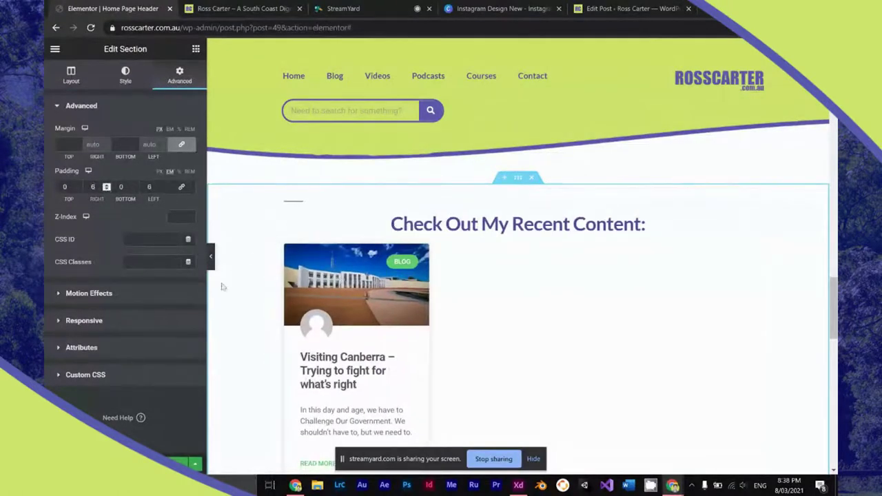
Step: Reload the live home page and check the alignment of the recent-content section
{"action": "left_click", "coordinate": [248, 5]}
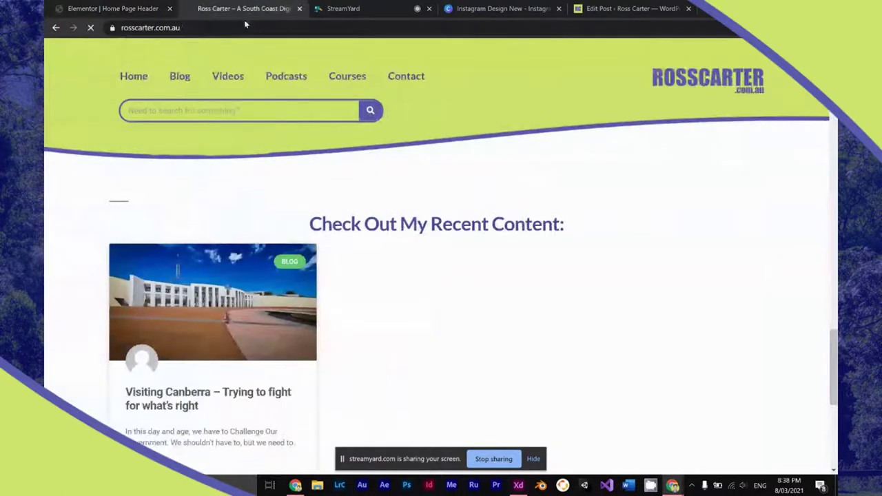
{"action": "key", "text": "F5"}
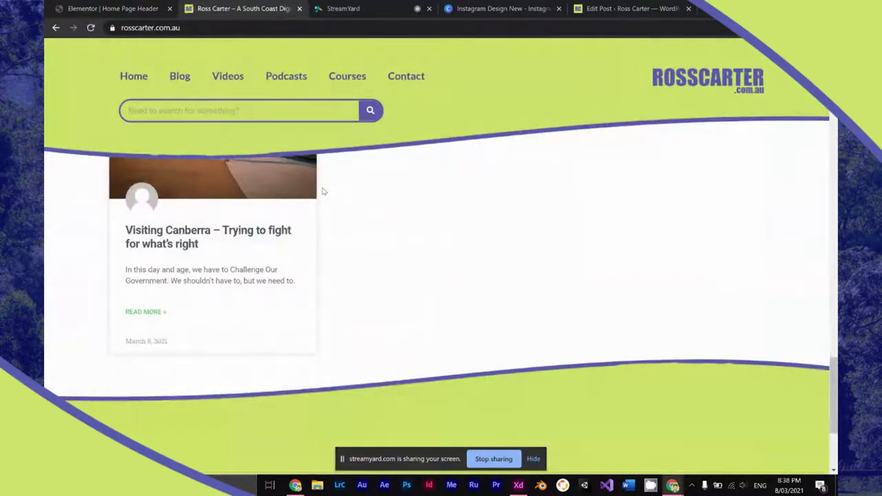
{"action": "scroll", "coordinate": [323, 191], "scroll_direction": "up", "scroll_amount": 2}
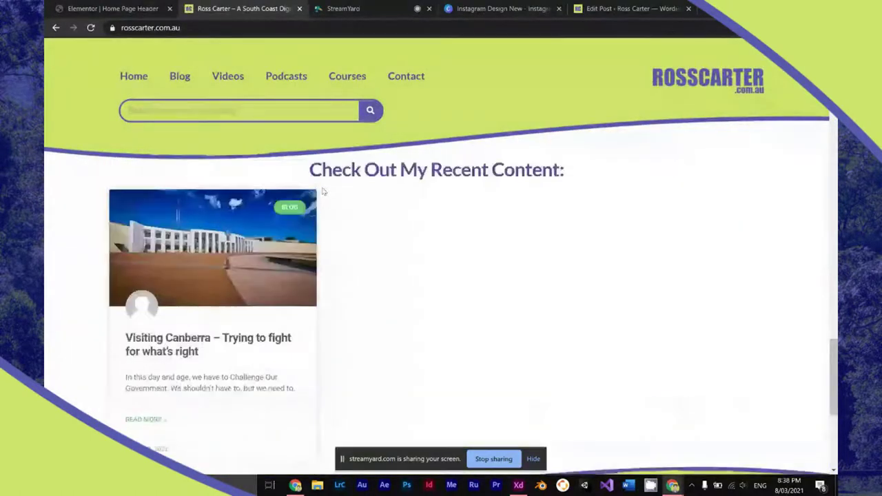
Step: Open the "Visiting Canberra" post from its card and examine the post page from hero image to footer
{"action": "left_click", "coordinate": [270, 282]}
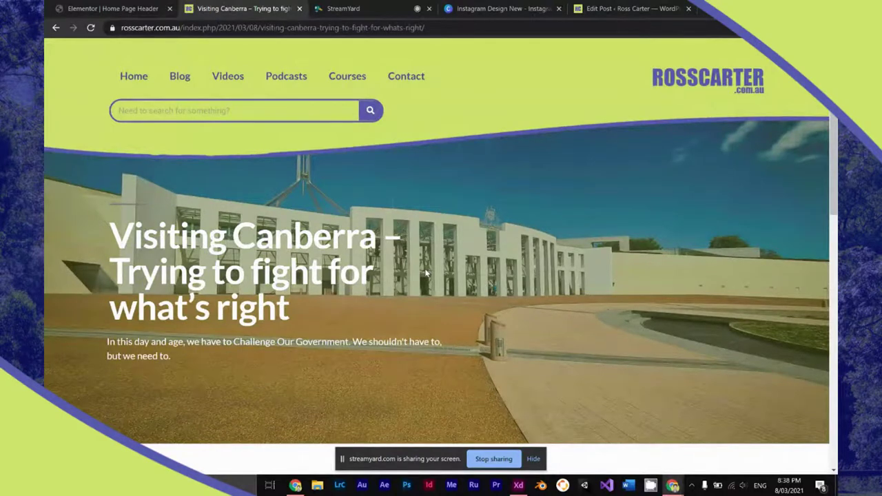
{"action": "scroll", "coordinate": [426, 273], "scroll_direction": "down", "scroll_amount": 3}
{"action": "scroll", "coordinate": [426, 274], "scroll_direction": "down", "scroll_amount": 2}
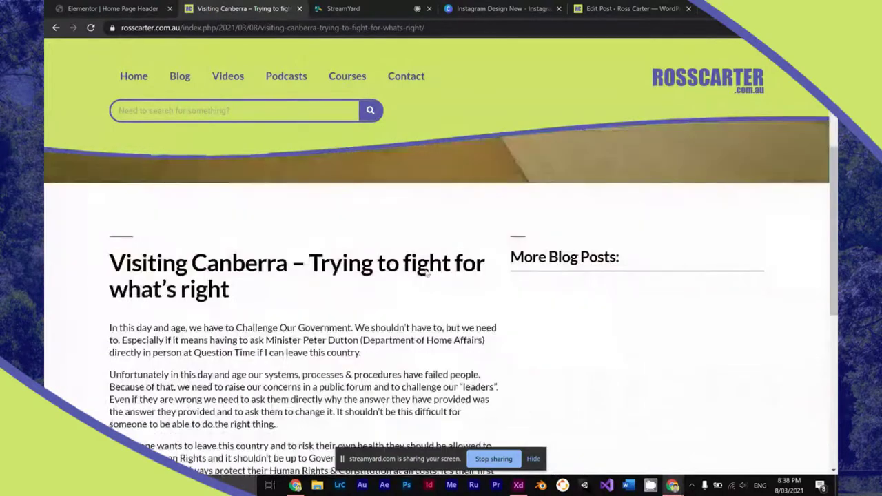
{"action": "scroll", "coordinate": [427, 273], "scroll_direction": "down", "scroll_amount": 1}
{"action": "scroll", "coordinate": [426, 268], "scroll_direction": "down", "scroll_amount": 1}
{"action": "scroll", "coordinate": [426, 269], "scroll_direction": "up", "scroll_amount": 6}
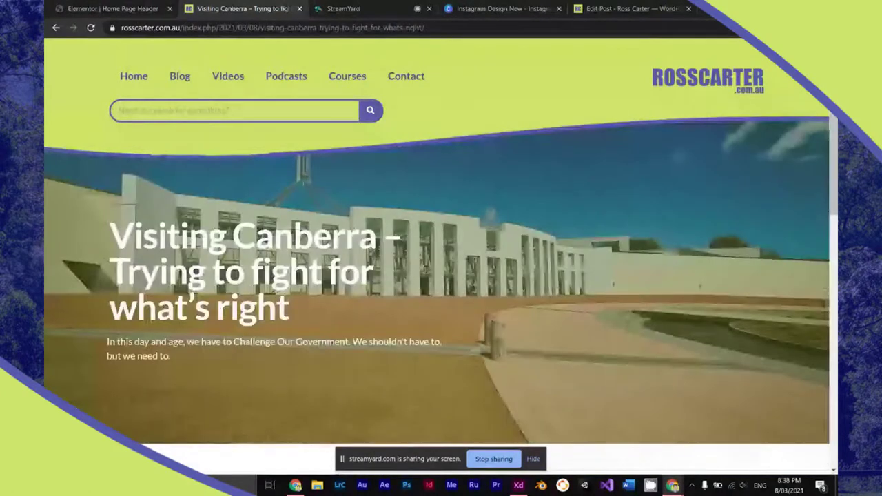
{"action": "scroll", "coordinate": [426, 274], "scroll_direction": "down", "scroll_amount": 3}
{"action": "scroll", "coordinate": [180, 259], "scroll_direction": "down", "scroll_amount": 1}
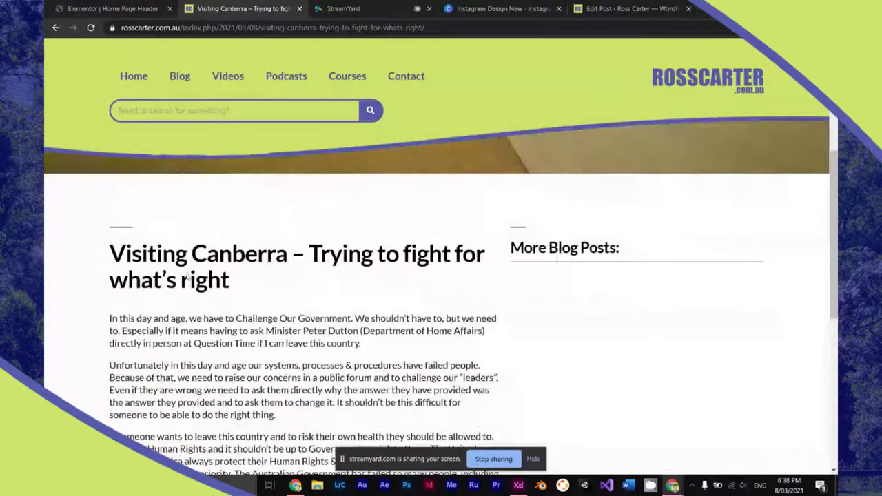
{"action": "scroll", "coordinate": [186, 277], "scroll_direction": "down", "scroll_amount": 6}
{"action": "scroll", "coordinate": [187, 272], "scroll_direction": "up", "scroll_amount": 2}
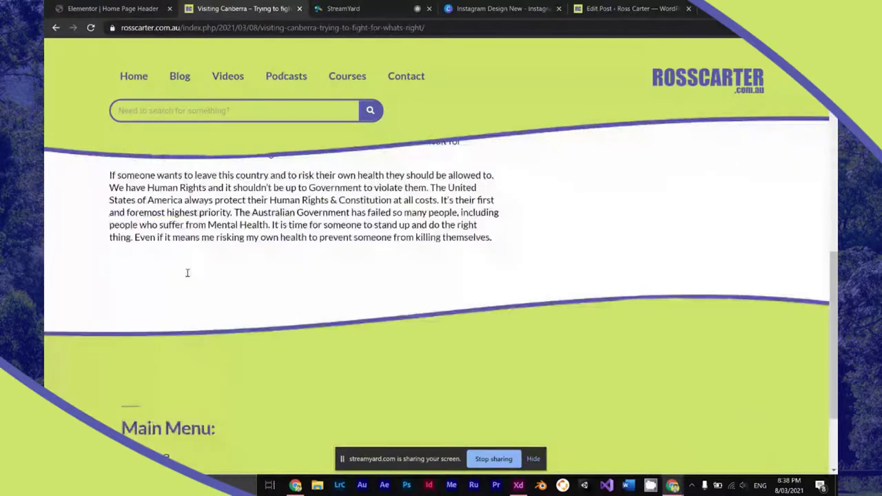
{"action": "scroll", "coordinate": [187, 272], "scroll_direction": "up", "scroll_amount": 8}
Step: Return to the live site's Home page and review its sections from the hero to "All-in-one Marketing Solution:"
{"action": "left_click", "coordinate": [378, 7]}
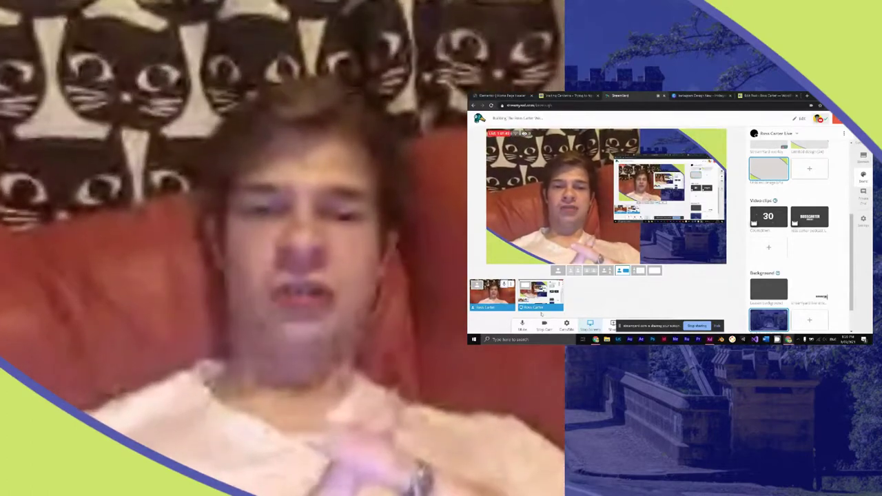
{"action": "left_click", "coordinate": [555, 95]}
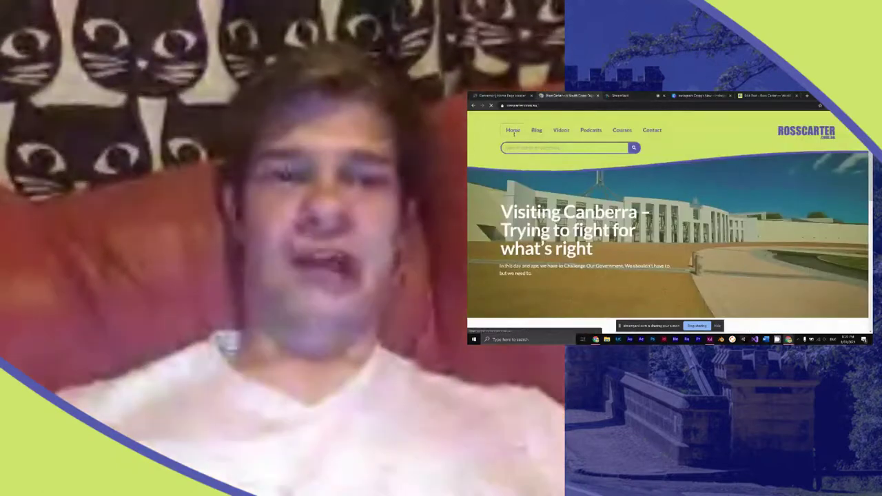
{"action": "left_click", "coordinate": [513, 130]}
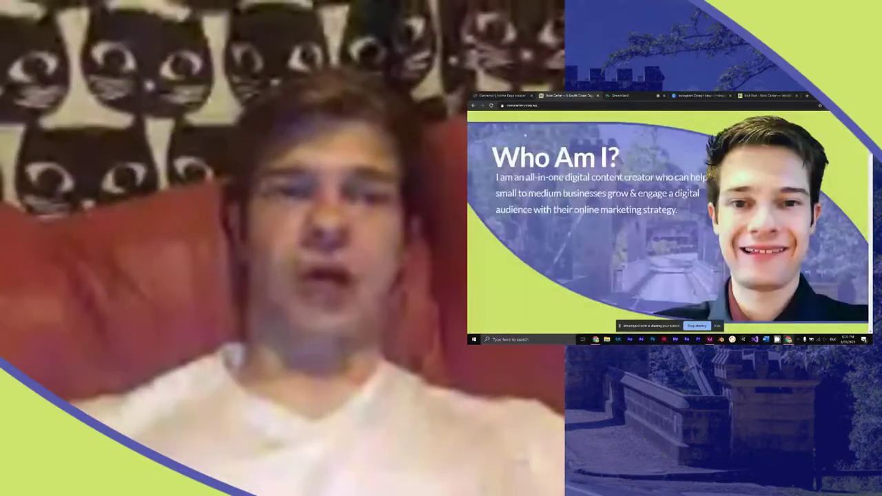
{"action": "scroll", "coordinate": [562, 118], "scroll_direction": "down", "scroll_amount": 2}
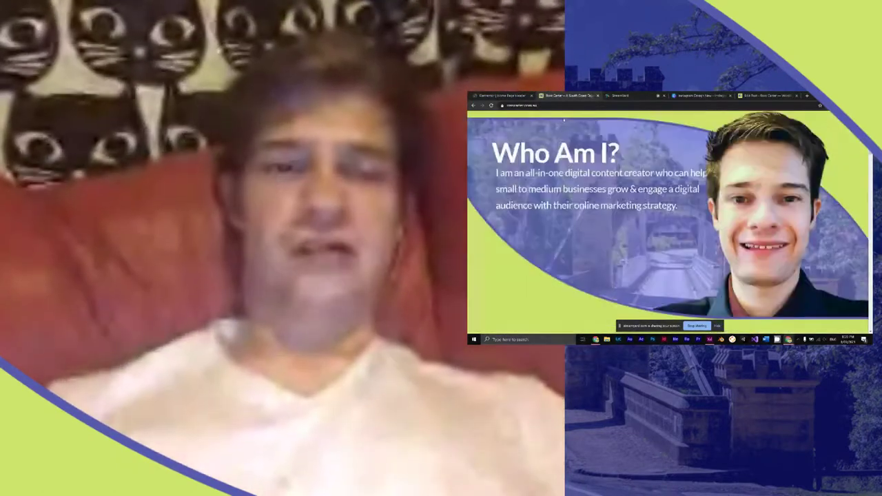
{"action": "scroll", "coordinate": [564, 118], "scroll_direction": "down", "scroll_amount": 3}
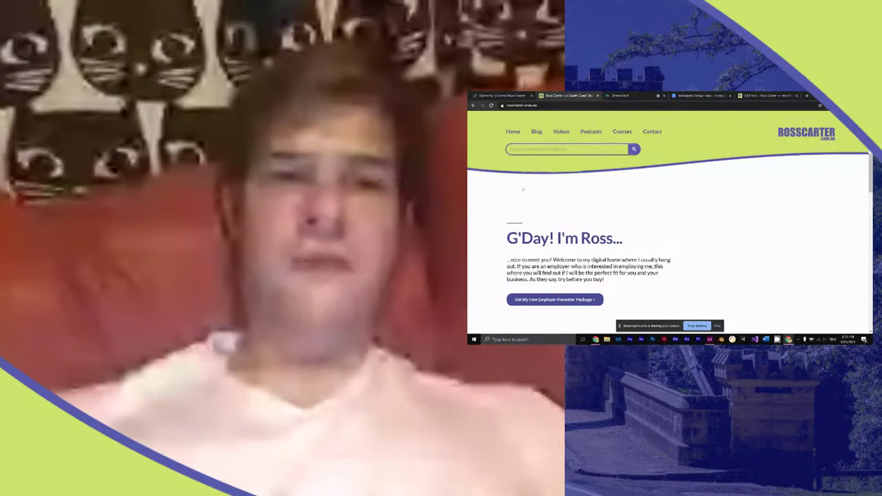
{"action": "scroll", "coordinate": [522, 188], "scroll_direction": "down", "scroll_amount": 5}
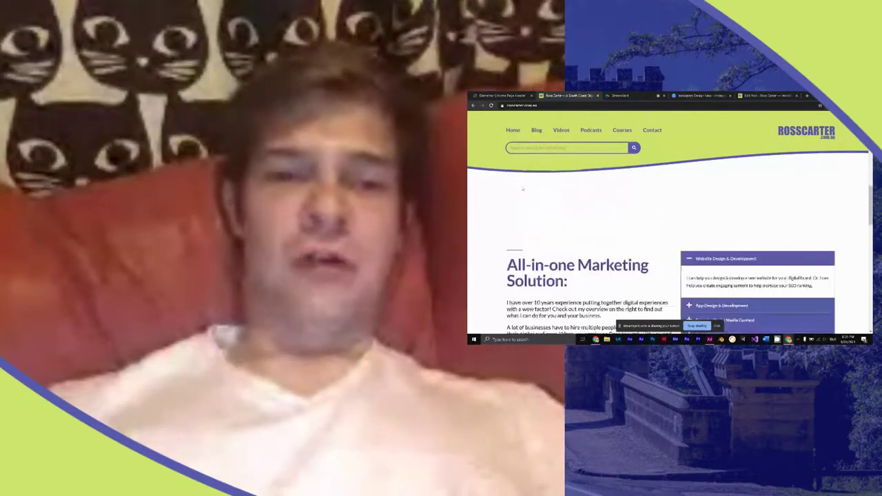